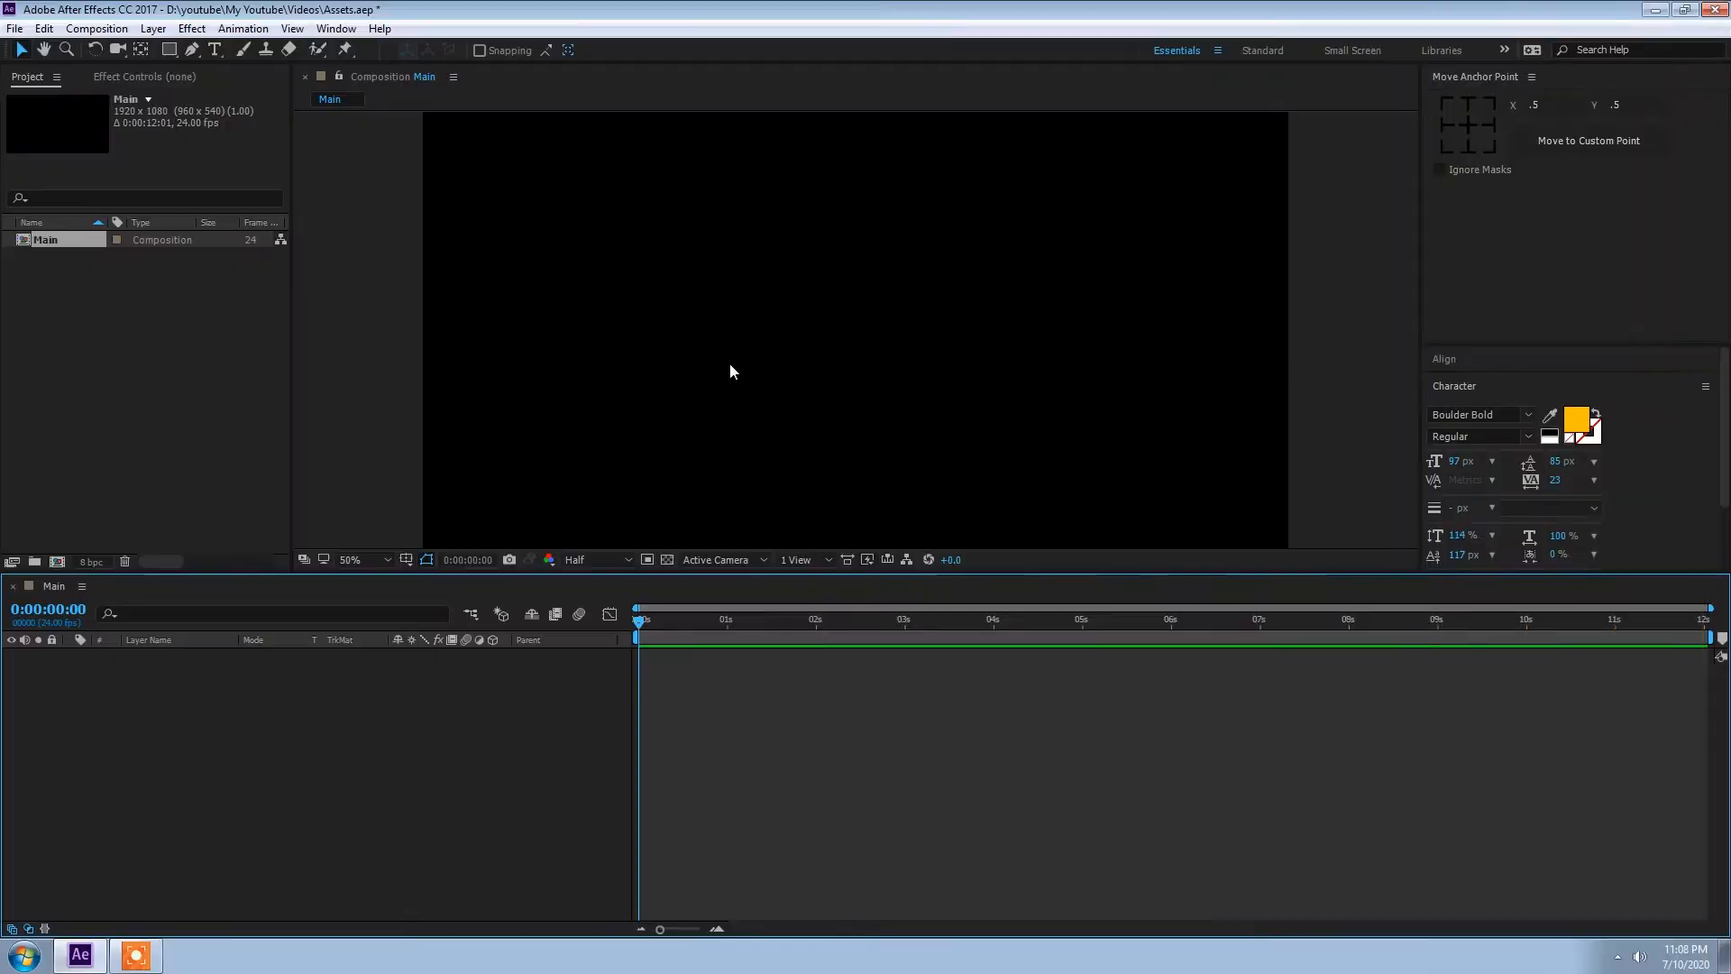
Step: Create a new 1920 x 1080 px solid named Plexus in the Main composition
scroll(731, 367, down, 2)
key(h)
drag(742, 352, 745, 344)
key(v)
right_click(379, 669)
mouse_move(487, 682)
click(646, 730)
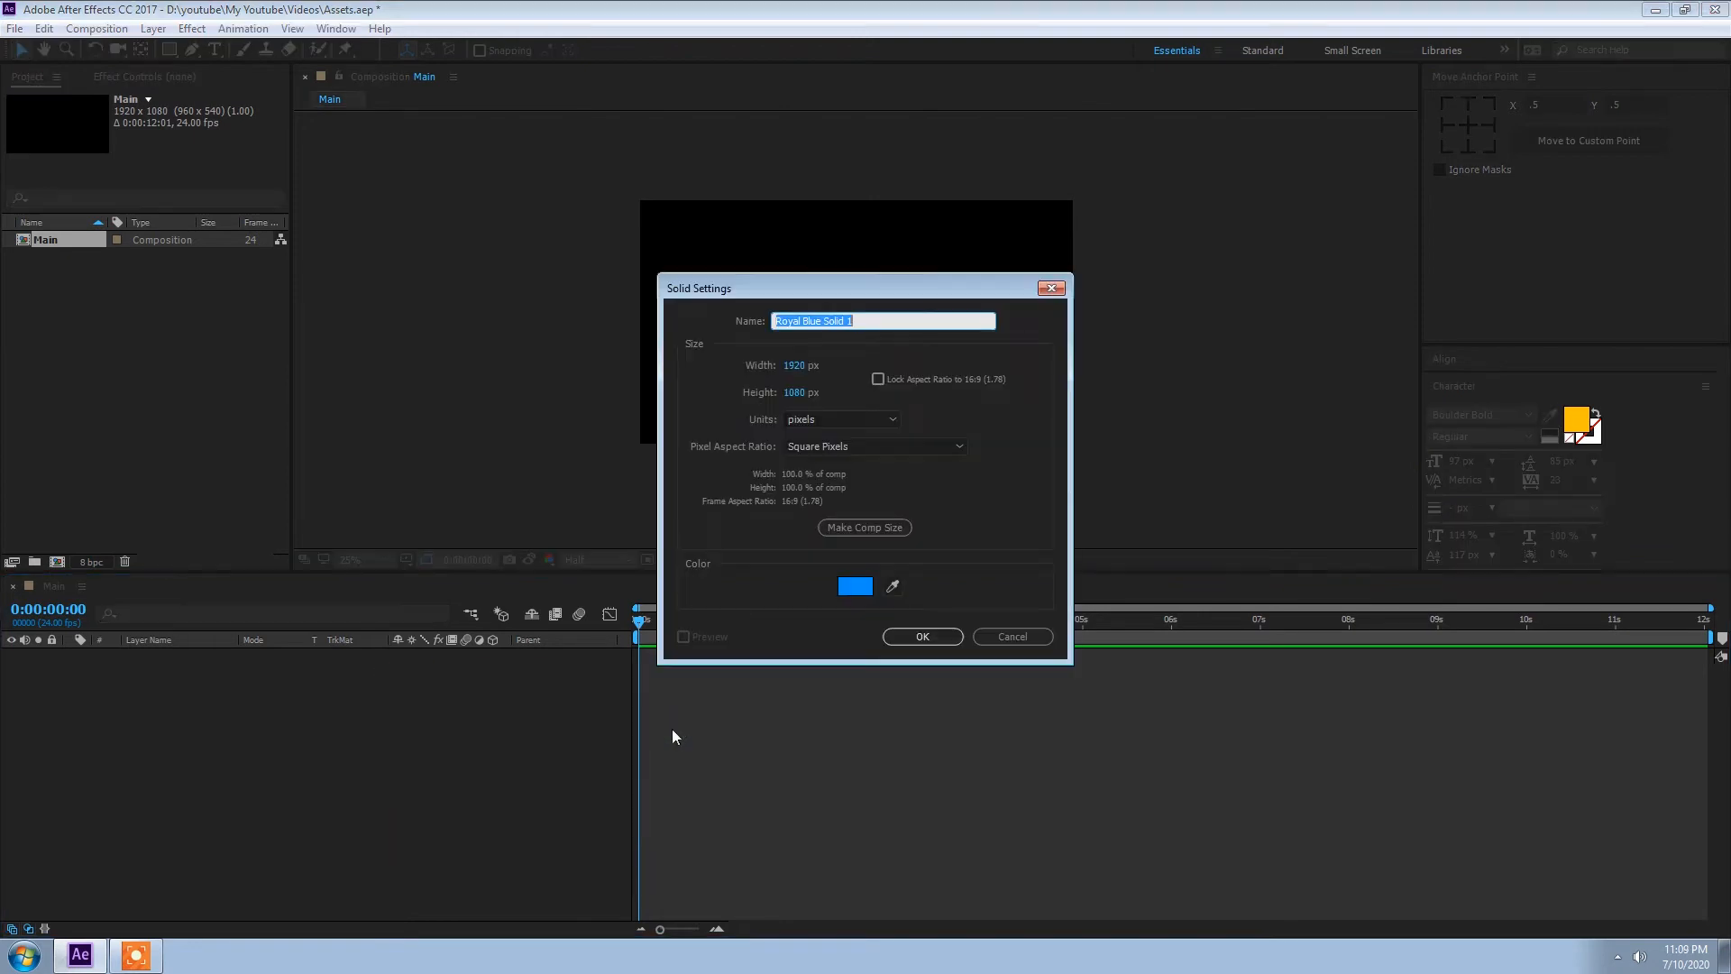
key(BackSpace)
key(Return)
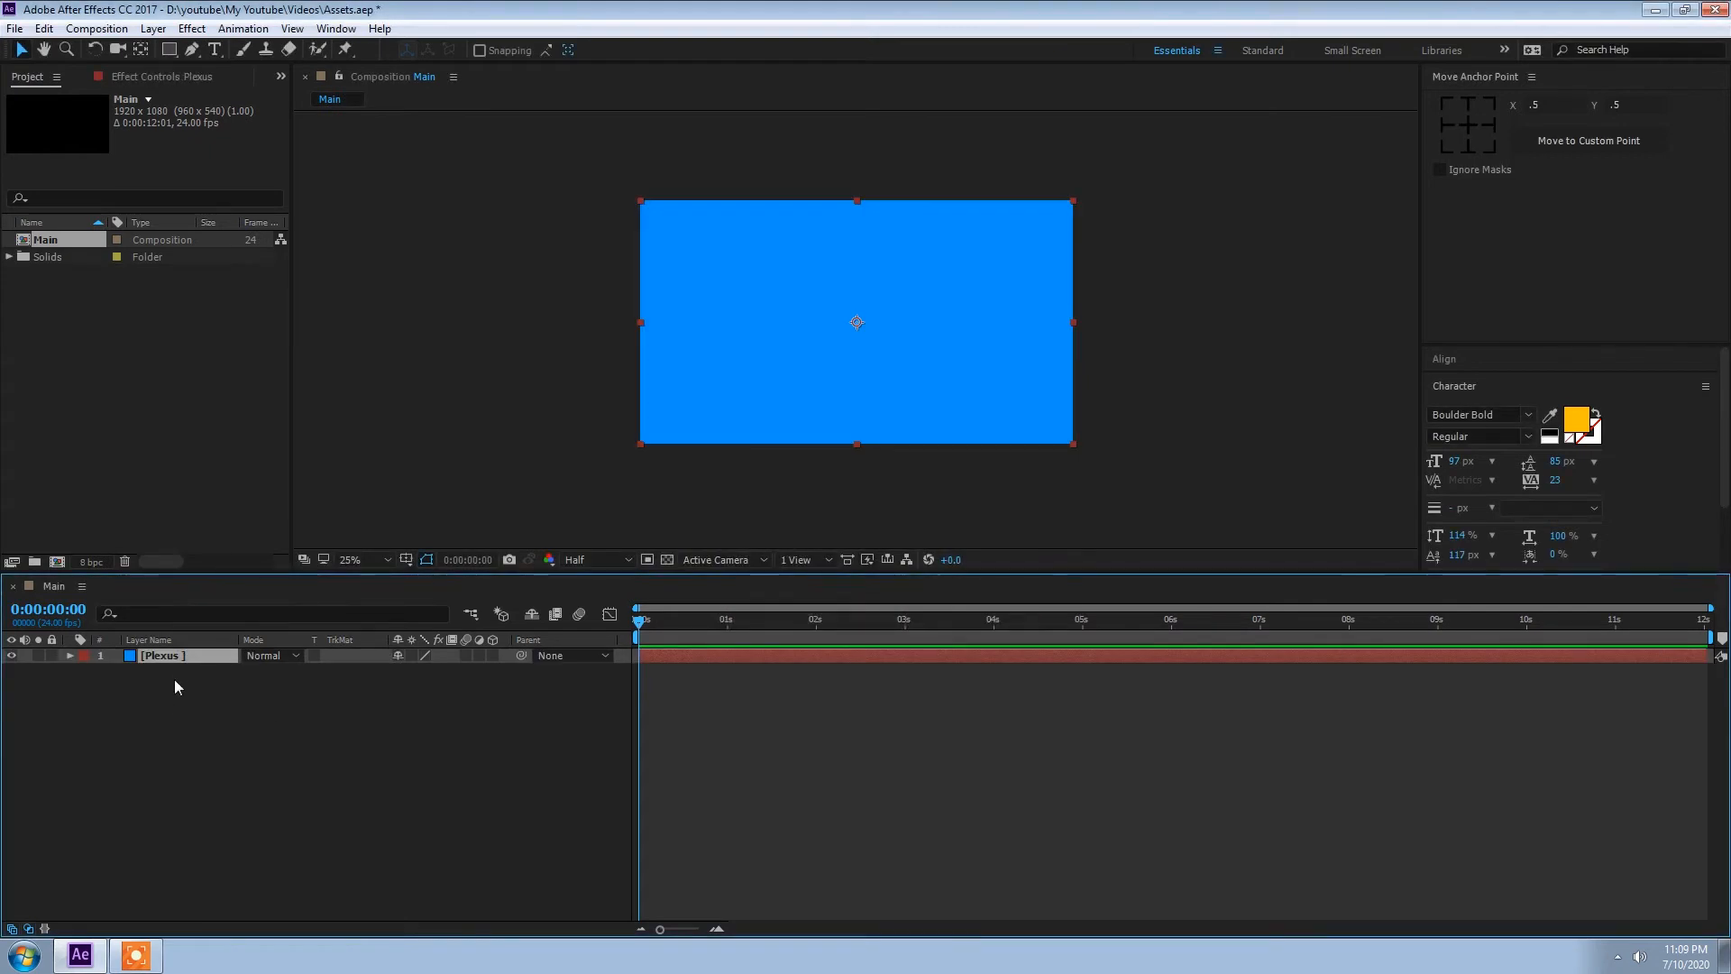
Step: Apply the Rowbyte Plexus effect to the solid and widen the Plexus object list
click(192, 28)
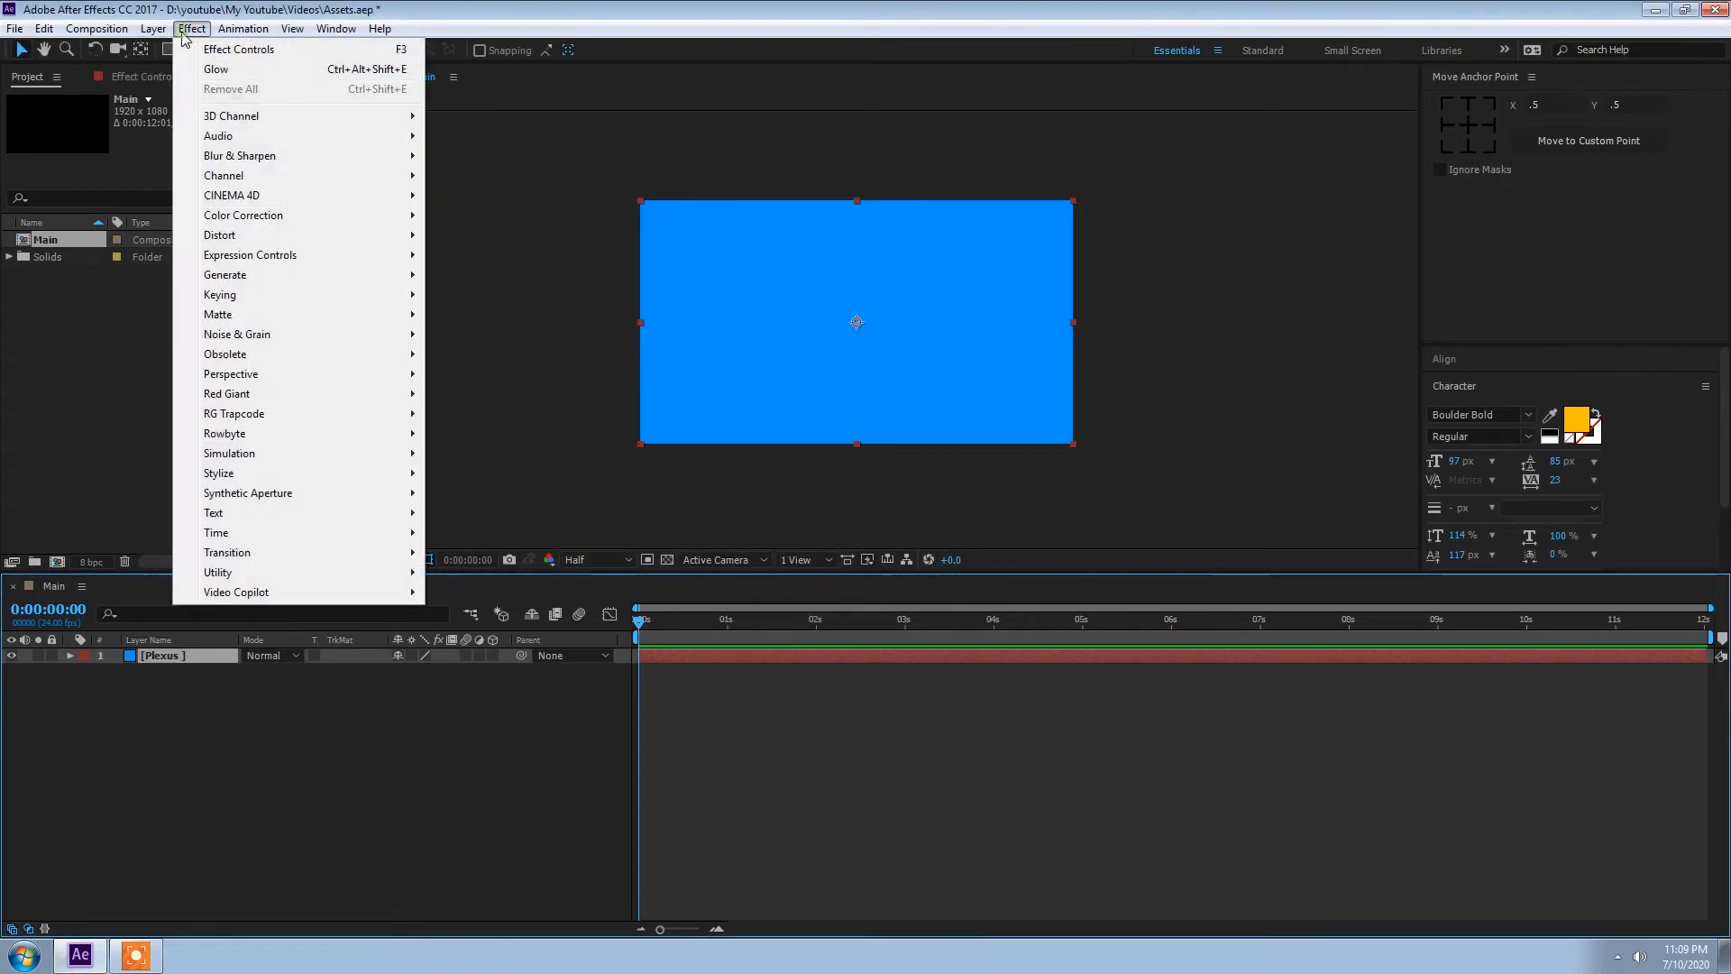
mouse_move(225, 433)
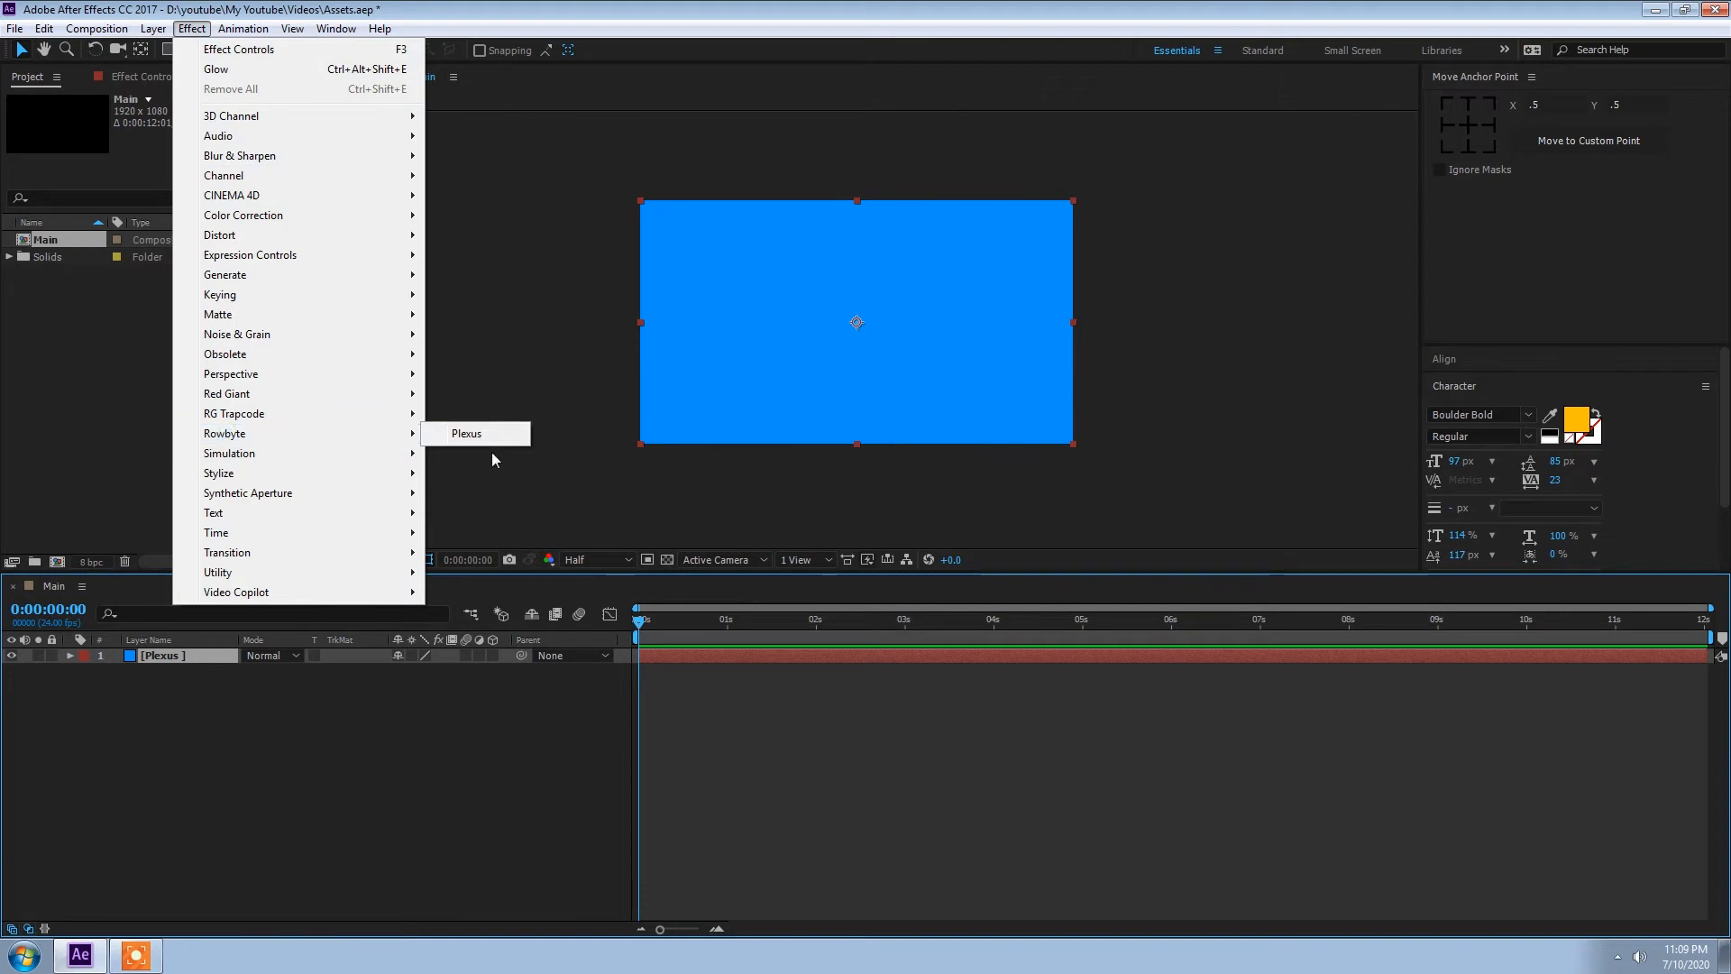
click(469, 435)
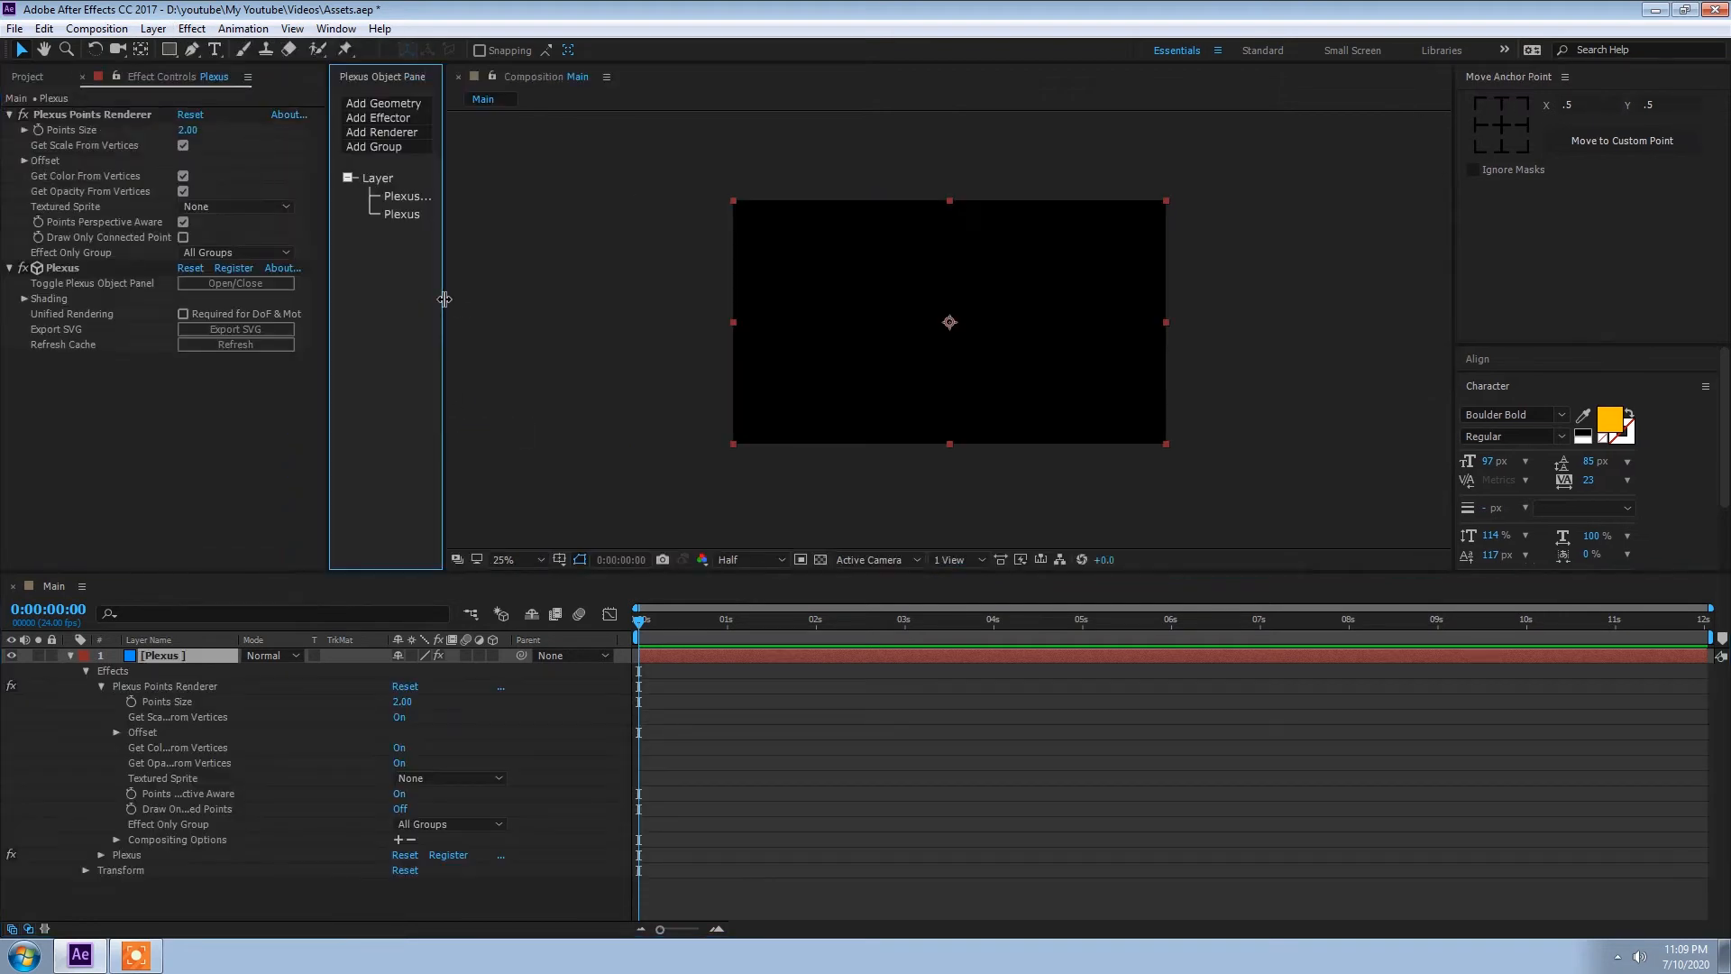
drag(443, 298, 559, 298)
click(629, 559)
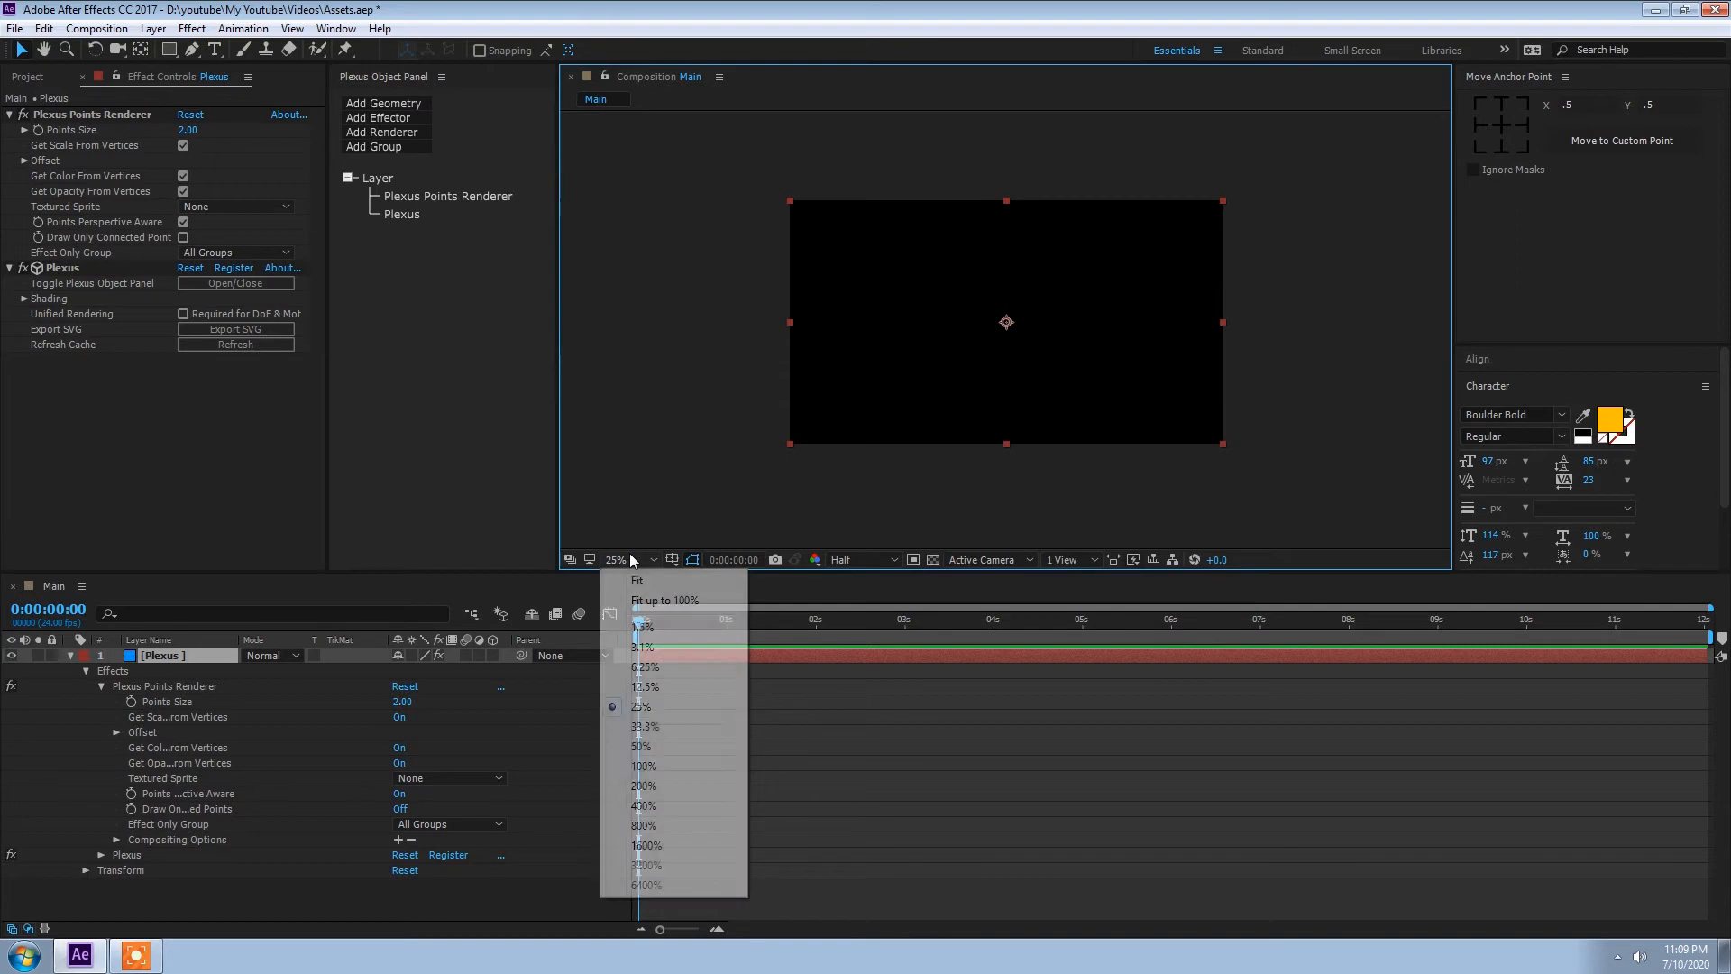
click(650, 726)
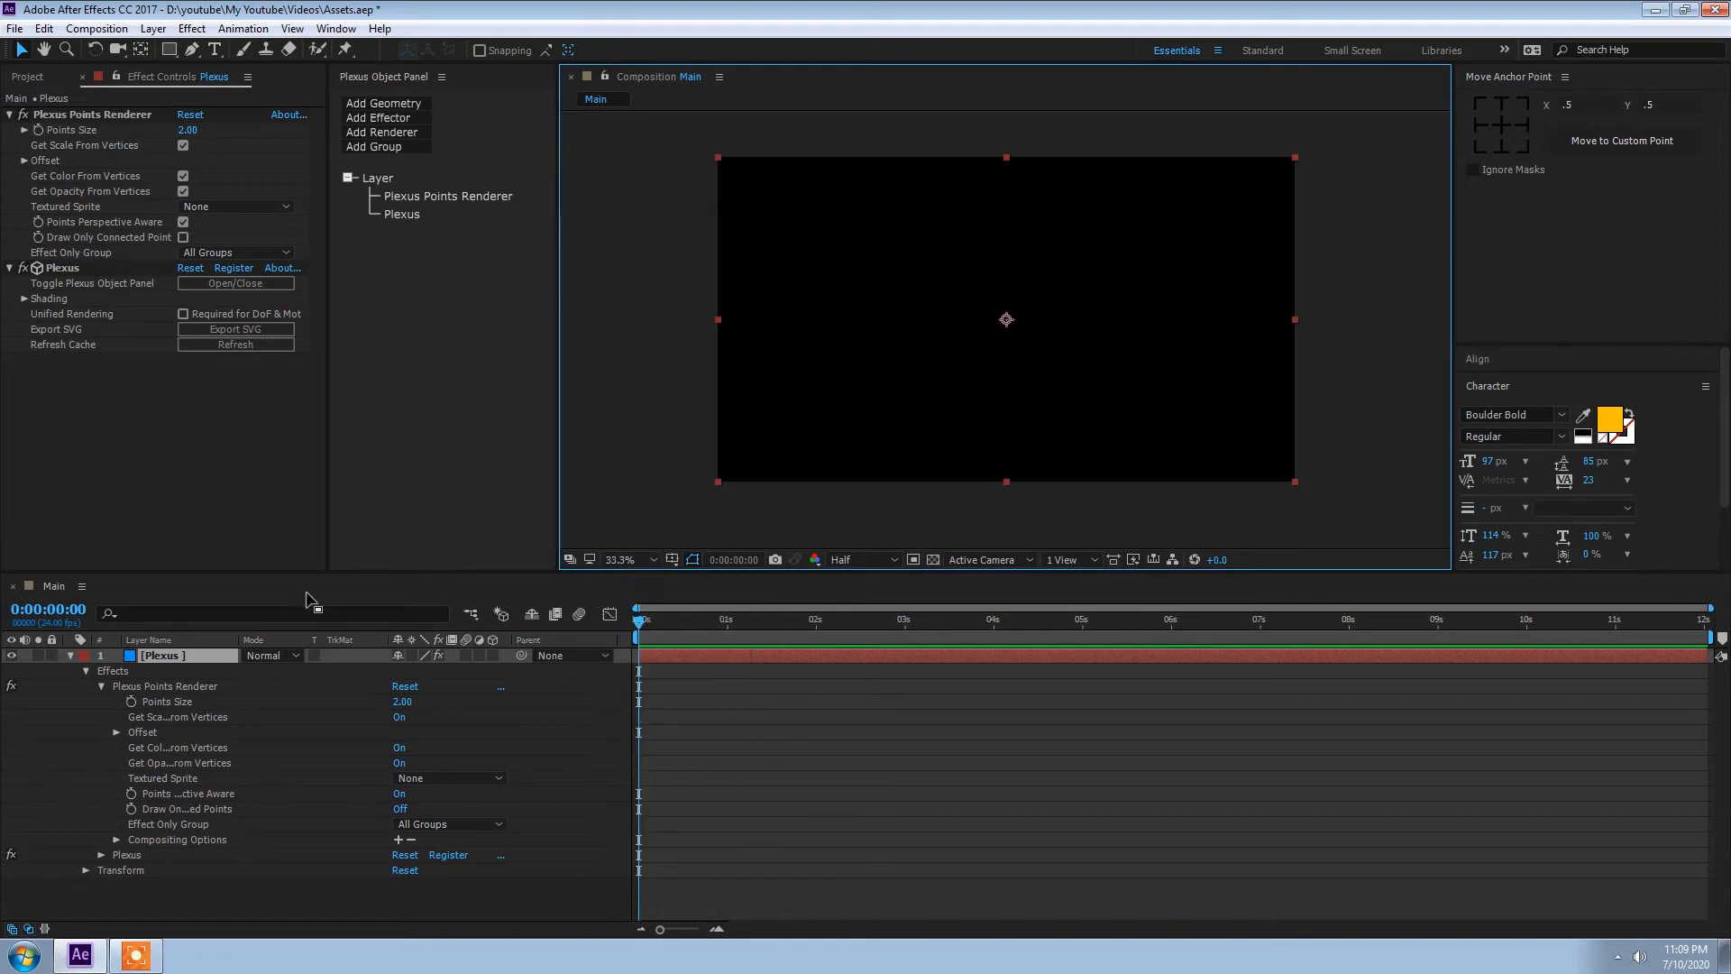
click(70, 656)
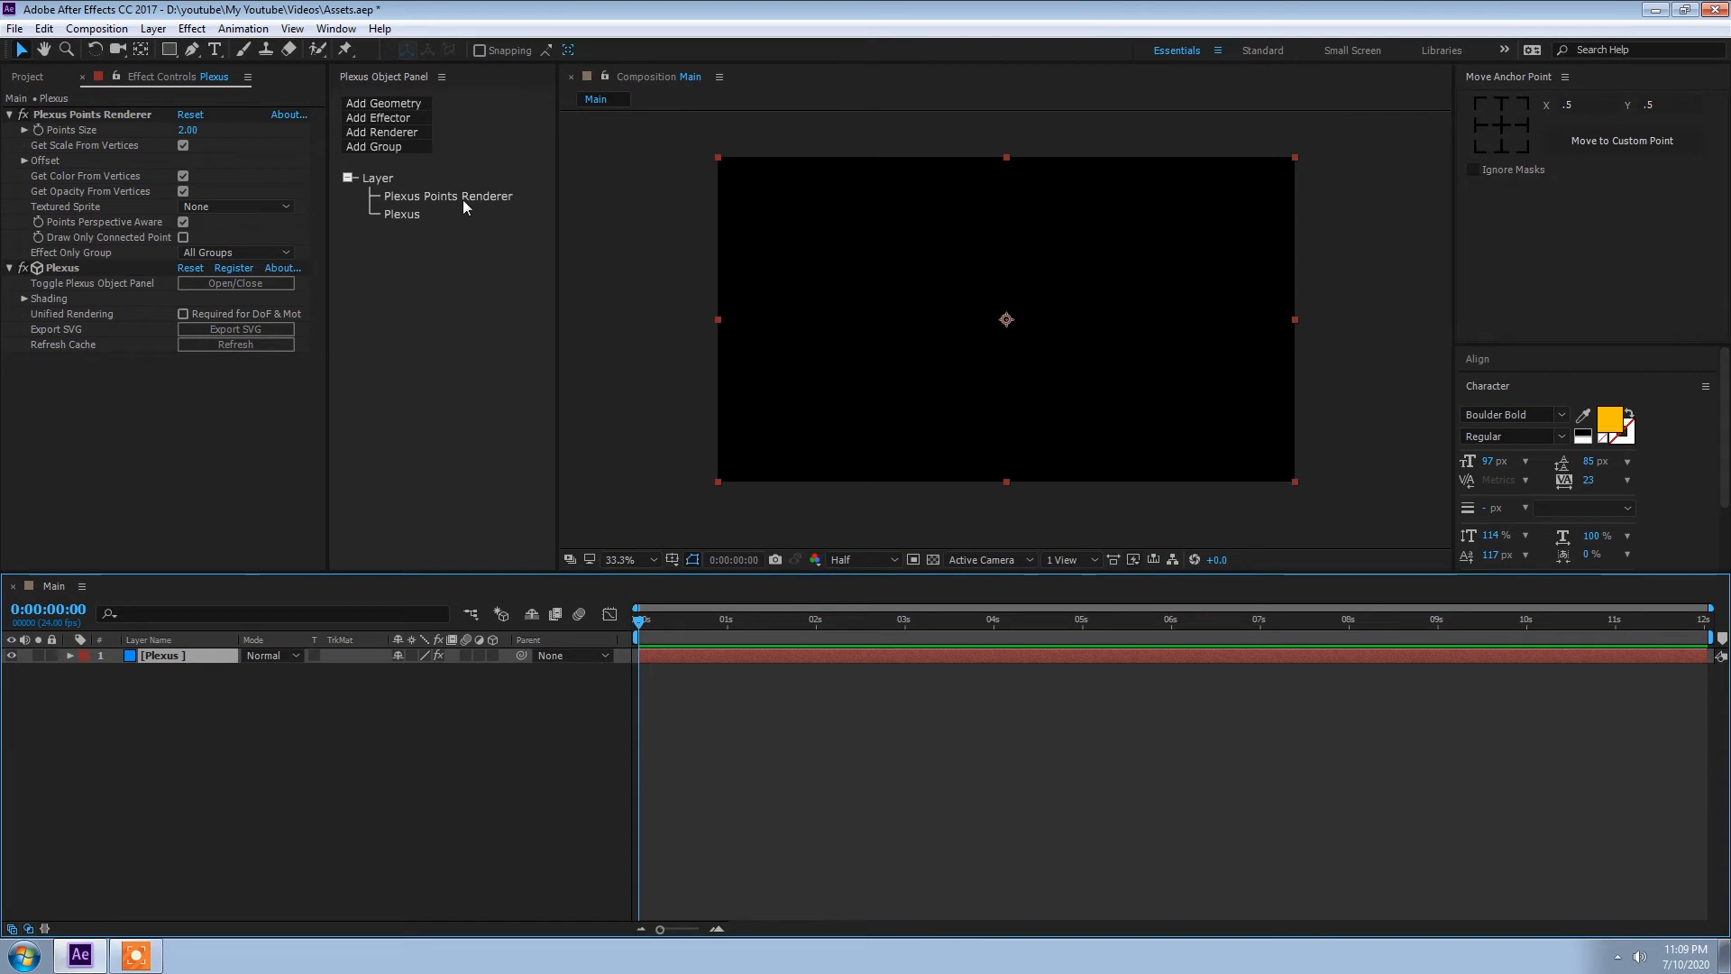
Step: Add a Primitives geometry object and a Facets renderer to the Plexus effect
click(377, 106)
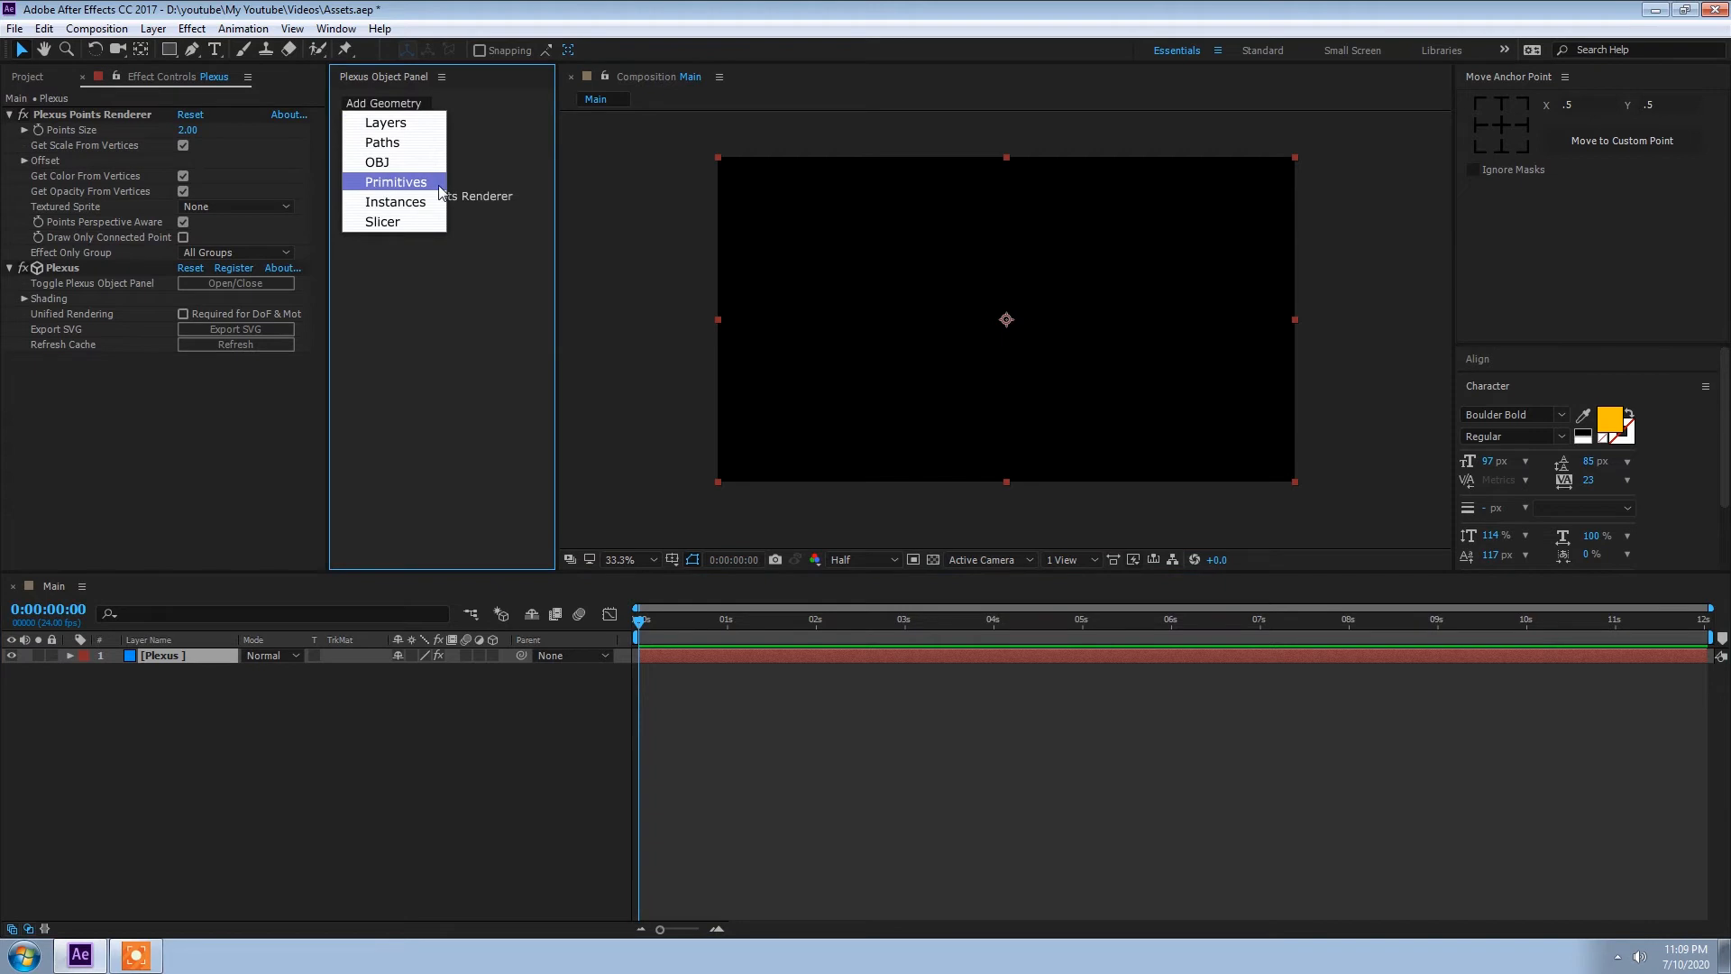
click(403, 184)
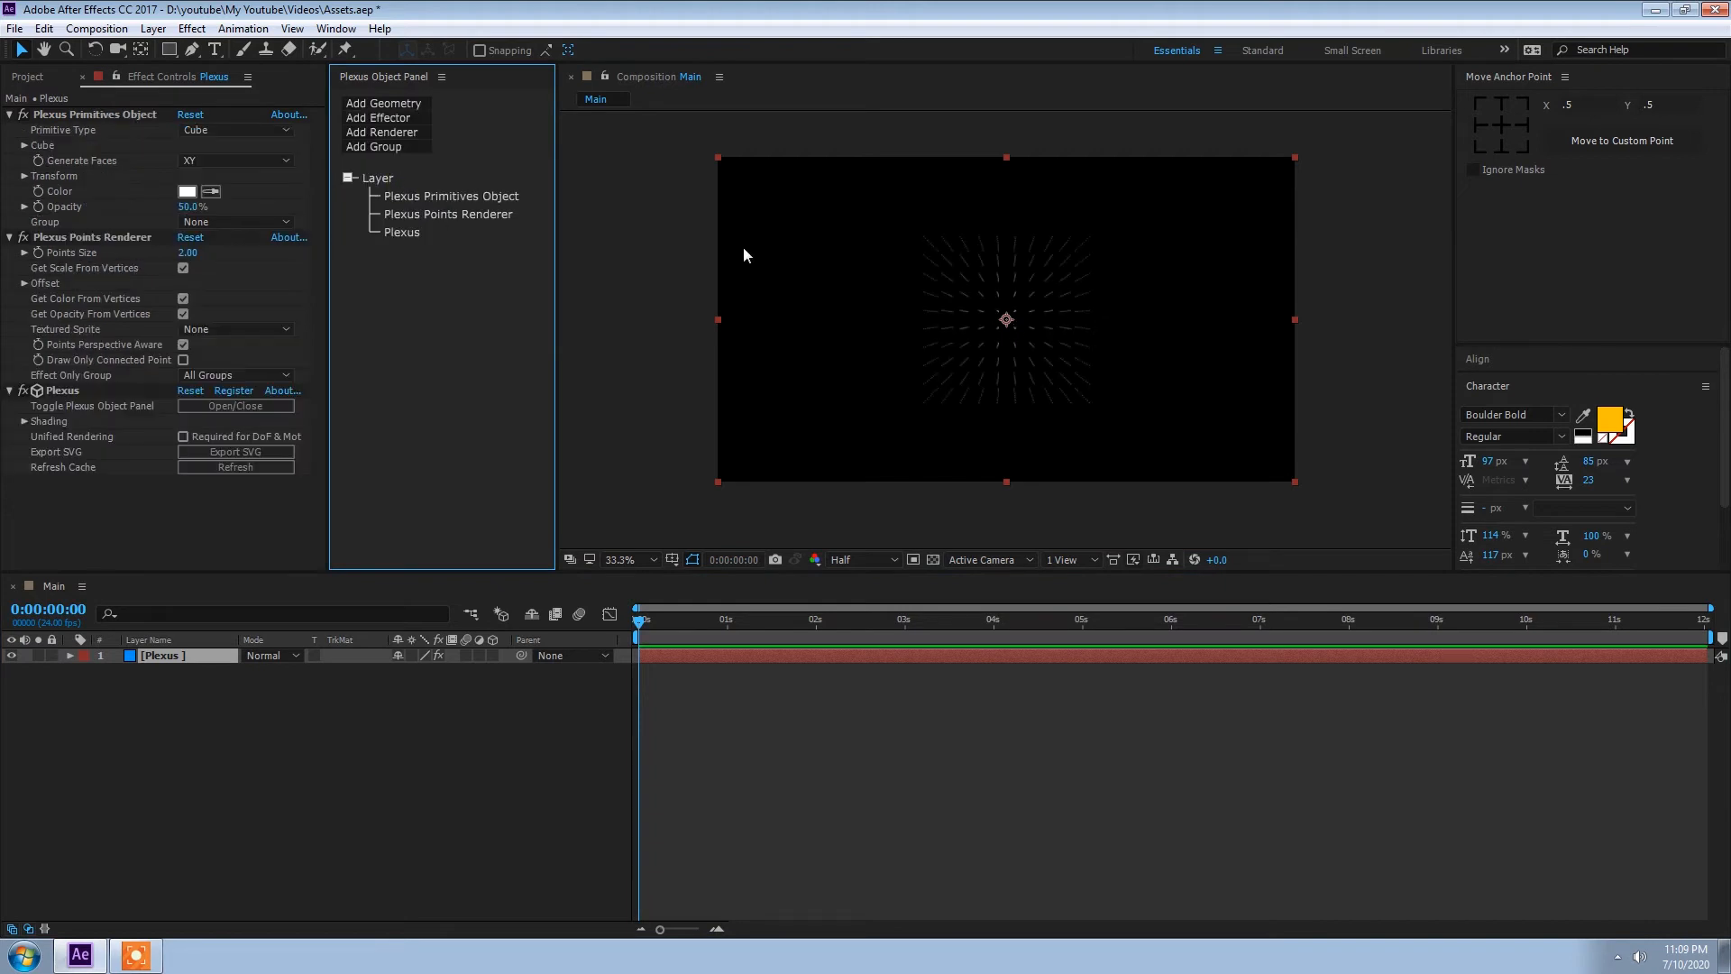
click(382, 133)
click(382, 191)
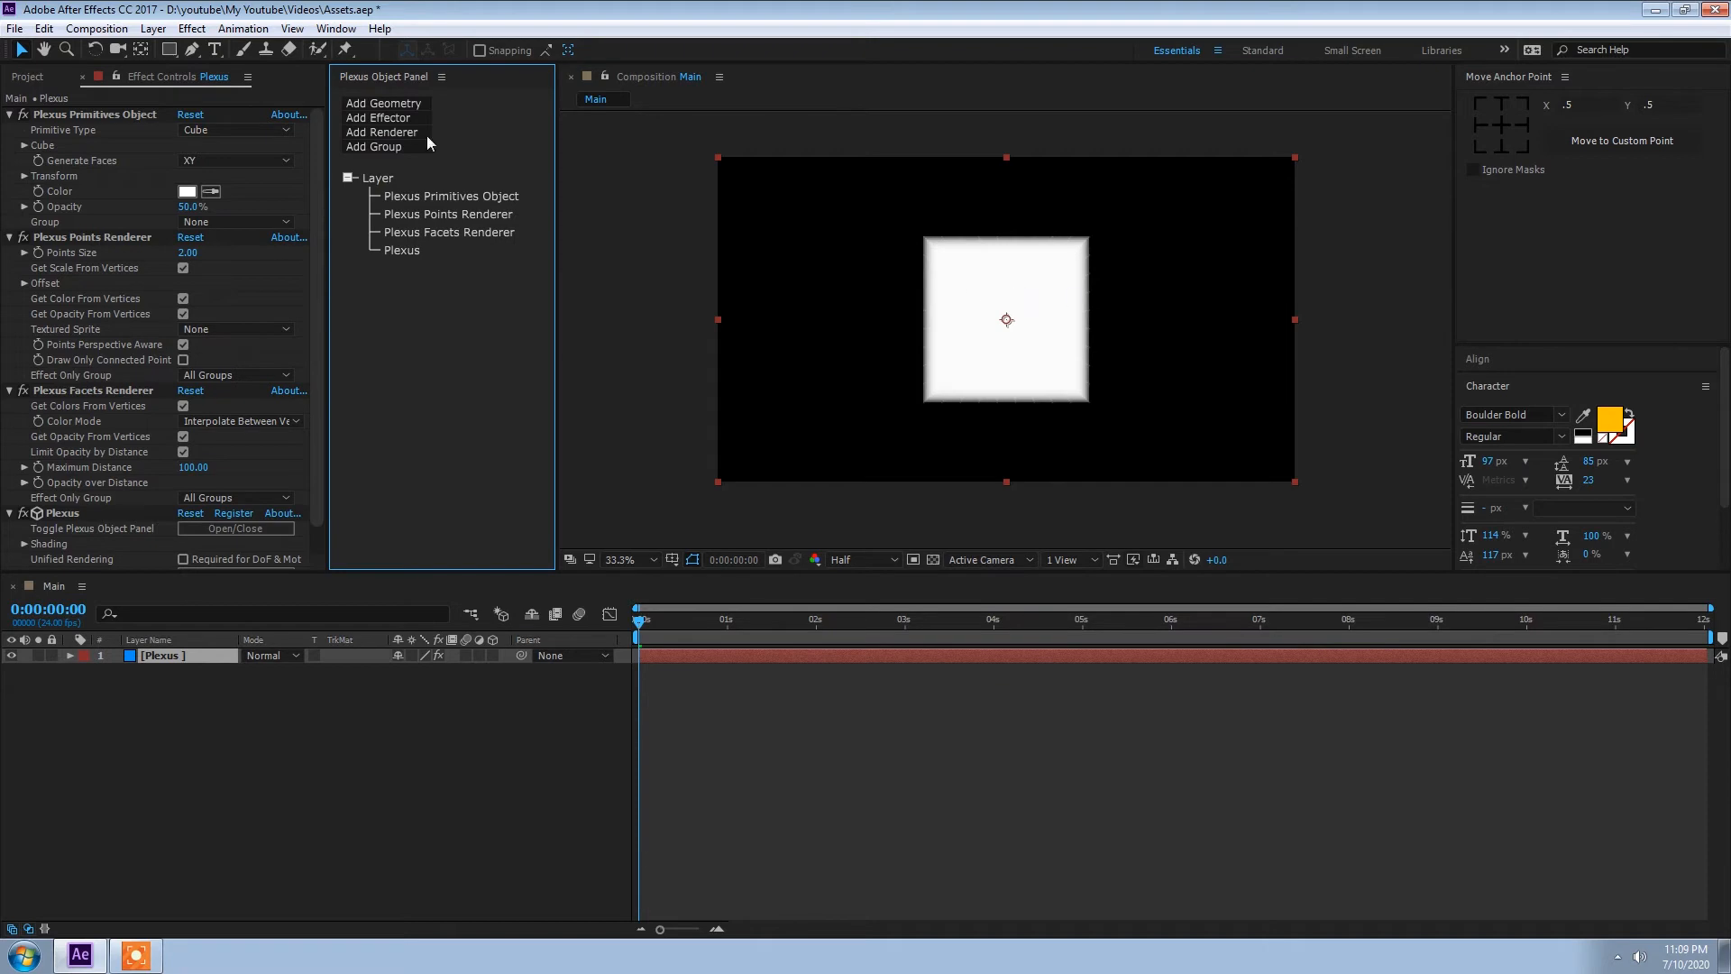
Step: Add a Noise effector to Plexus and set its noise amplitude to 1034
click(380, 122)
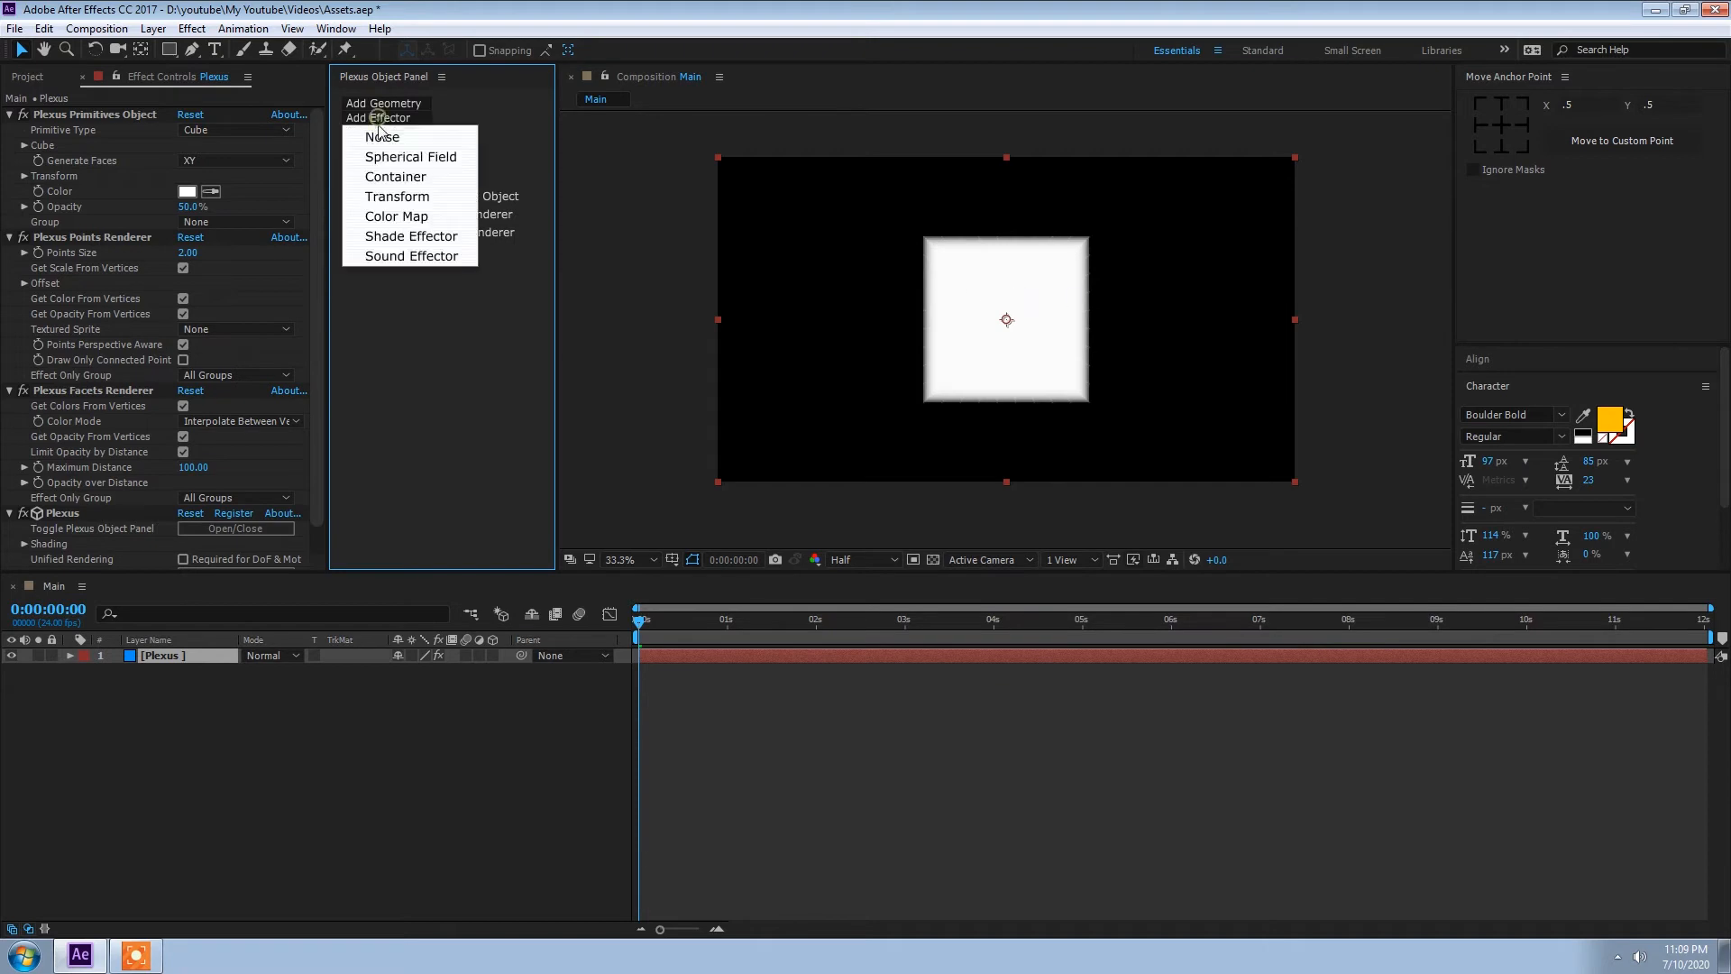
click(411, 139)
click(423, 215)
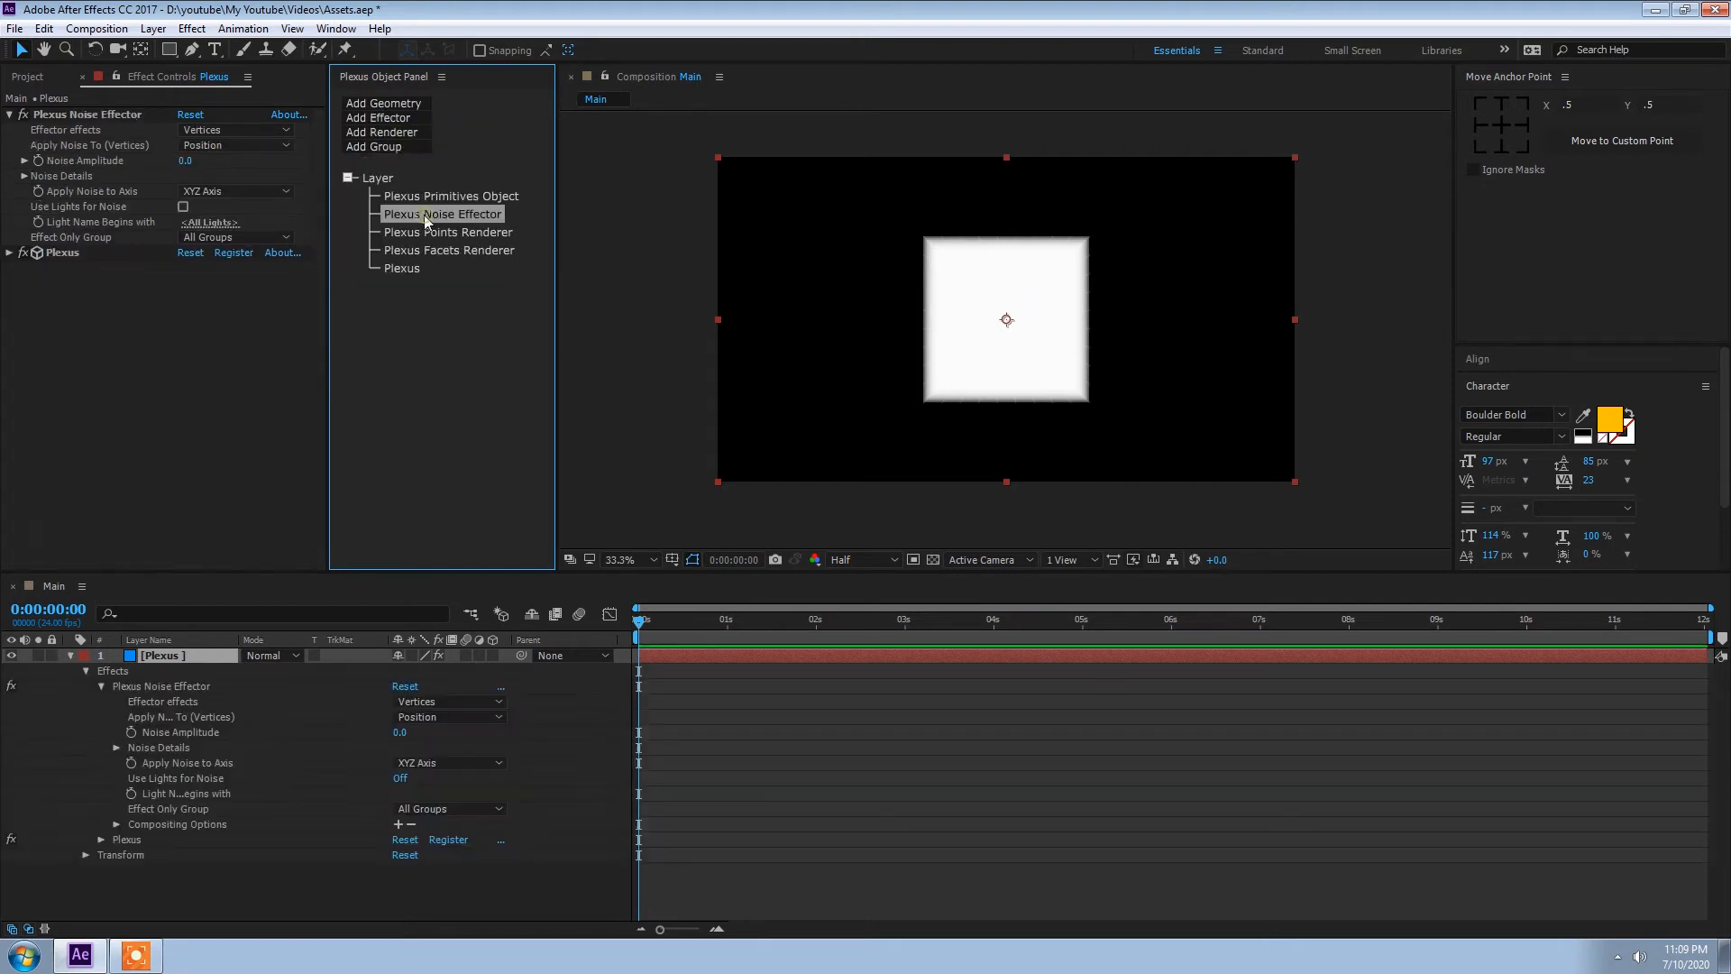
drag(185, 160, 1279, 337)
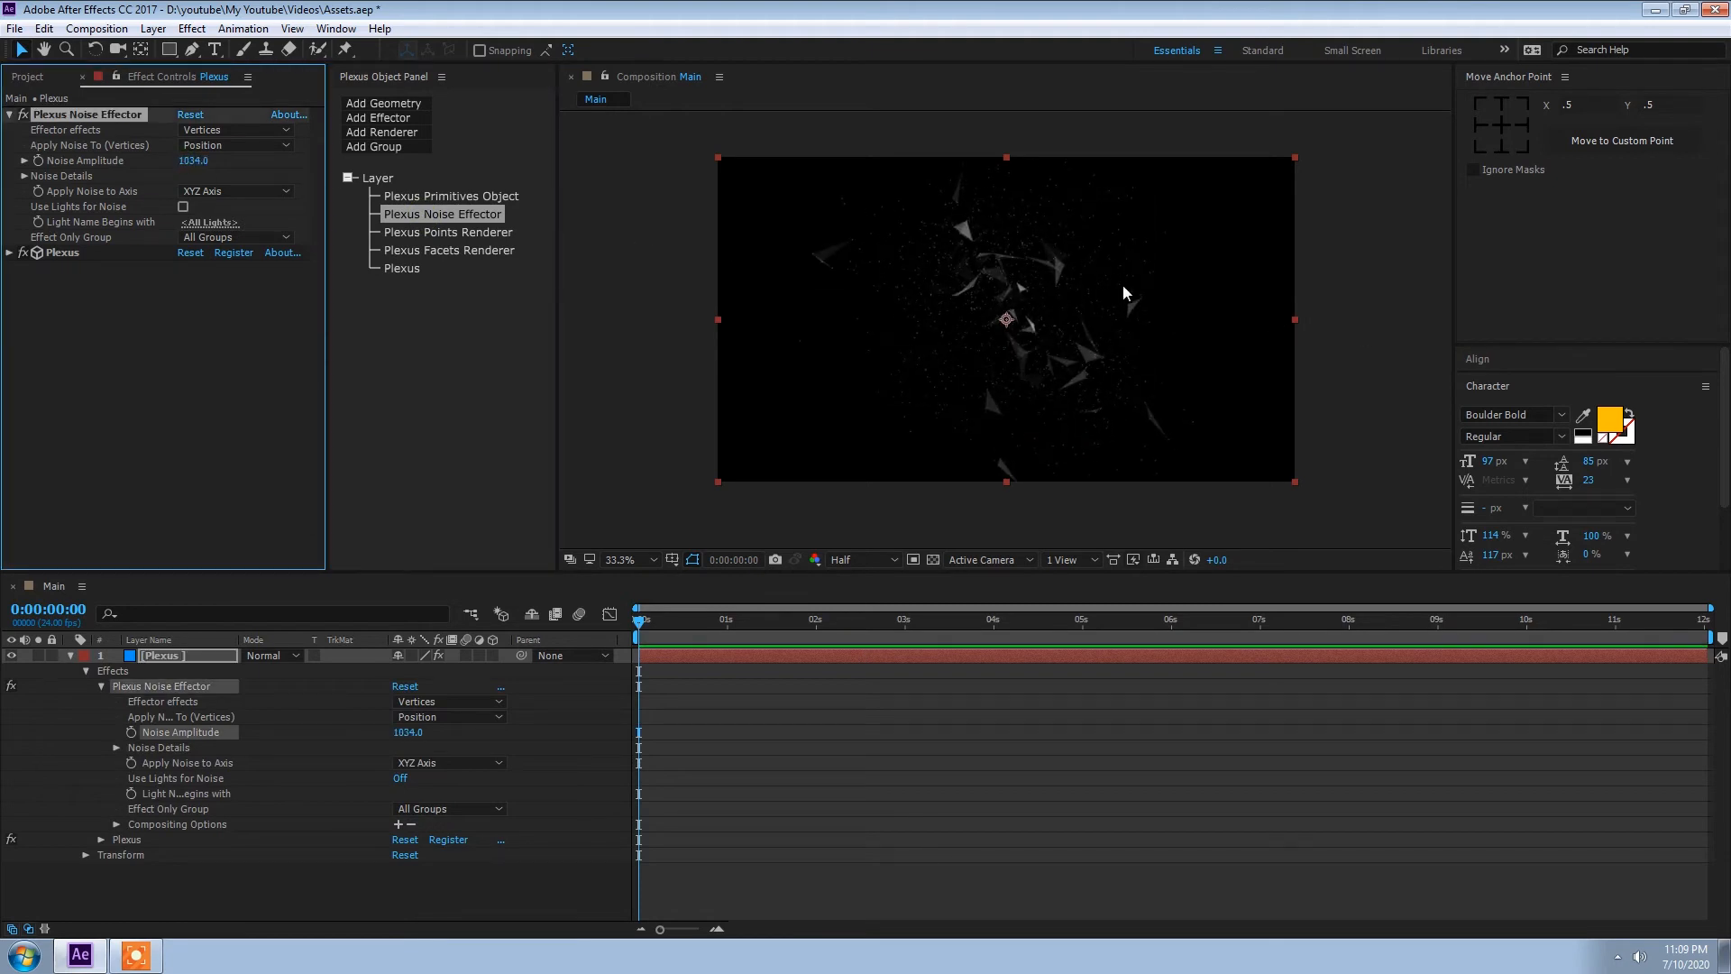
key(slash)
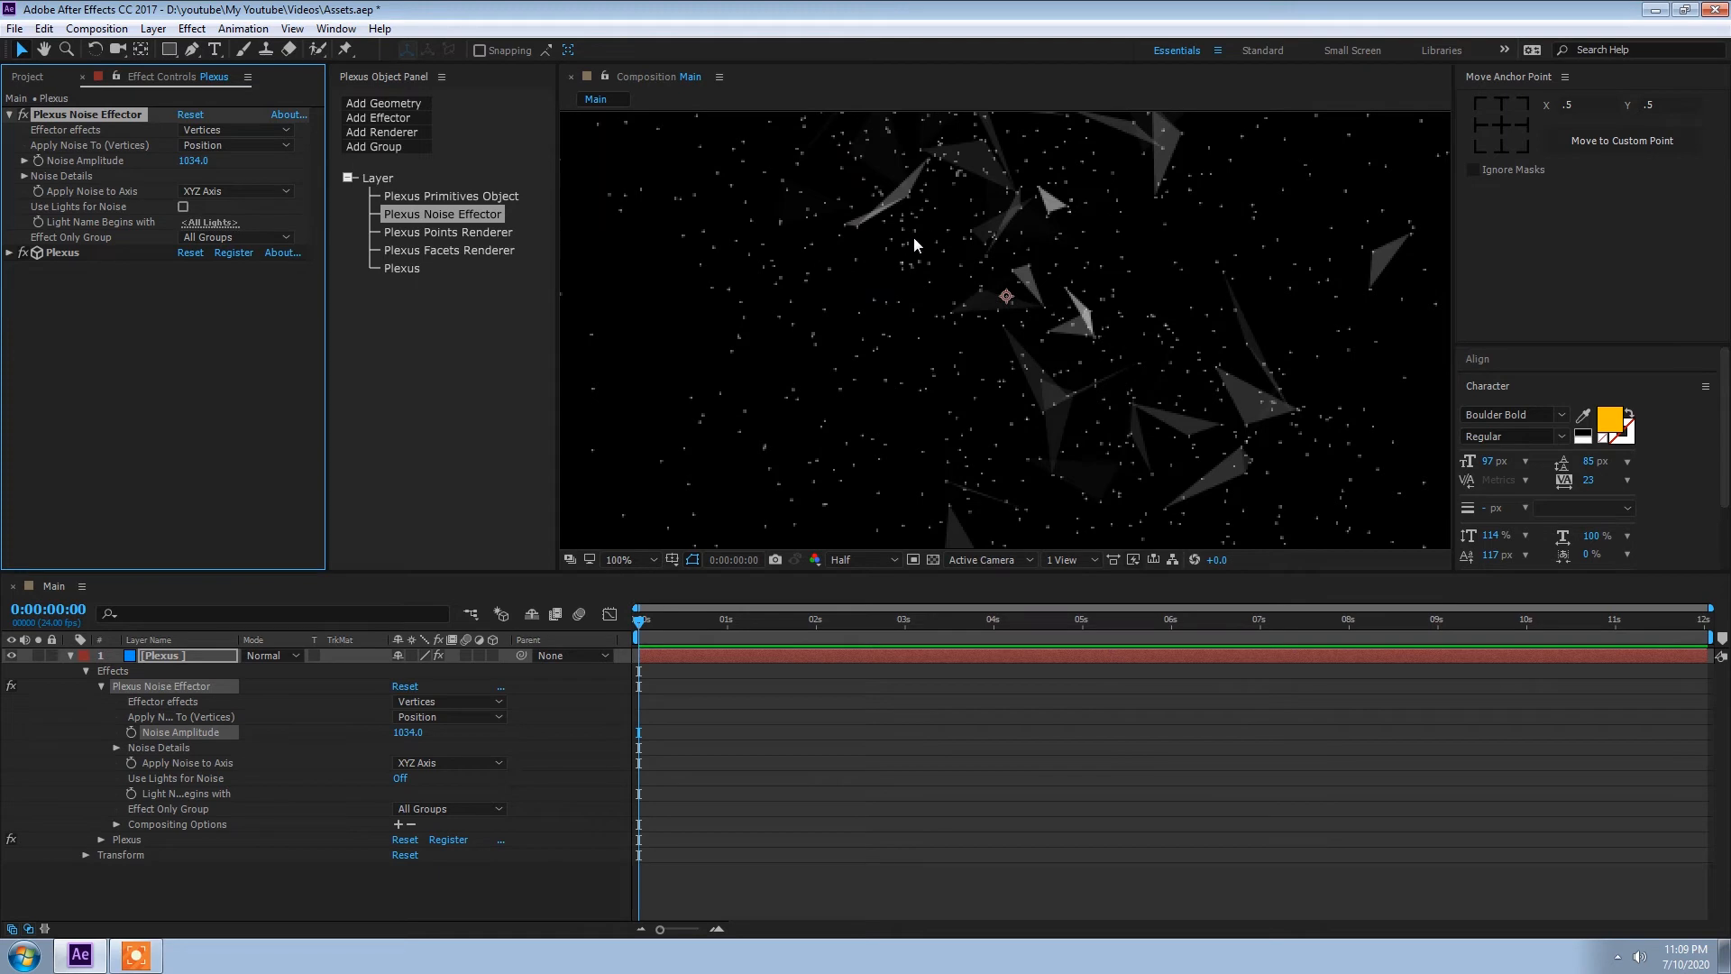
Step: Delete the Plexus Points Renderer
click(429, 233)
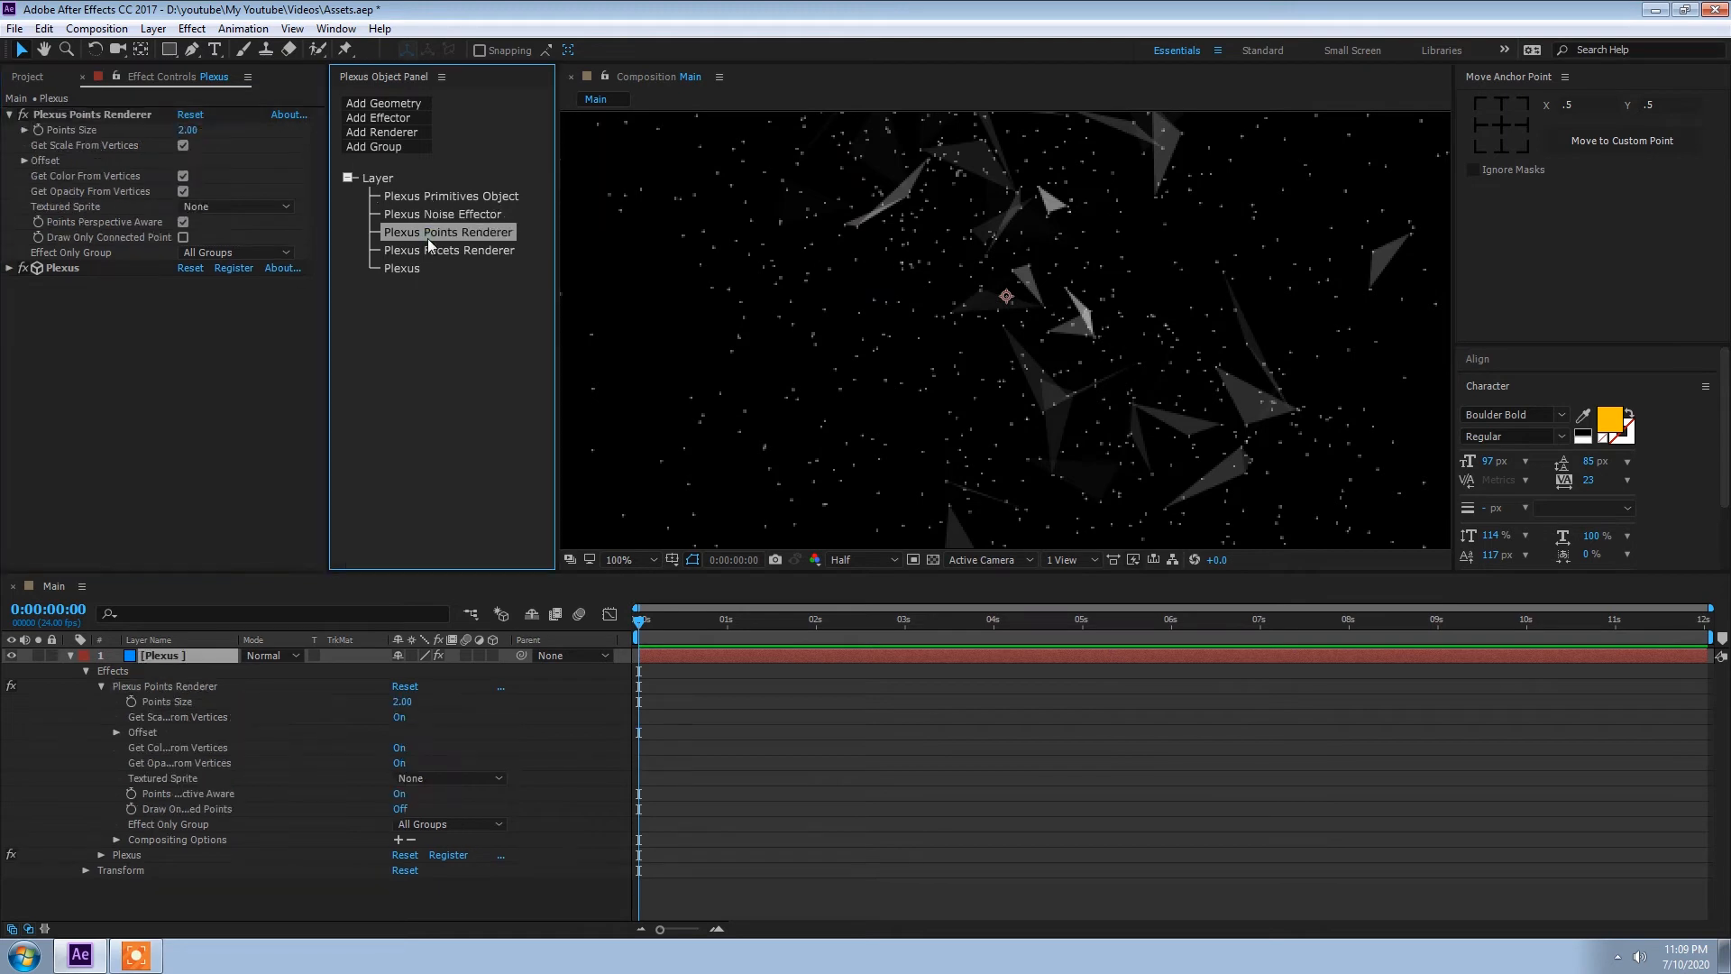
key(Delete)
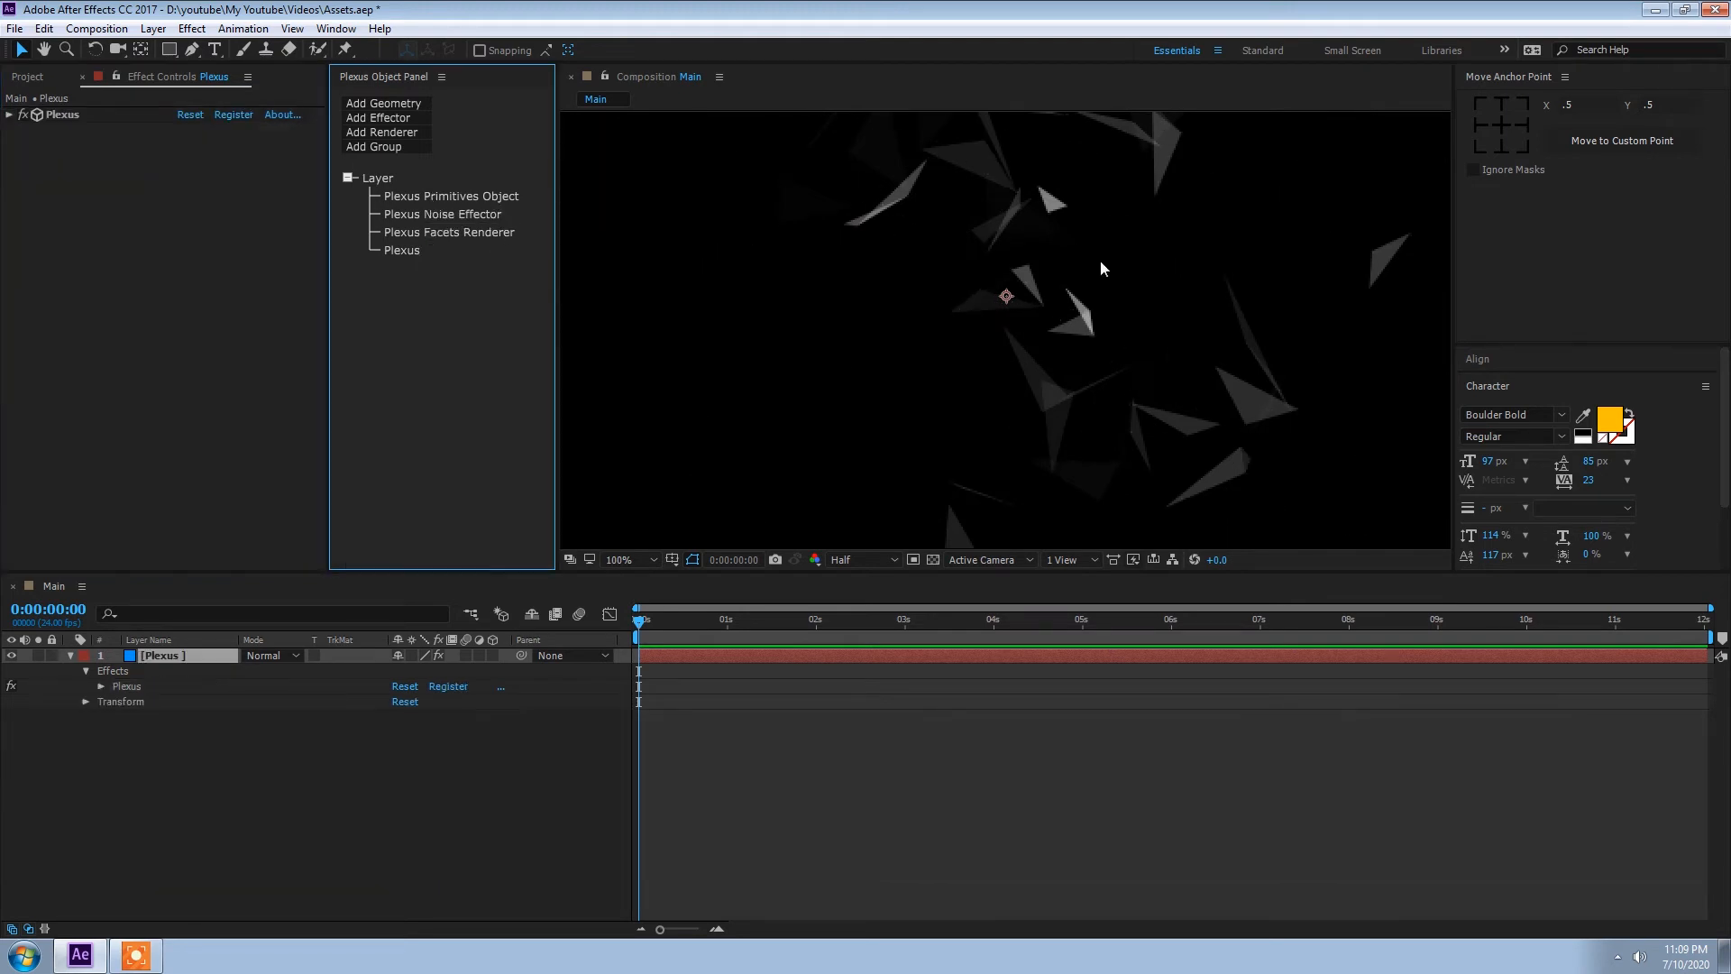
scroll(1047, 273, down, 3)
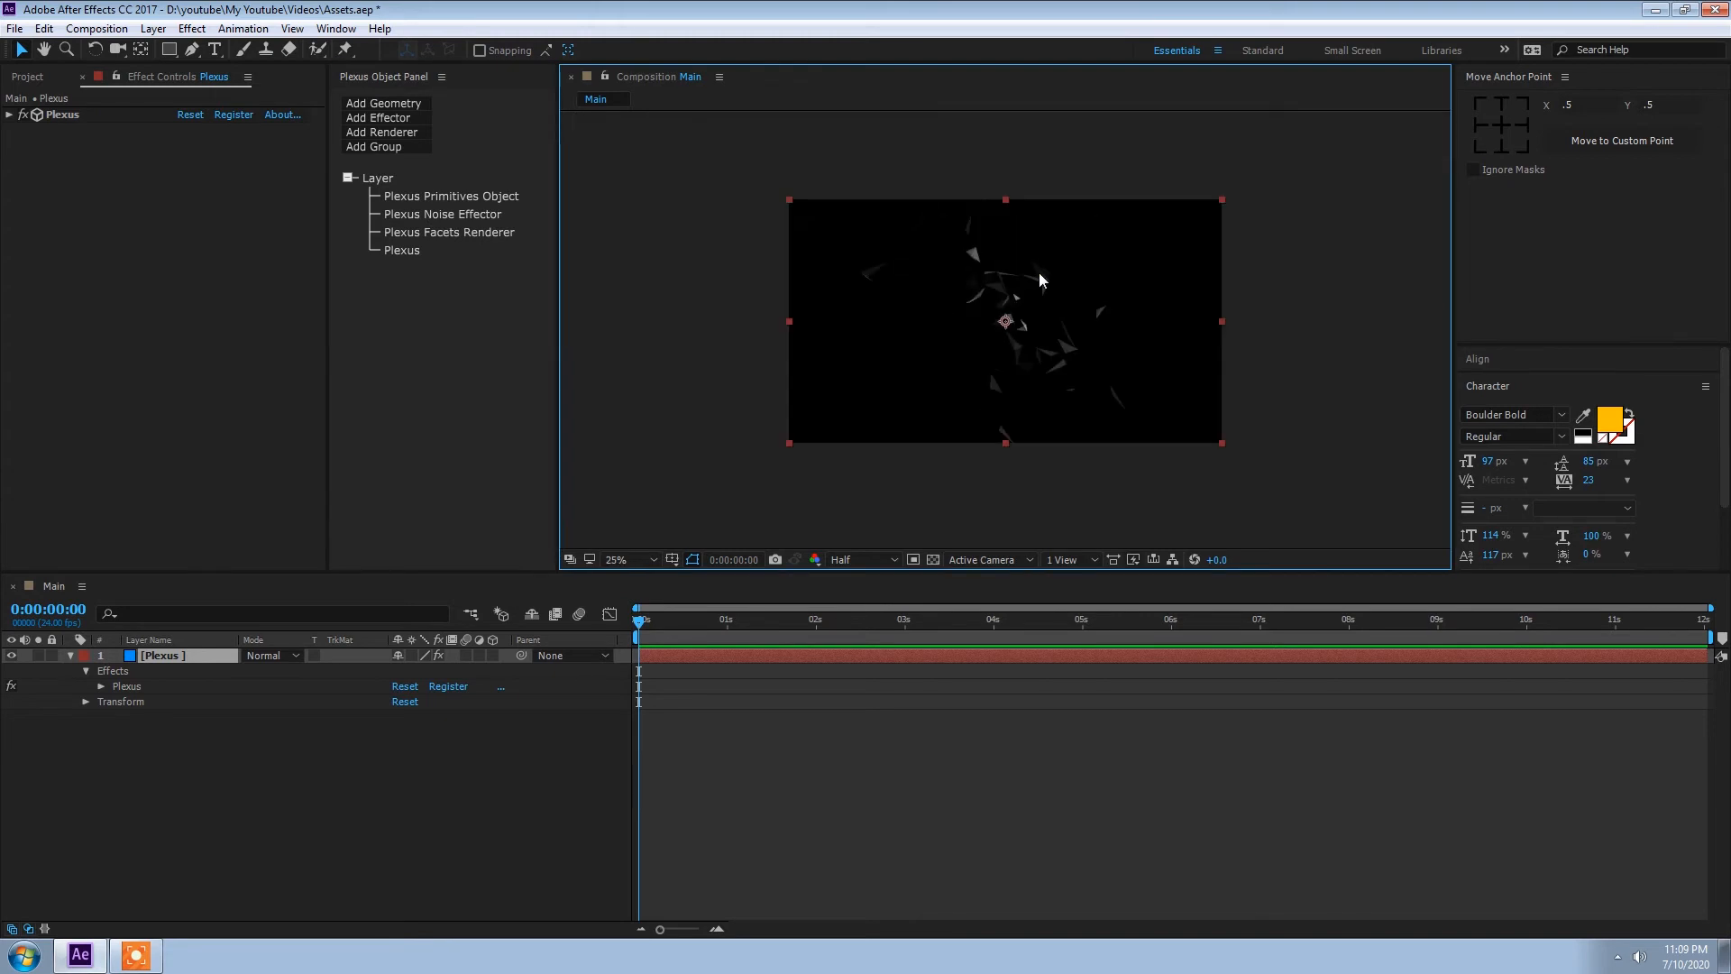
Step: Set the Plexus primitive cube's X, Y and Z points to 20 each
click(444, 198)
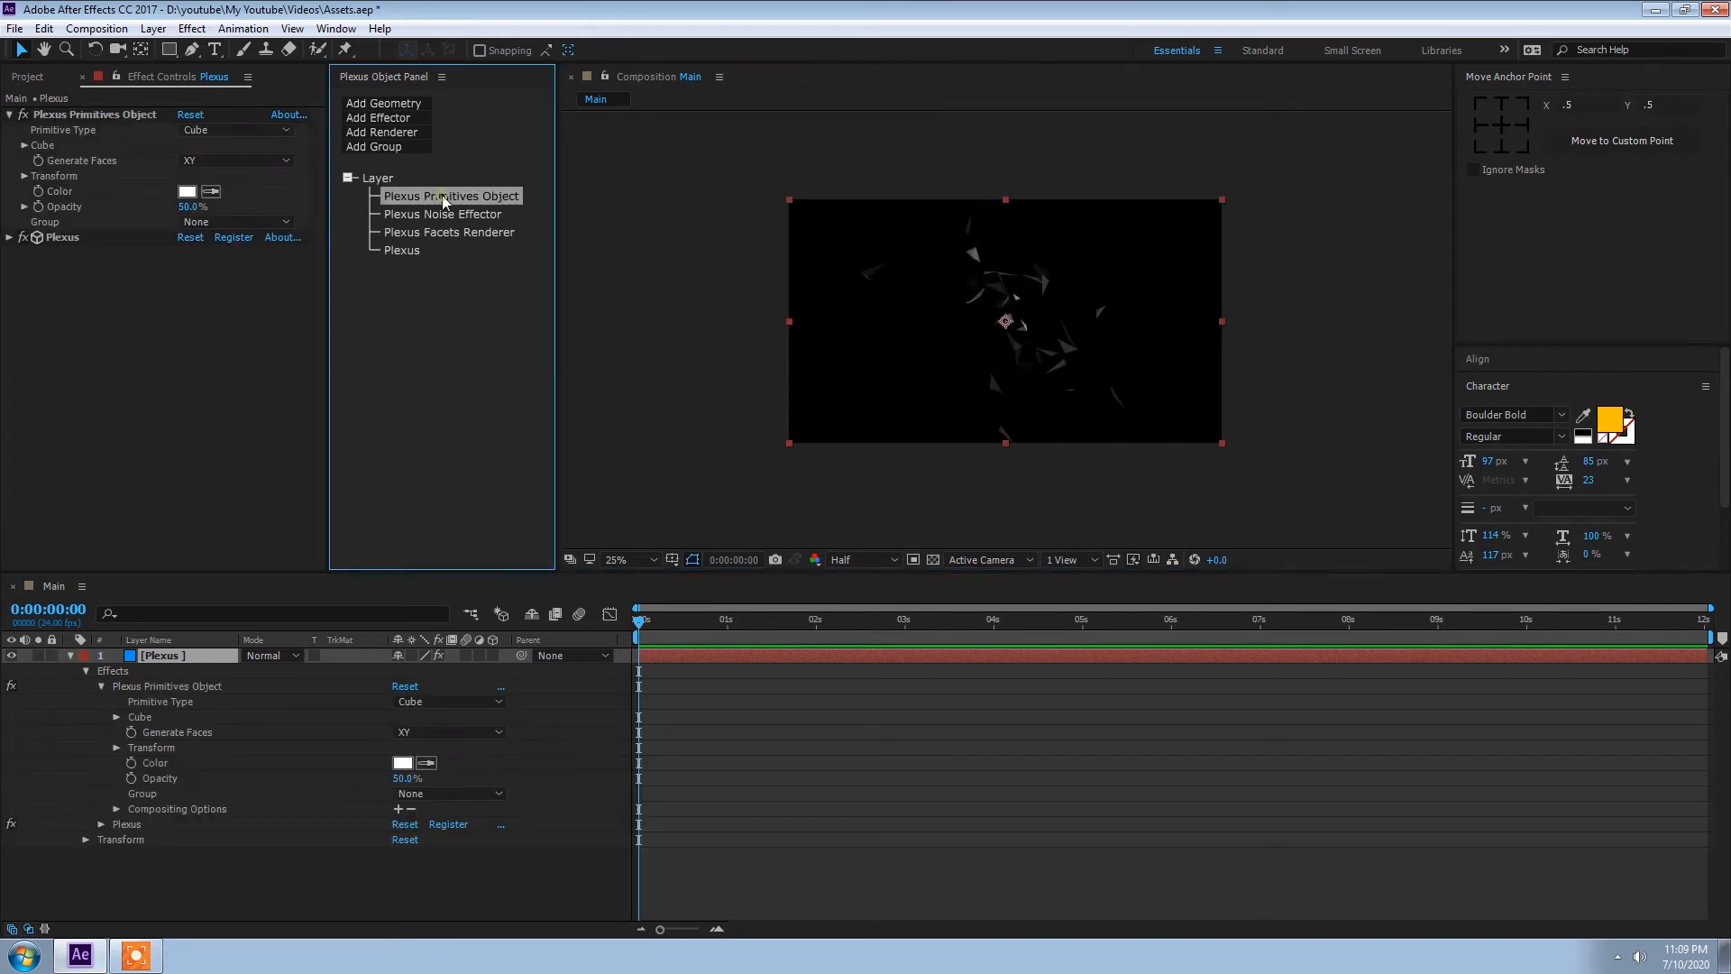
click(25, 146)
click(189, 161)
text(20)
key(Tab)
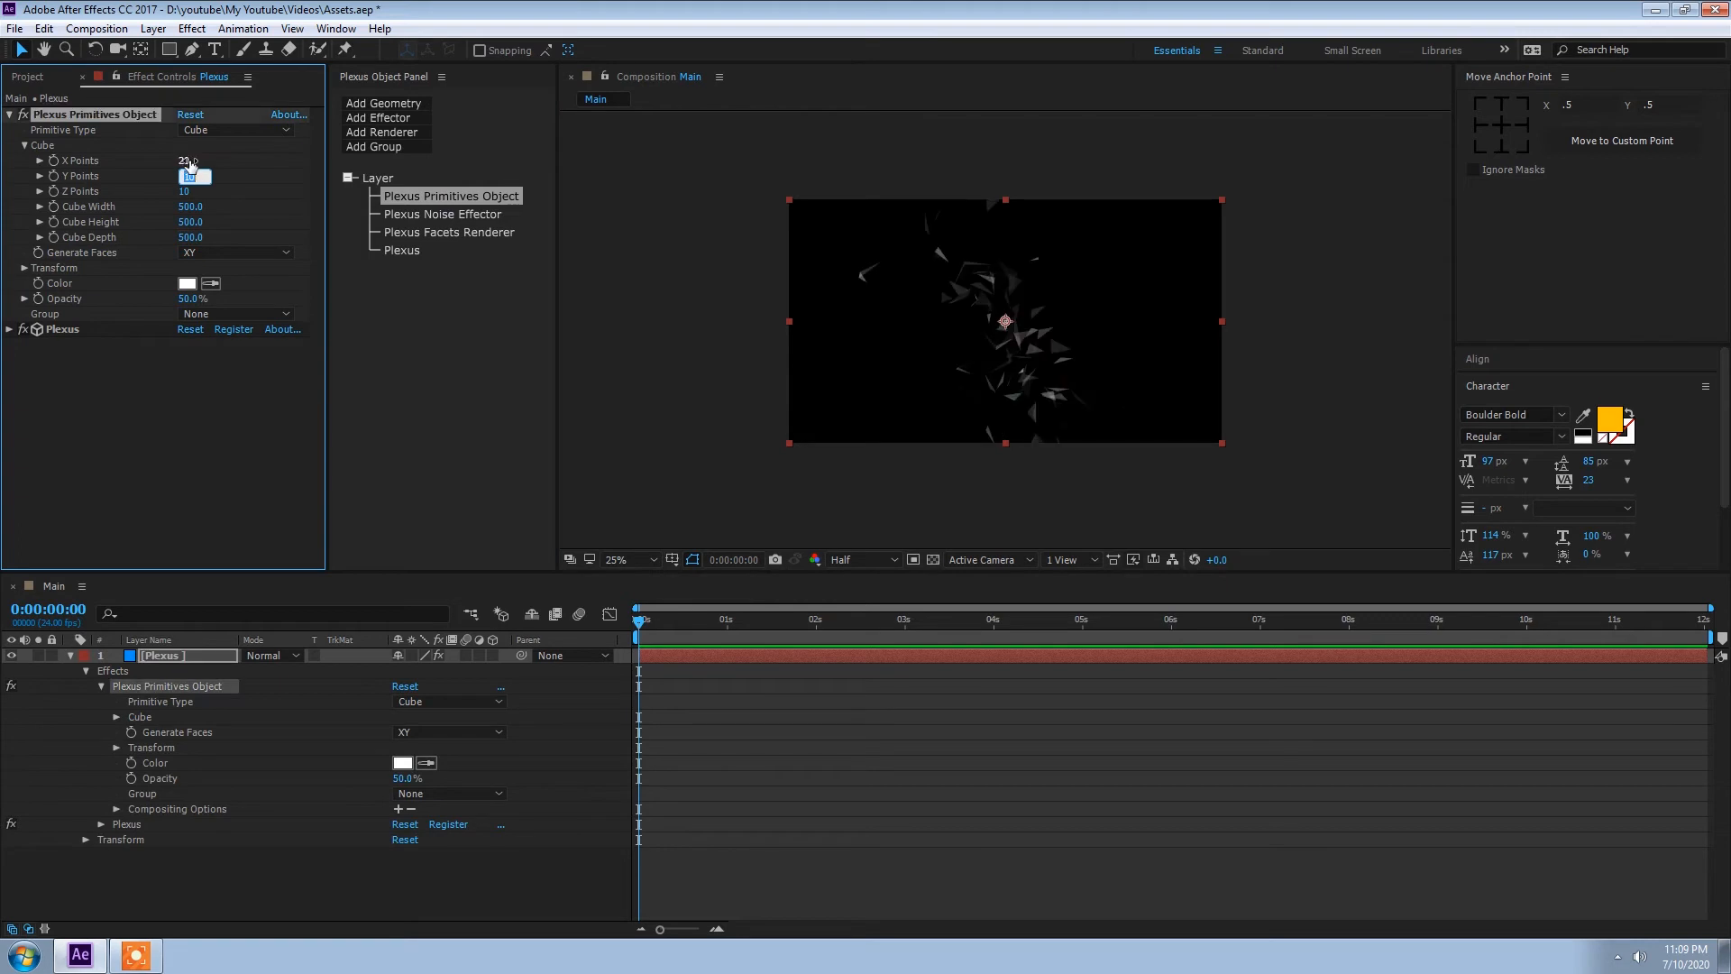
key(Tab)
text(20)
key(Return)
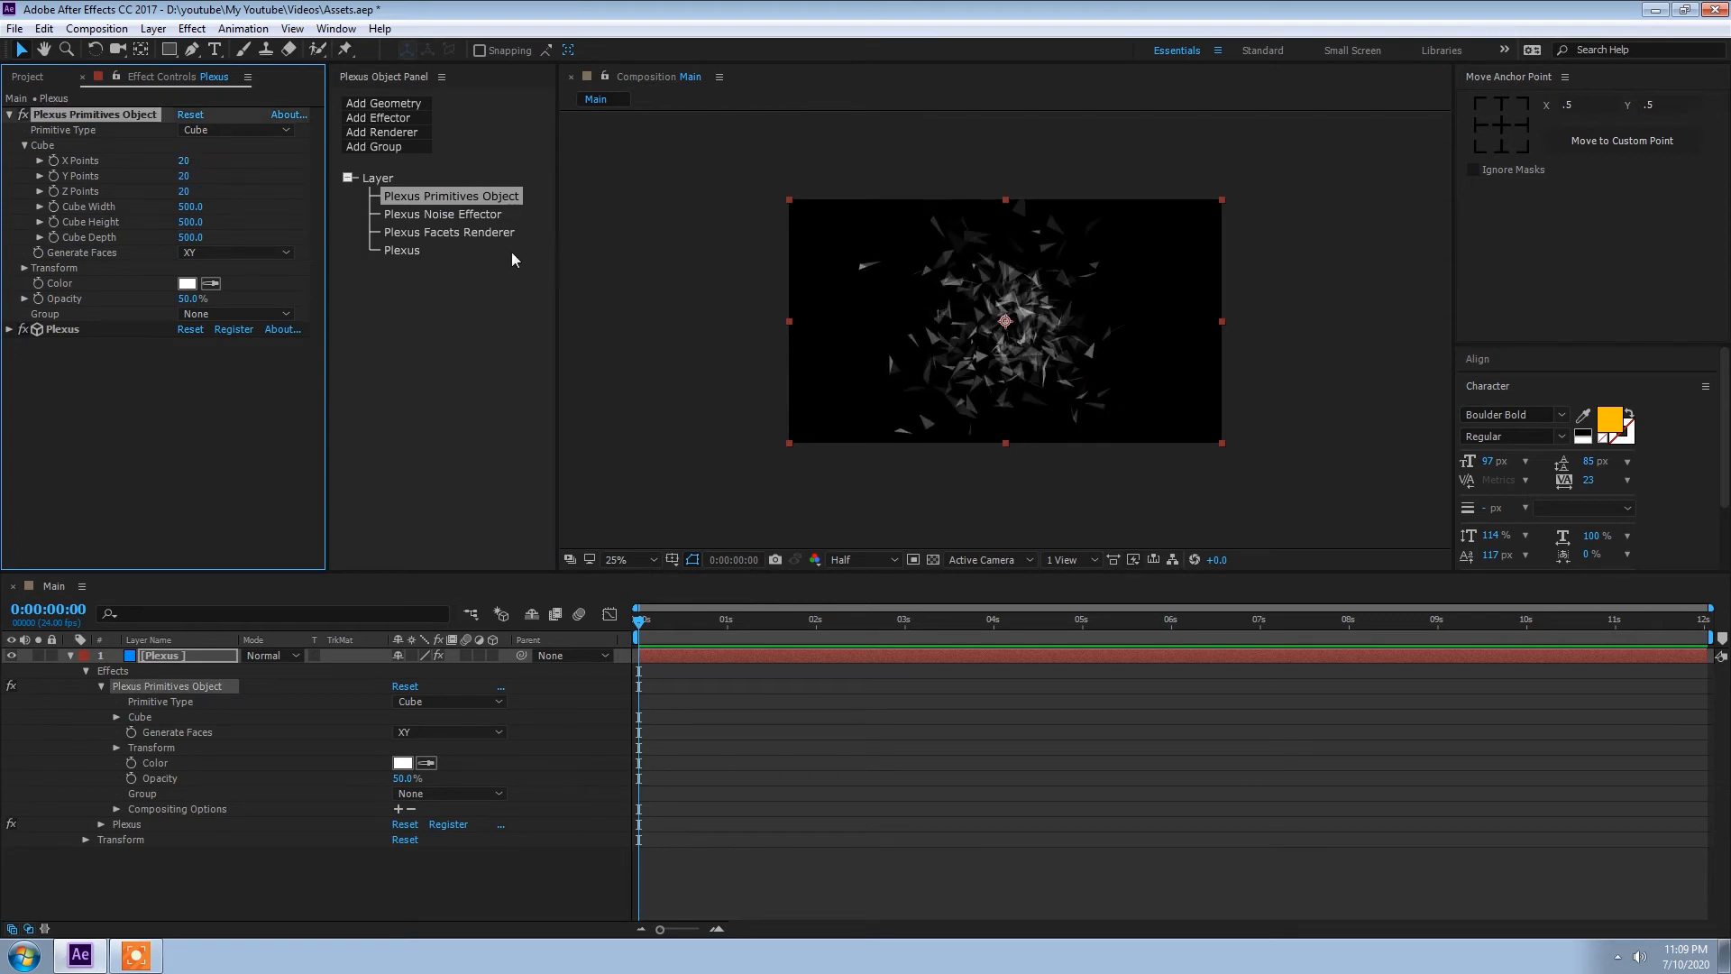
Step: Set the primitive cube's width to 2035, height to 912 and depth to 425
key(period)
drag(191, 207, 971, 303)
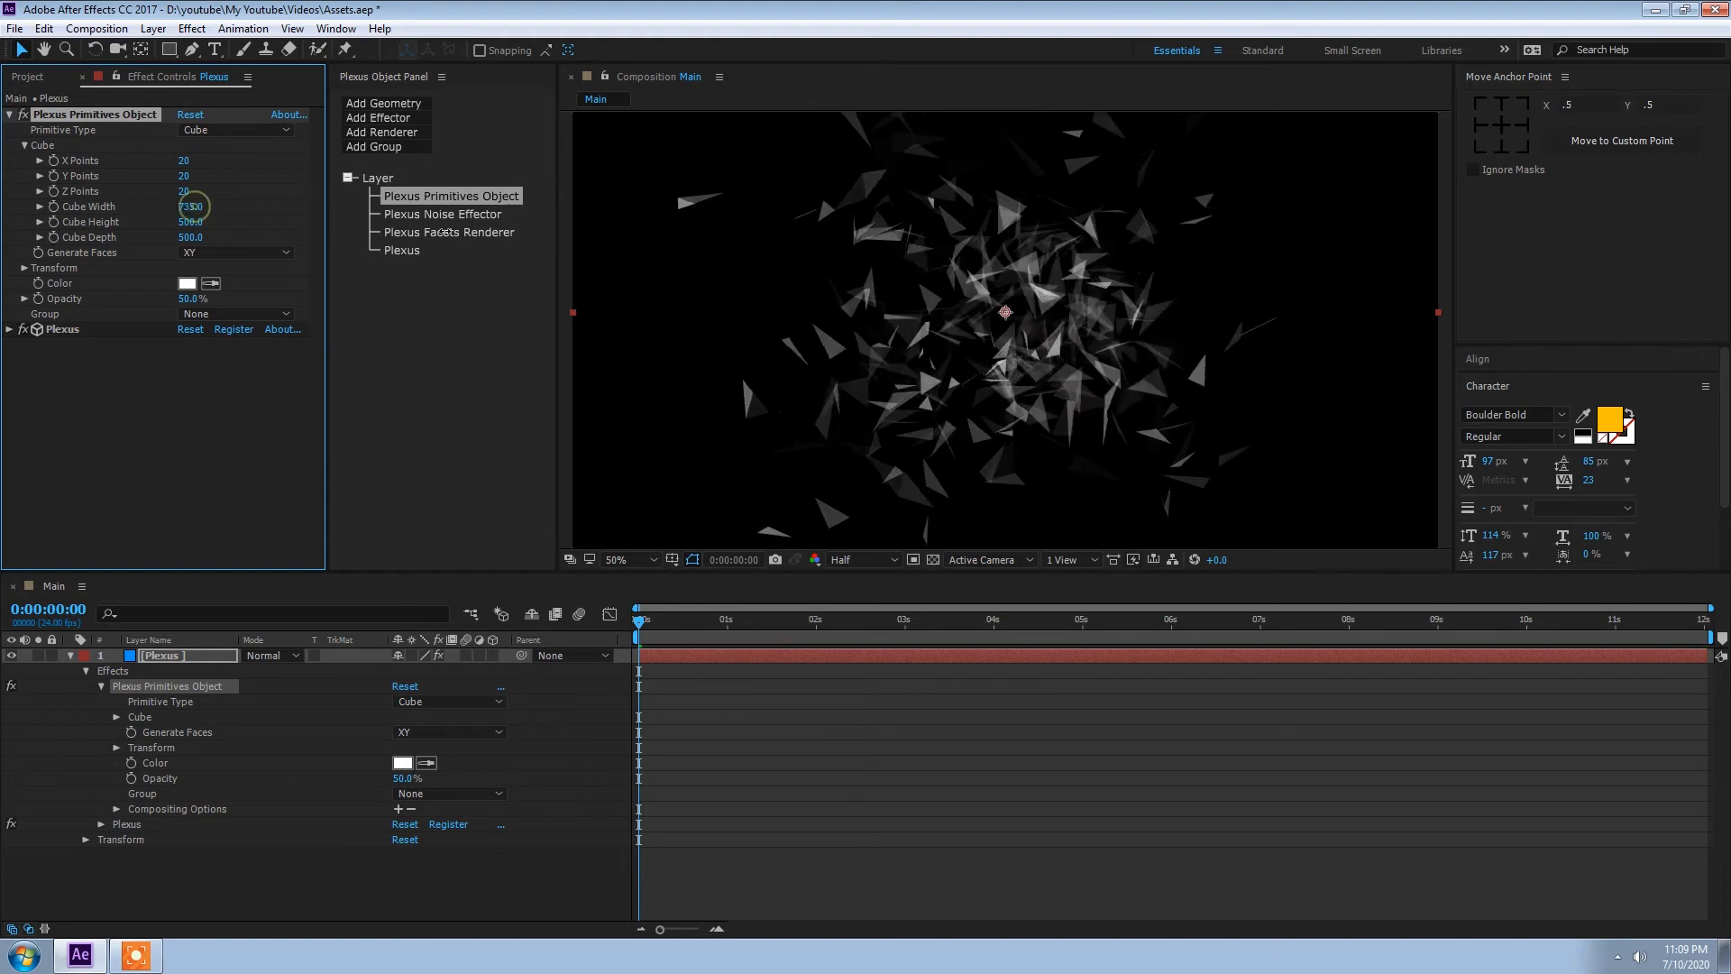
key(comma)
drag(190, 222, 606, 266)
drag(192, 211, 547, 240)
drag(189, 237, 167, 238)
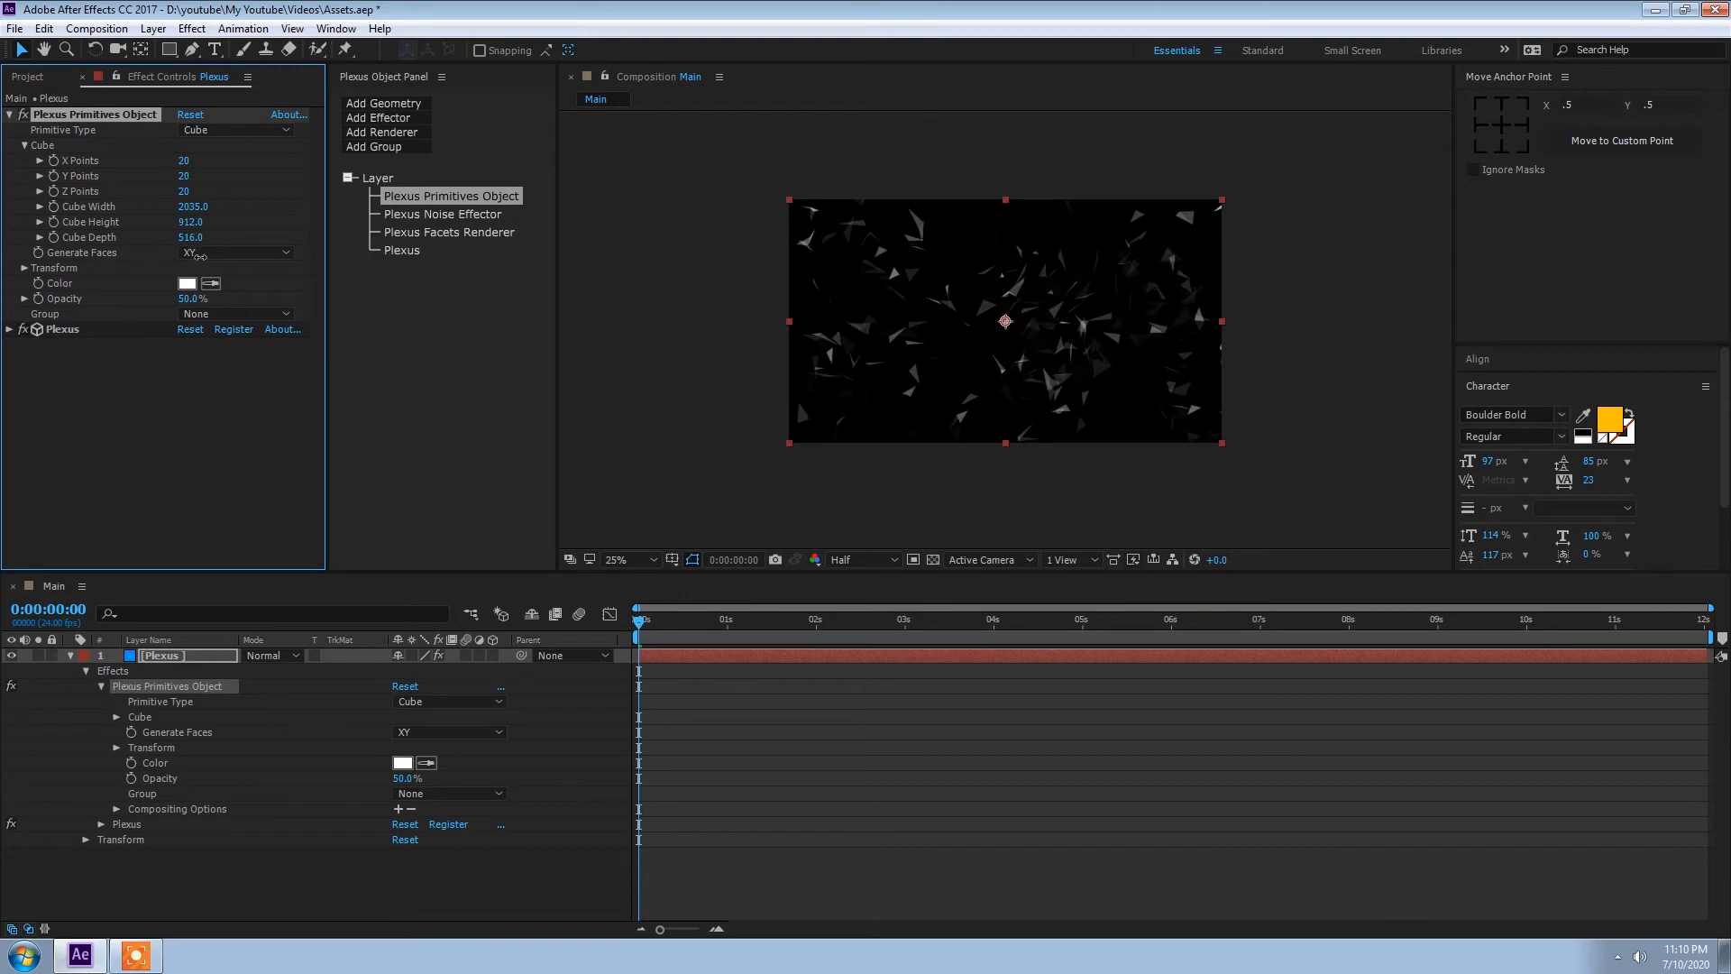
Step: Set the primitive cube's X, Y and Z points to 28 each and its depth to 1109
click(187, 160)
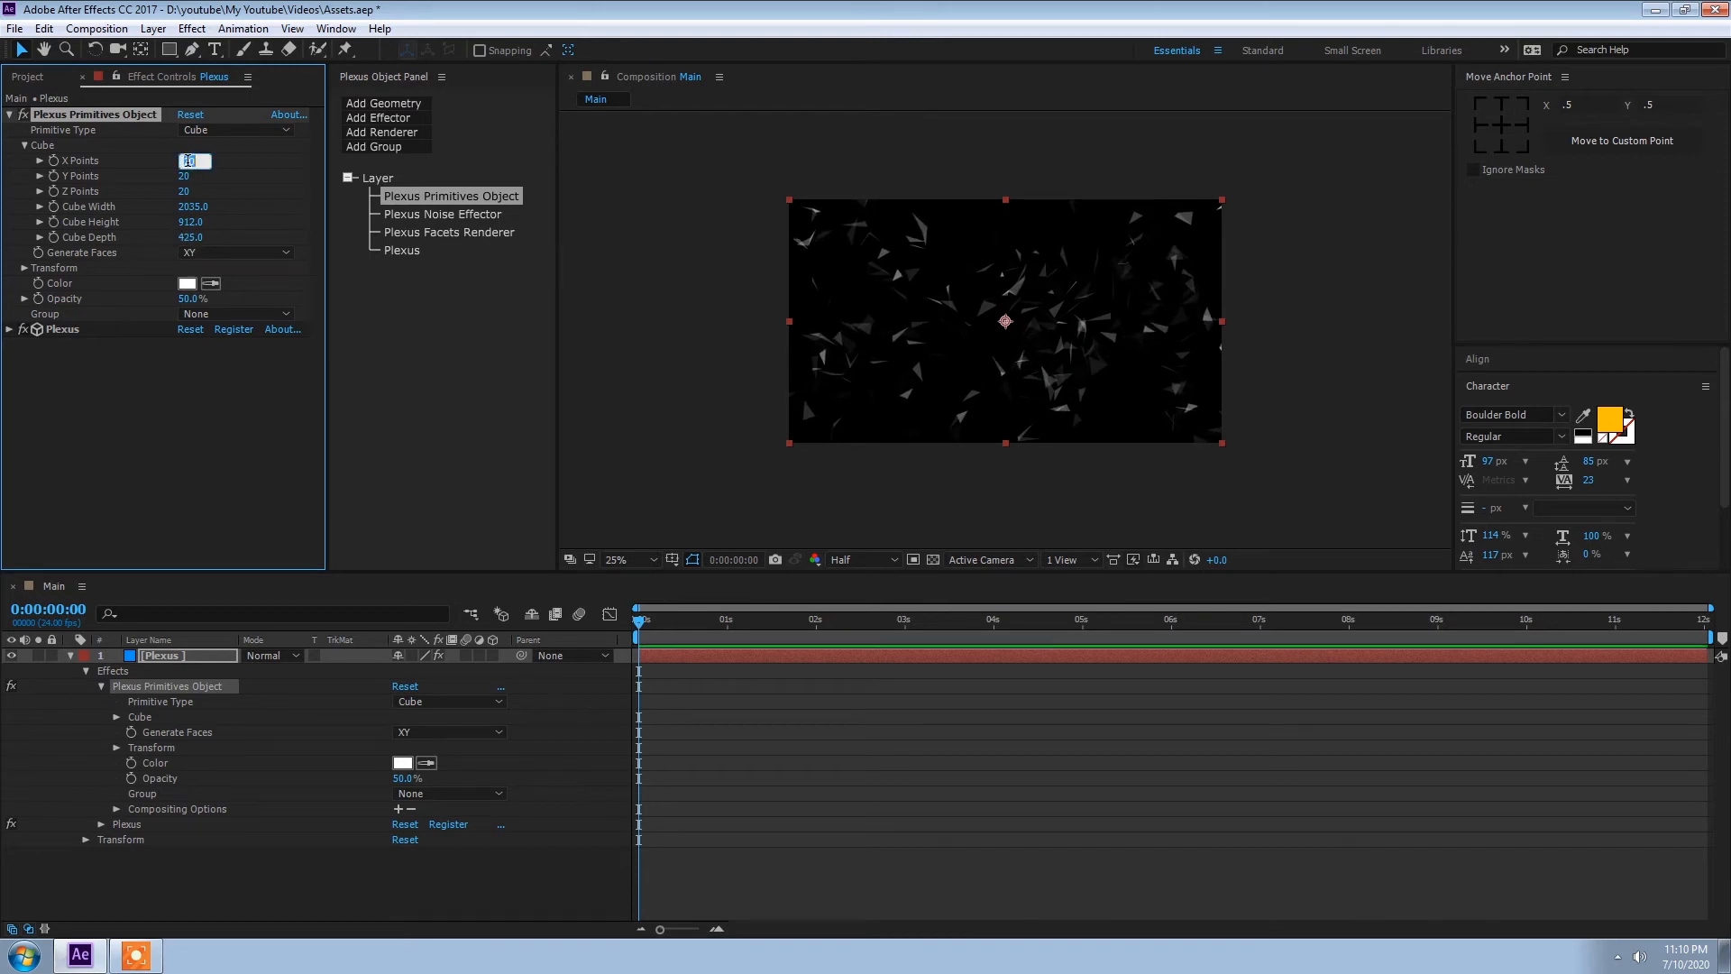
key(Return)
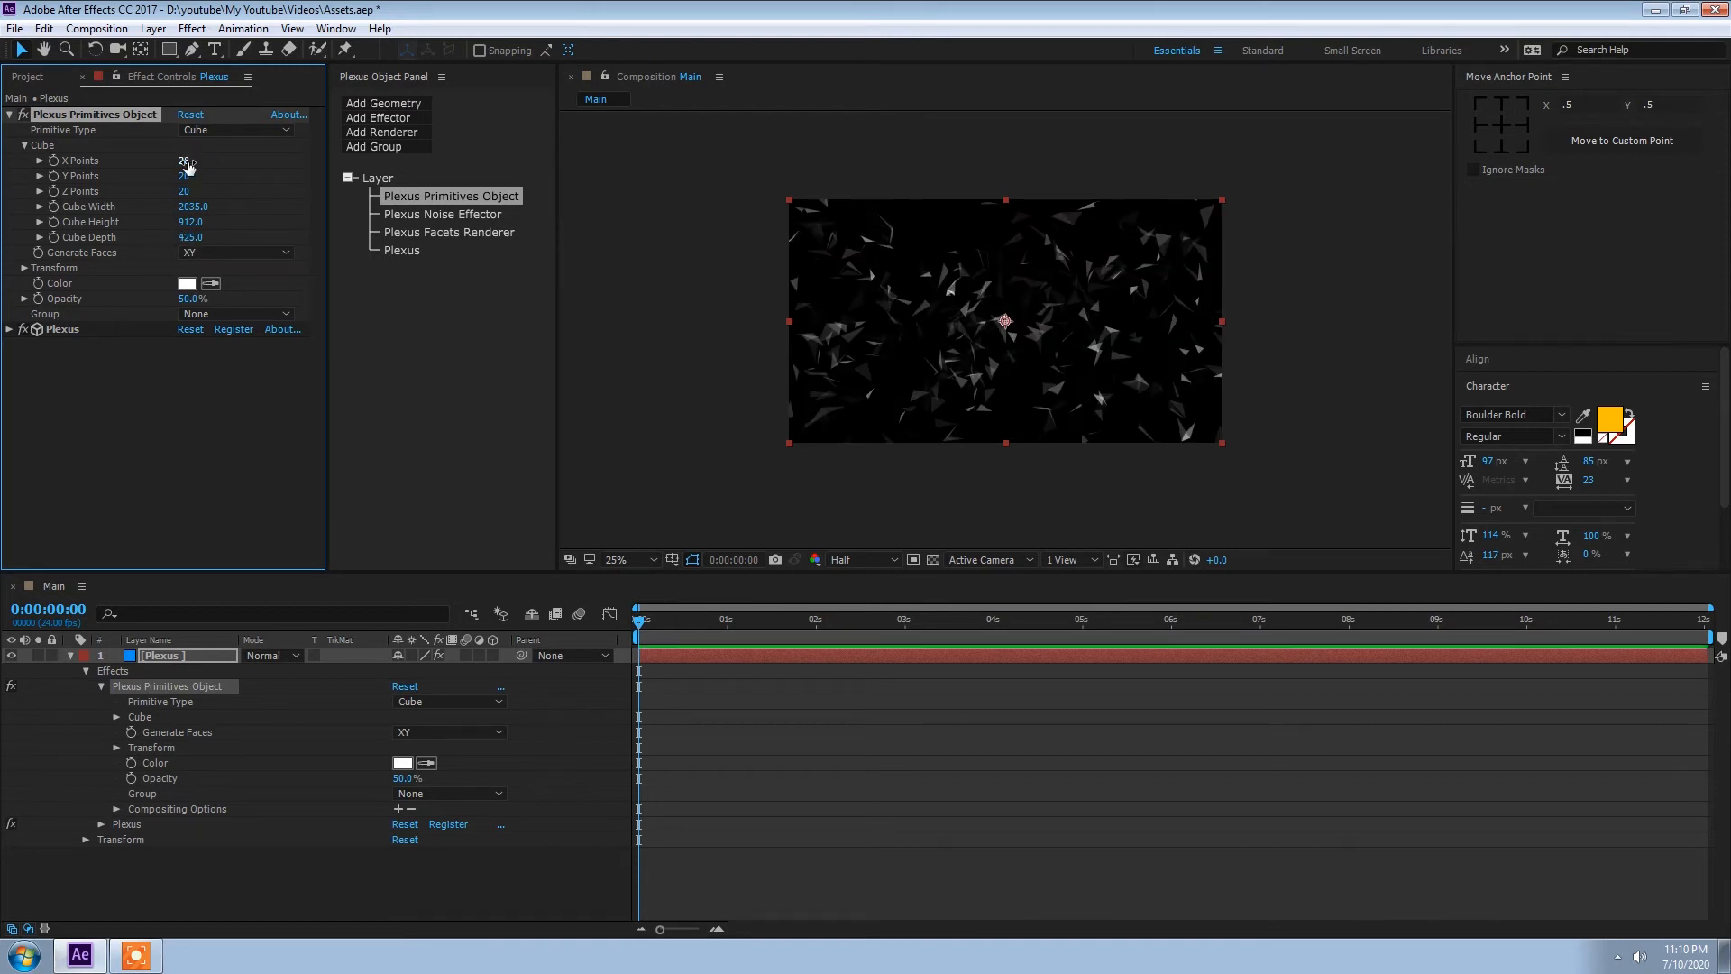
click(182, 176)
text(28)
key(Tab)
text(28)
key(Return)
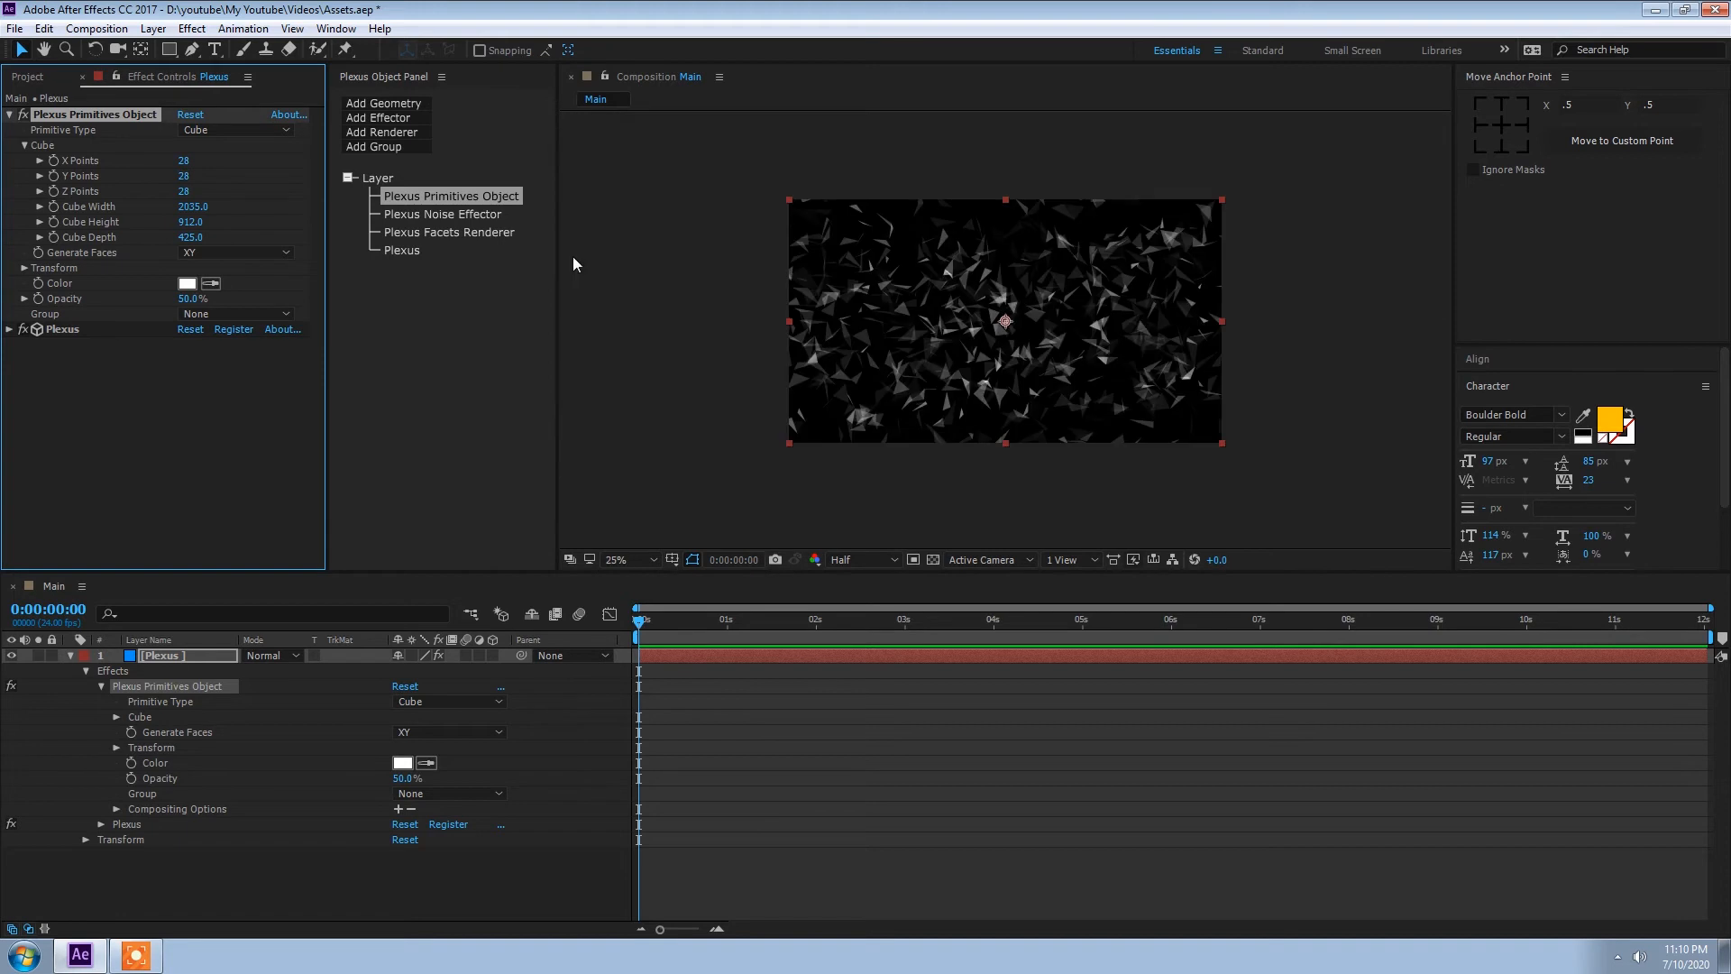
drag(495, 240, 815, 240)
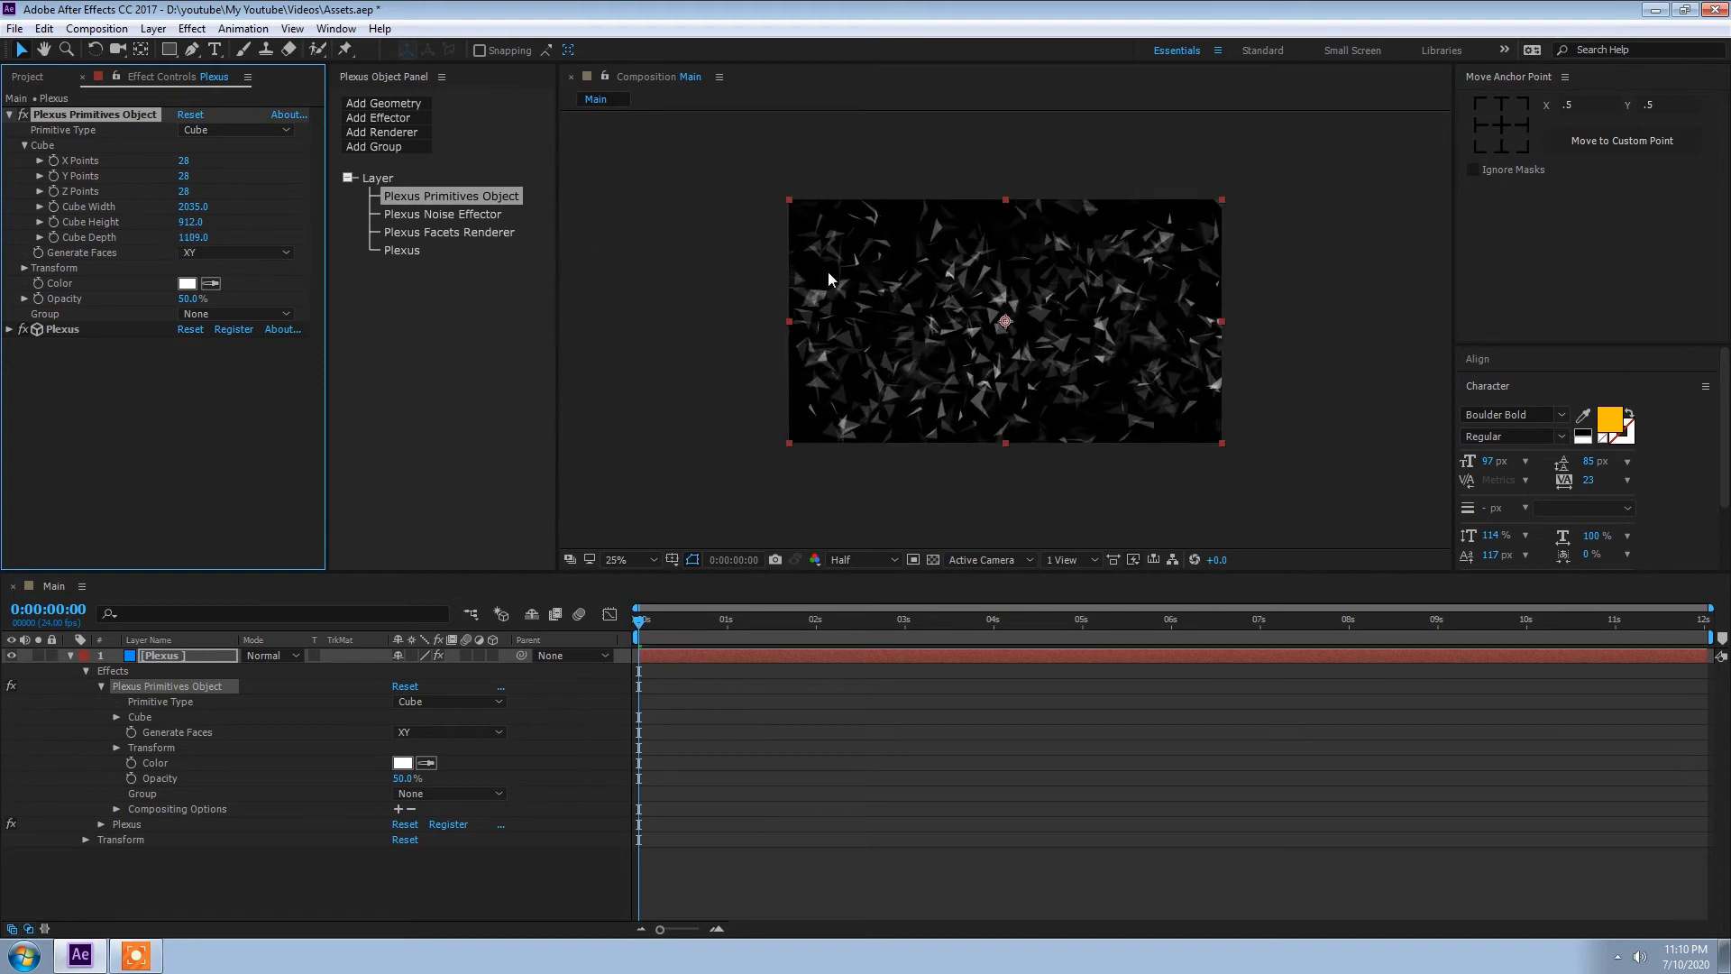
Step: Add a two-node camera with depth of field disabled and dolly it closer to the Plexus facets
click(208, 875)
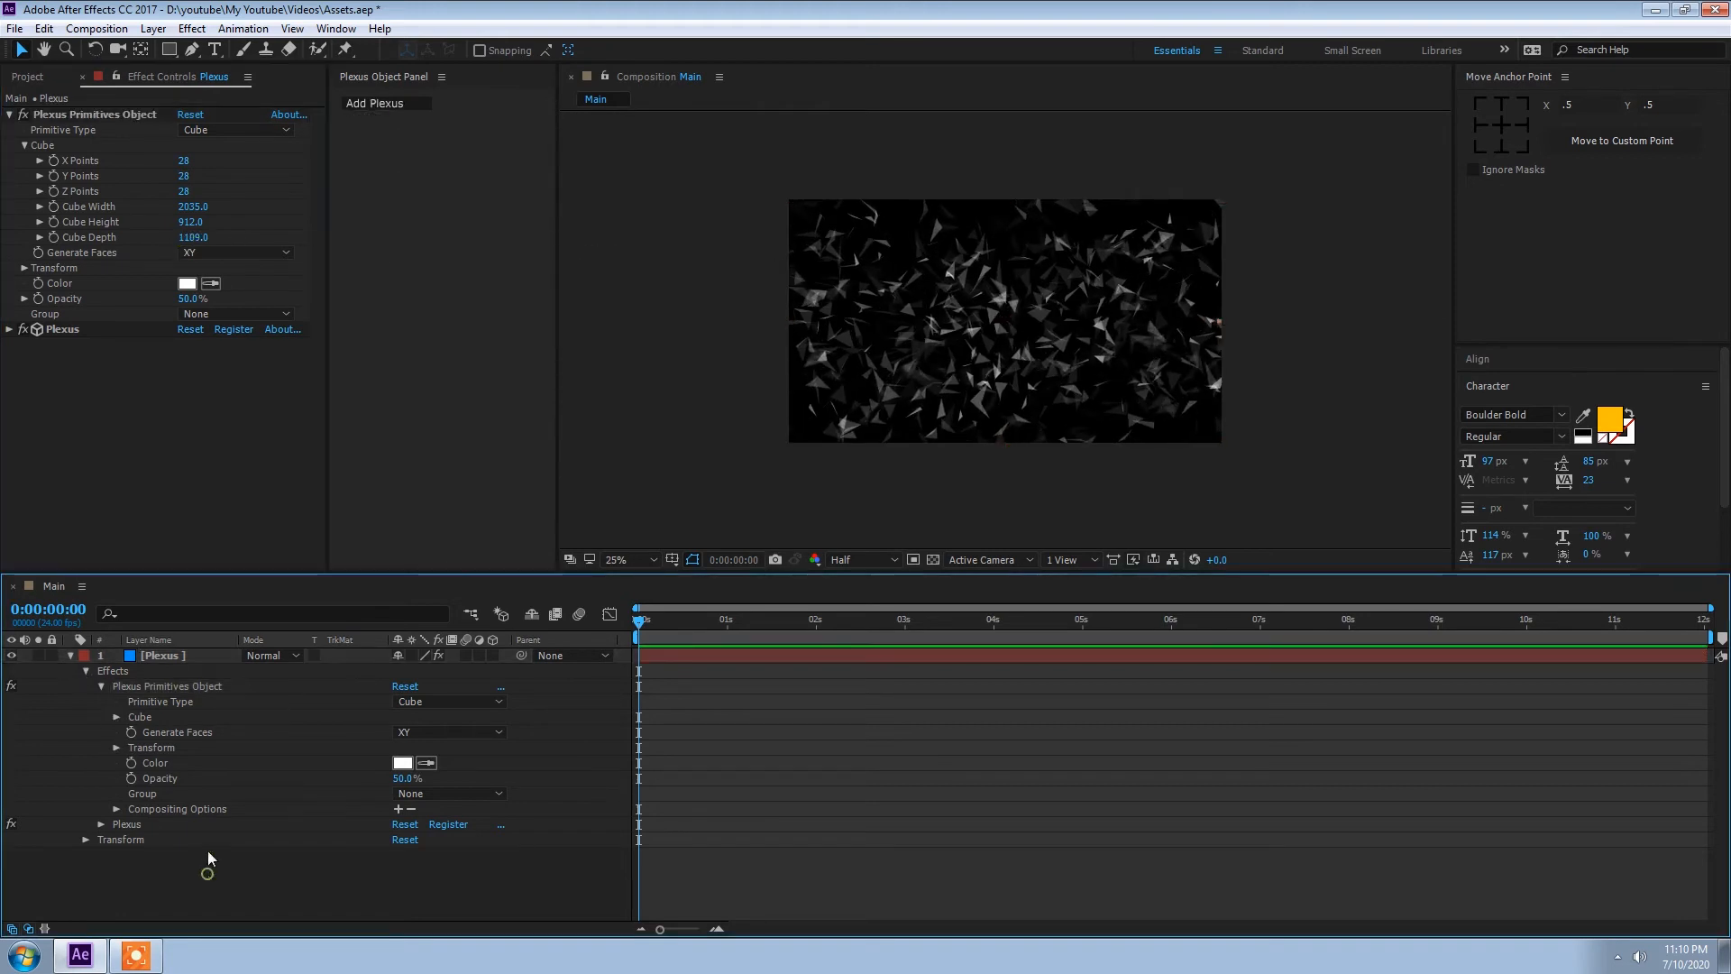
click(153, 28)
mouse_move(158, 49)
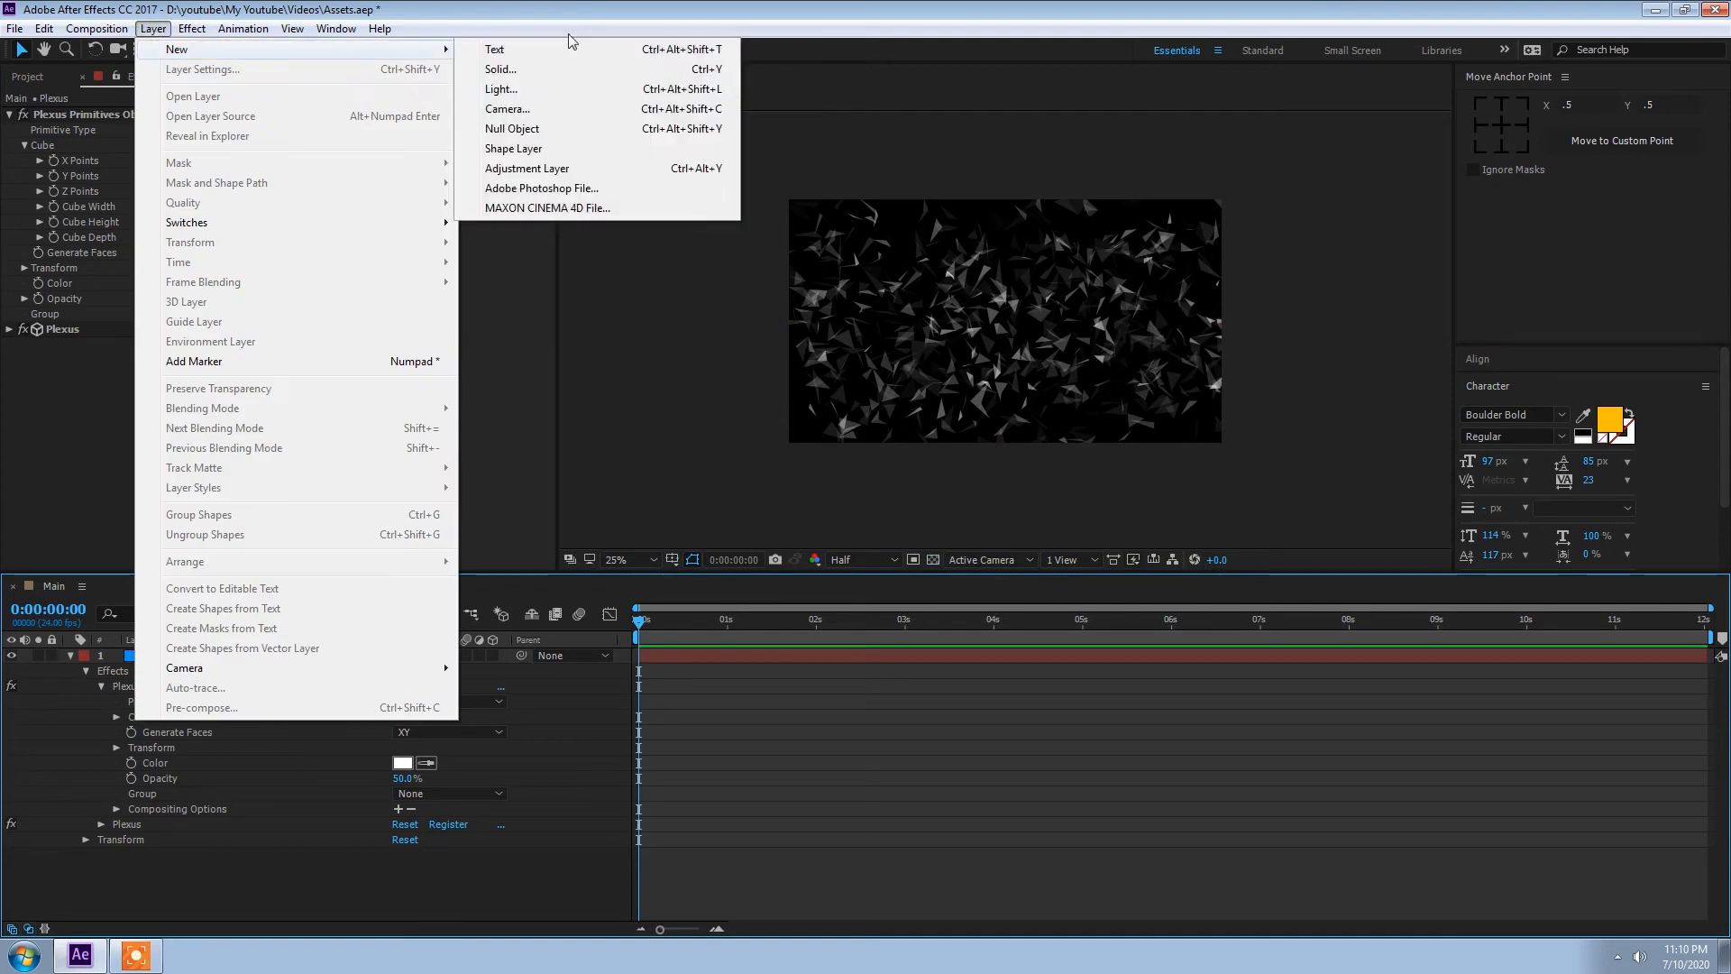
click(519, 109)
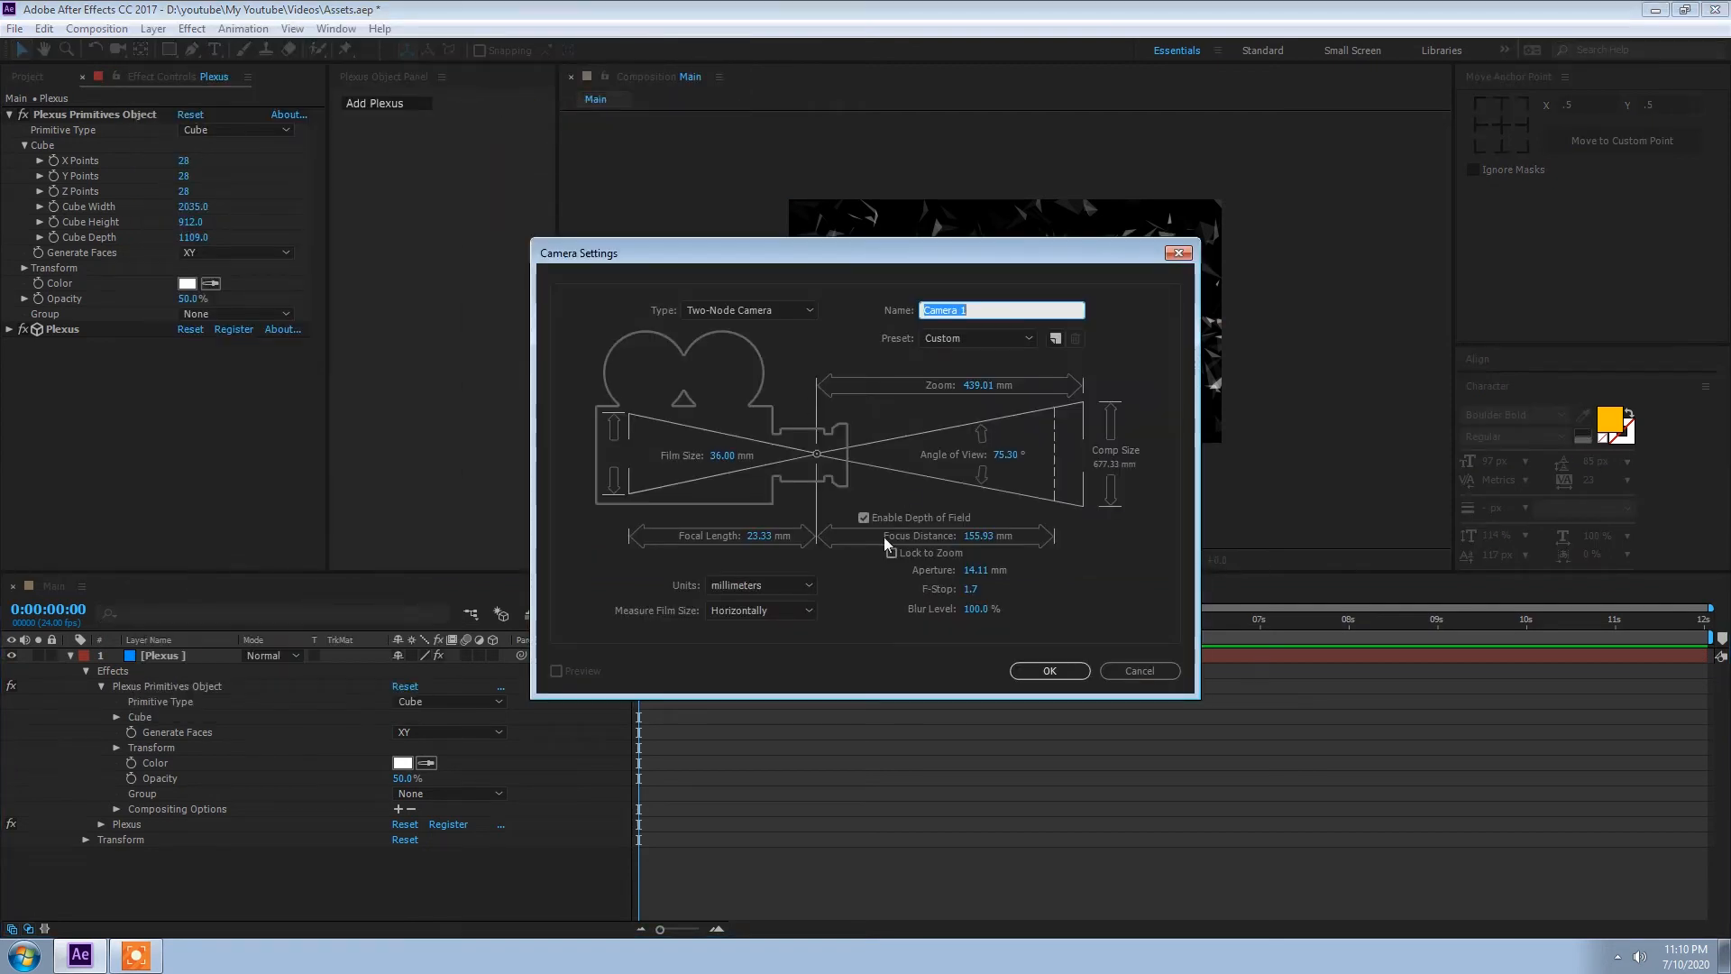
click(864, 519)
click(1051, 670)
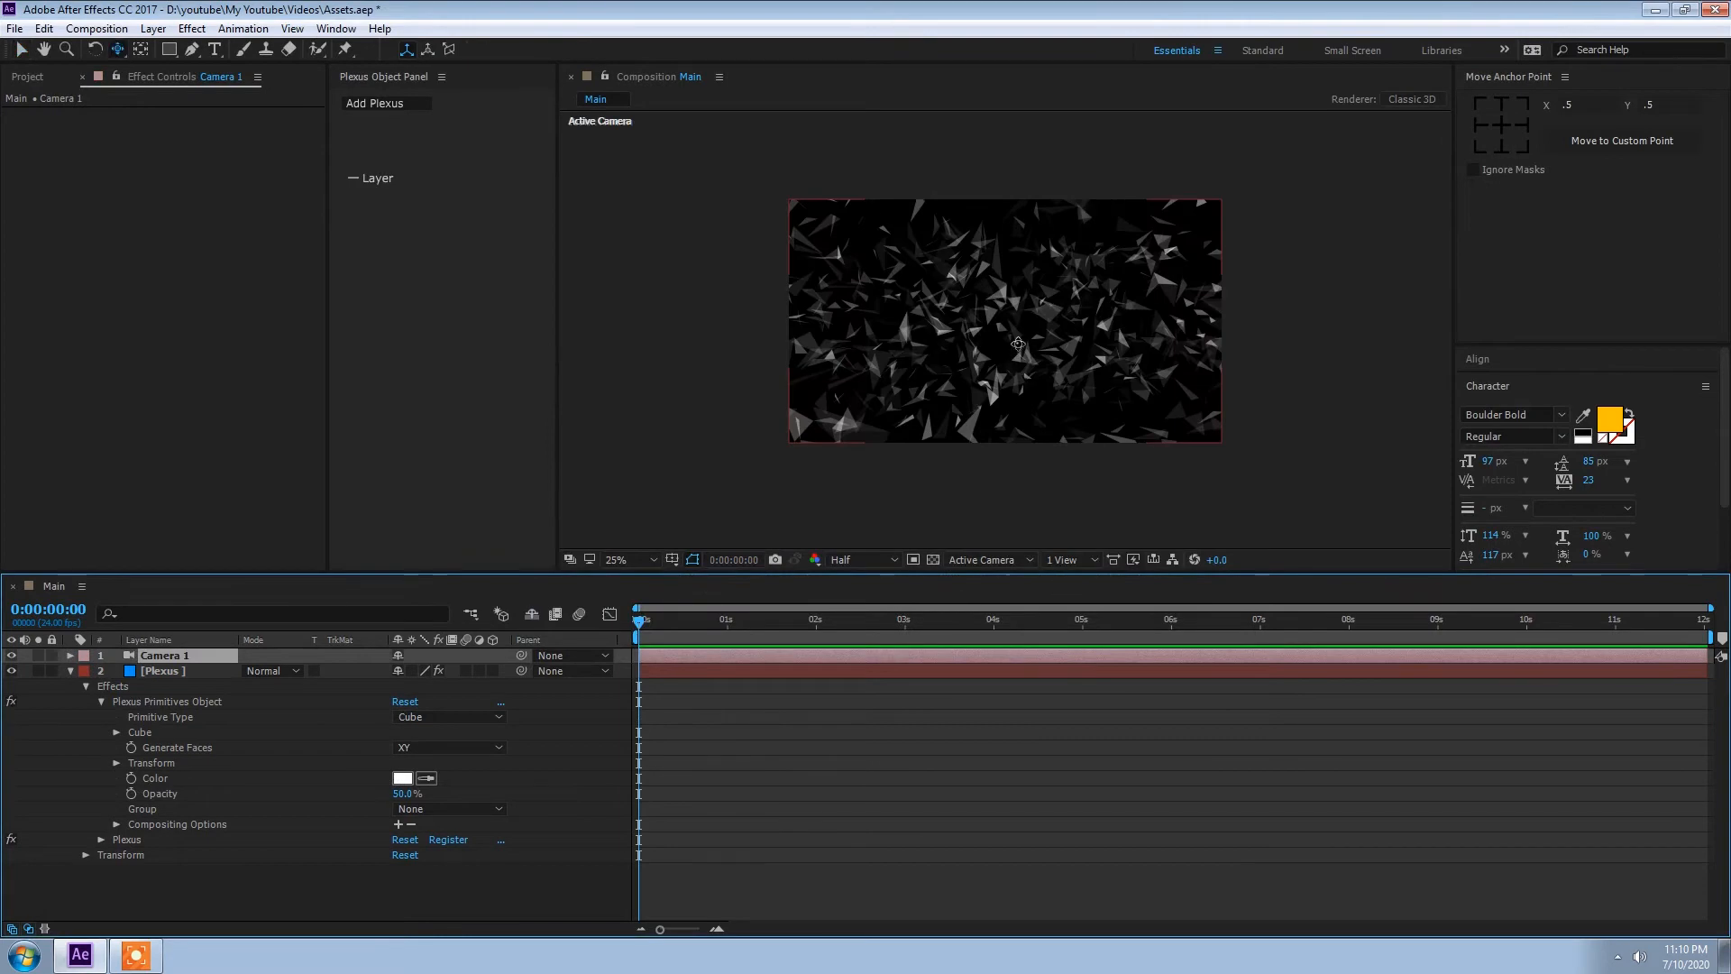
drag(1016, 352, 1021, 287)
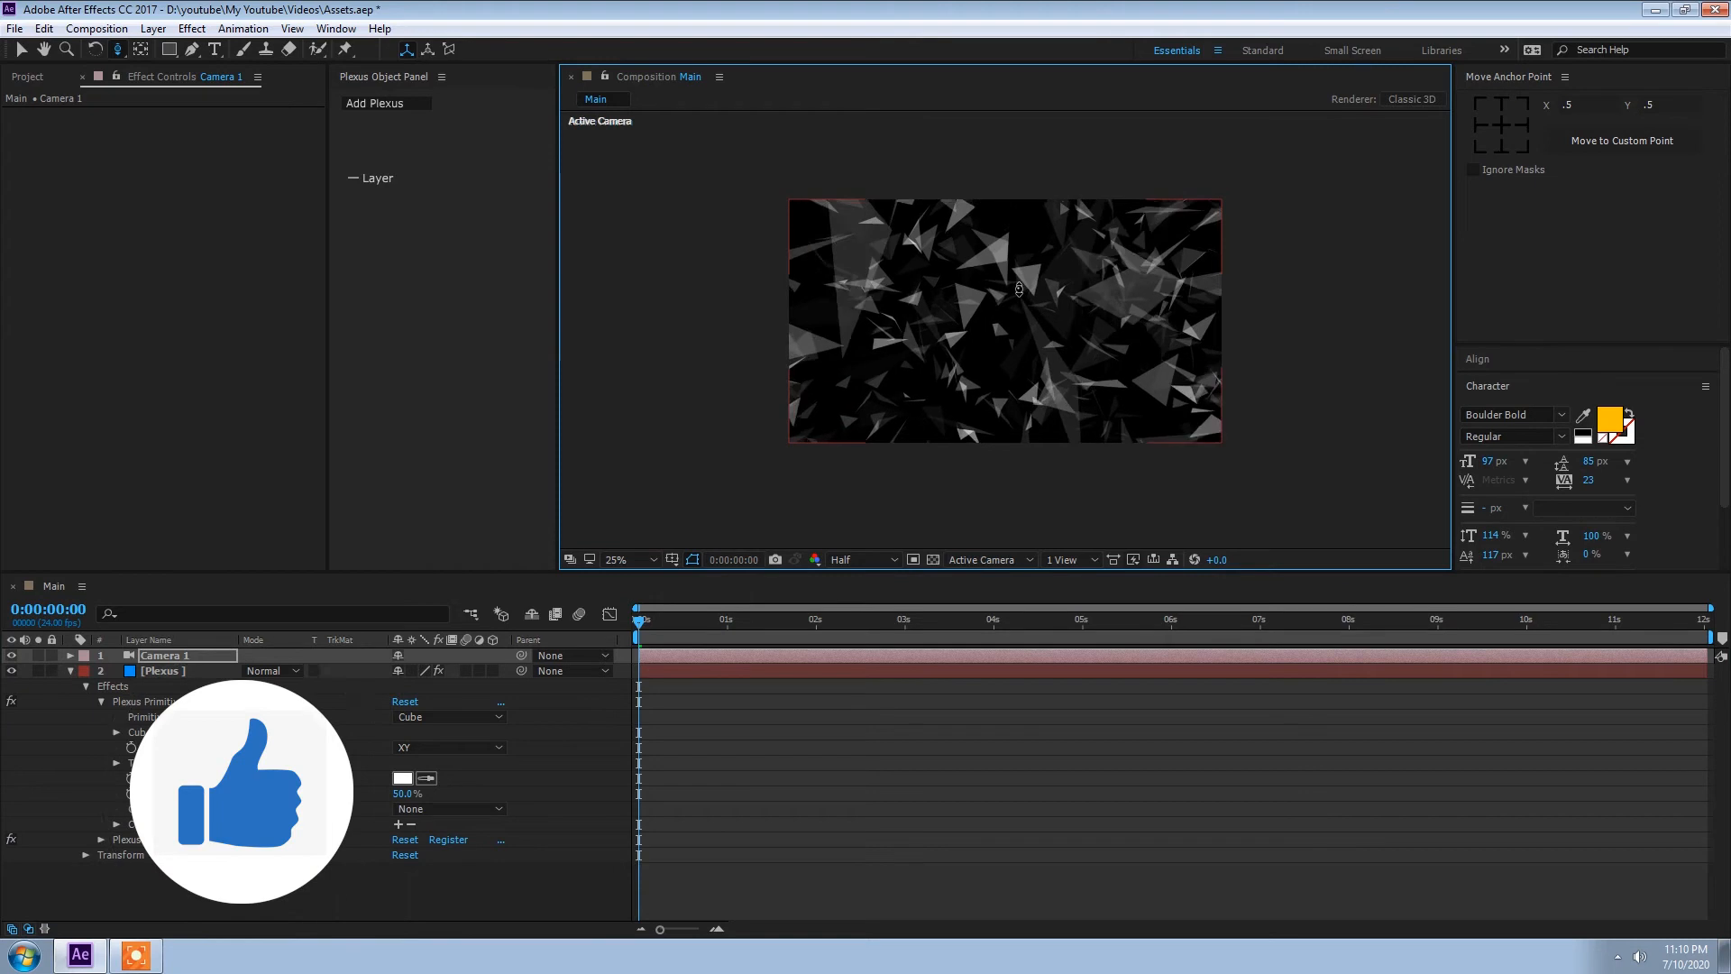
Step: Drive the Plexus noise effector's Noise Evolution with the expression time*5 and preview the animation
click(70, 671)
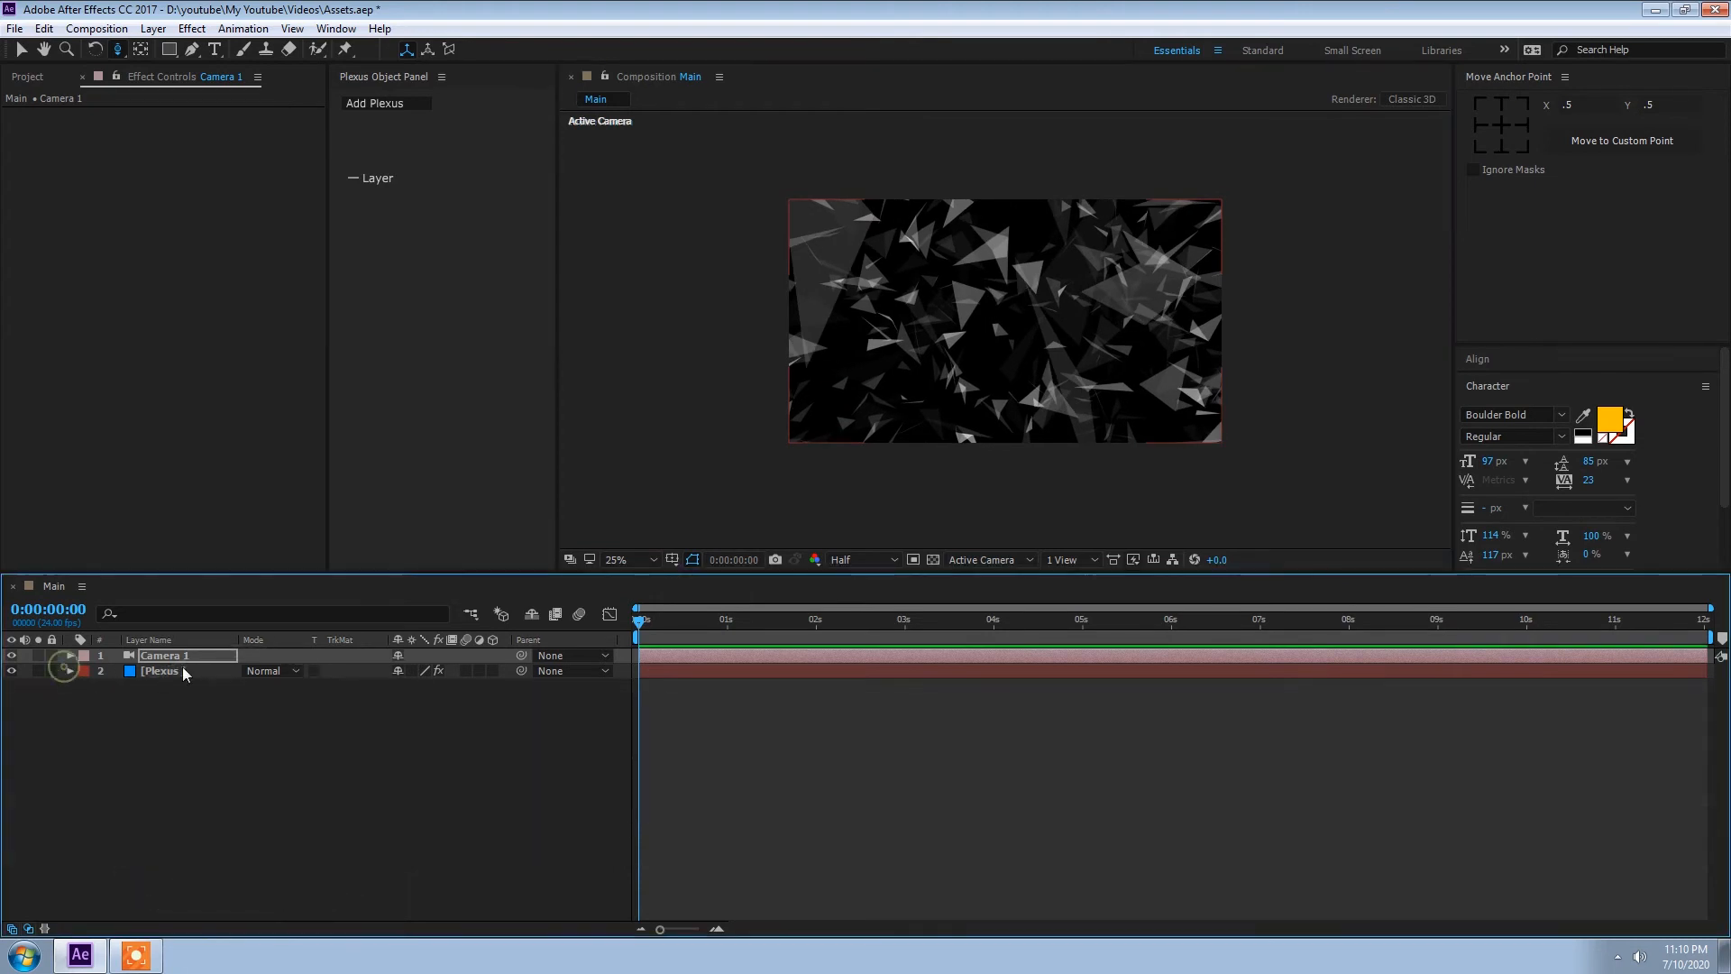
click(176, 670)
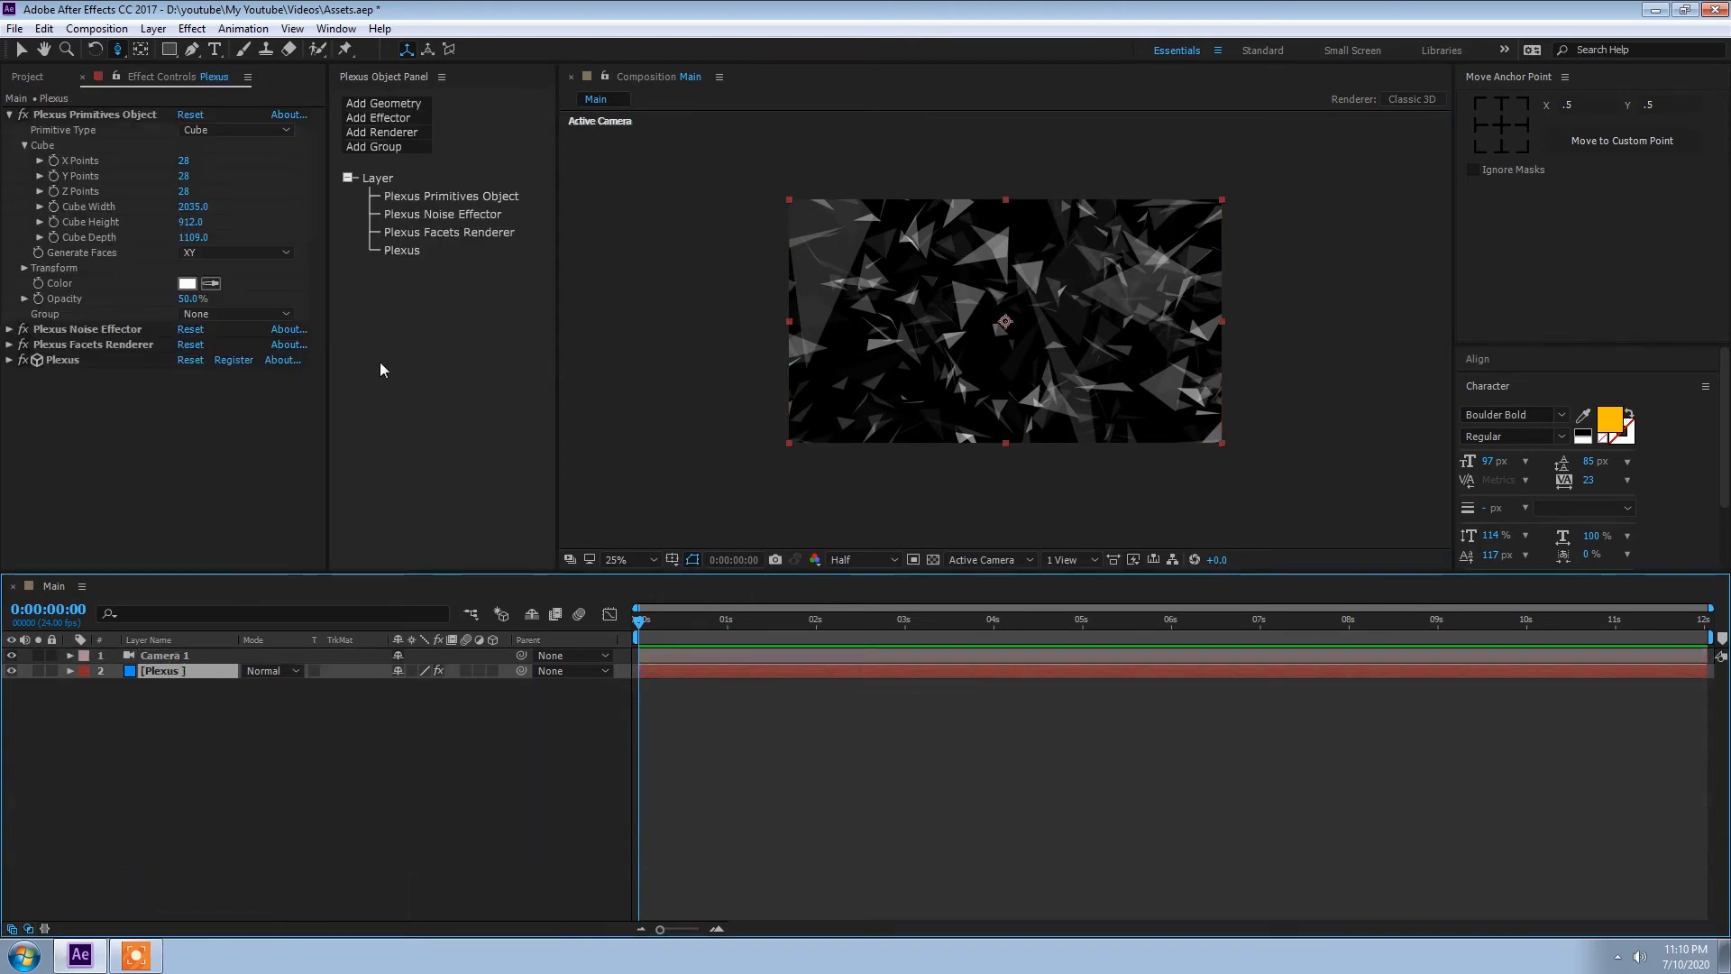
click(439, 214)
click(24, 177)
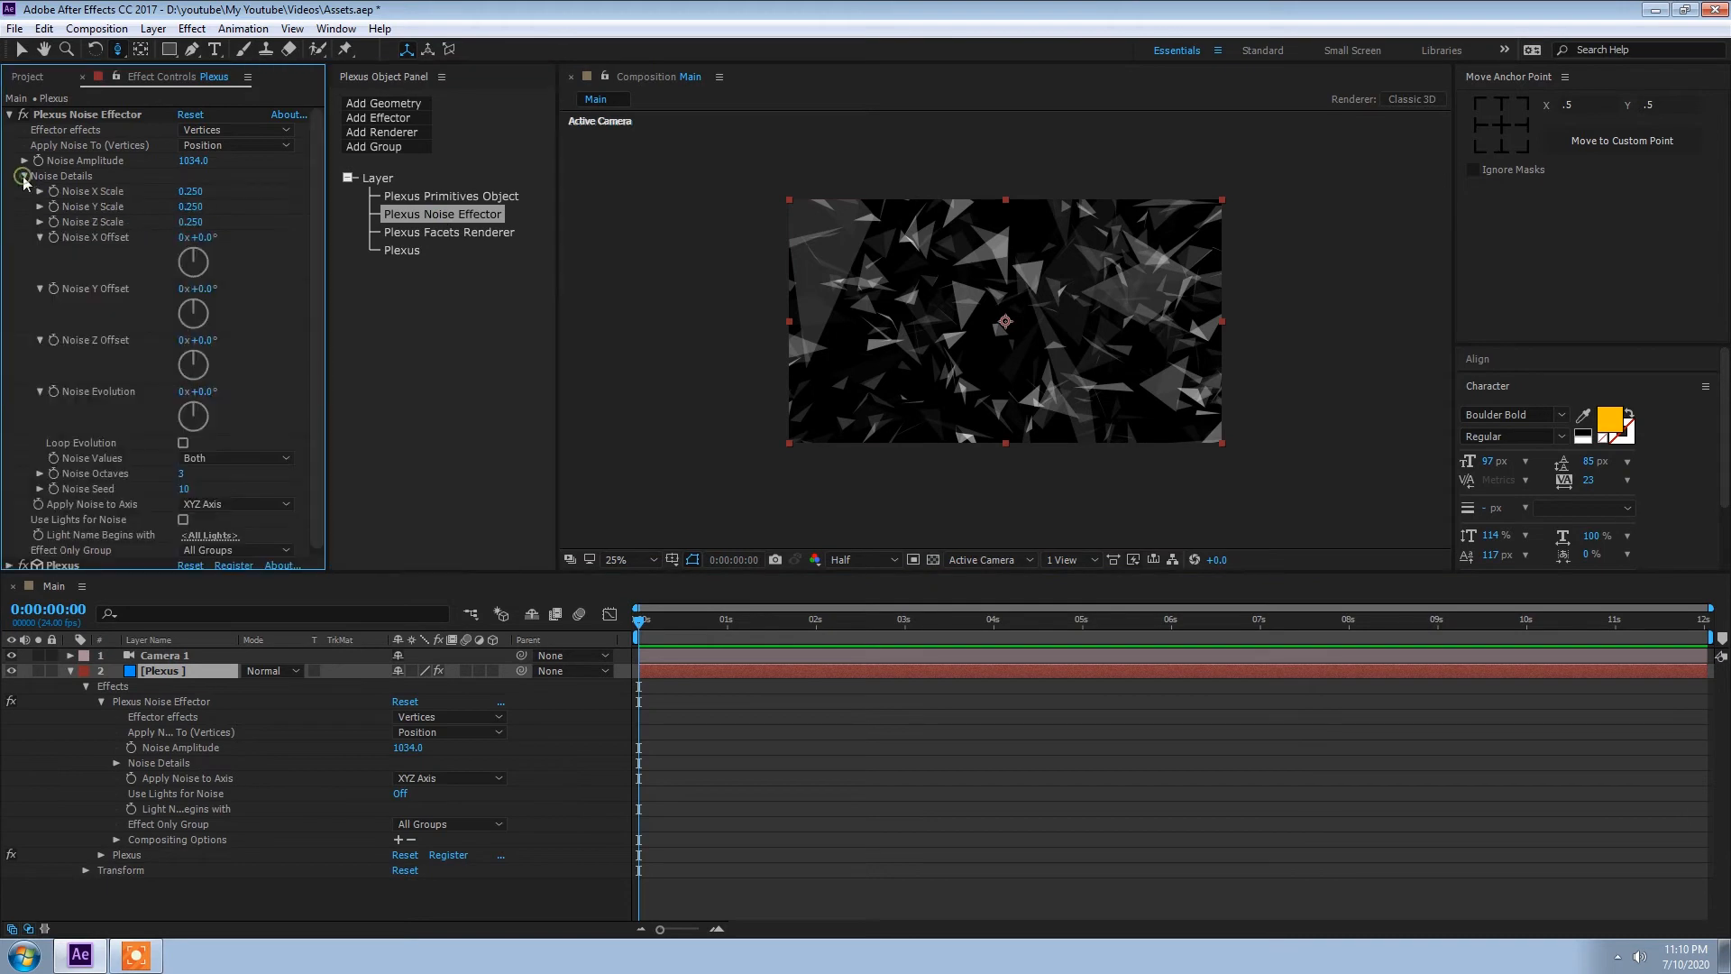
alt+click(52, 393)
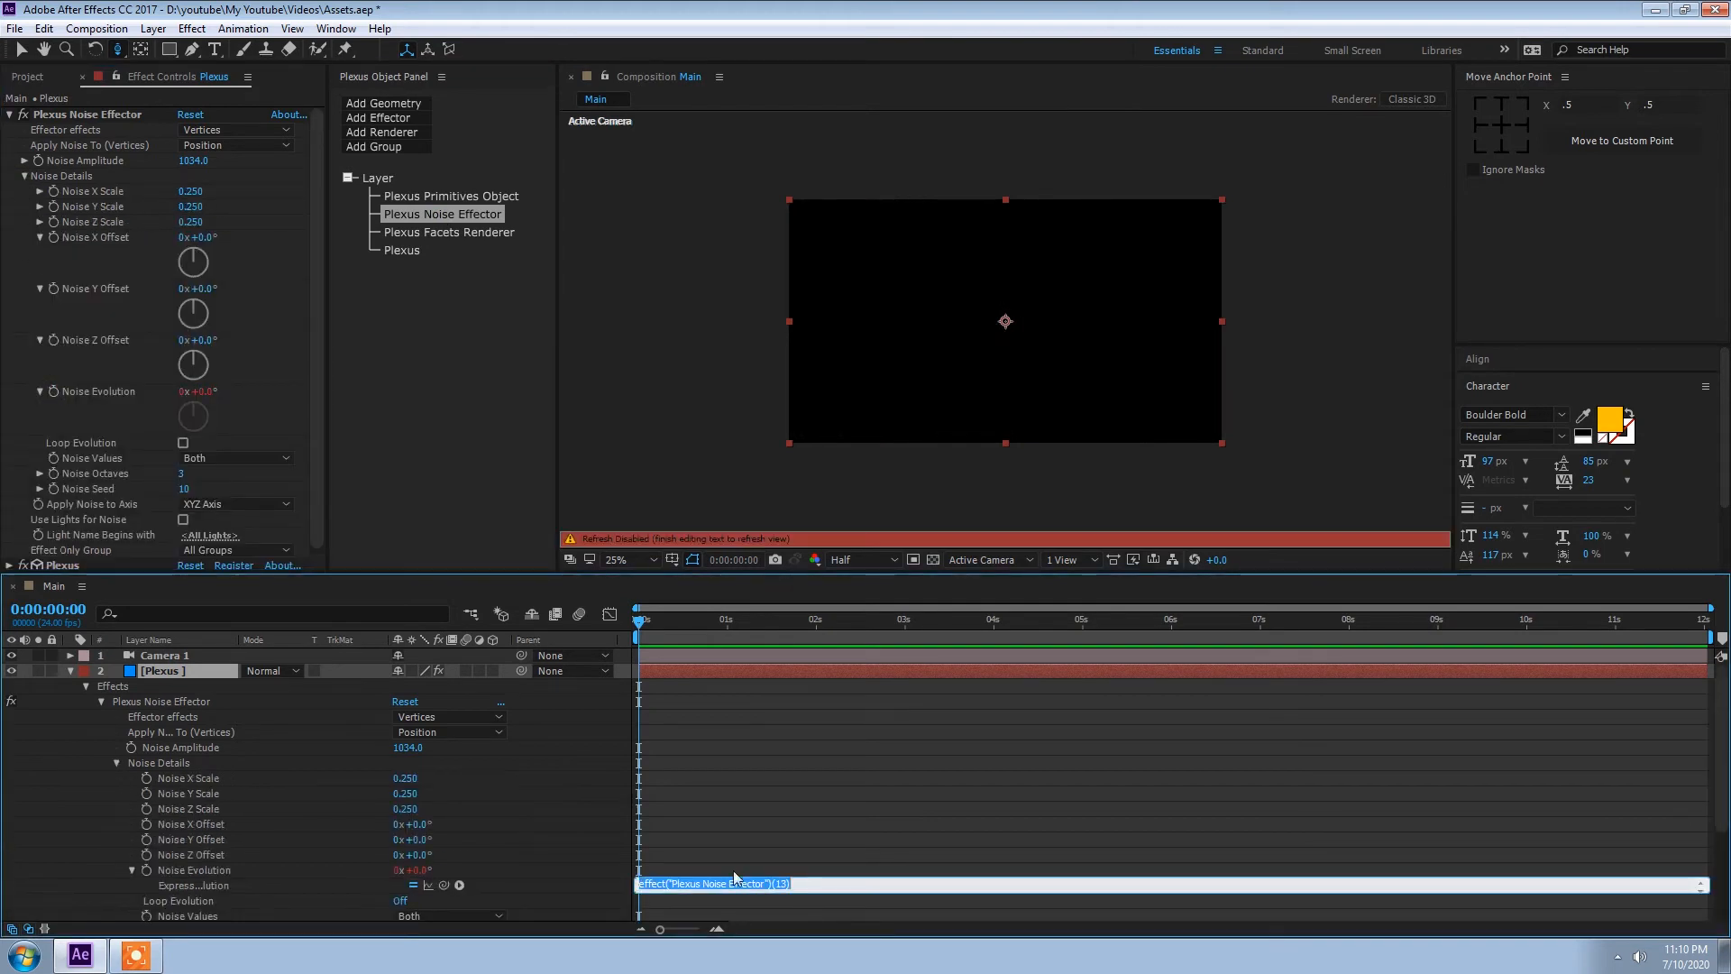
text(time*)
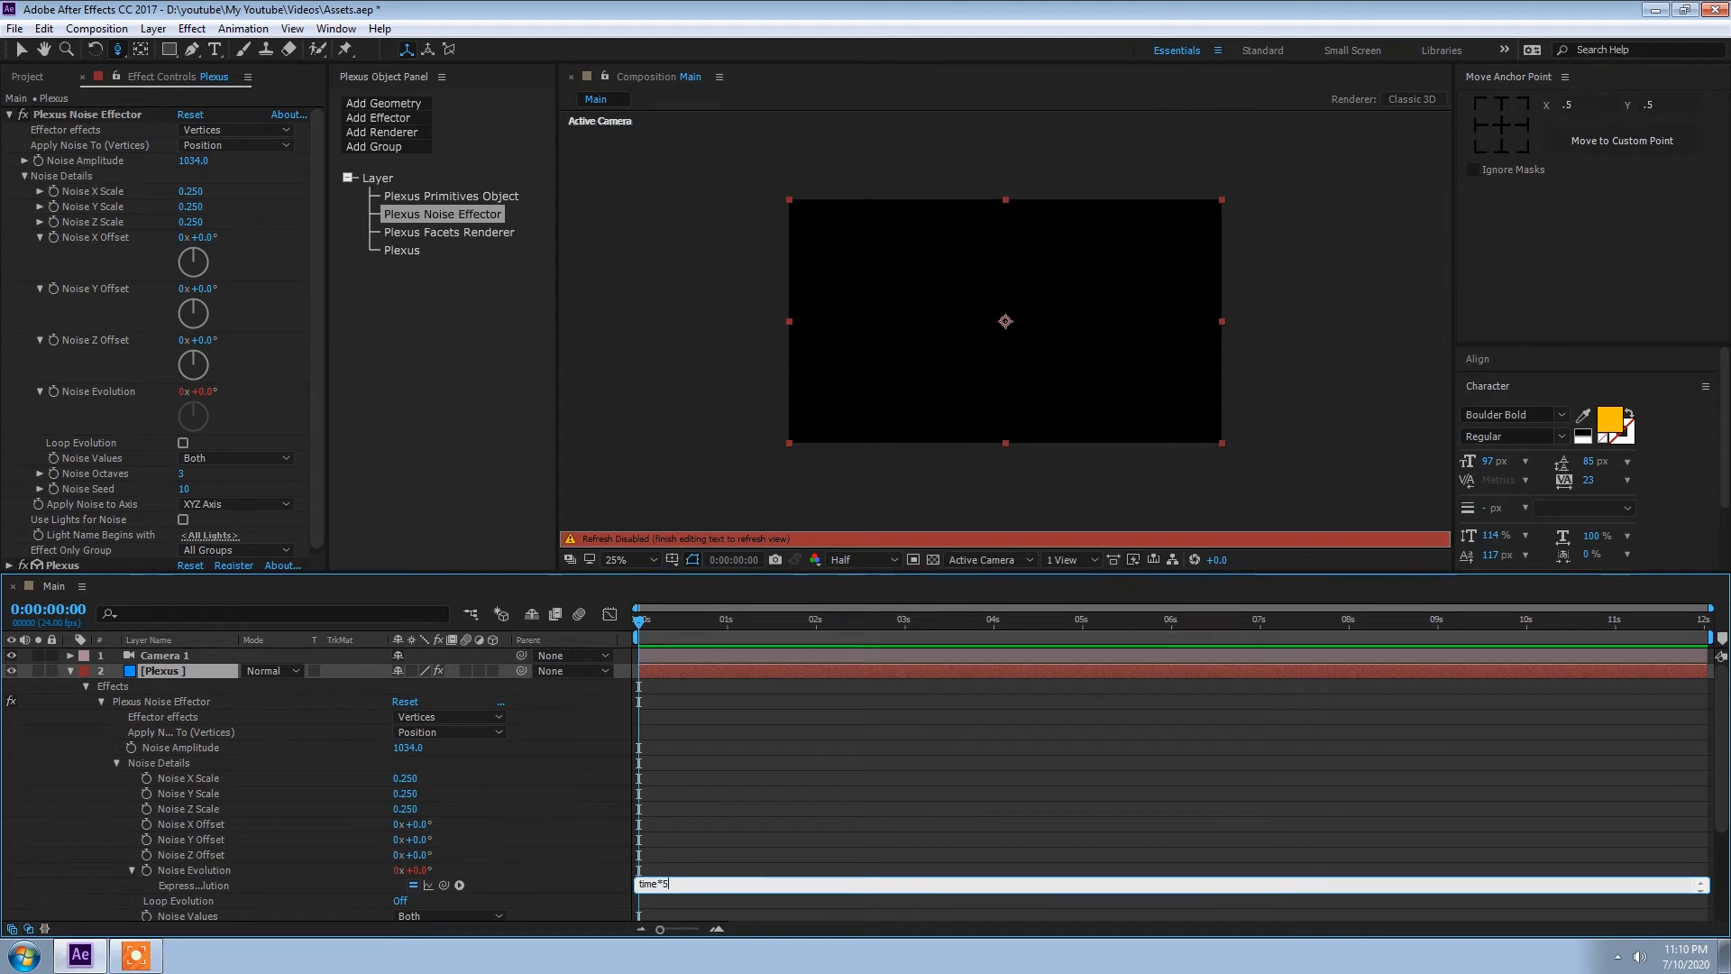
text(5)
key(KP_Enter)
key(space)
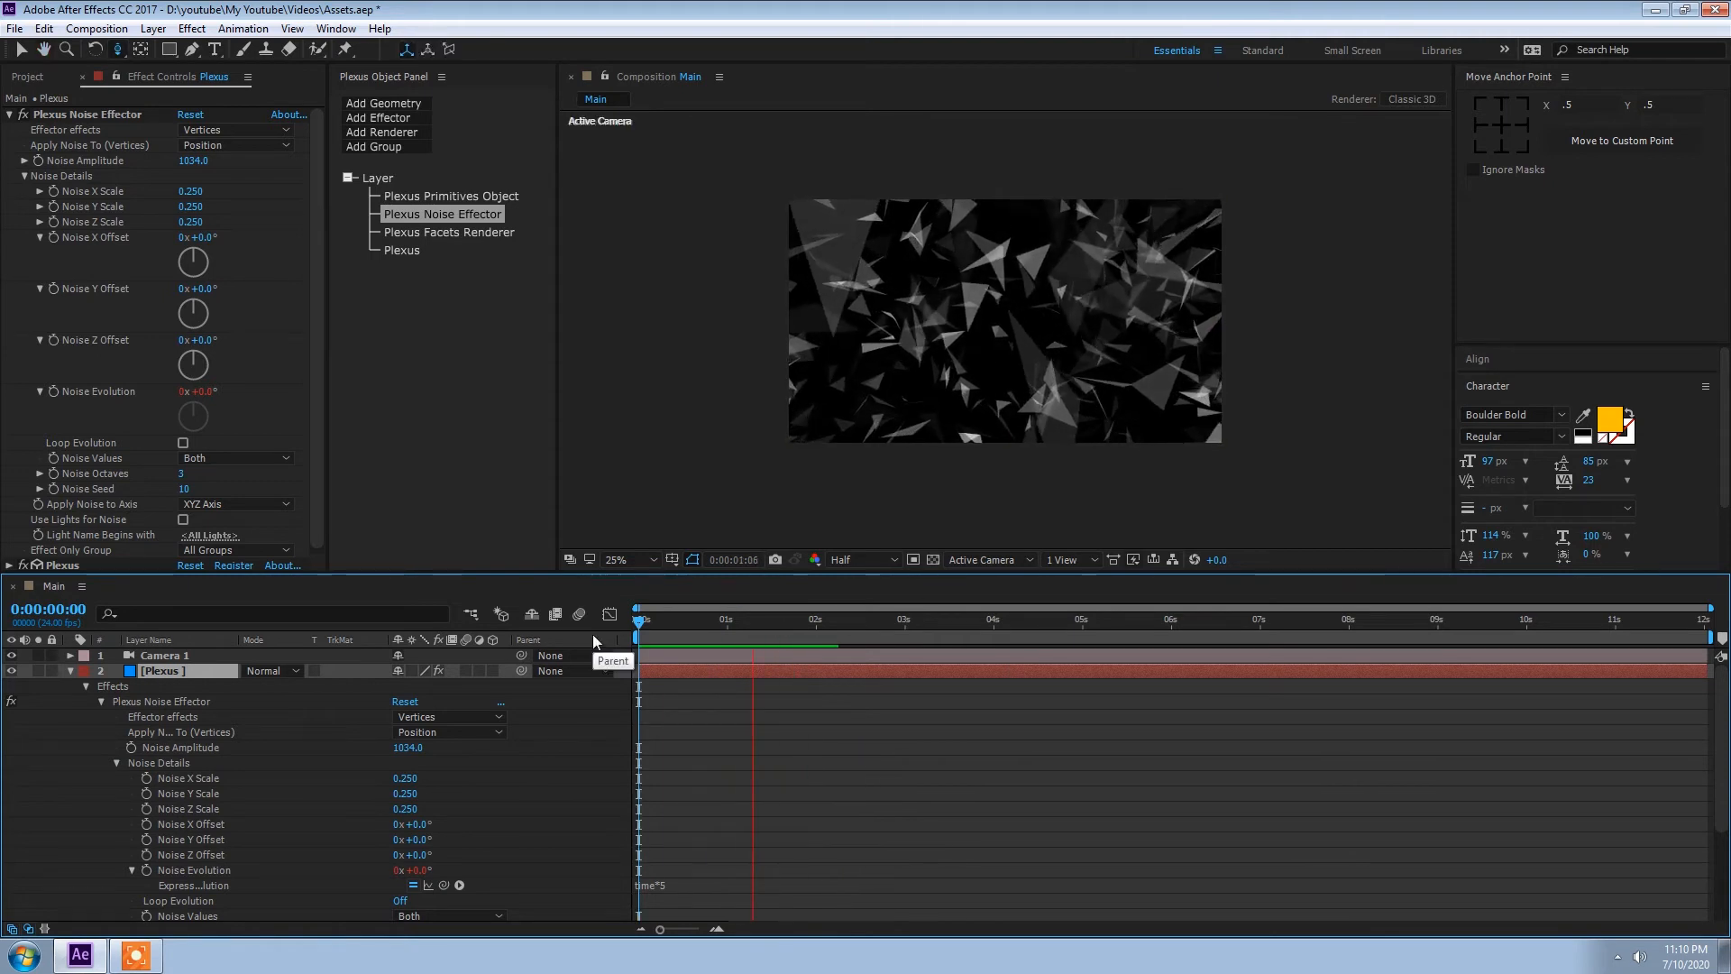
key(space)
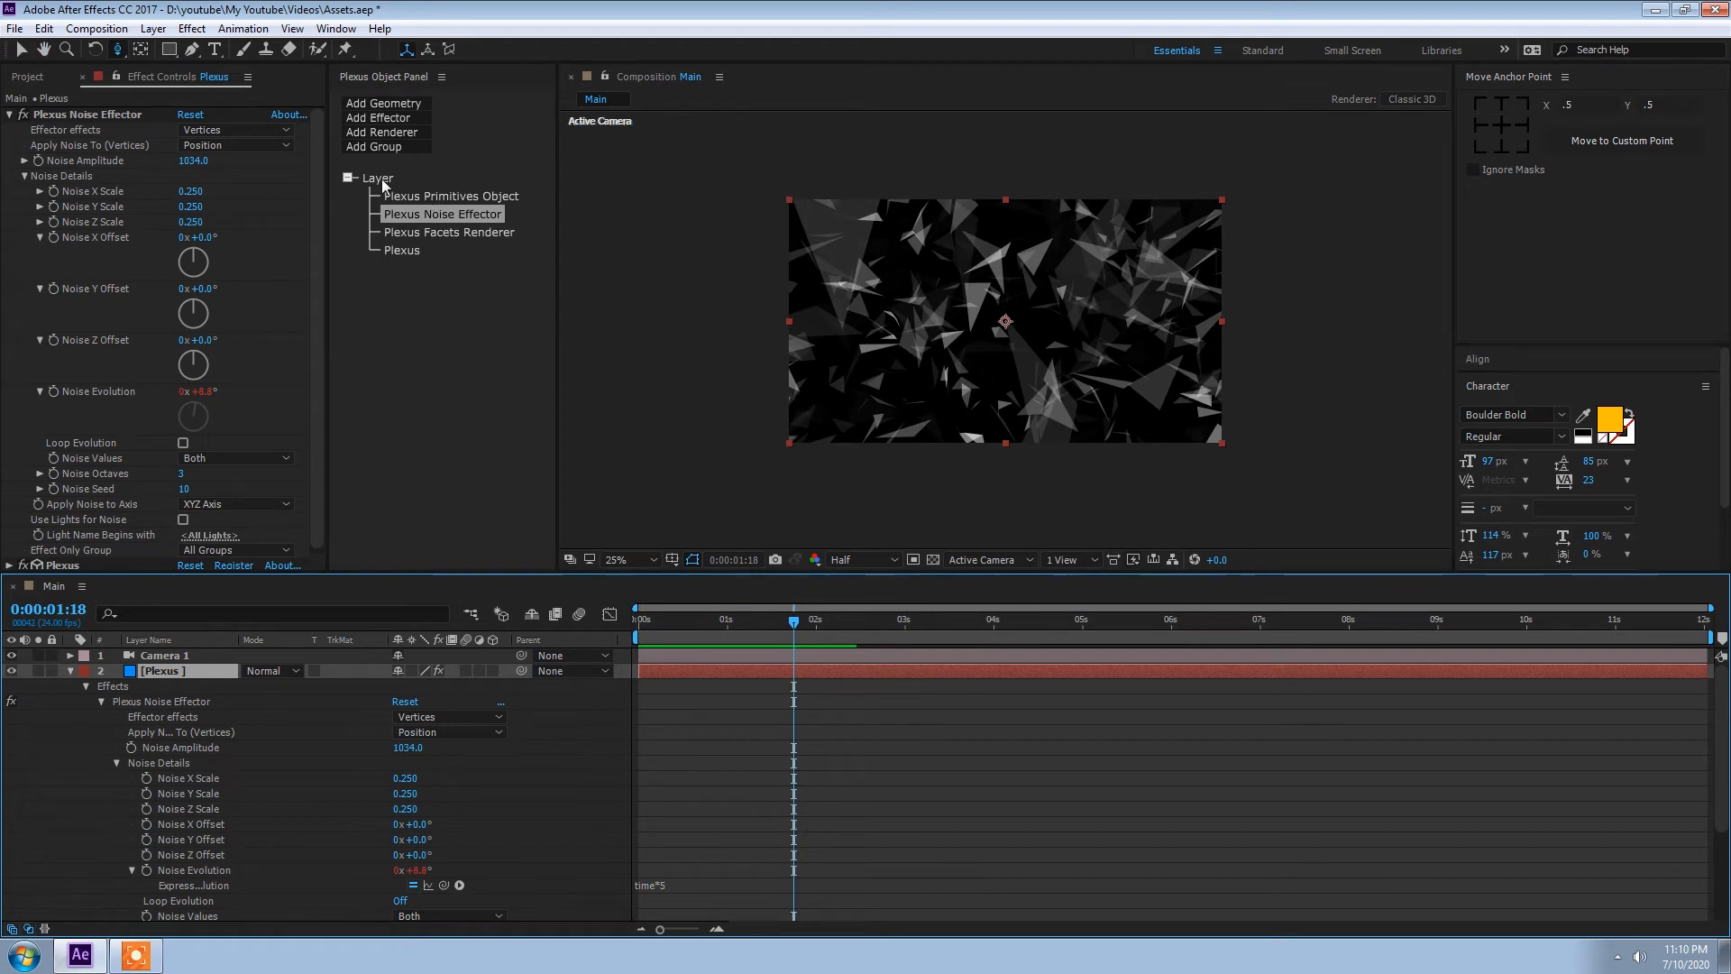
Step: Change the Plexus primitive cube's color to blue 00A8FF
click(406, 198)
click(189, 285)
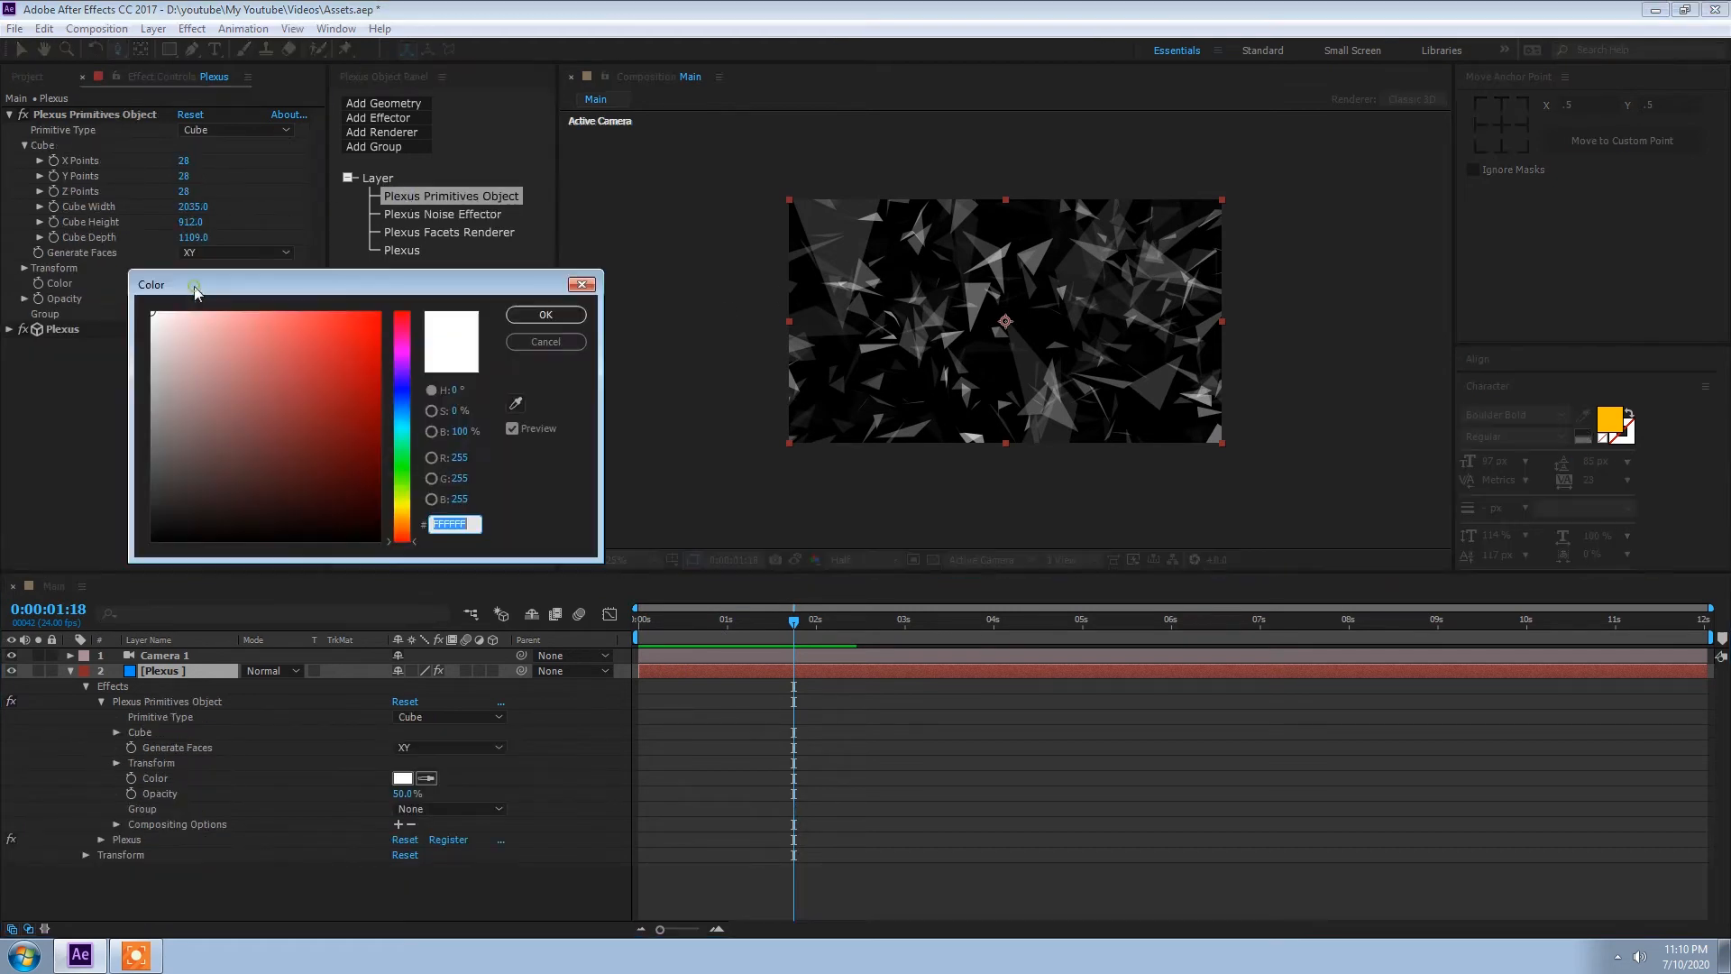
drag(400, 442, 415, 301)
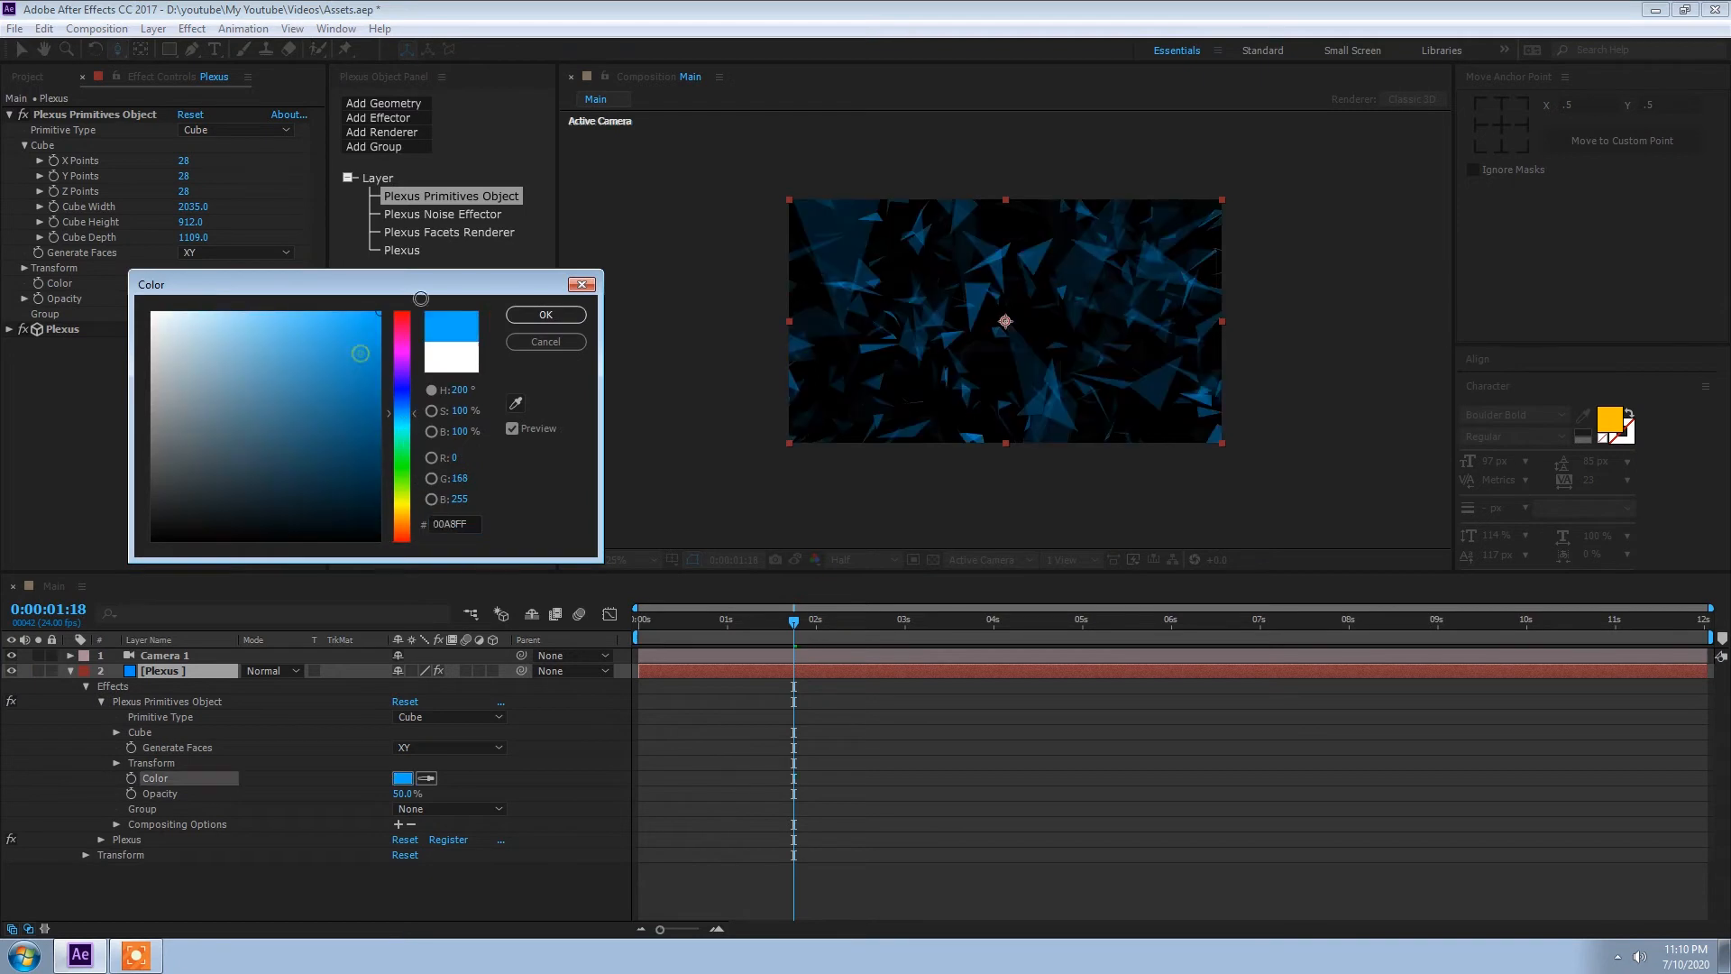
click(566, 312)
Step: Preview the blue facets from the start of the composition and lower the preview resolution to Quarter
key(Home)
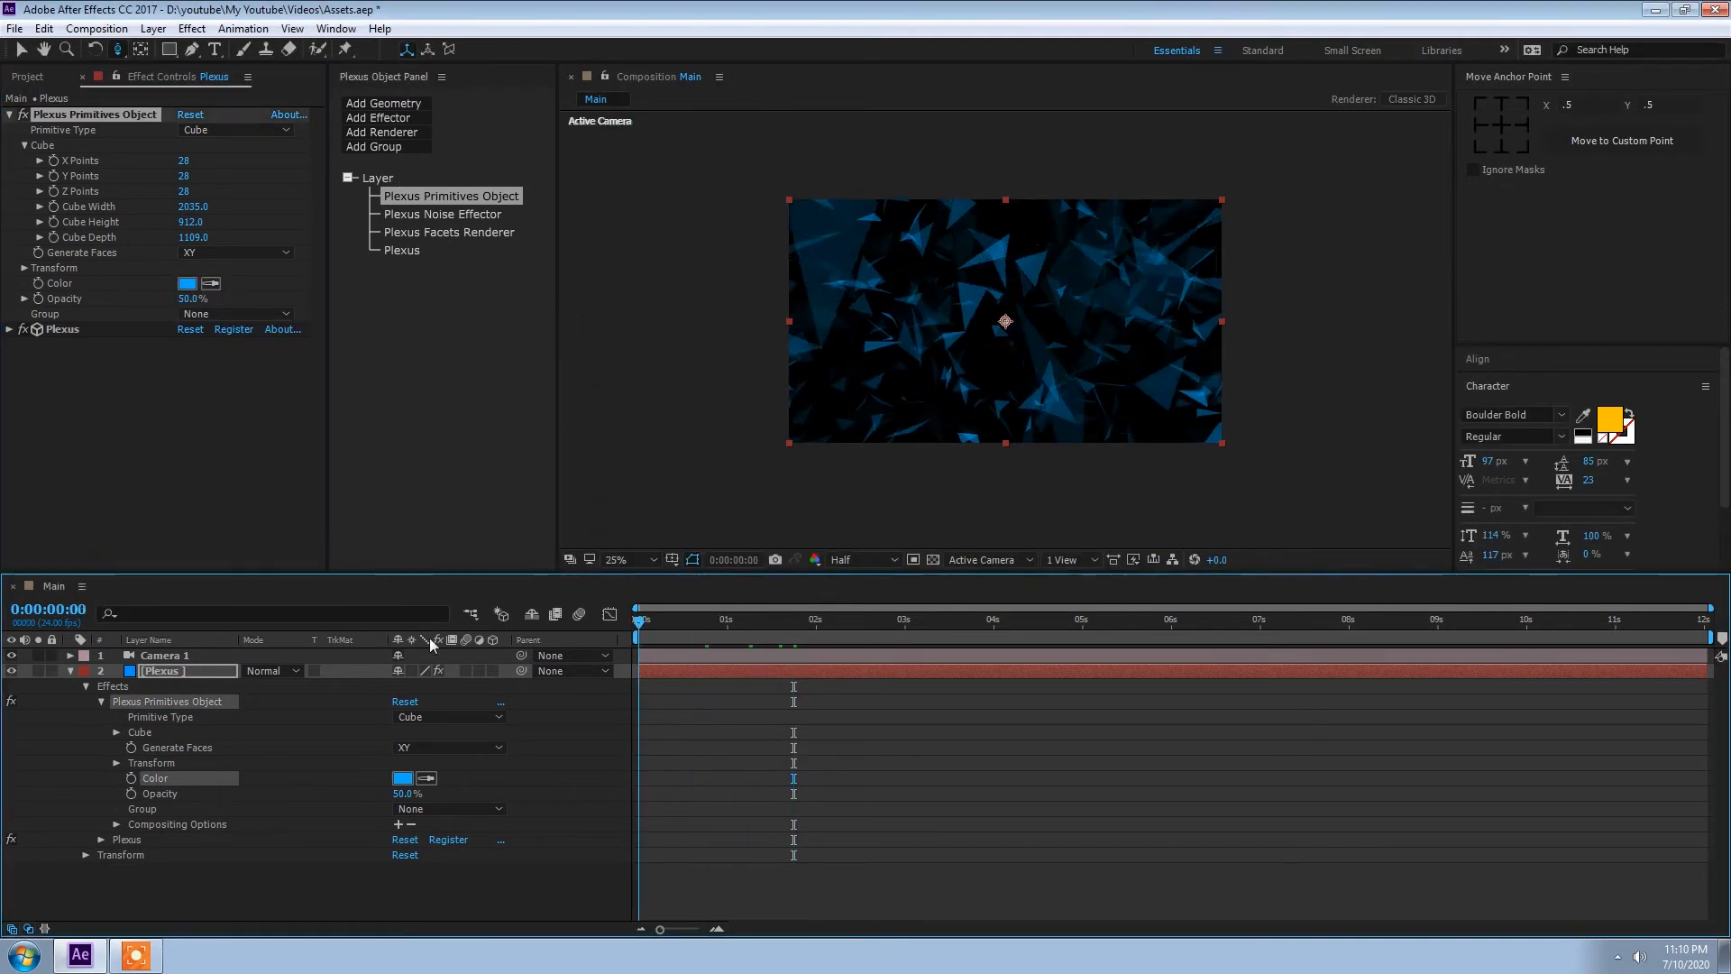
key(space)
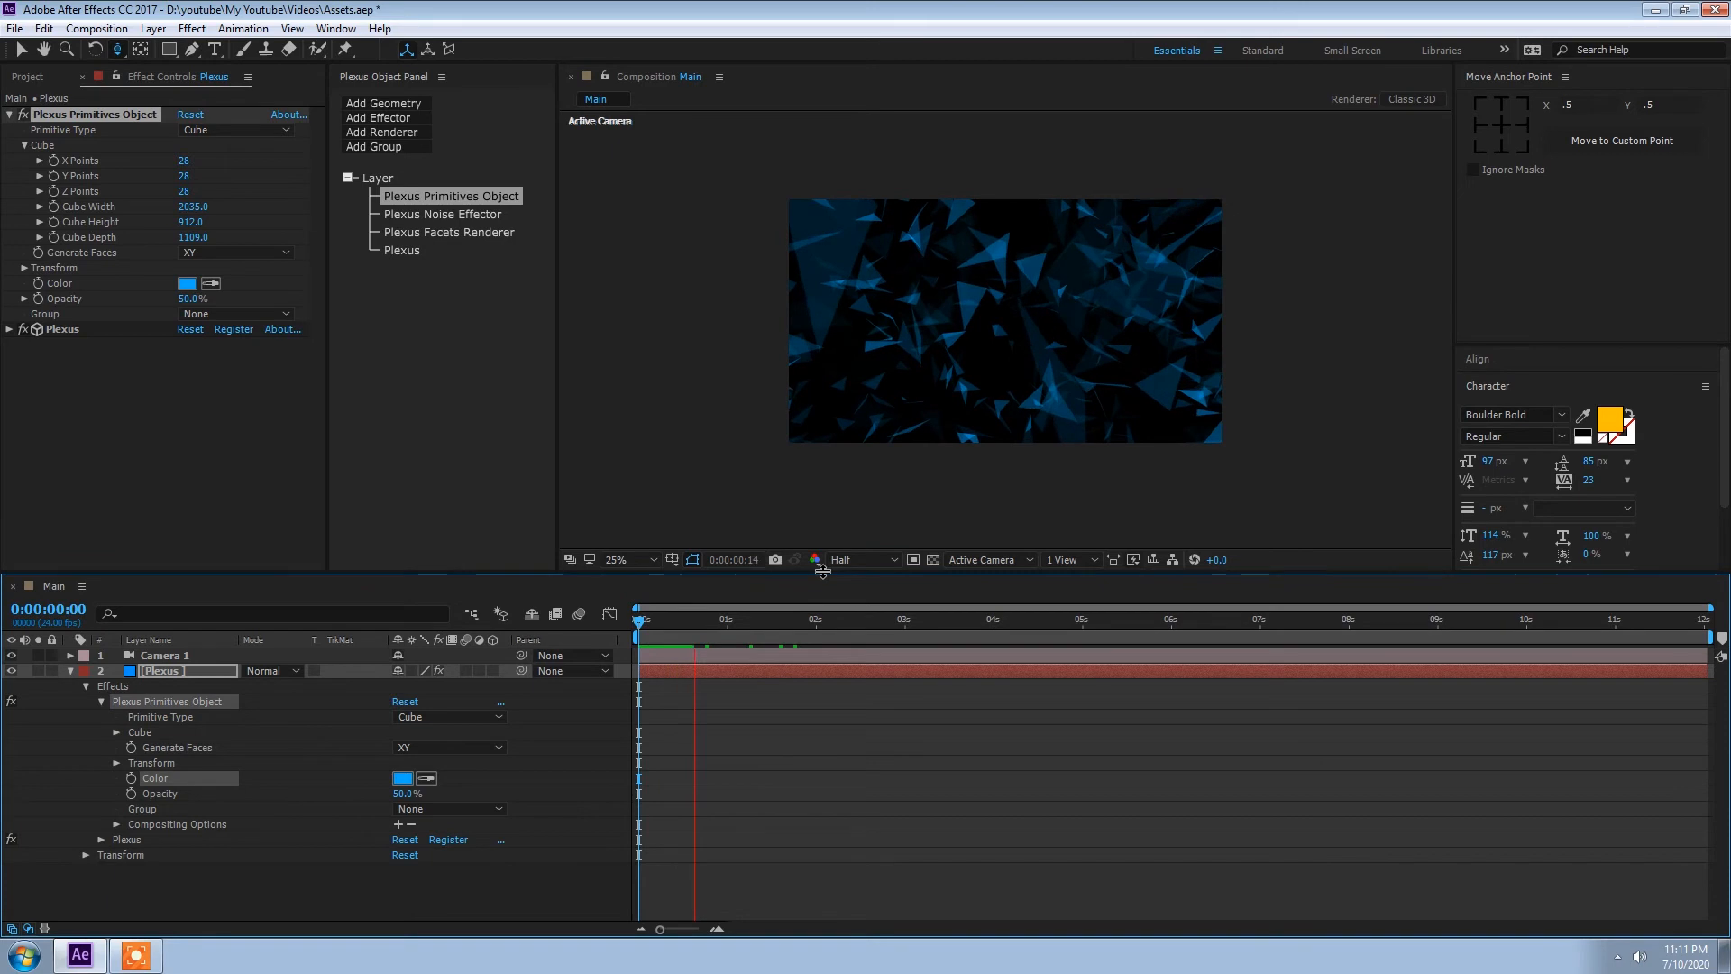
click(850, 561)
click(857, 660)
click(621, 647)
key(space)
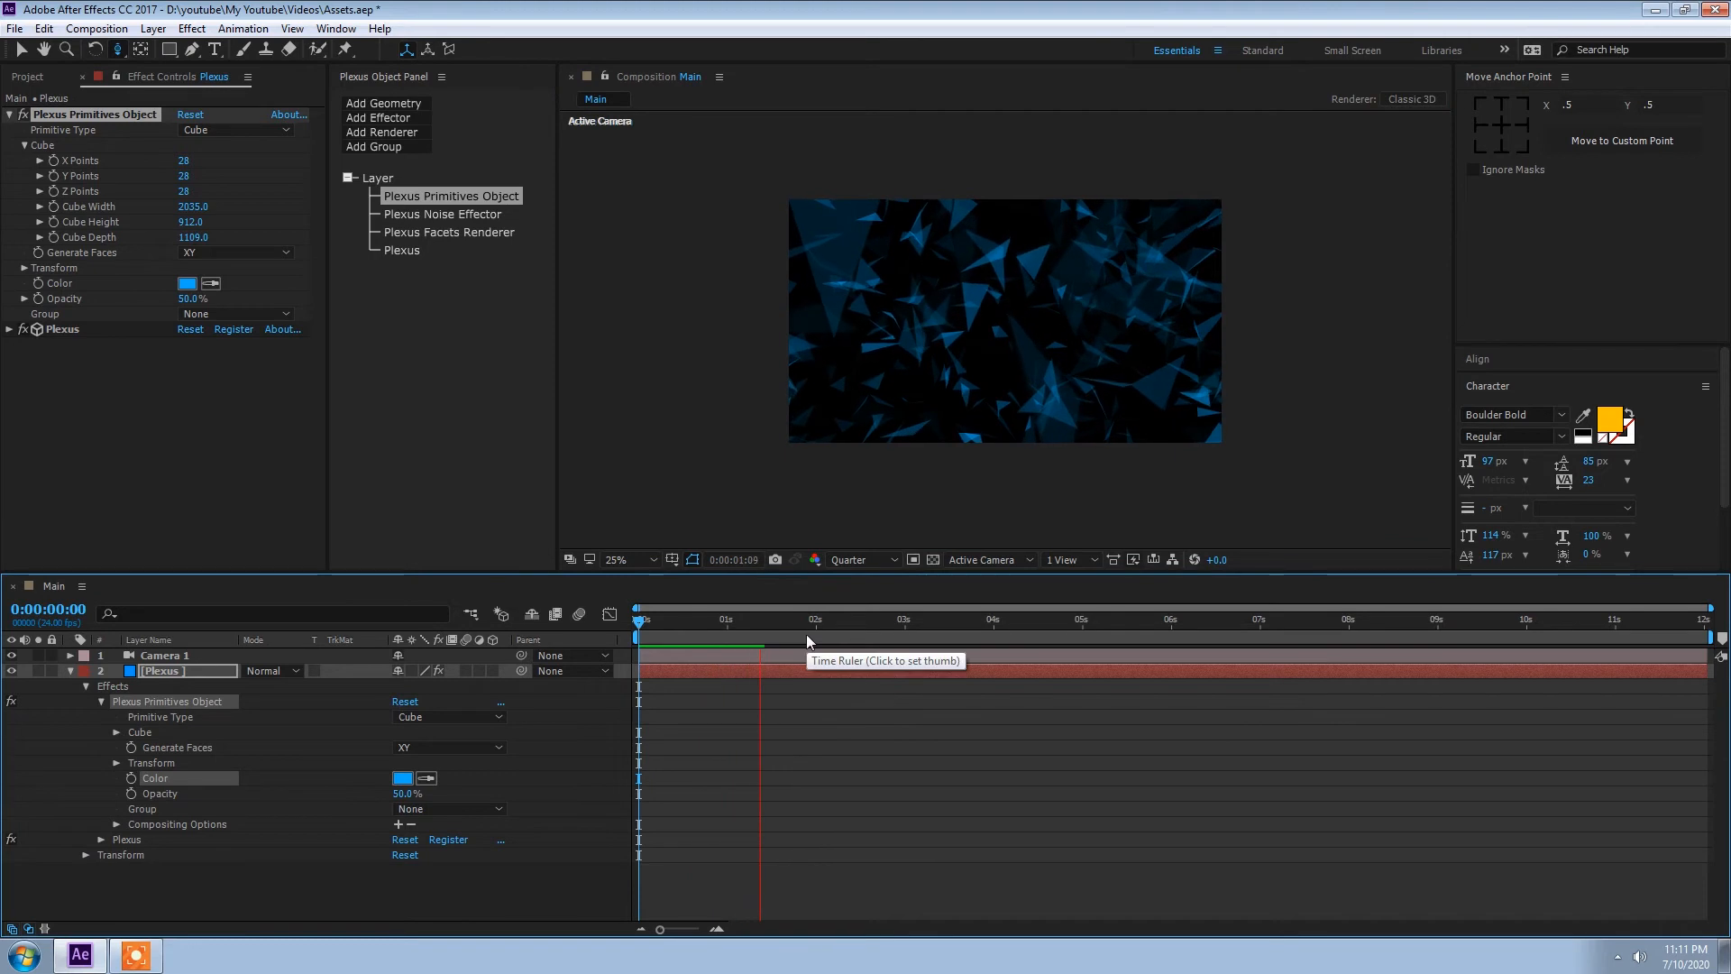
key(space)
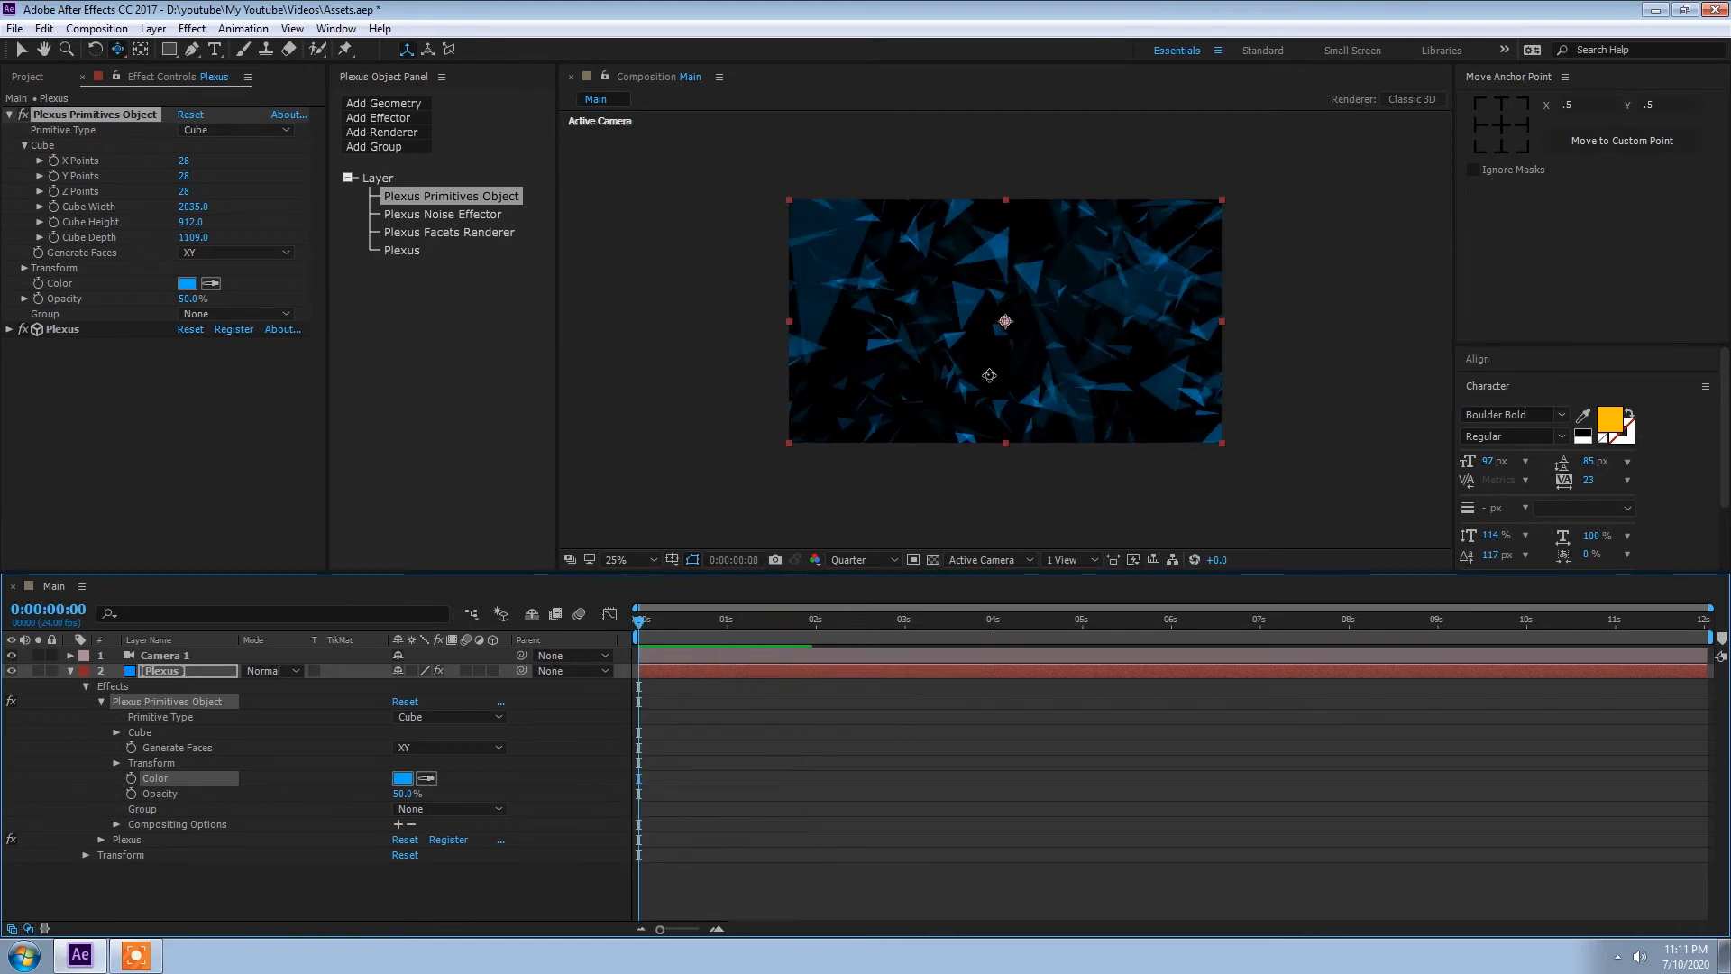
Step: Dolly the camera closer to the Plexus facets and preview the animation
drag(989, 376, 986, 345)
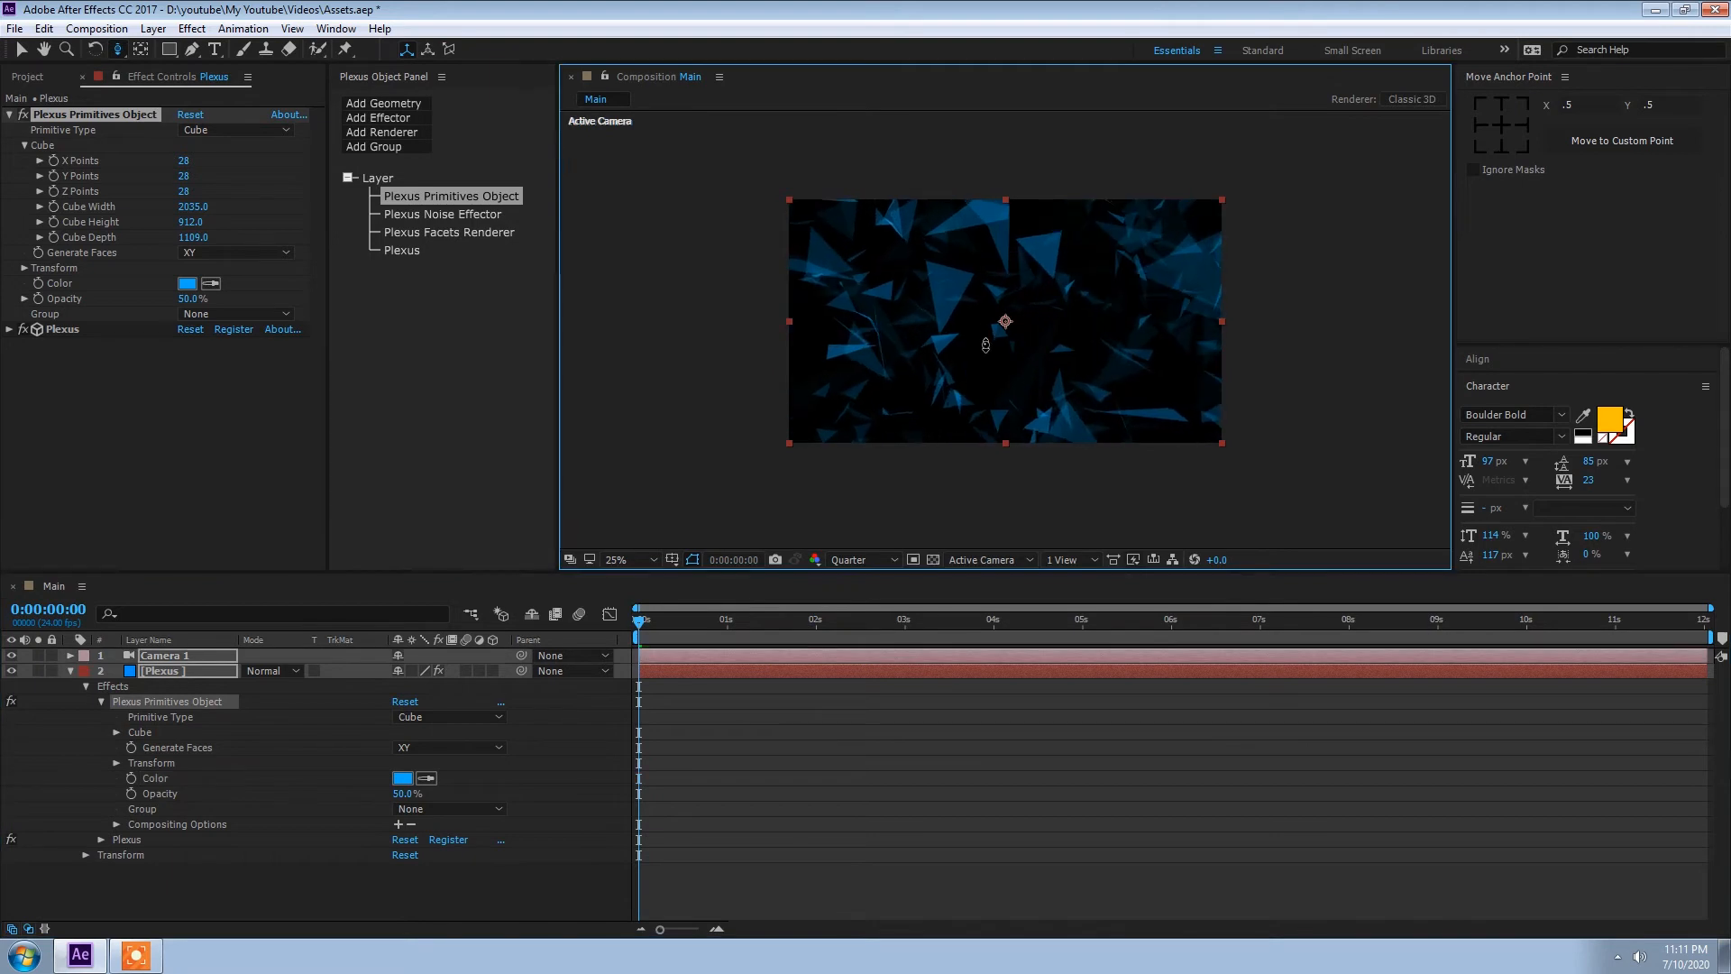
click(624, 659)
key(space)
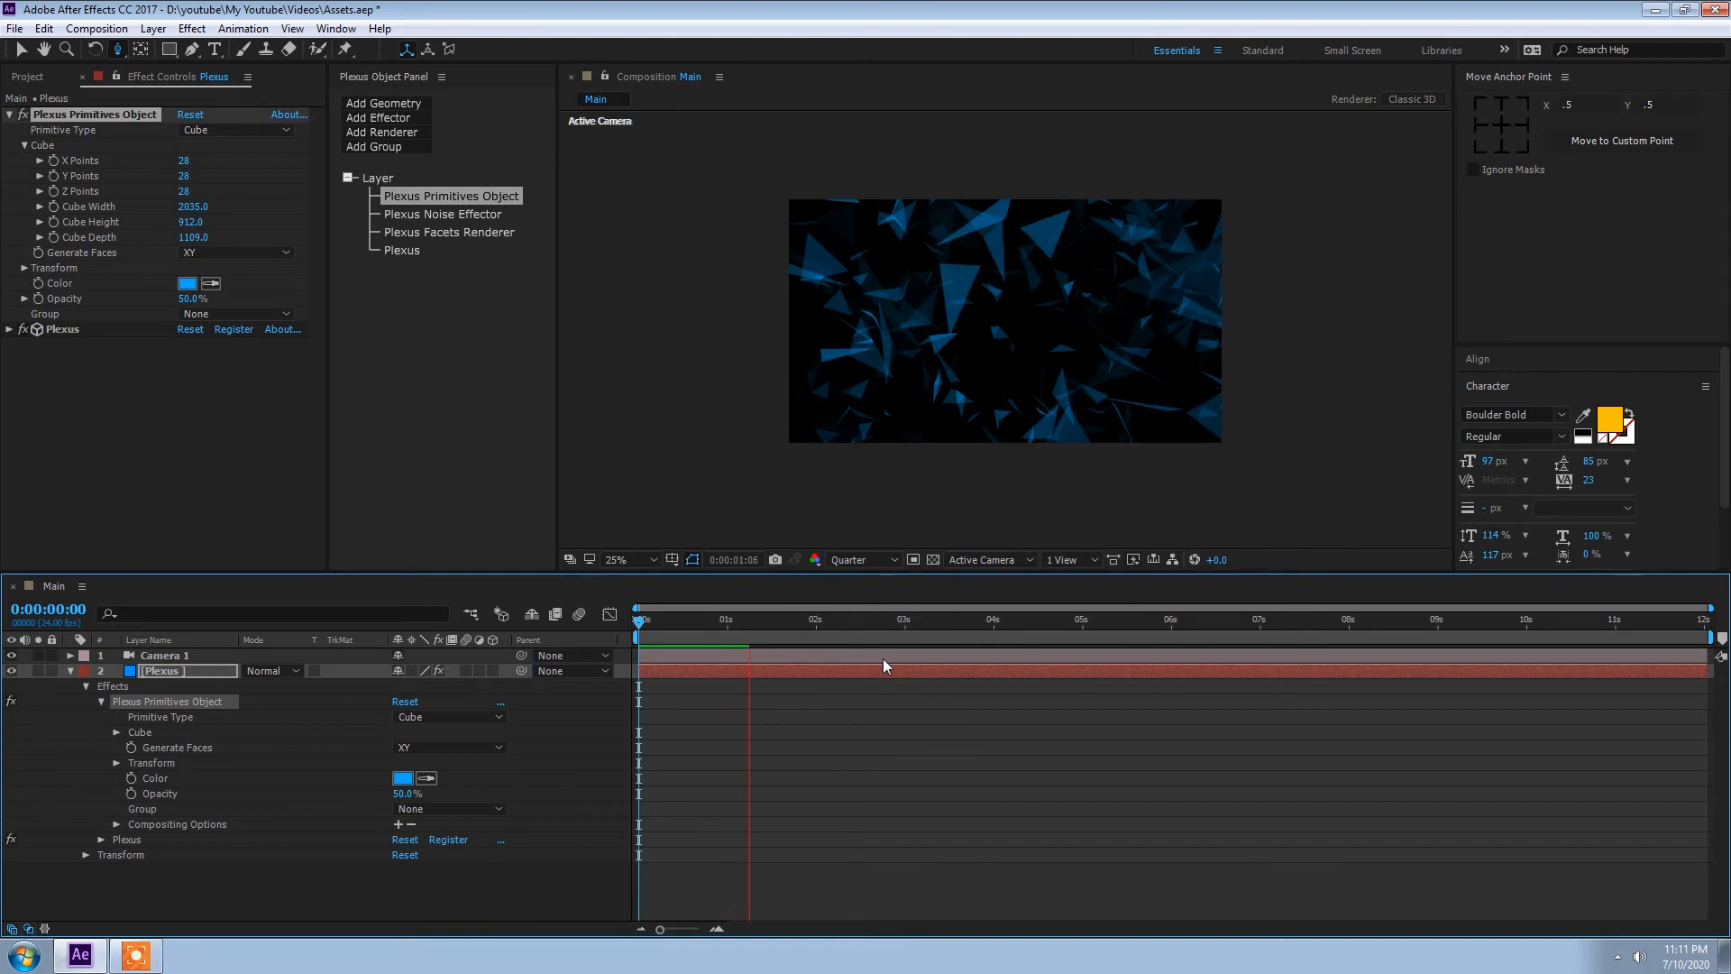
key(space)
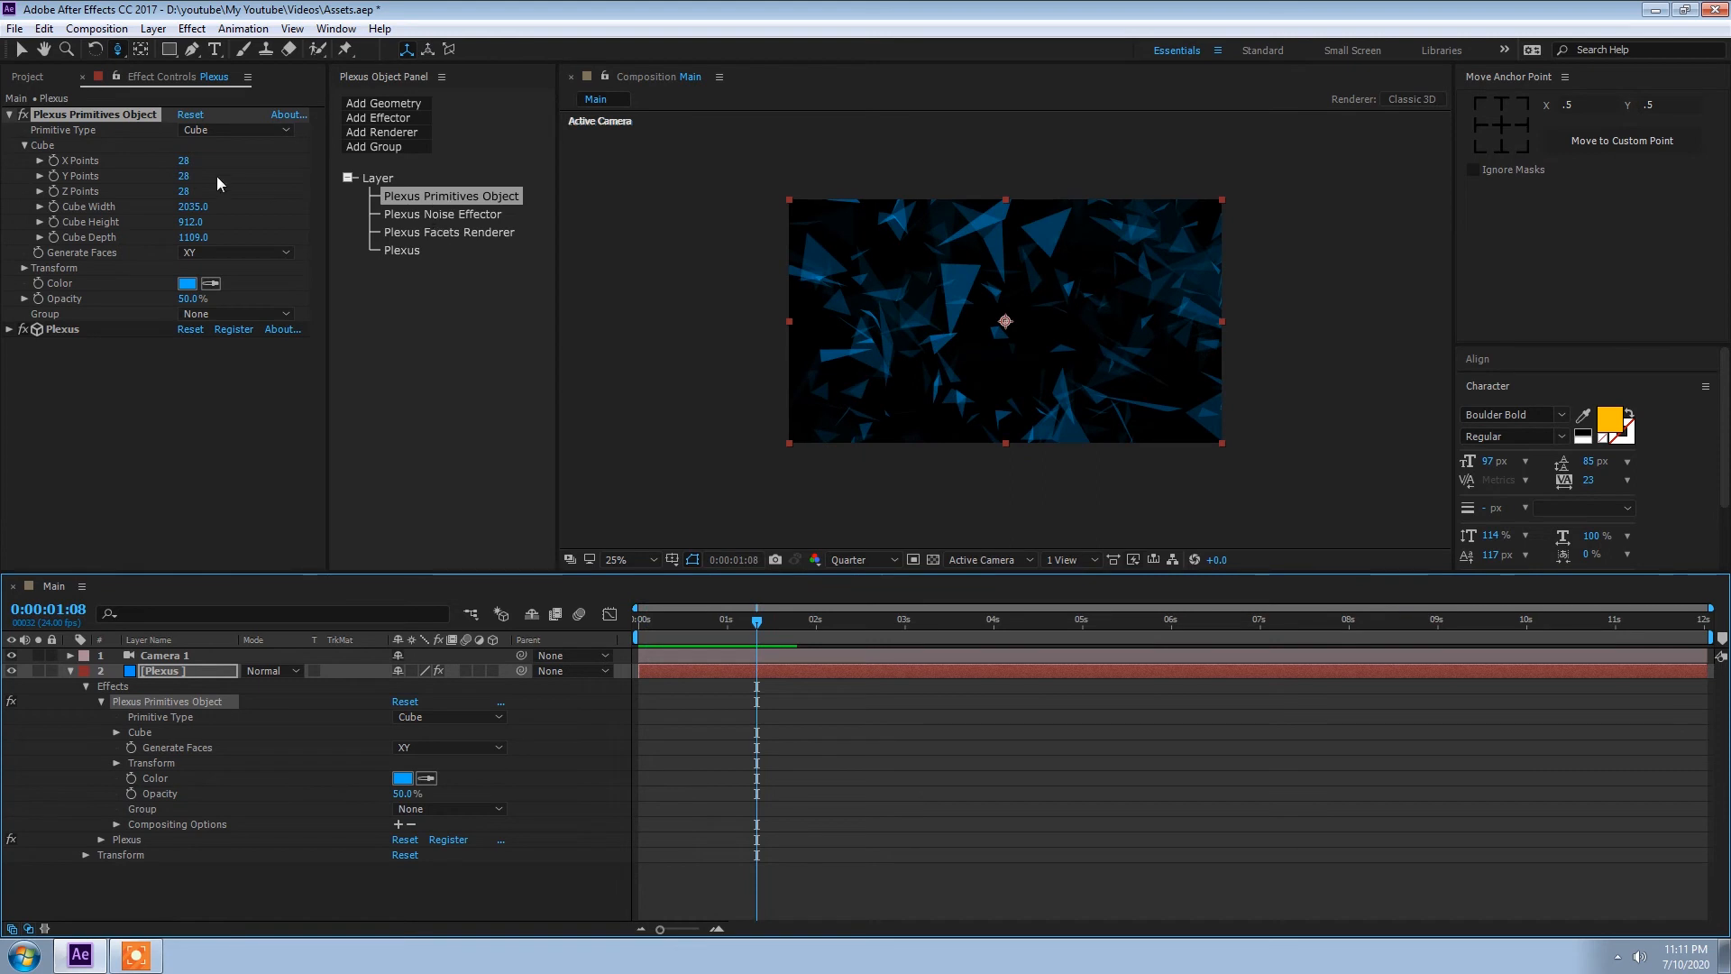
Step: Set the primitive cube's X, Y and Z points to 20 each and preview the animation from the start
click(185, 162)
text(15)
key(ctrl+a)
text(20)
key(Tab)
text(20)
key(Tab)
text(20)
key(Return)
key(Home)
key(space)
key(space)
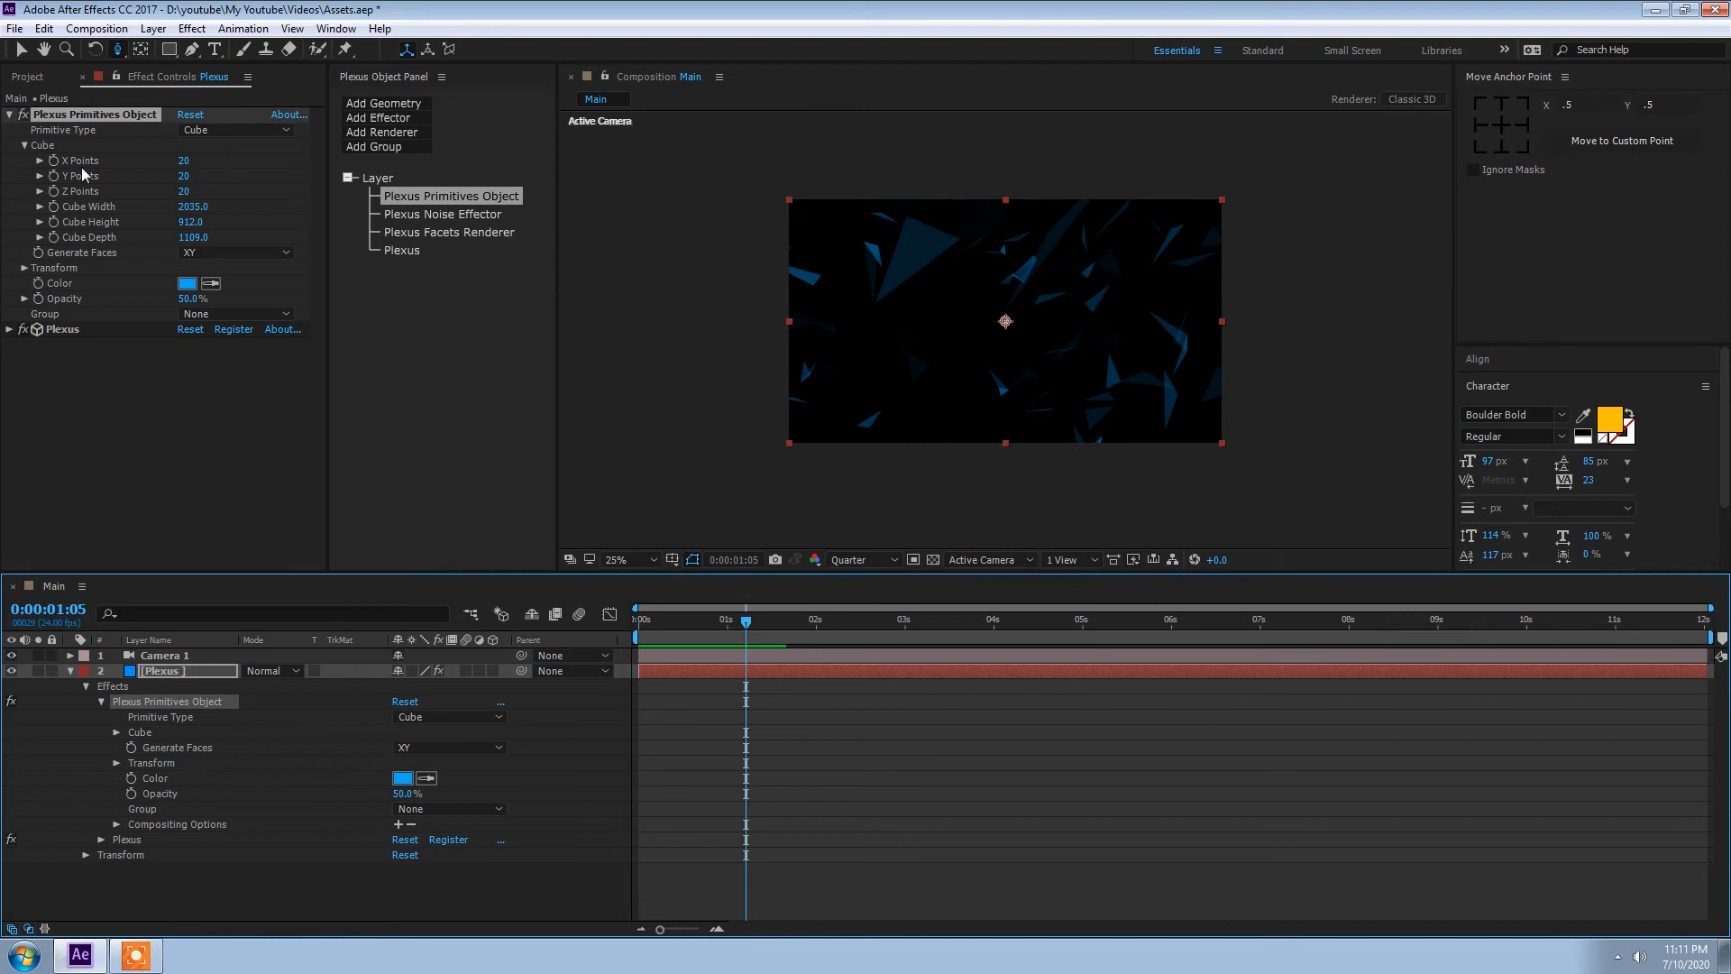
Step: Set the primitive cube's Y rotation to 55° and preview the animation from the start
click(81, 225)
click(24, 146)
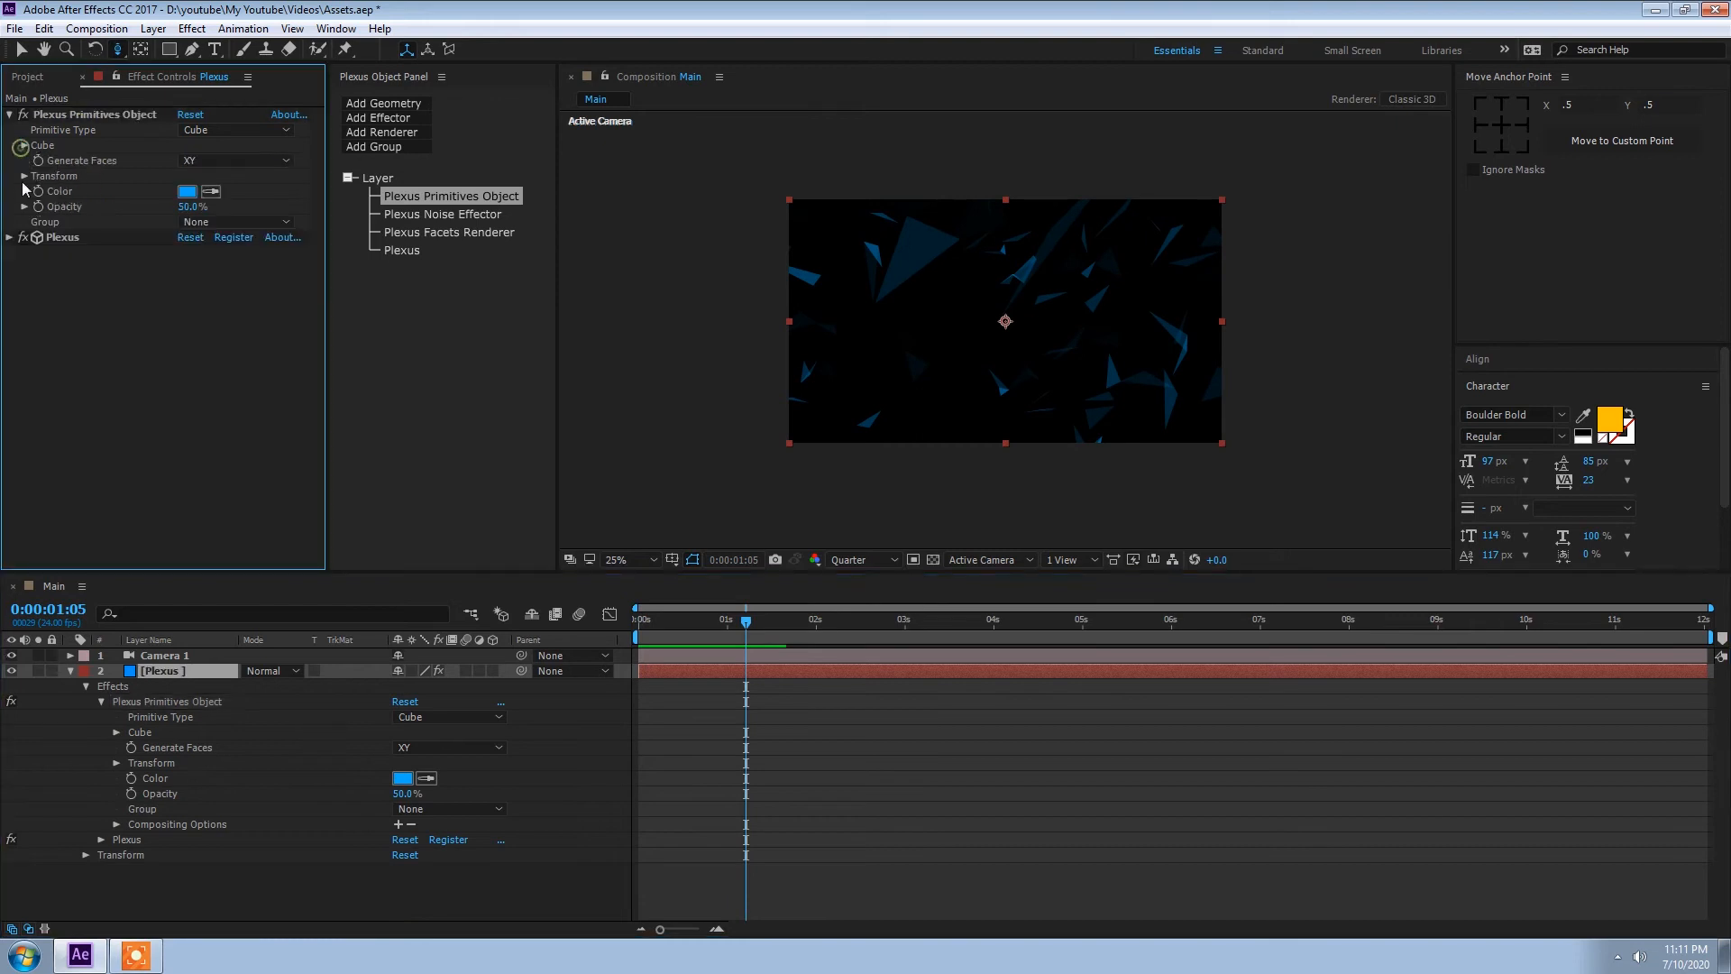
click(23, 176)
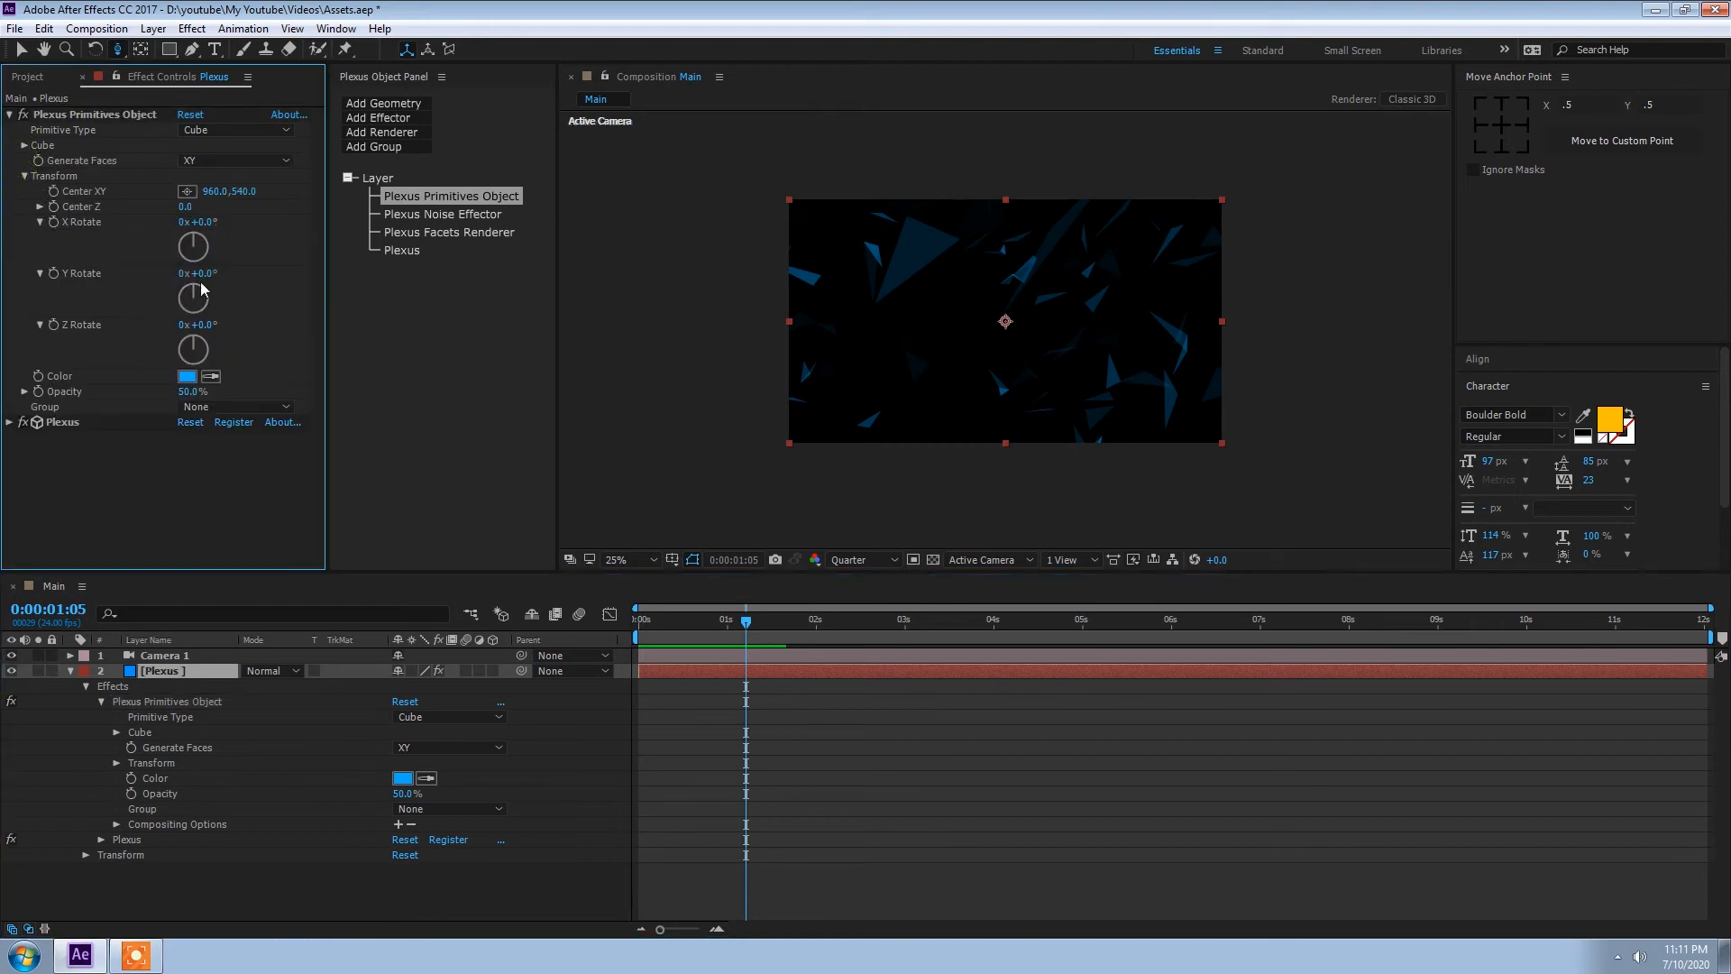
drag(200, 273, 277, 313)
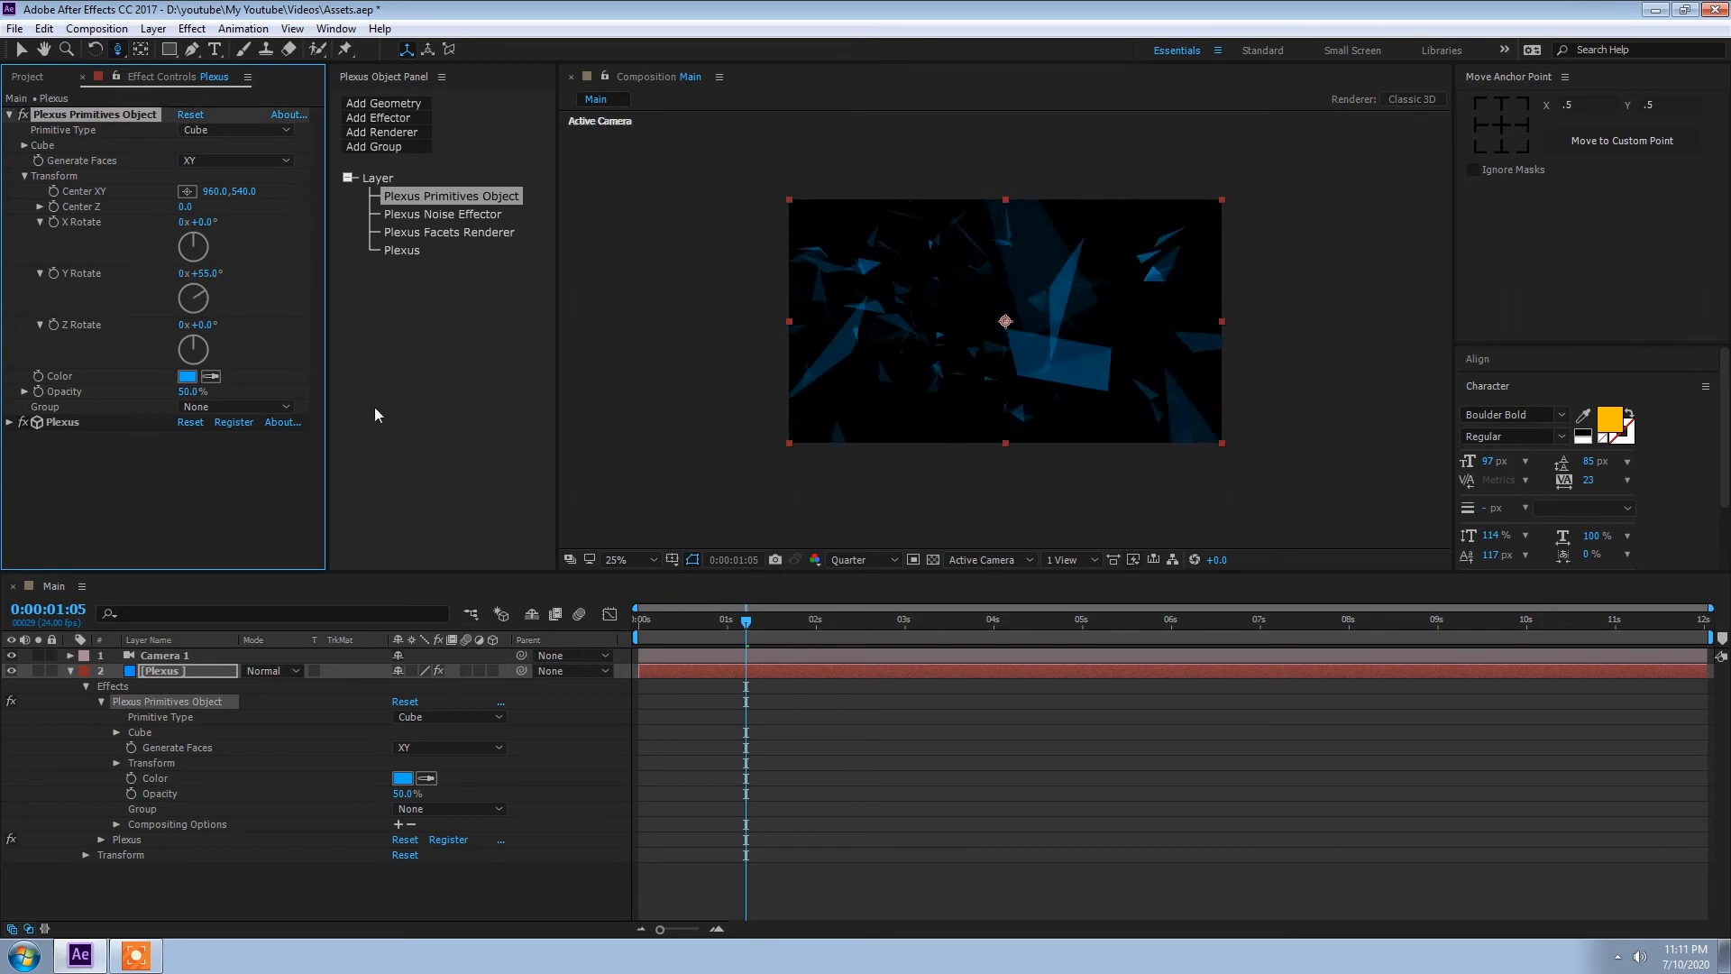
click(722, 629)
key(space)
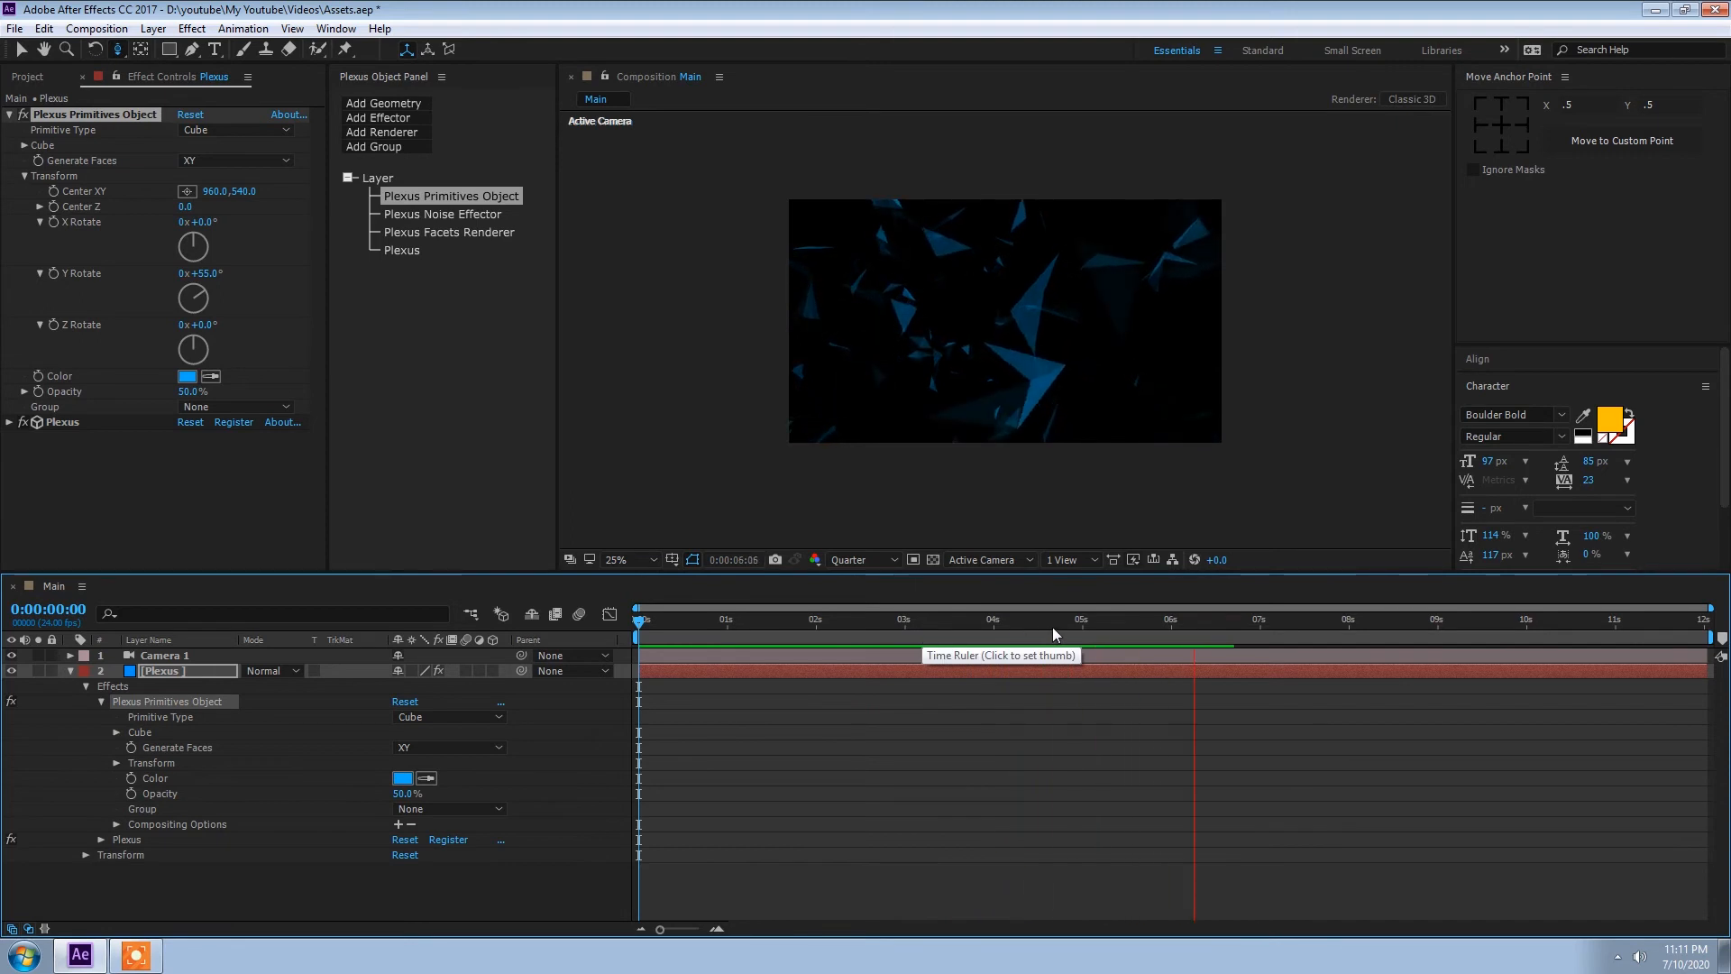
drag(1112, 626, 638, 635)
Step: Enable Unified Rendering in the main Plexus effect and set its Depth of Field to Camera Settings
click(151, 673)
click(402, 251)
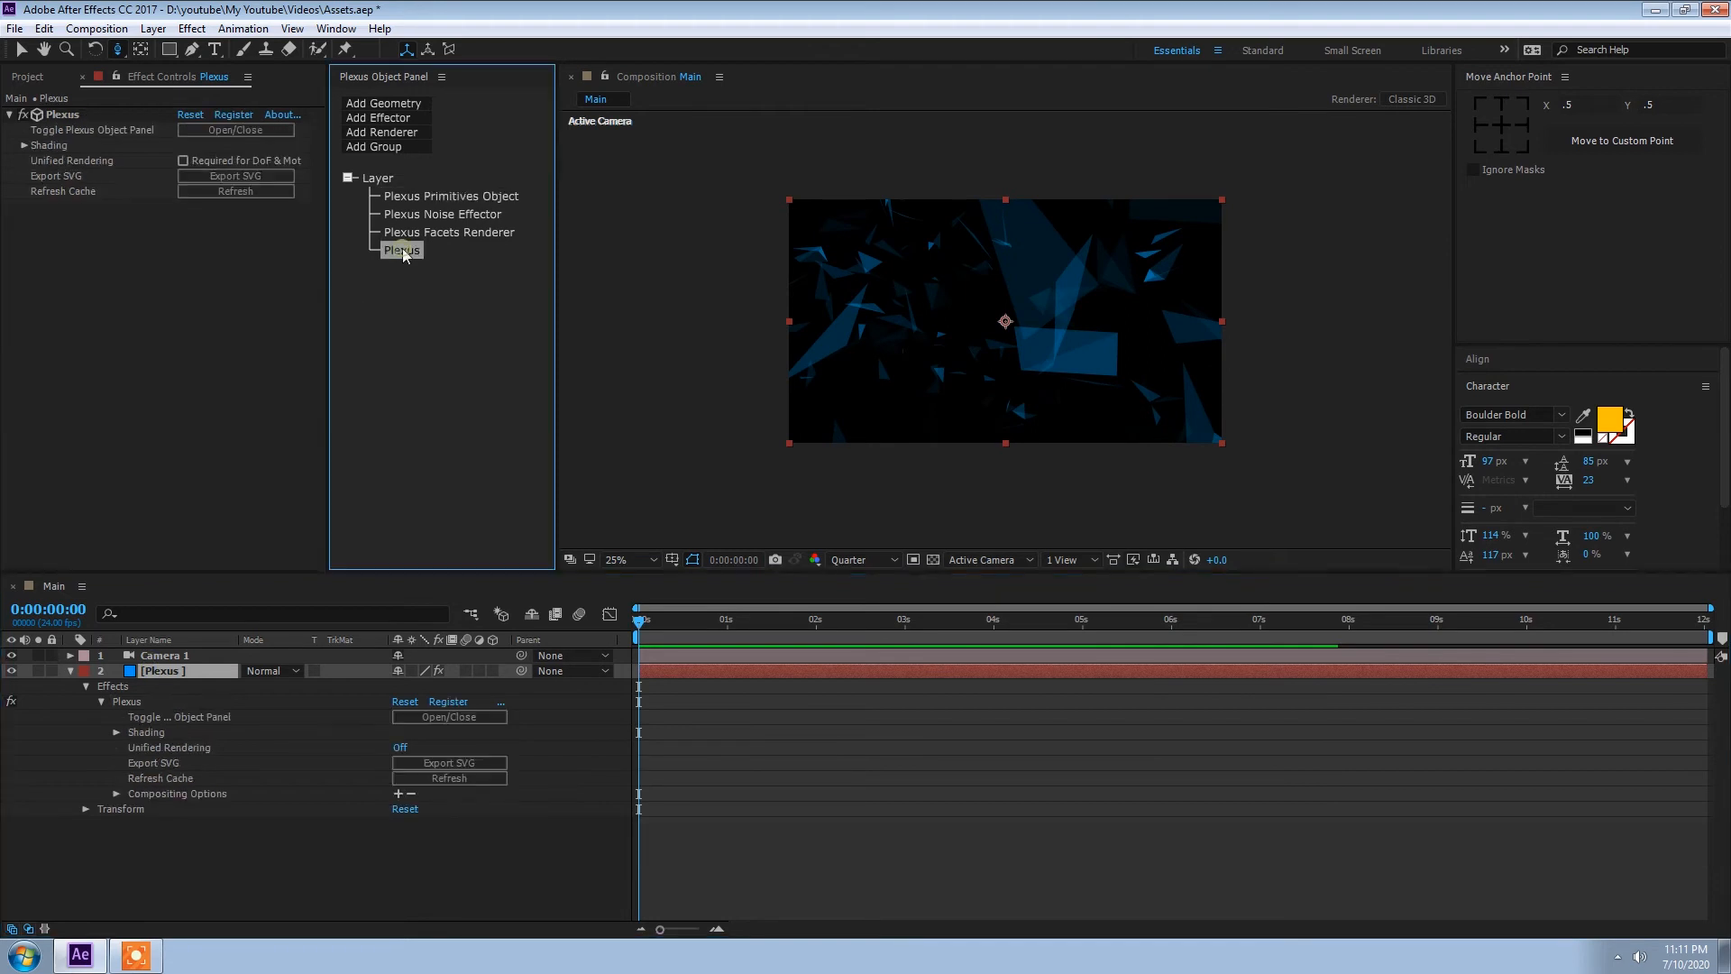
click(200, 159)
click(239, 191)
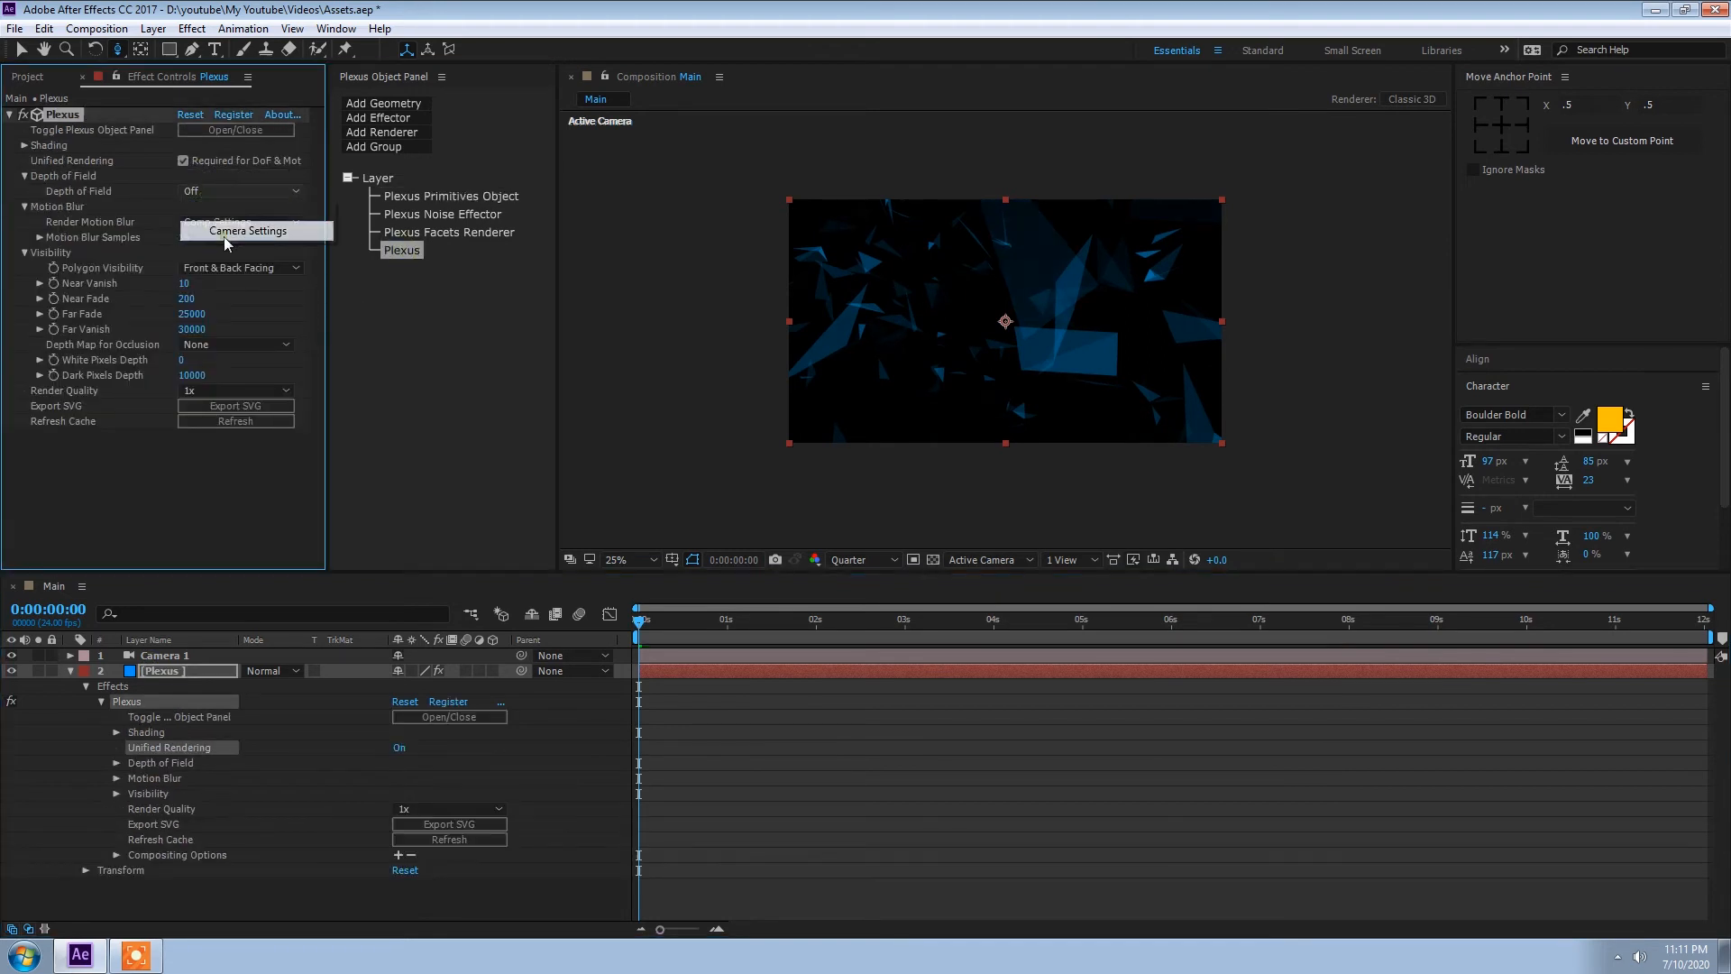
click(221, 231)
Step: Enable depth of field in the settings of Camera 1
click(68, 671)
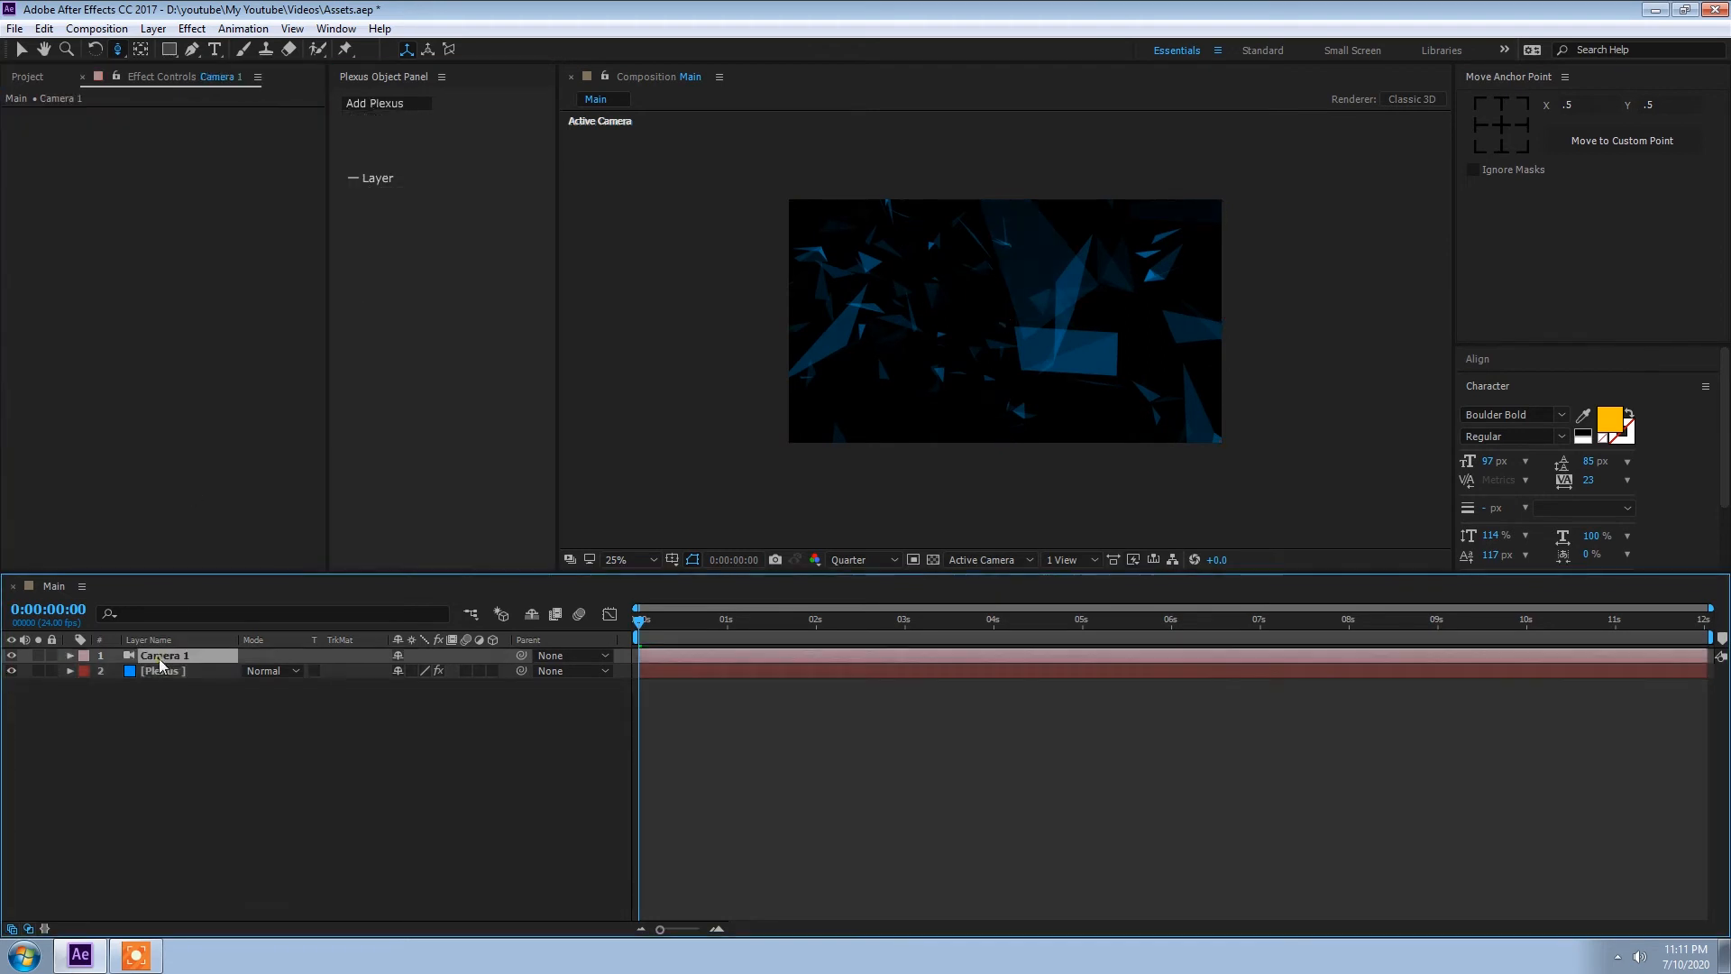
double_click(159, 656)
click(878, 517)
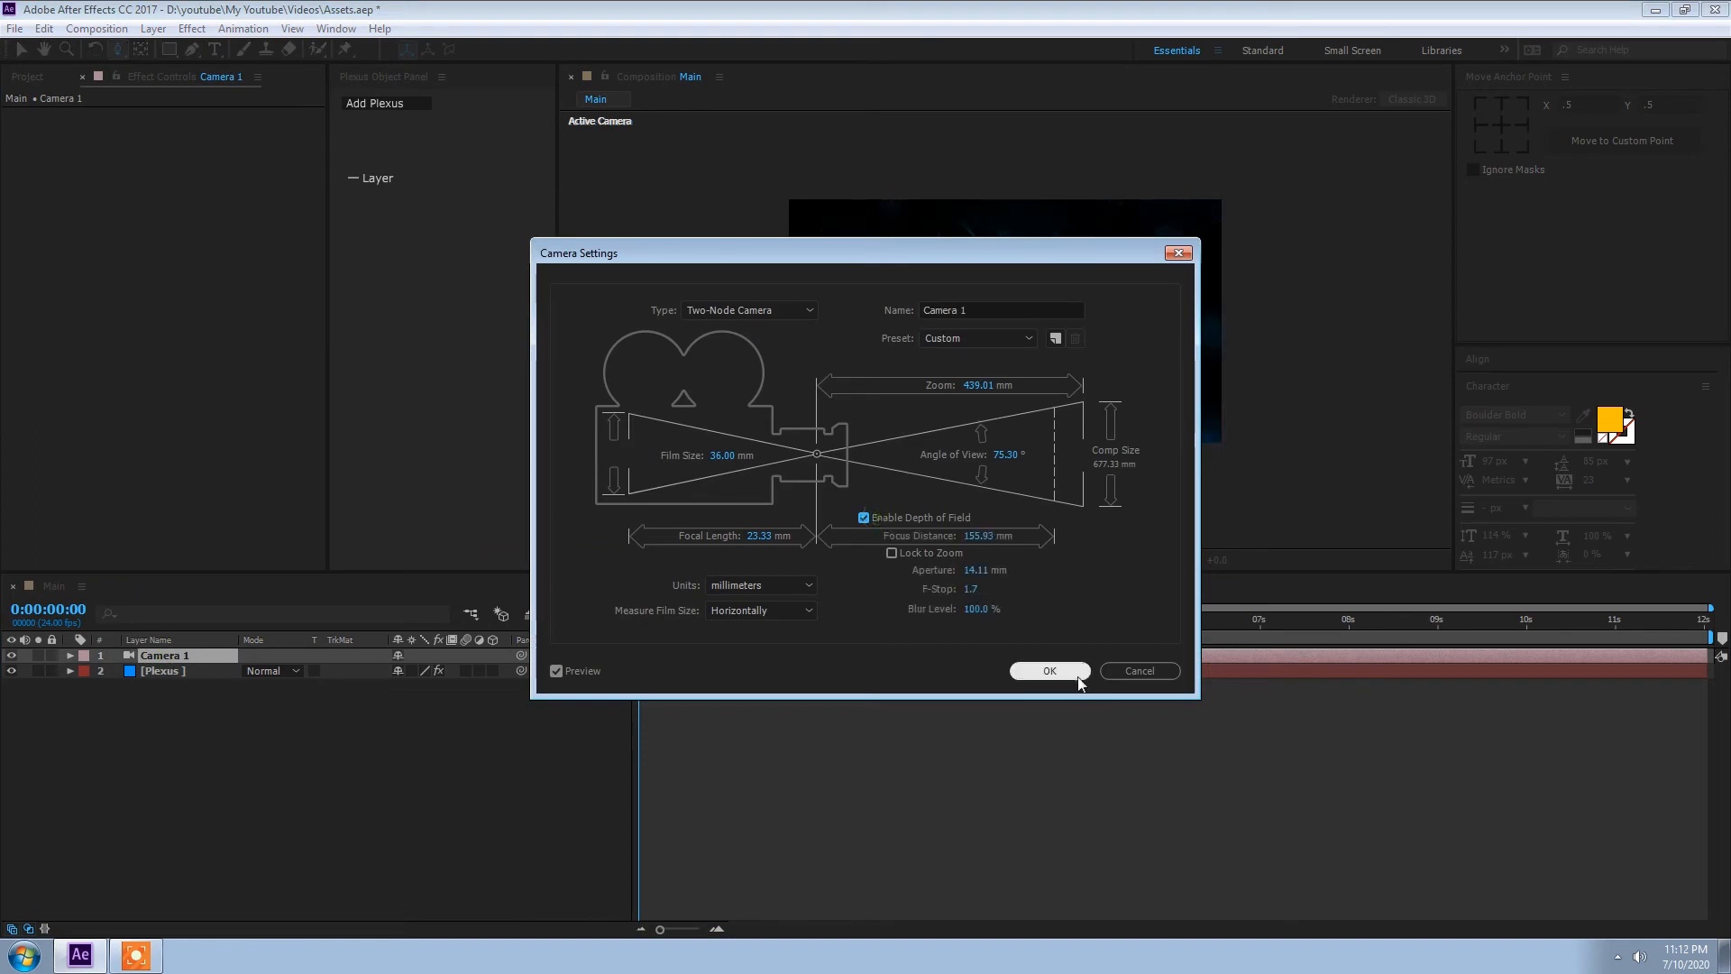
click(1077, 673)
Step: Show the composition in two views and reduce Camera 1's focus distance to 216 pixels
click(1073, 561)
click(1089, 603)
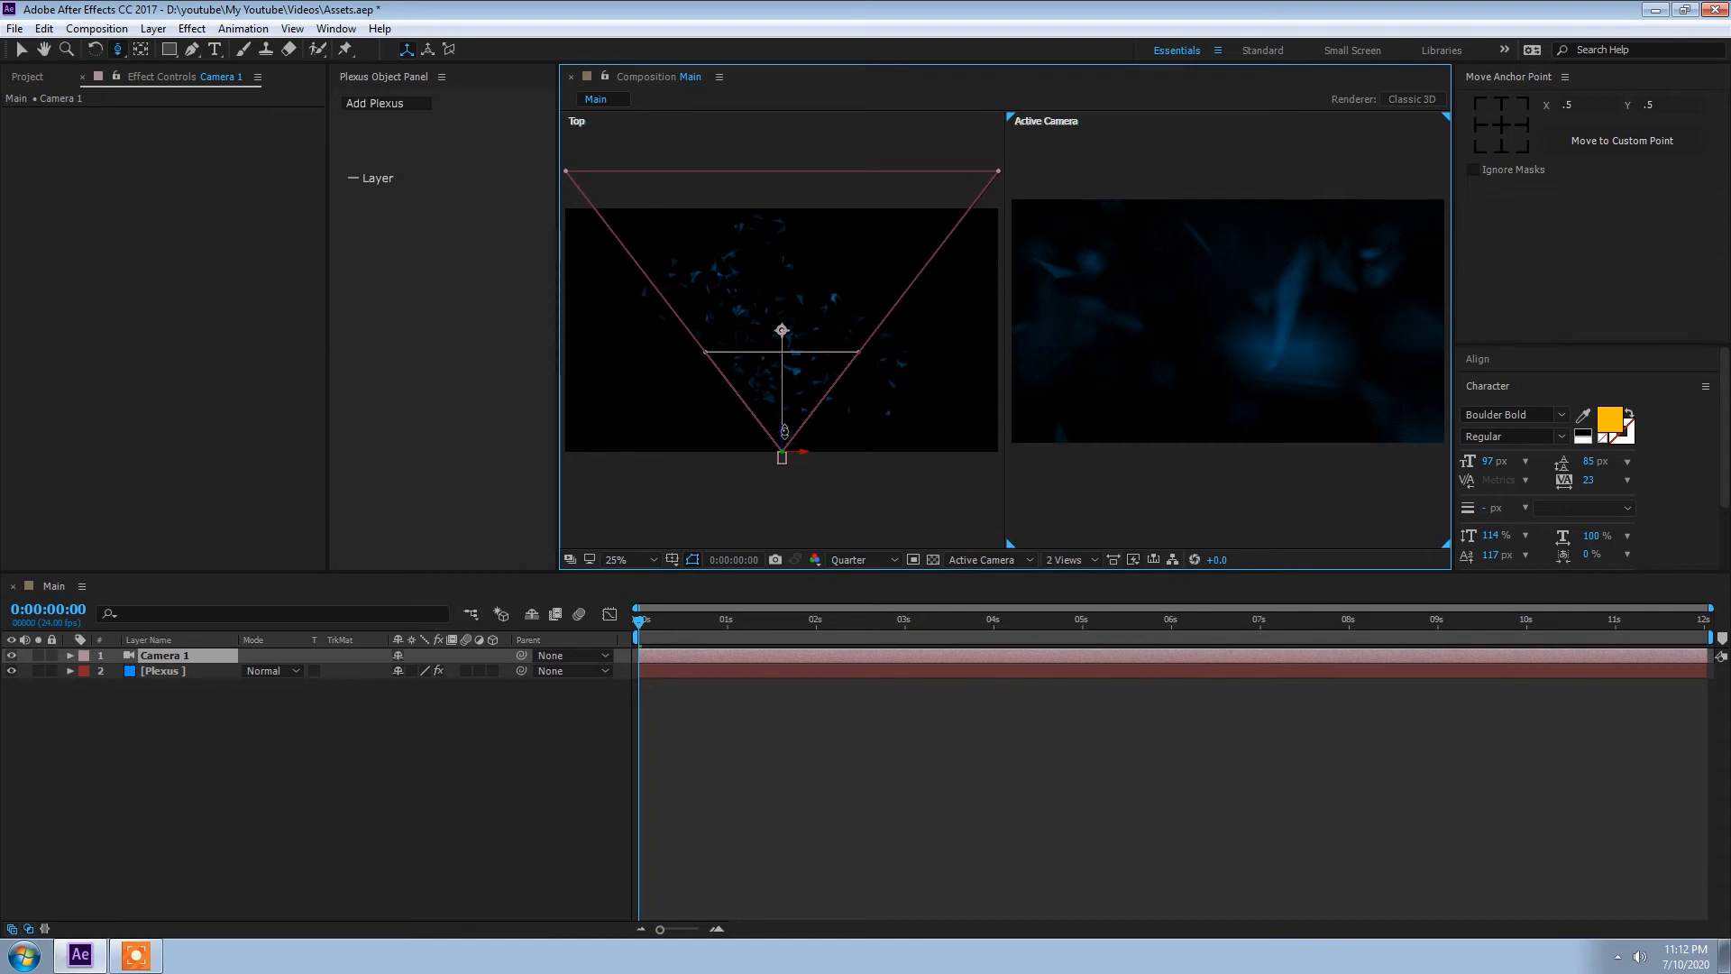
click(168, 671)
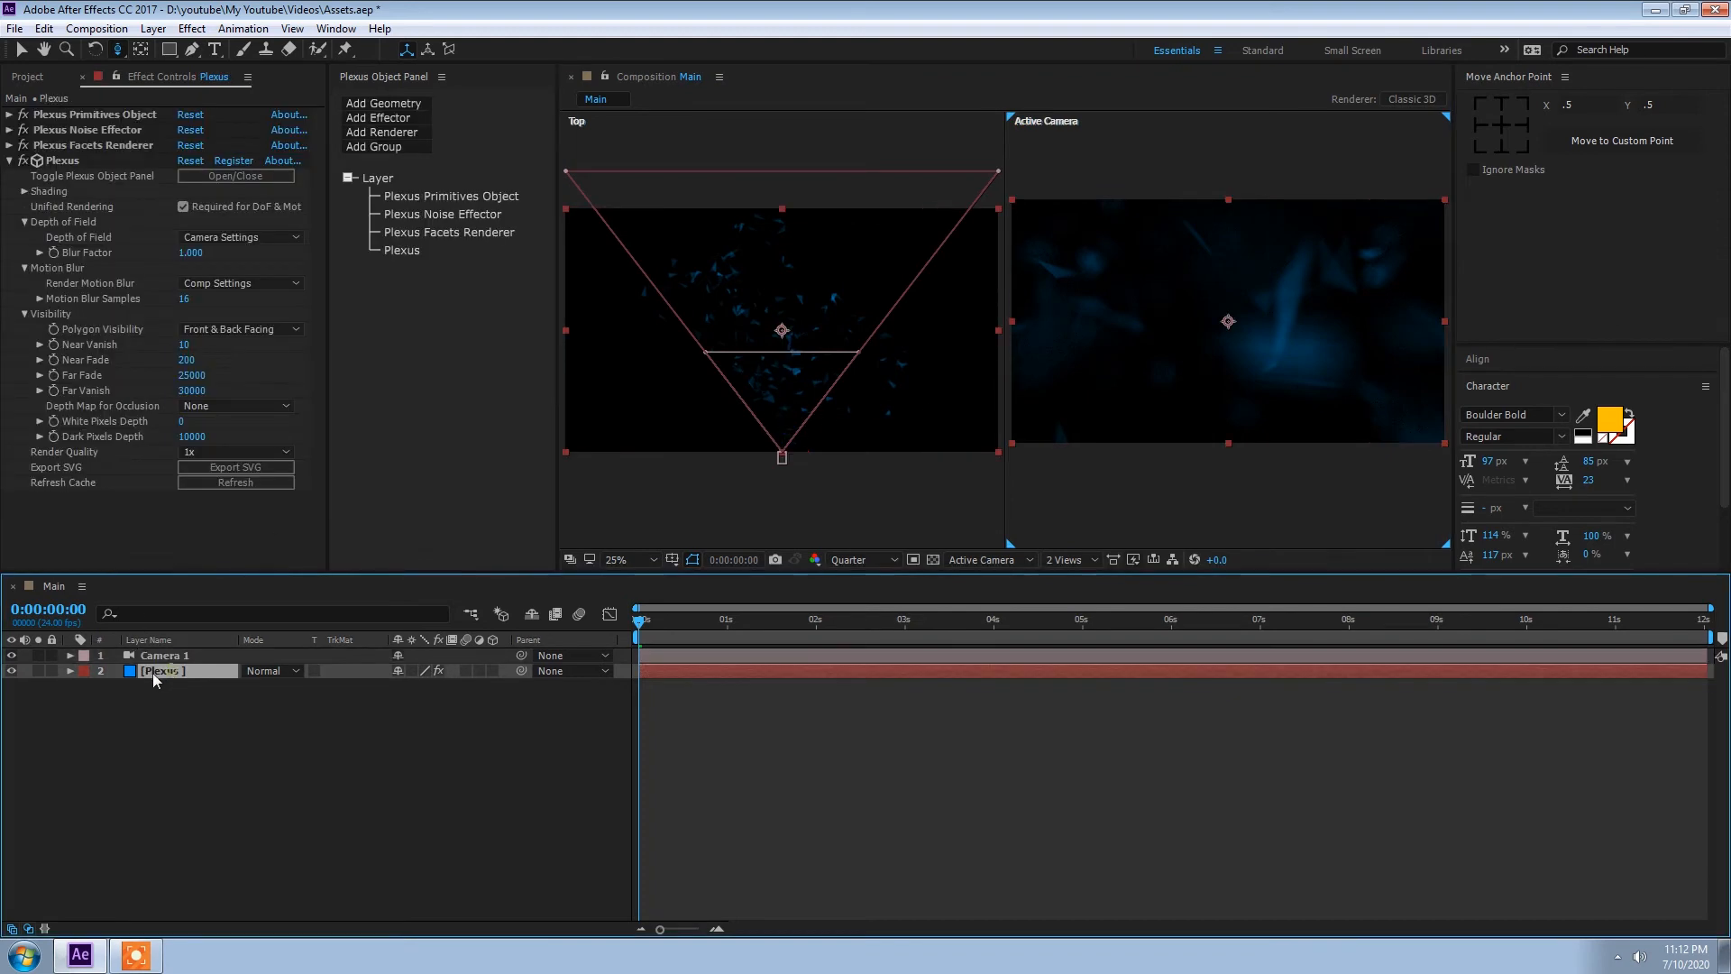
click(164, 656)
click(72, 657)
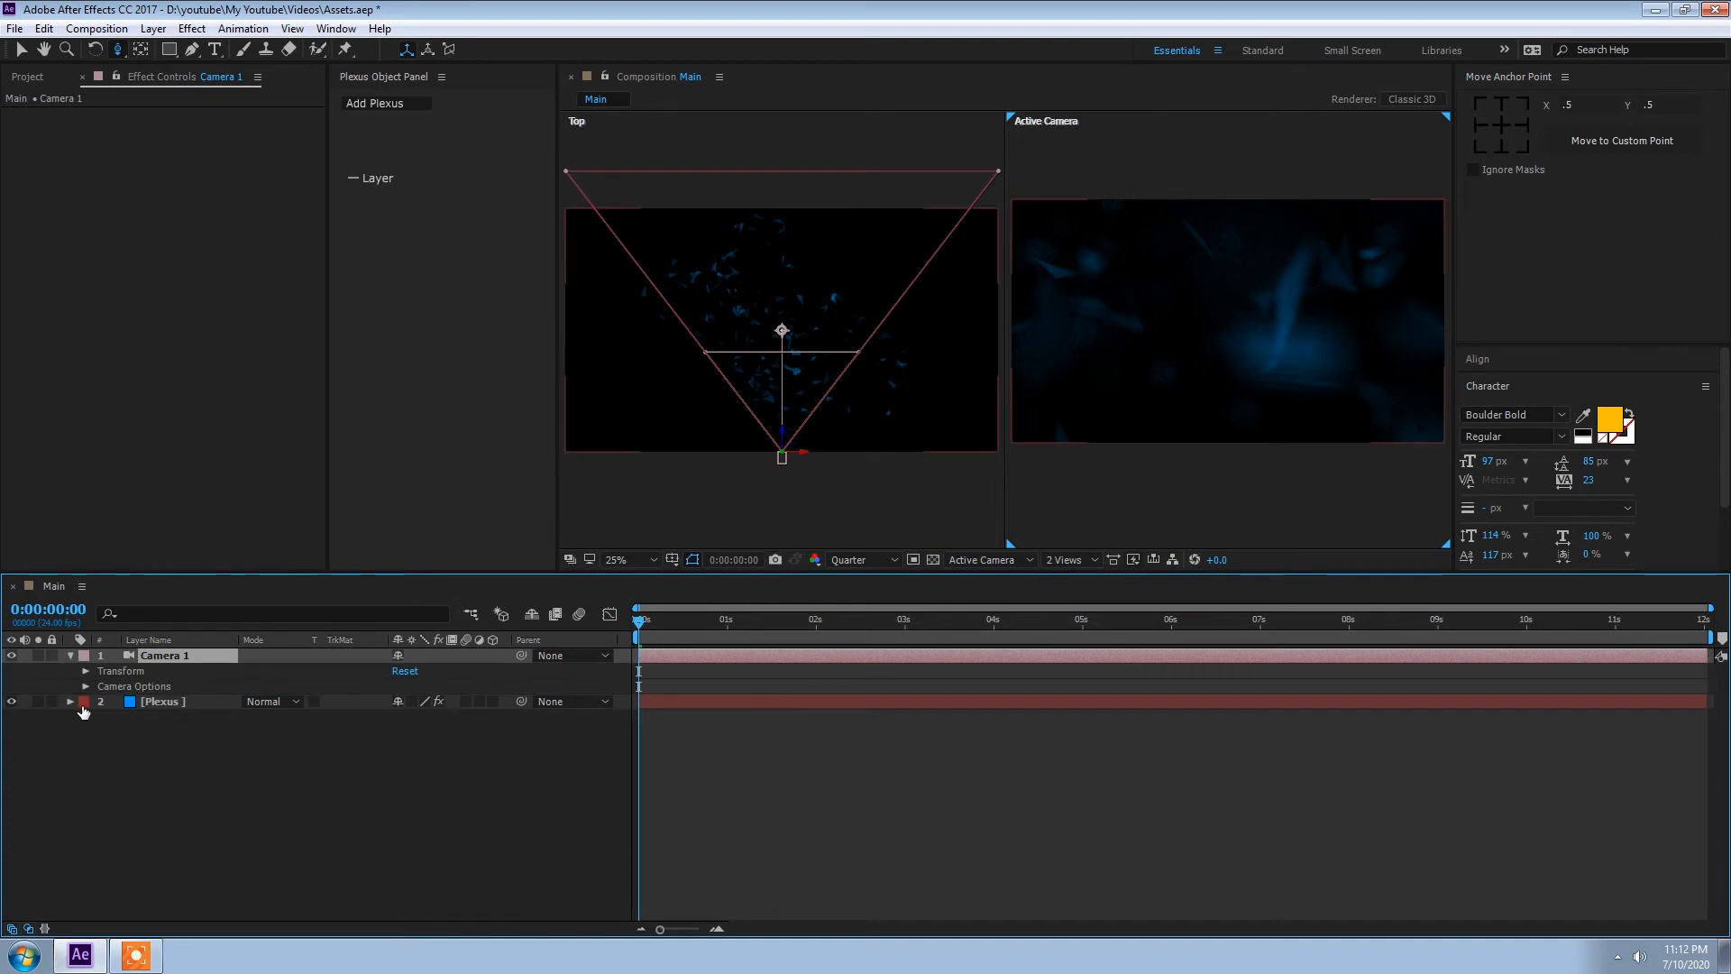
click(88, 687)
drag(406, 732, 194, 729)
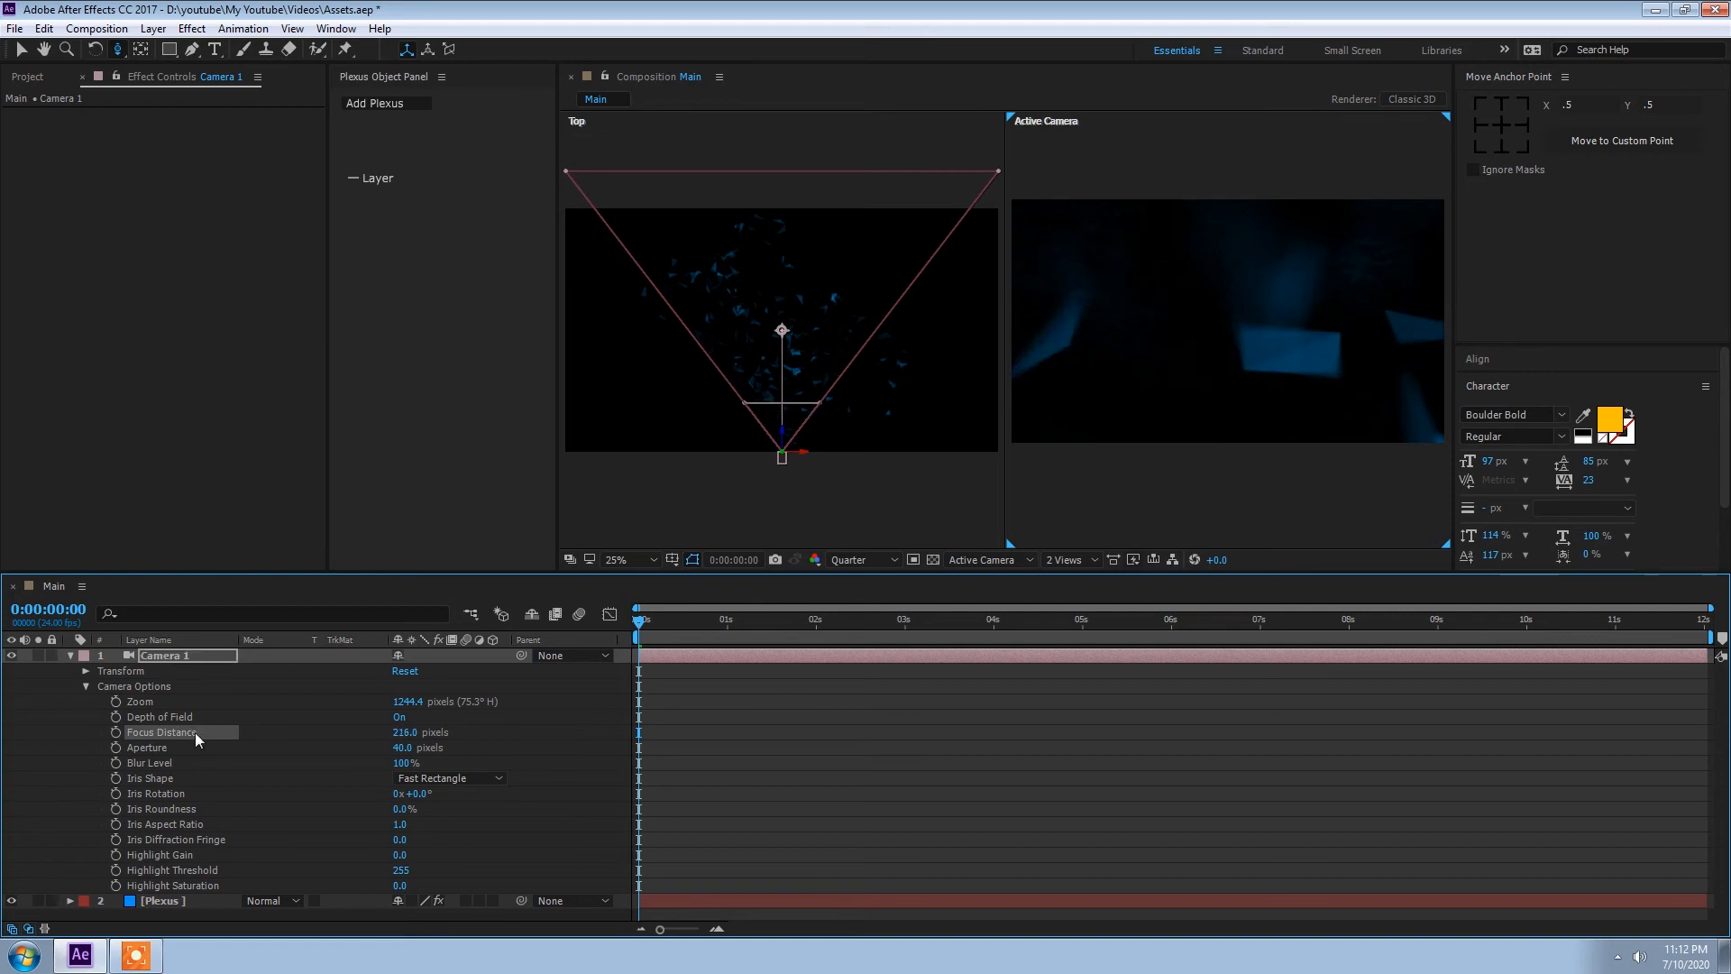
Step: Set Camera 1's aperture to 10 pixels and collapse the camera's properties
click(399, 749)
text(1)
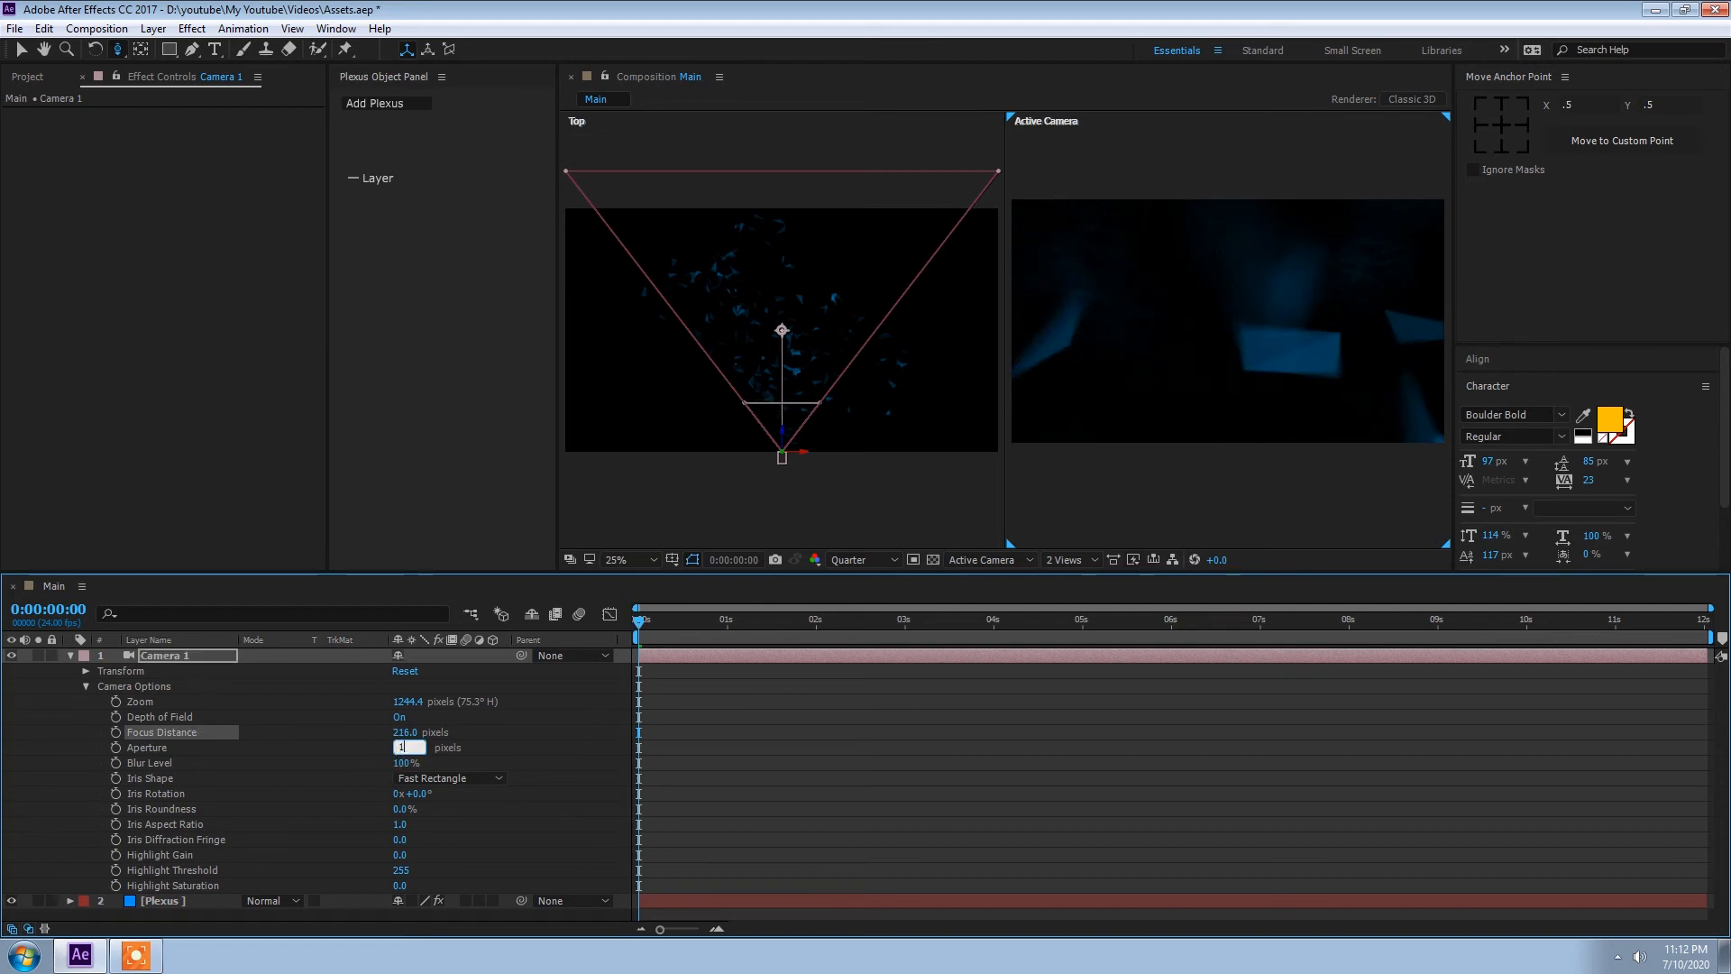
text(0)
key(Return)
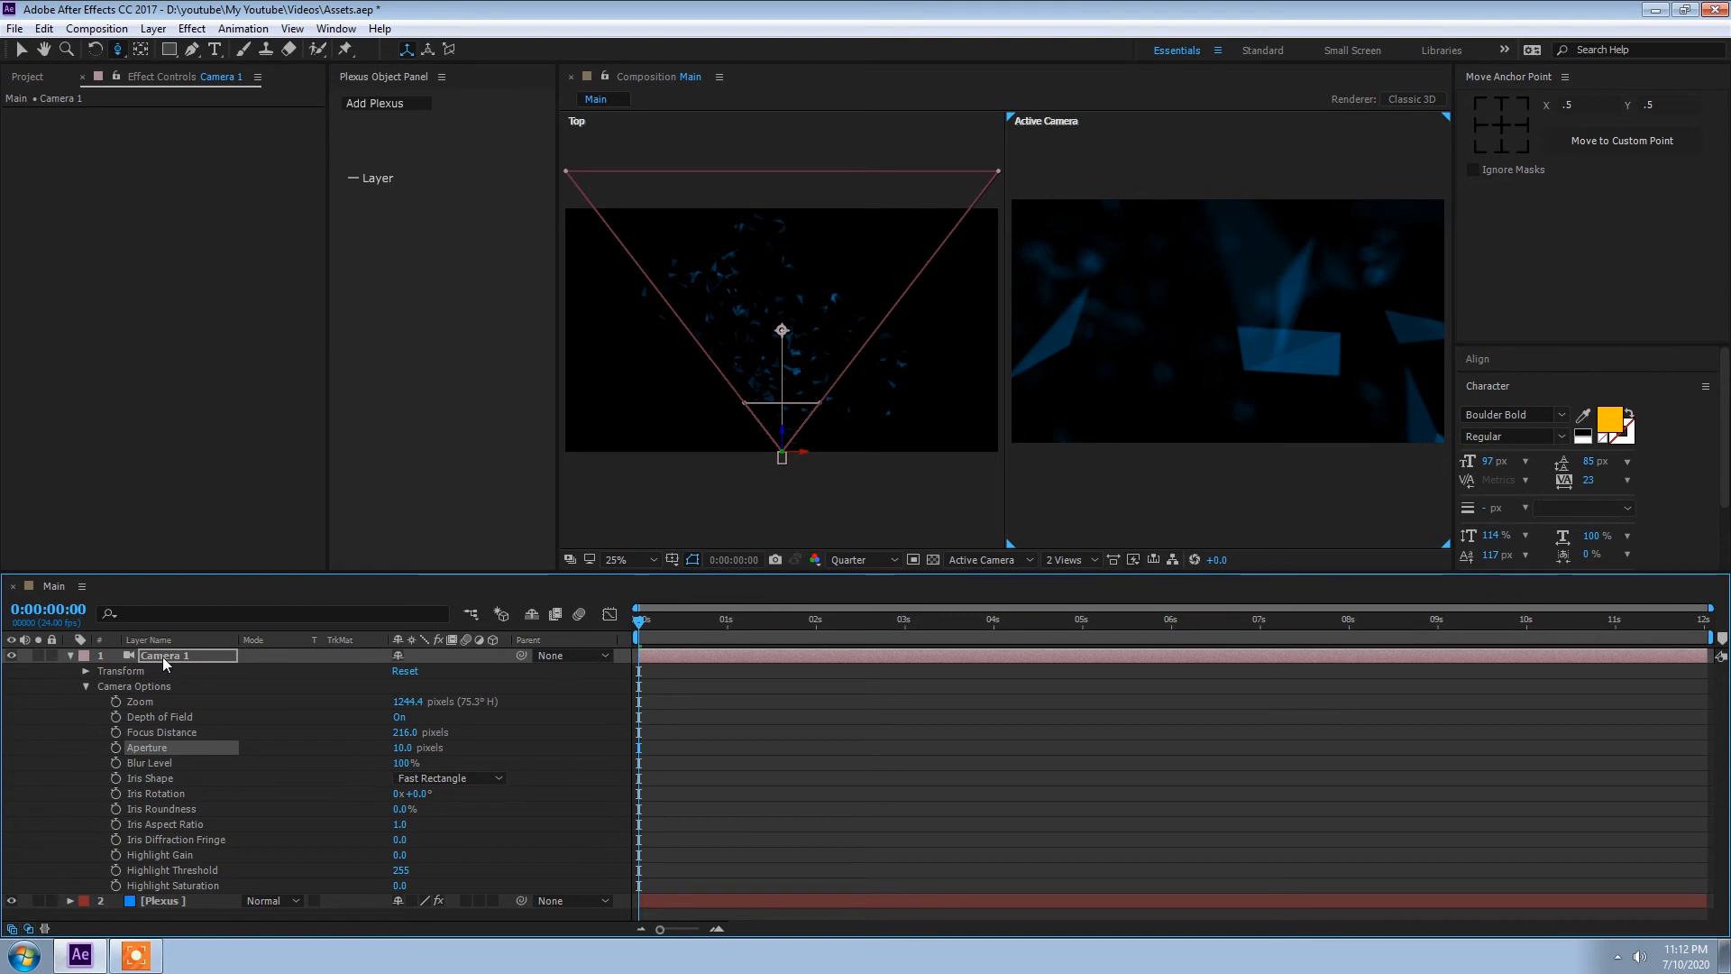
click(69, 654)
Step: Set the depth of field Blur Factor of the main Plexus effect to 0.5
click(168, 671)
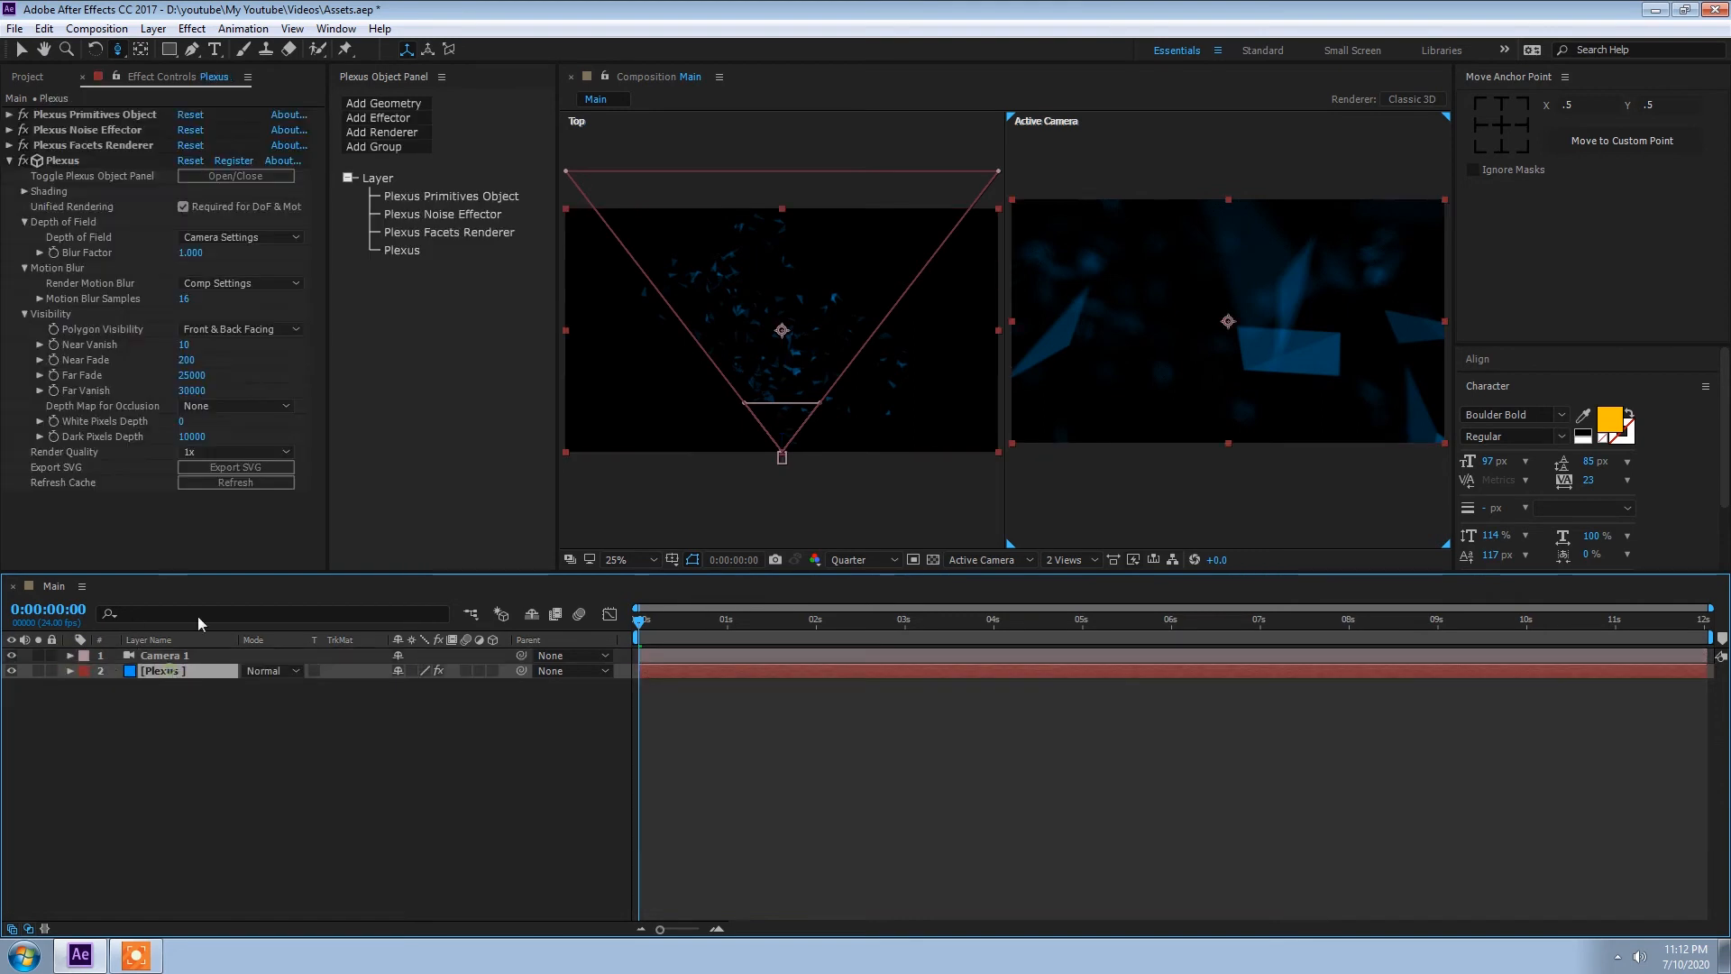
click(401, 250)
click(190, 206)
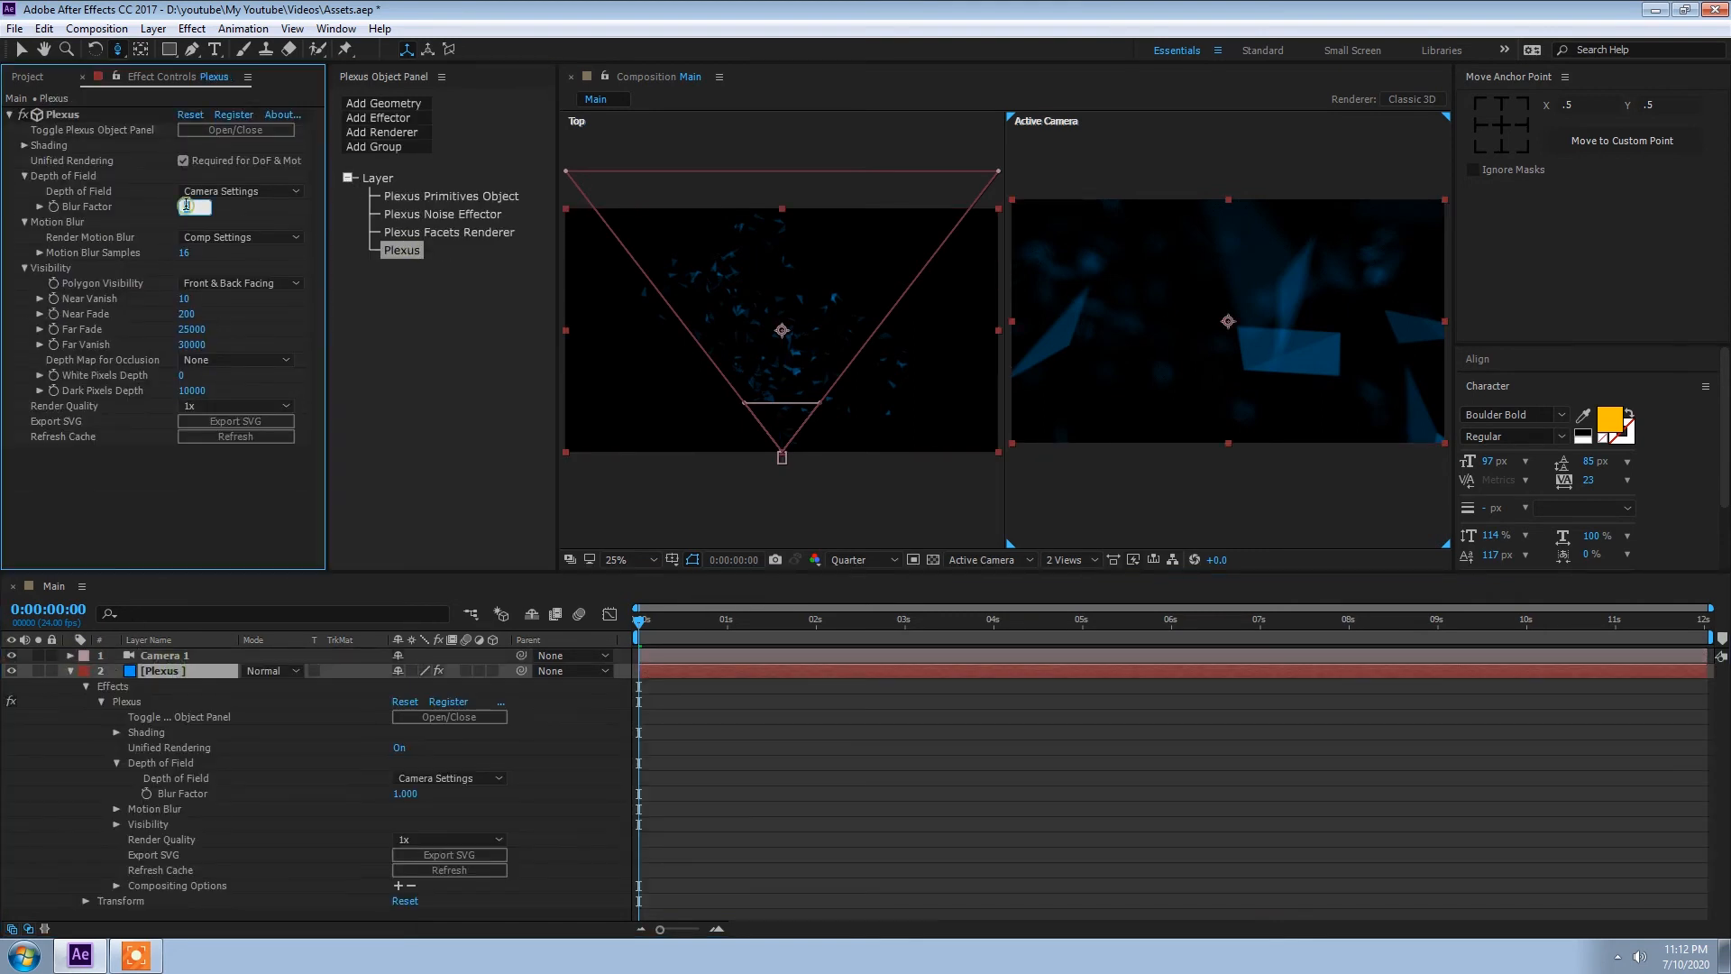
text(0.5)
key(Return)
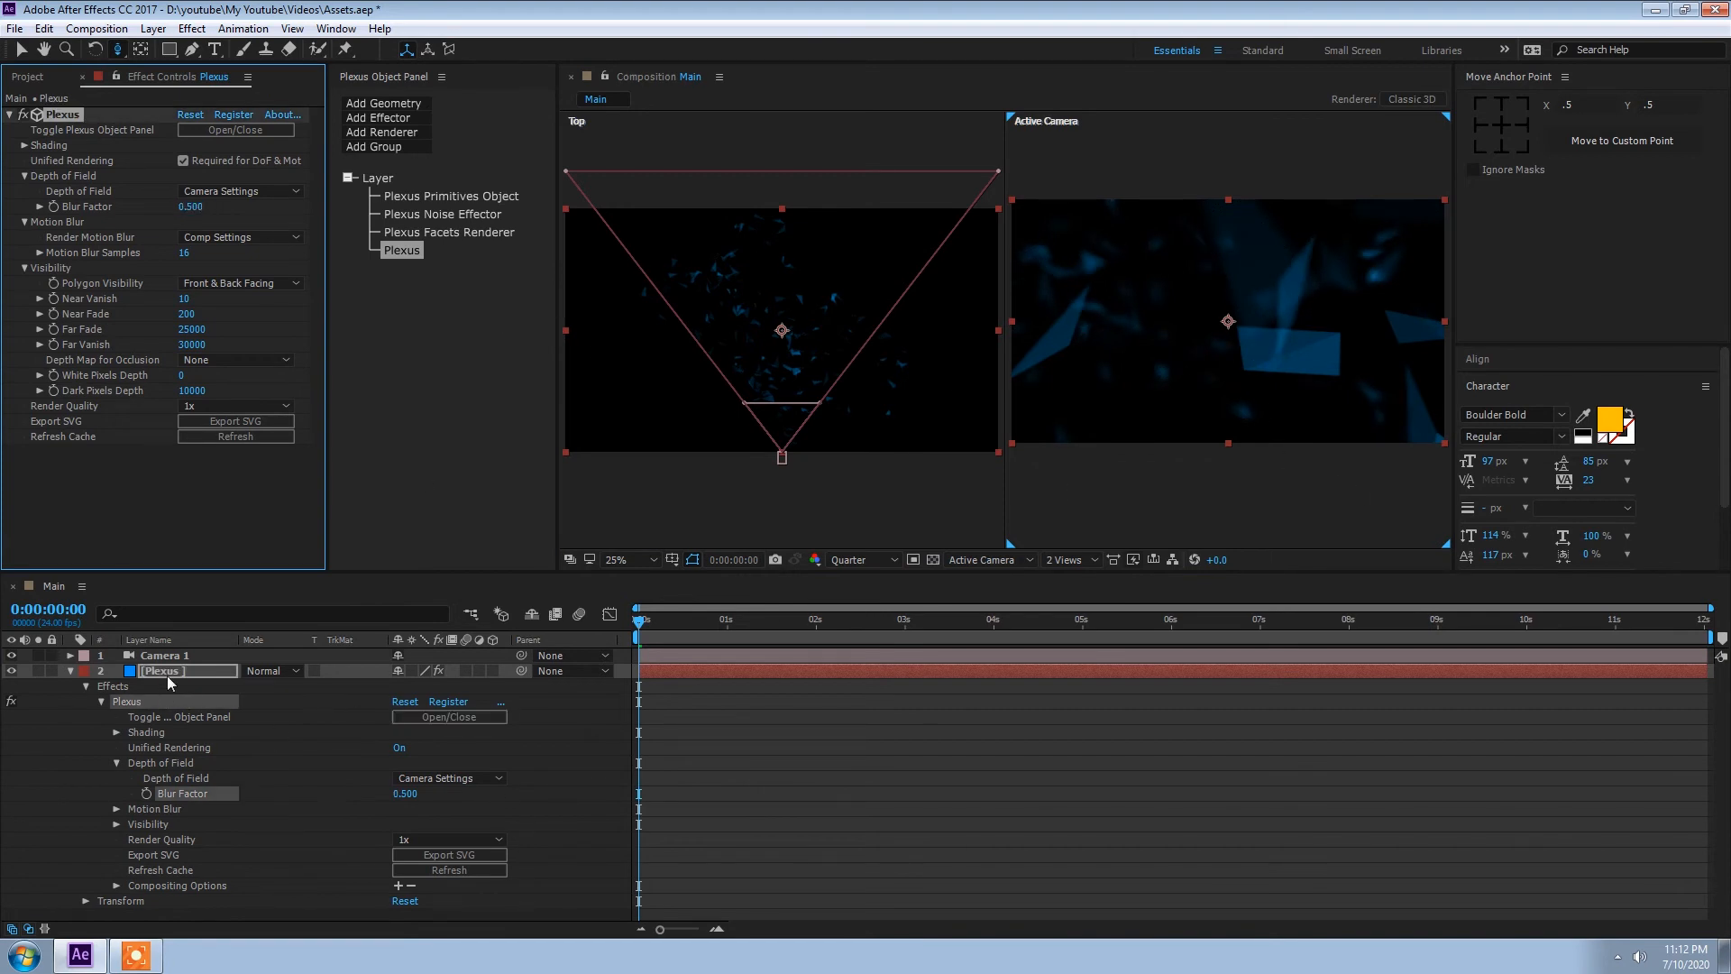
Step: Set Camera 1's aperture to 5 pixels in its camera options
click(163, 676)
click(70, 671)
click(69, 658)
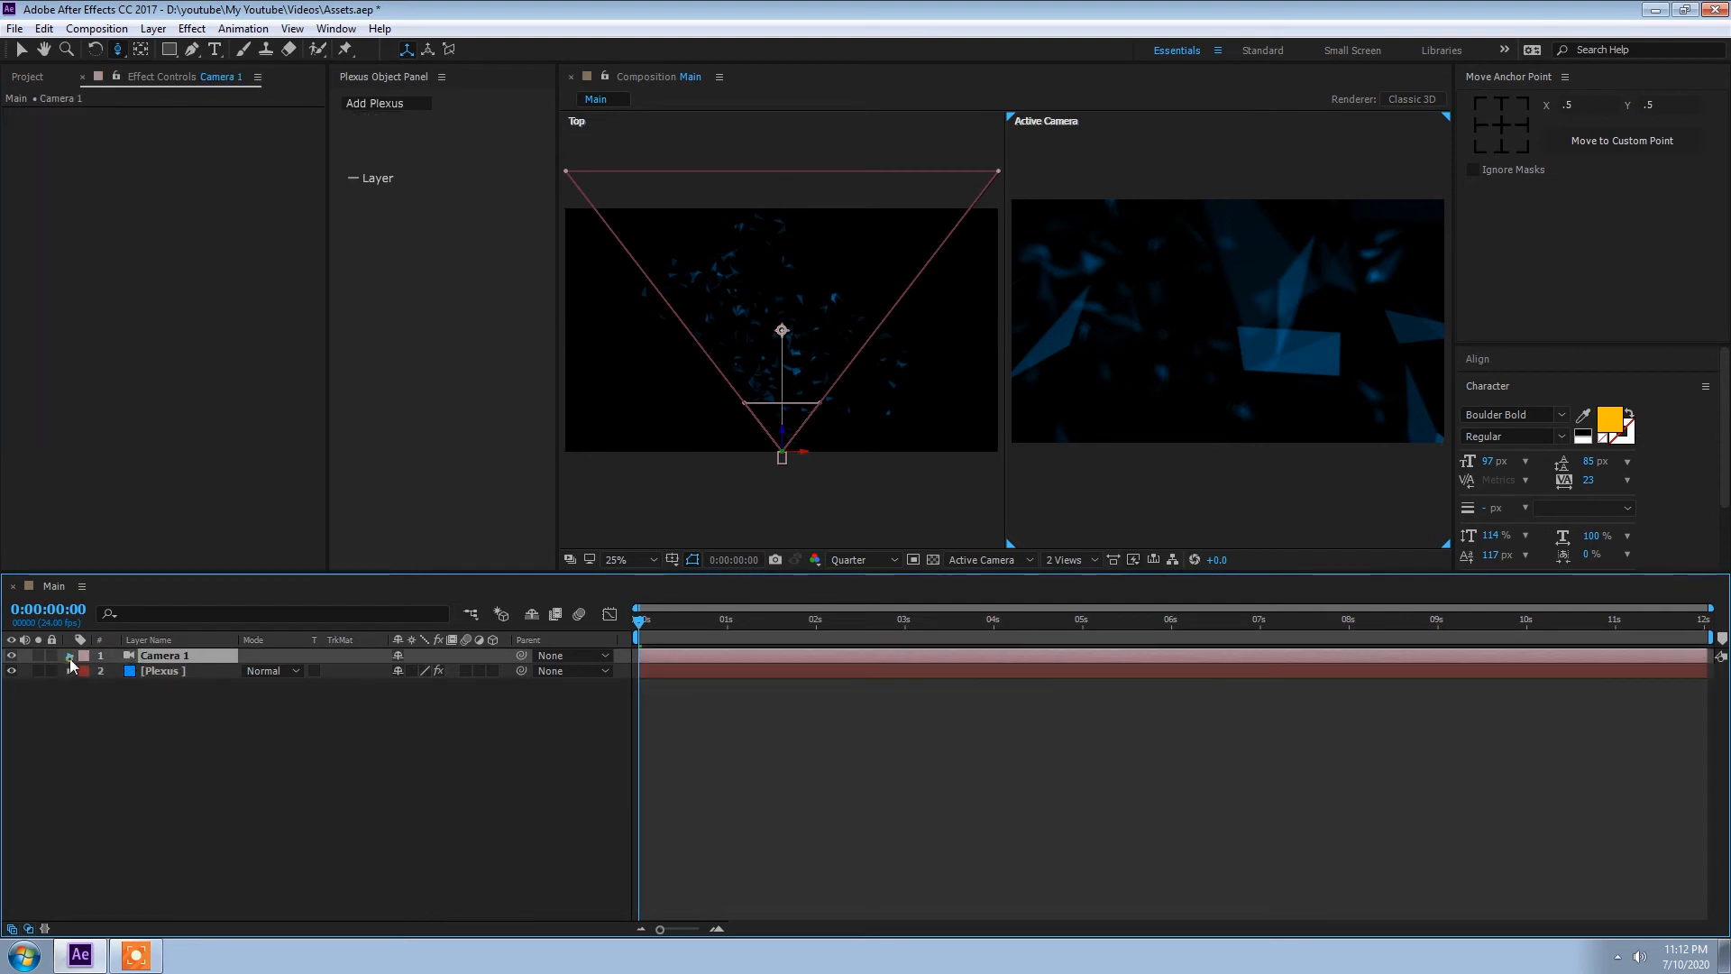
click(69, 657)
click(407, 747)
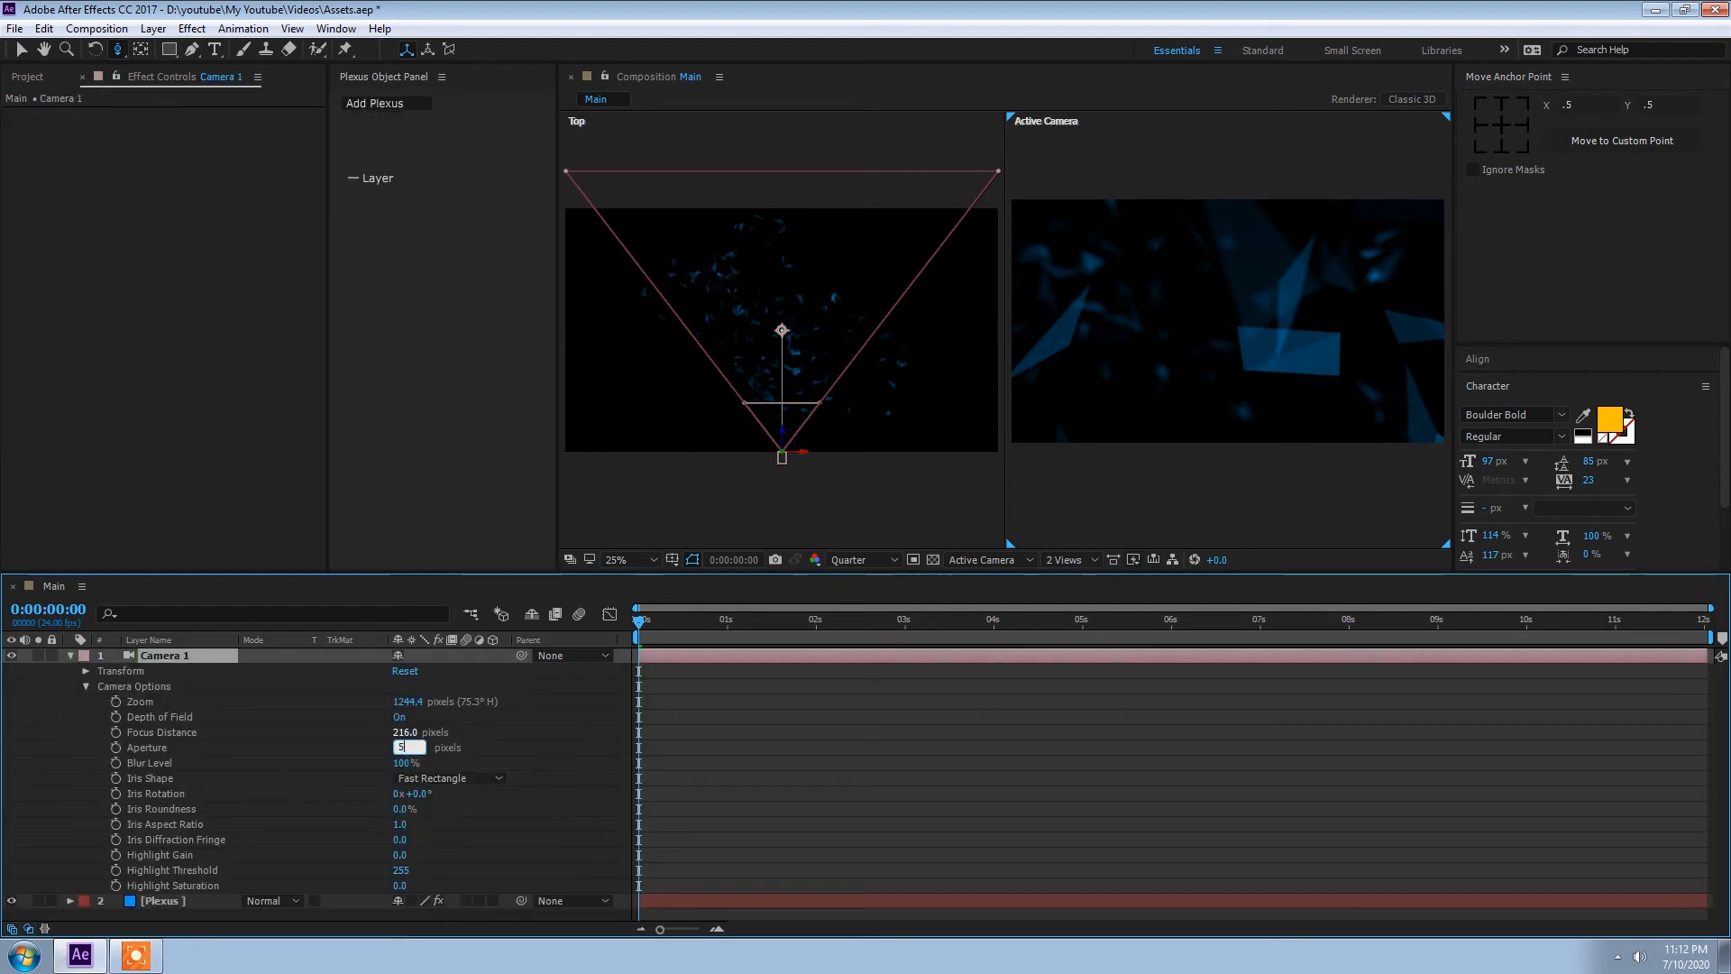
key(Return)
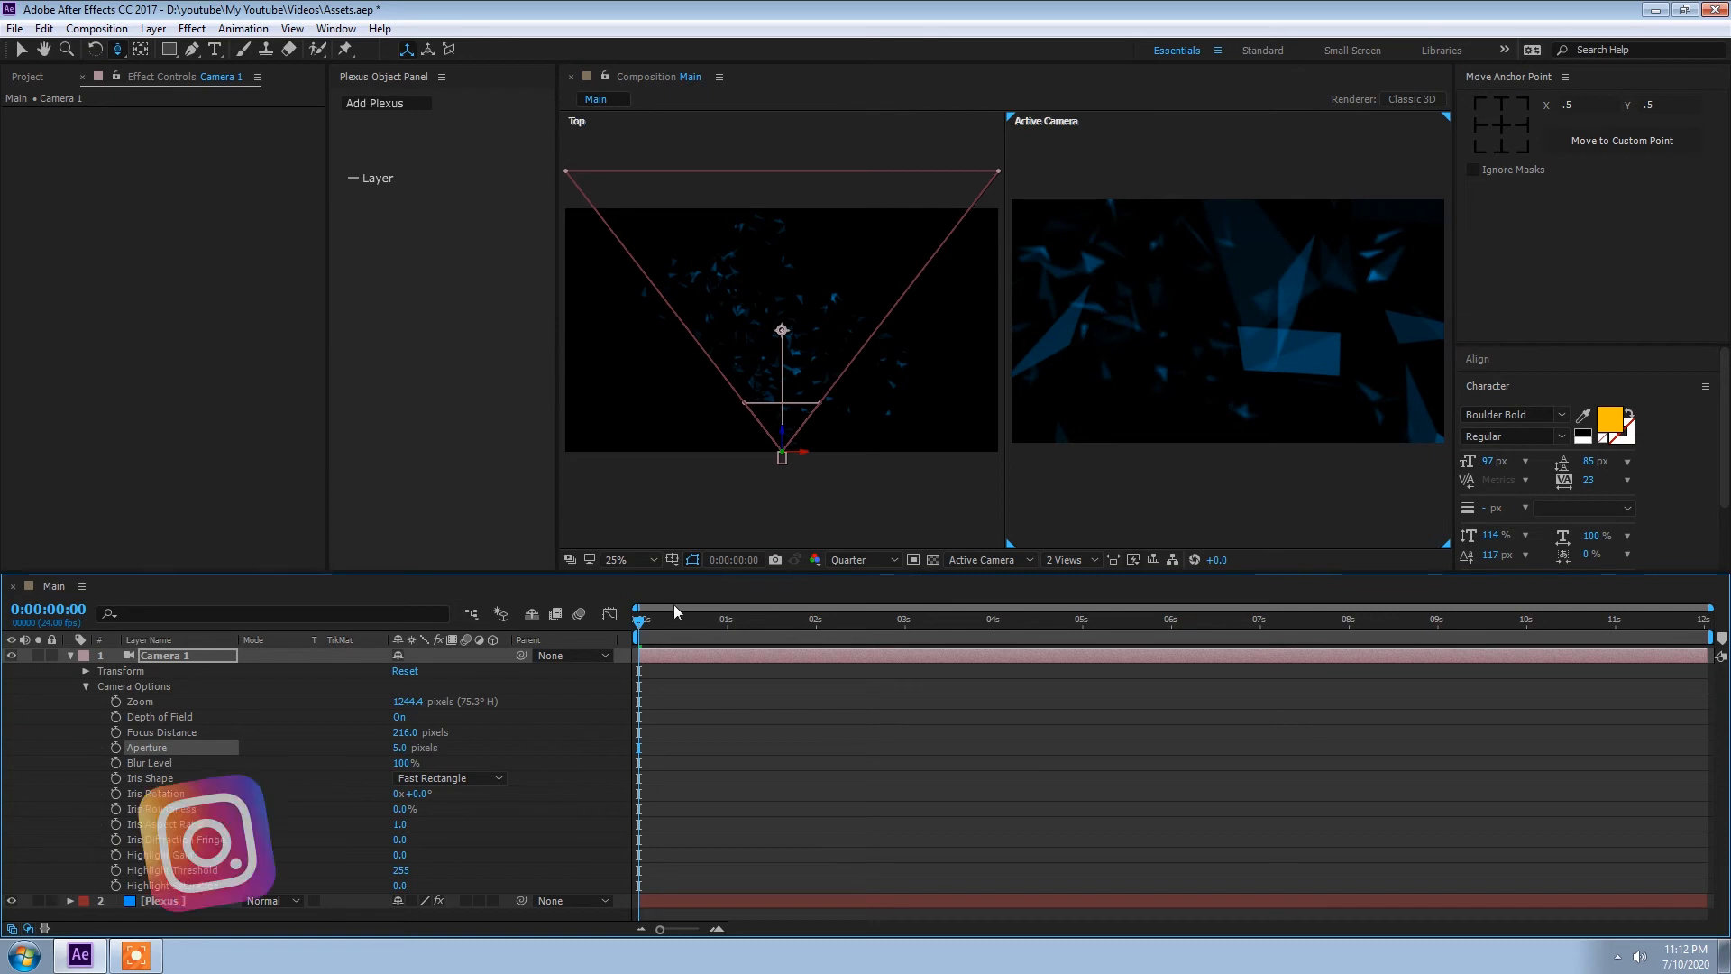
Step: Return the composition to a single view and preview the animation from the start
click(1079, 559)
click(1091, 583)
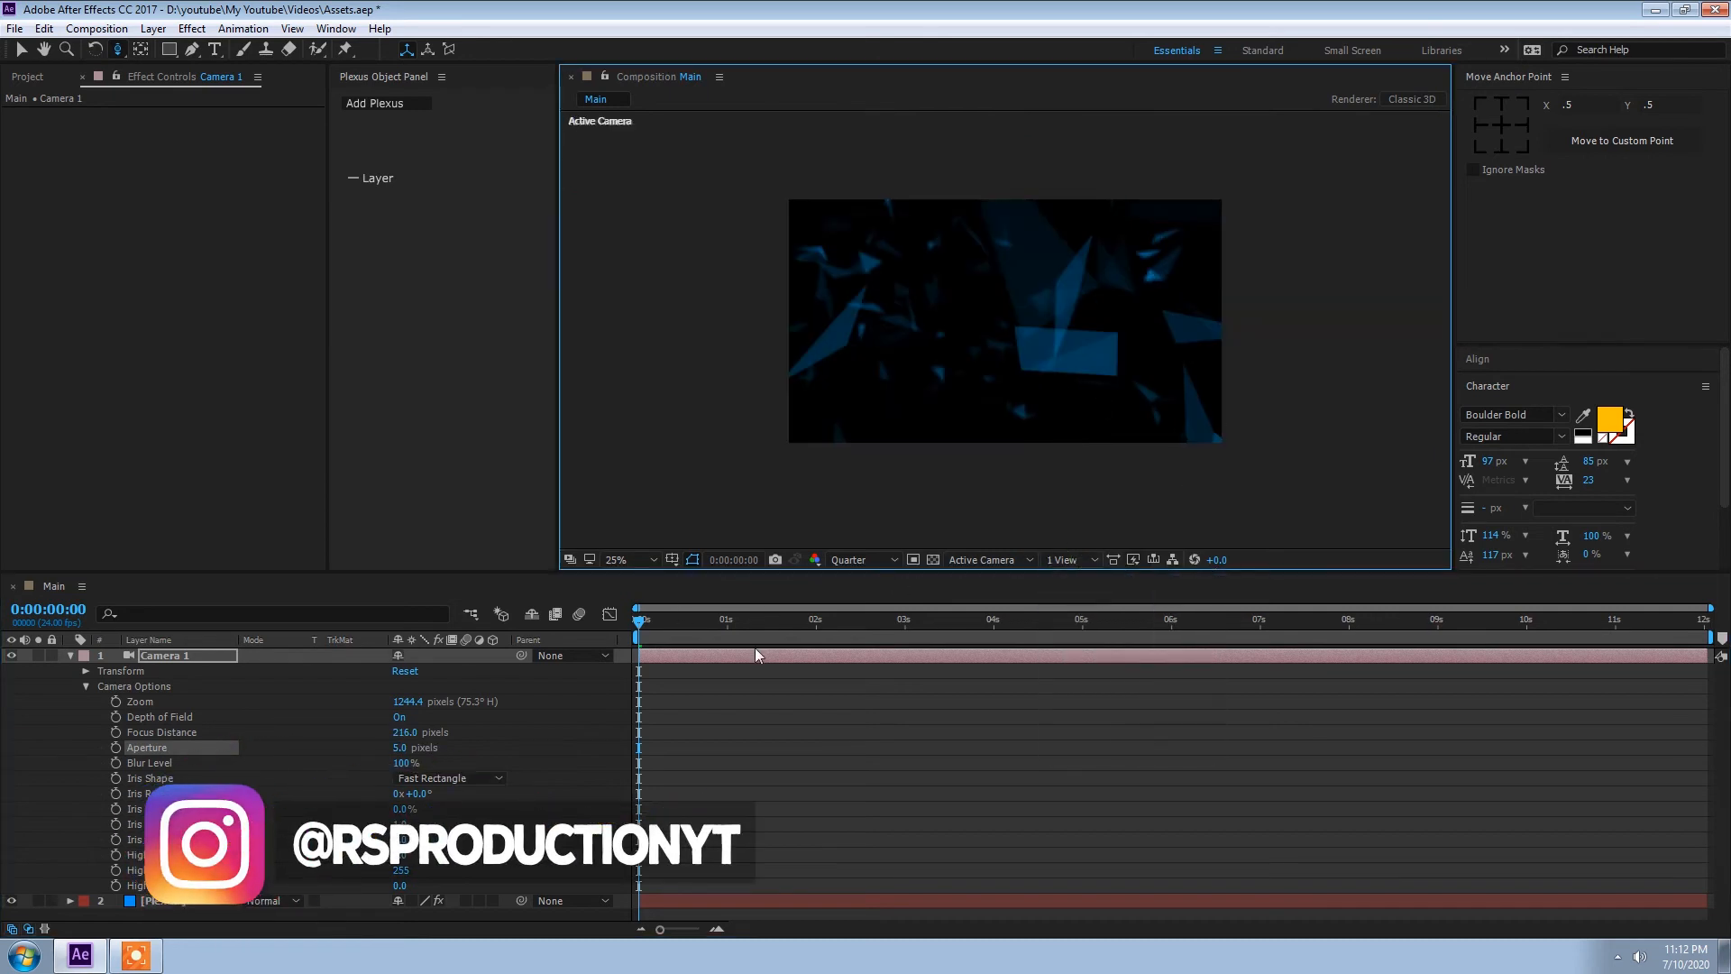
key(space)
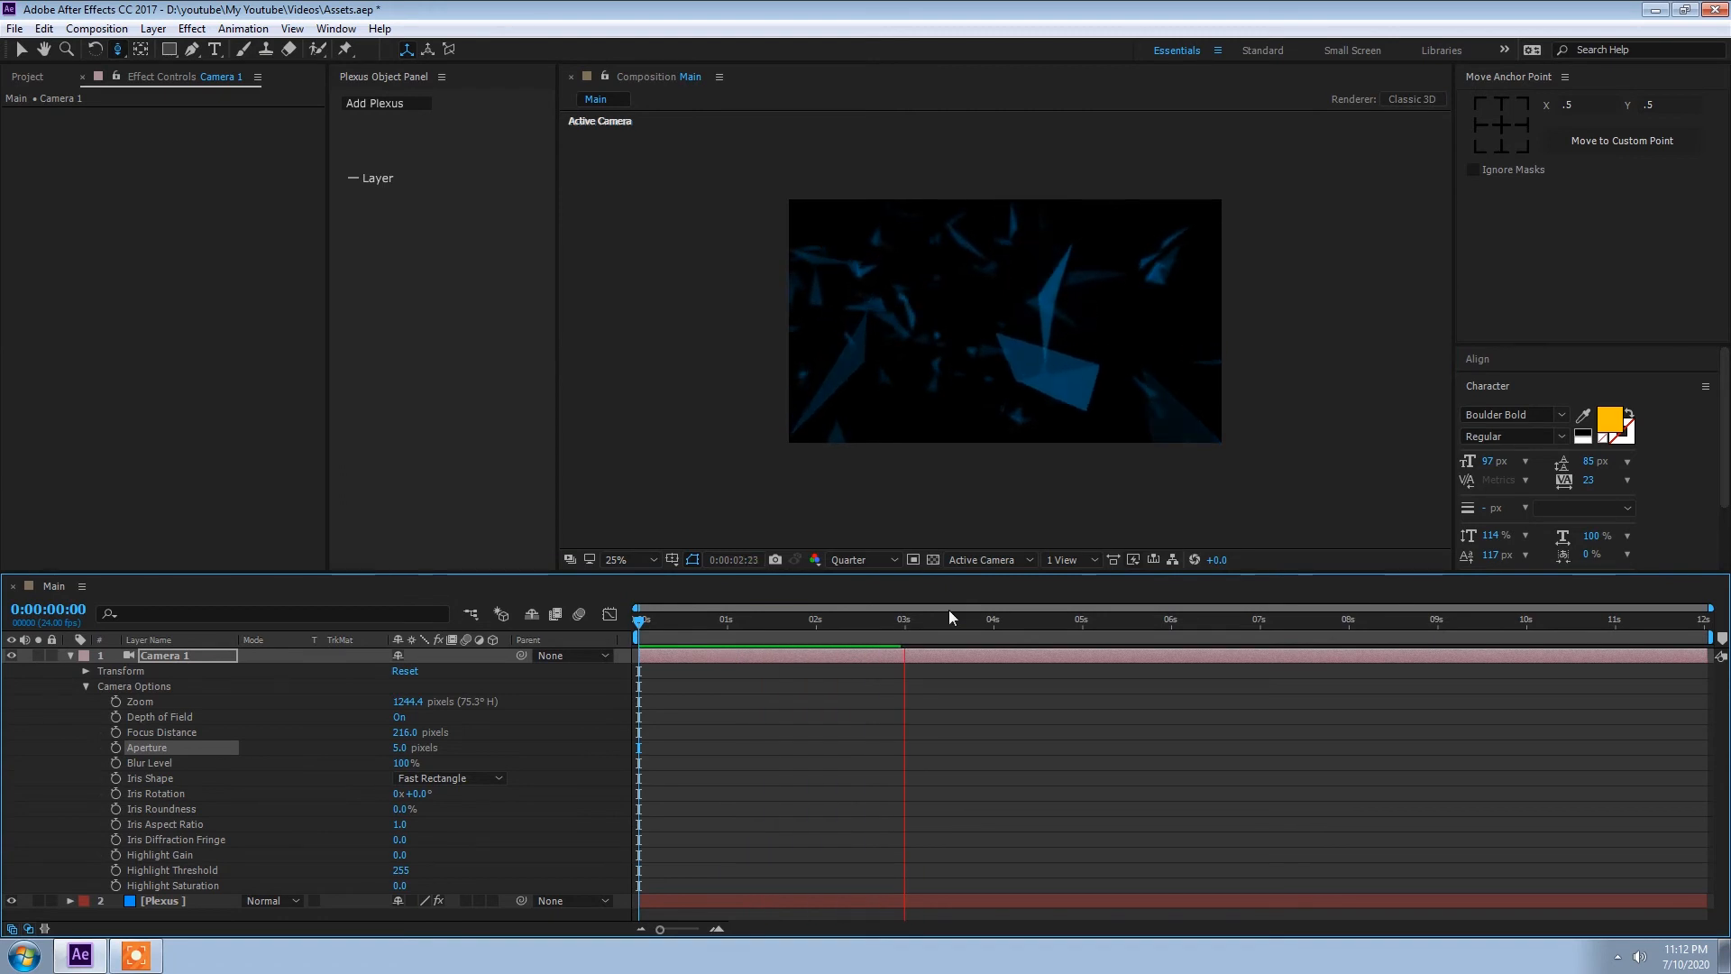
key(space)
key(space)
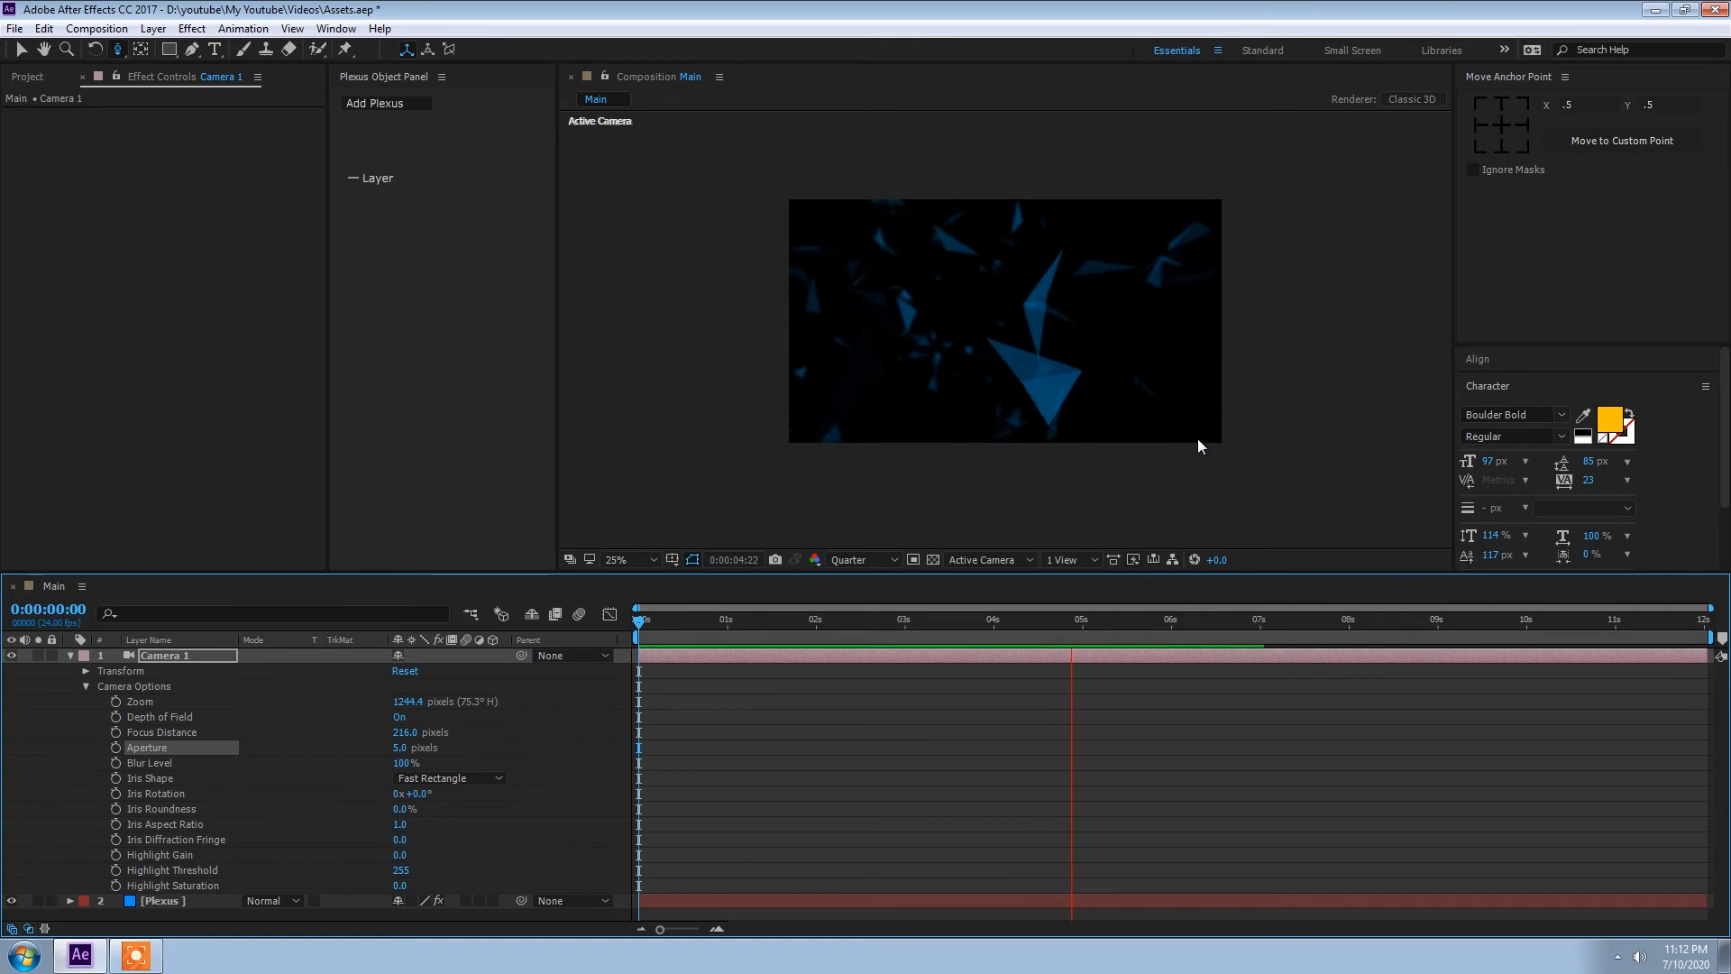
key(space)
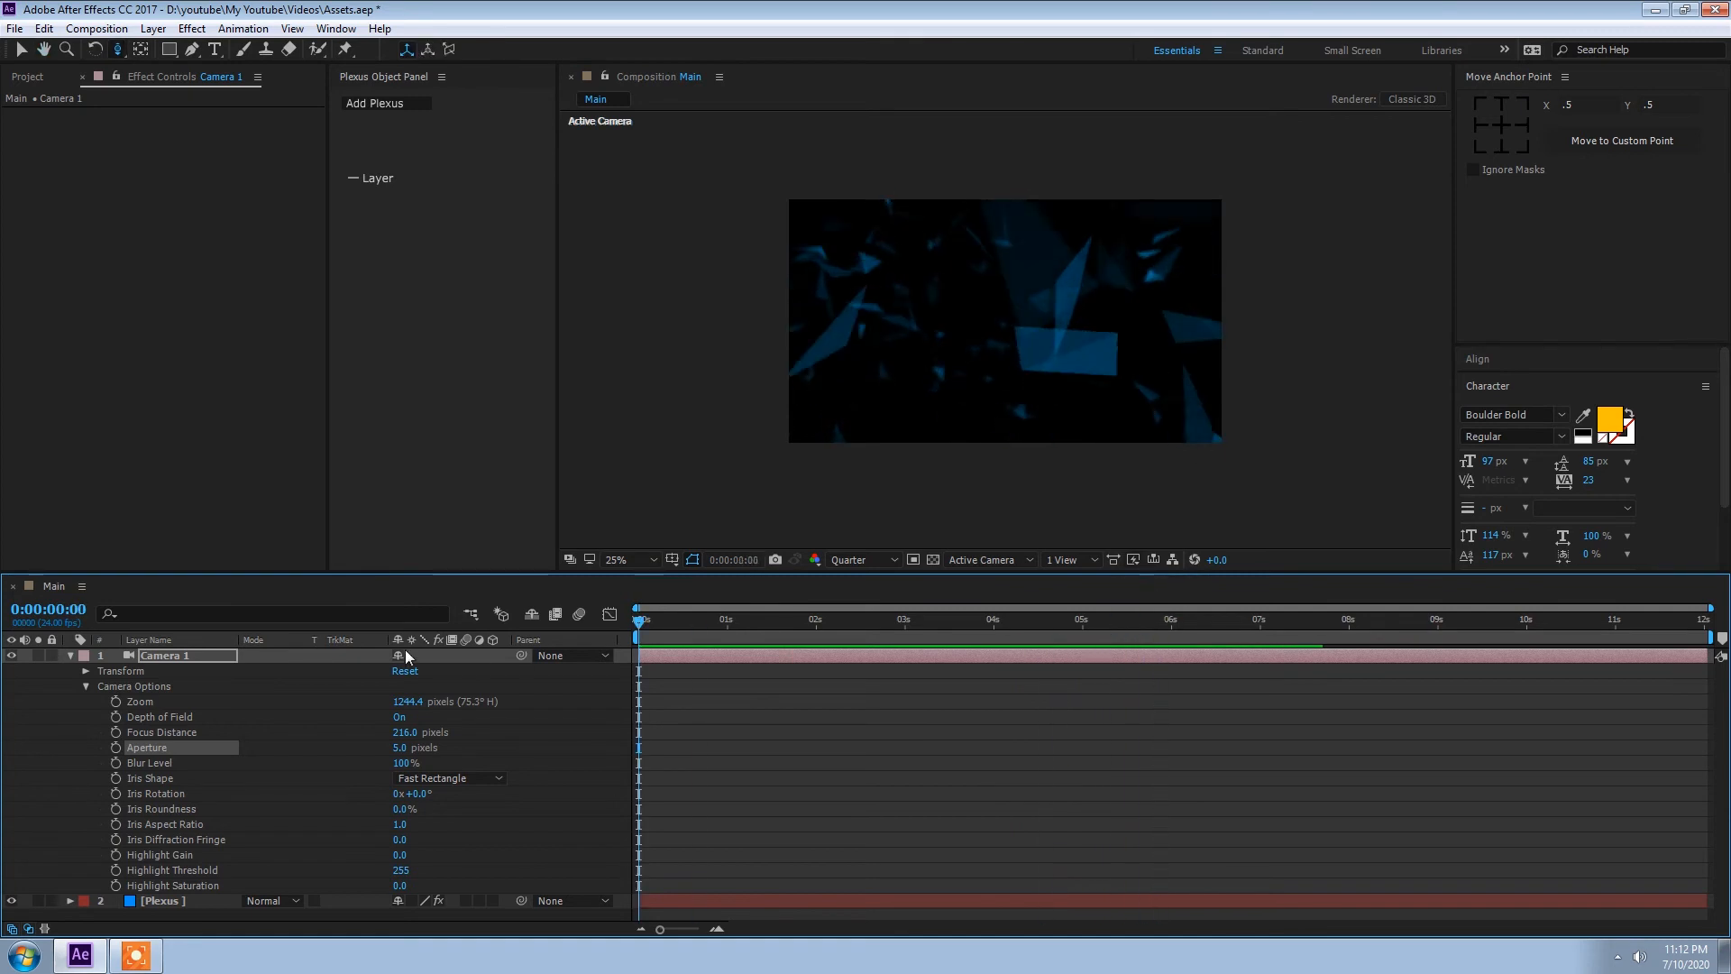
Step: Start keyframing Camera 1's position at the first frame of the composition
click(121, 660)
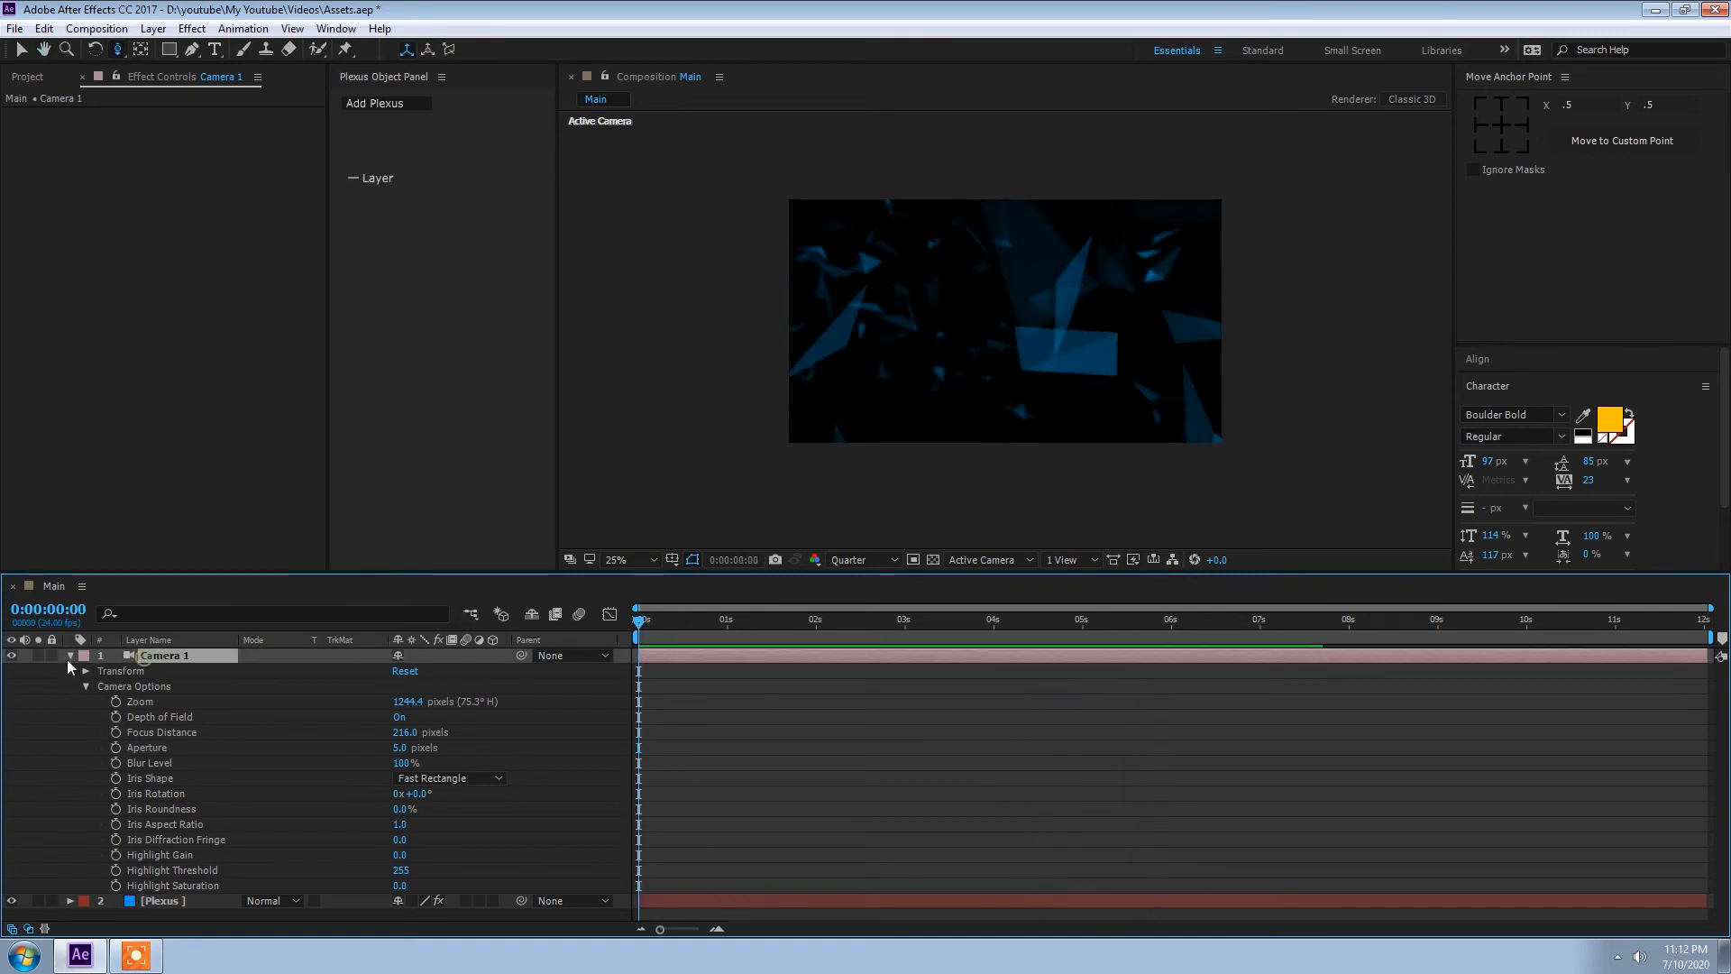
click(70, 656)
key(p)
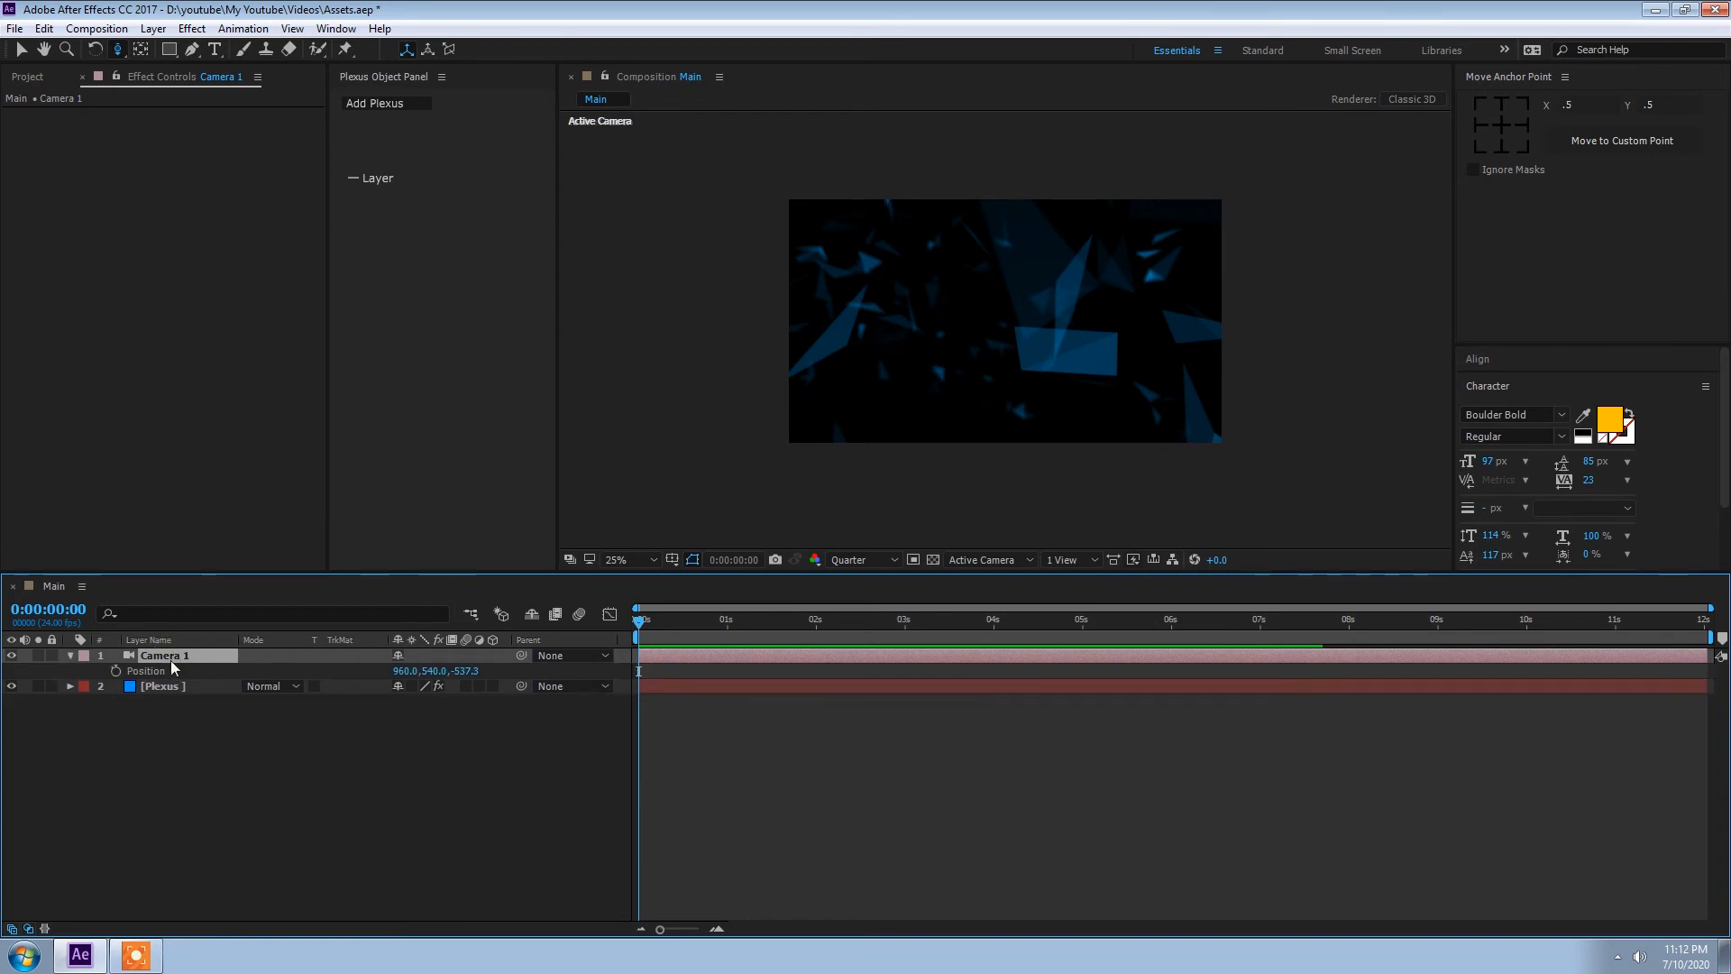
click(115, 671)
Step: At 12 seconds, show two horizontal views and move Camera 1 forward into the facets in the Top view
drag(642, 622, 1721, 639)
click(1070, 560)
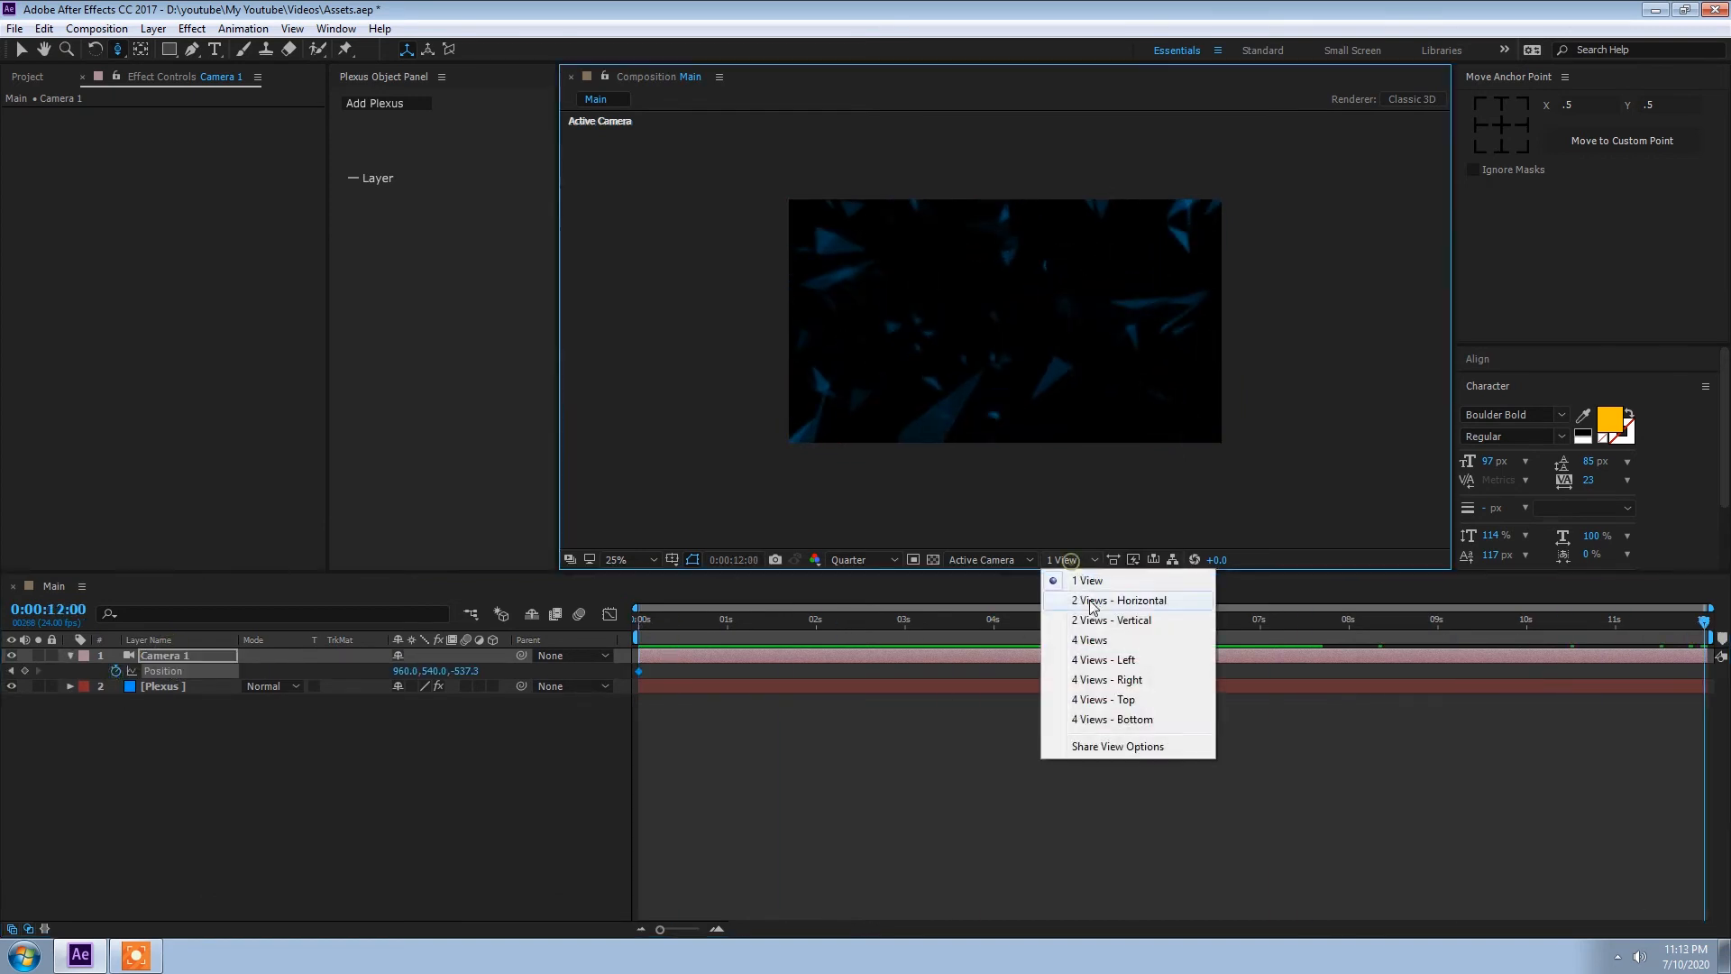
click(1089, 597)
key(v)
drag(785, 437, 791, 341)
drag(1680, 616, 451, 646)
Step: Set the X, Y and Z Points of the Plexus Primitives Object cube to 30
click(162, 686)
click(398, 198)
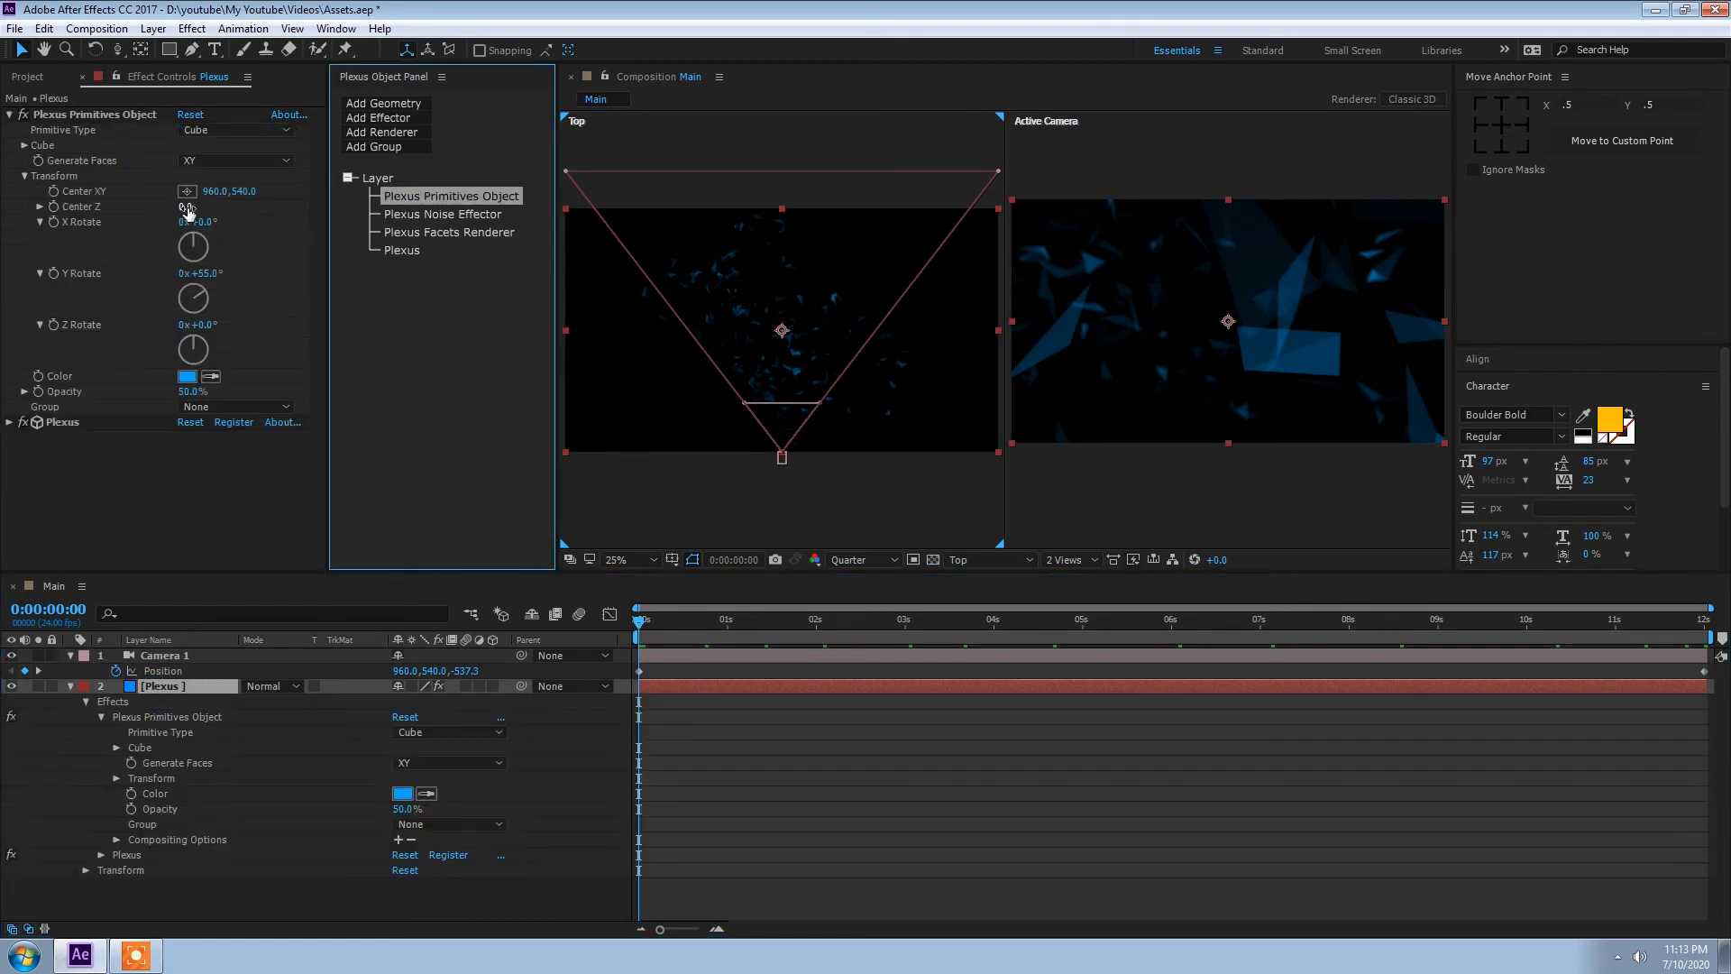
click(24, 177)
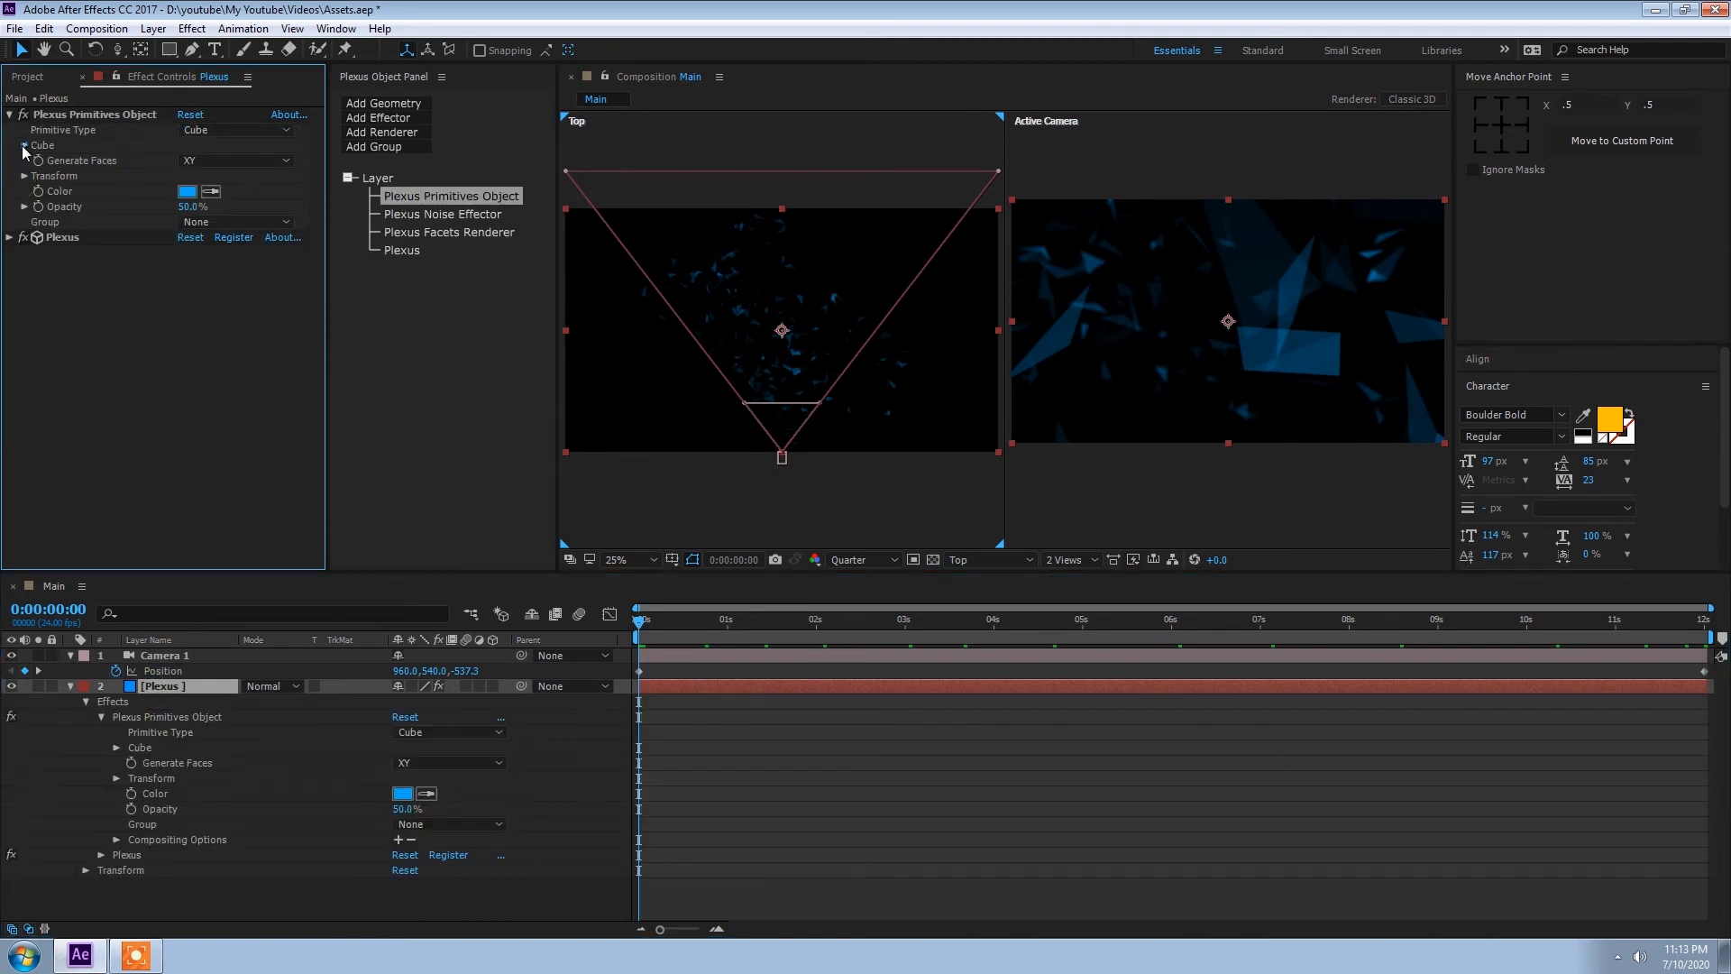
click(25, 146)
click(184, 161)
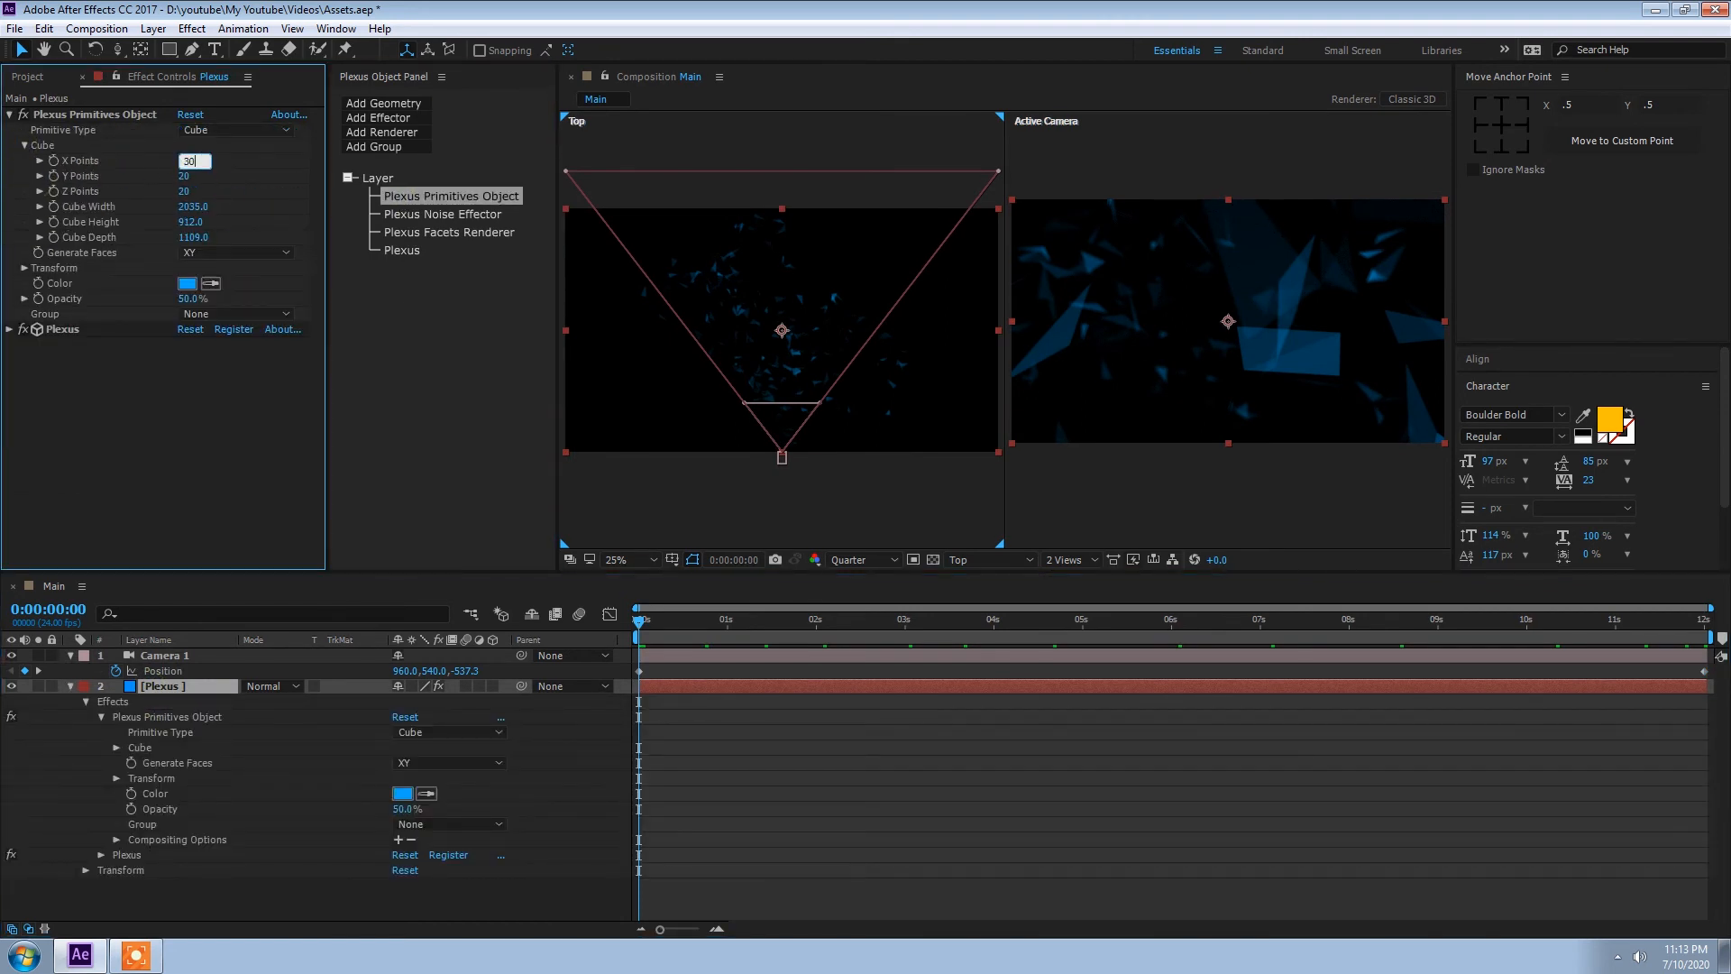
text(30)
key(Return)
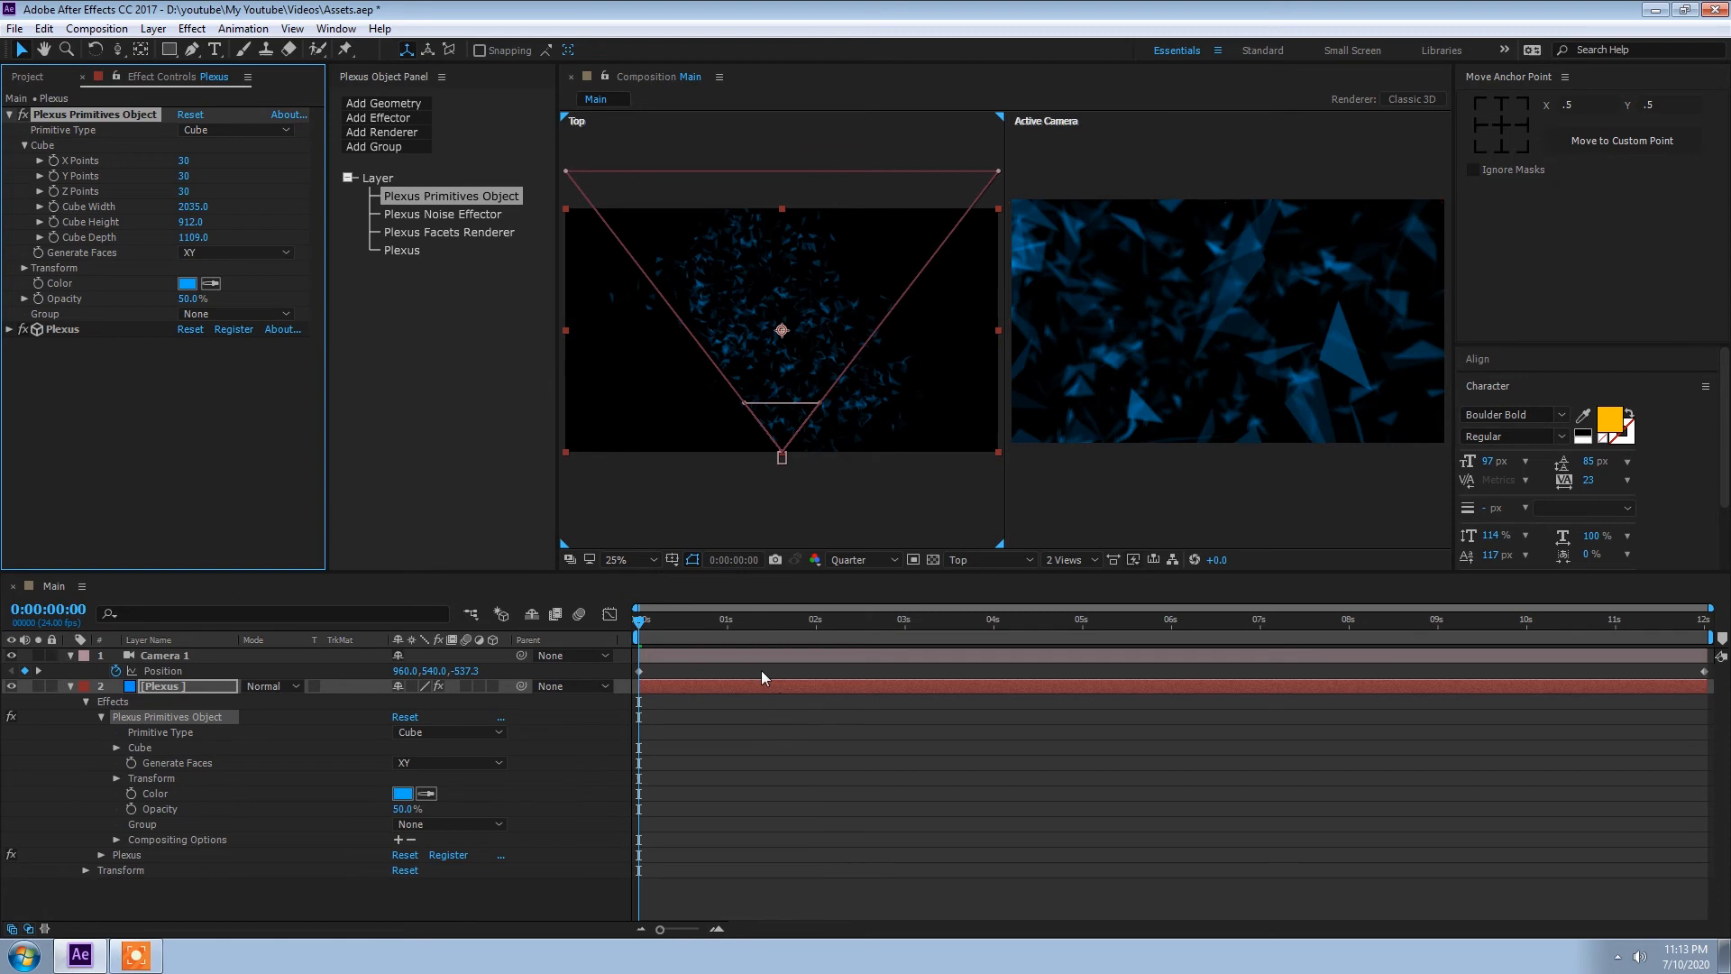
Step: Switch to a single view, set the preview resolution to Full and examine the denser facets
click(1071, 560)
click(1082, 582)
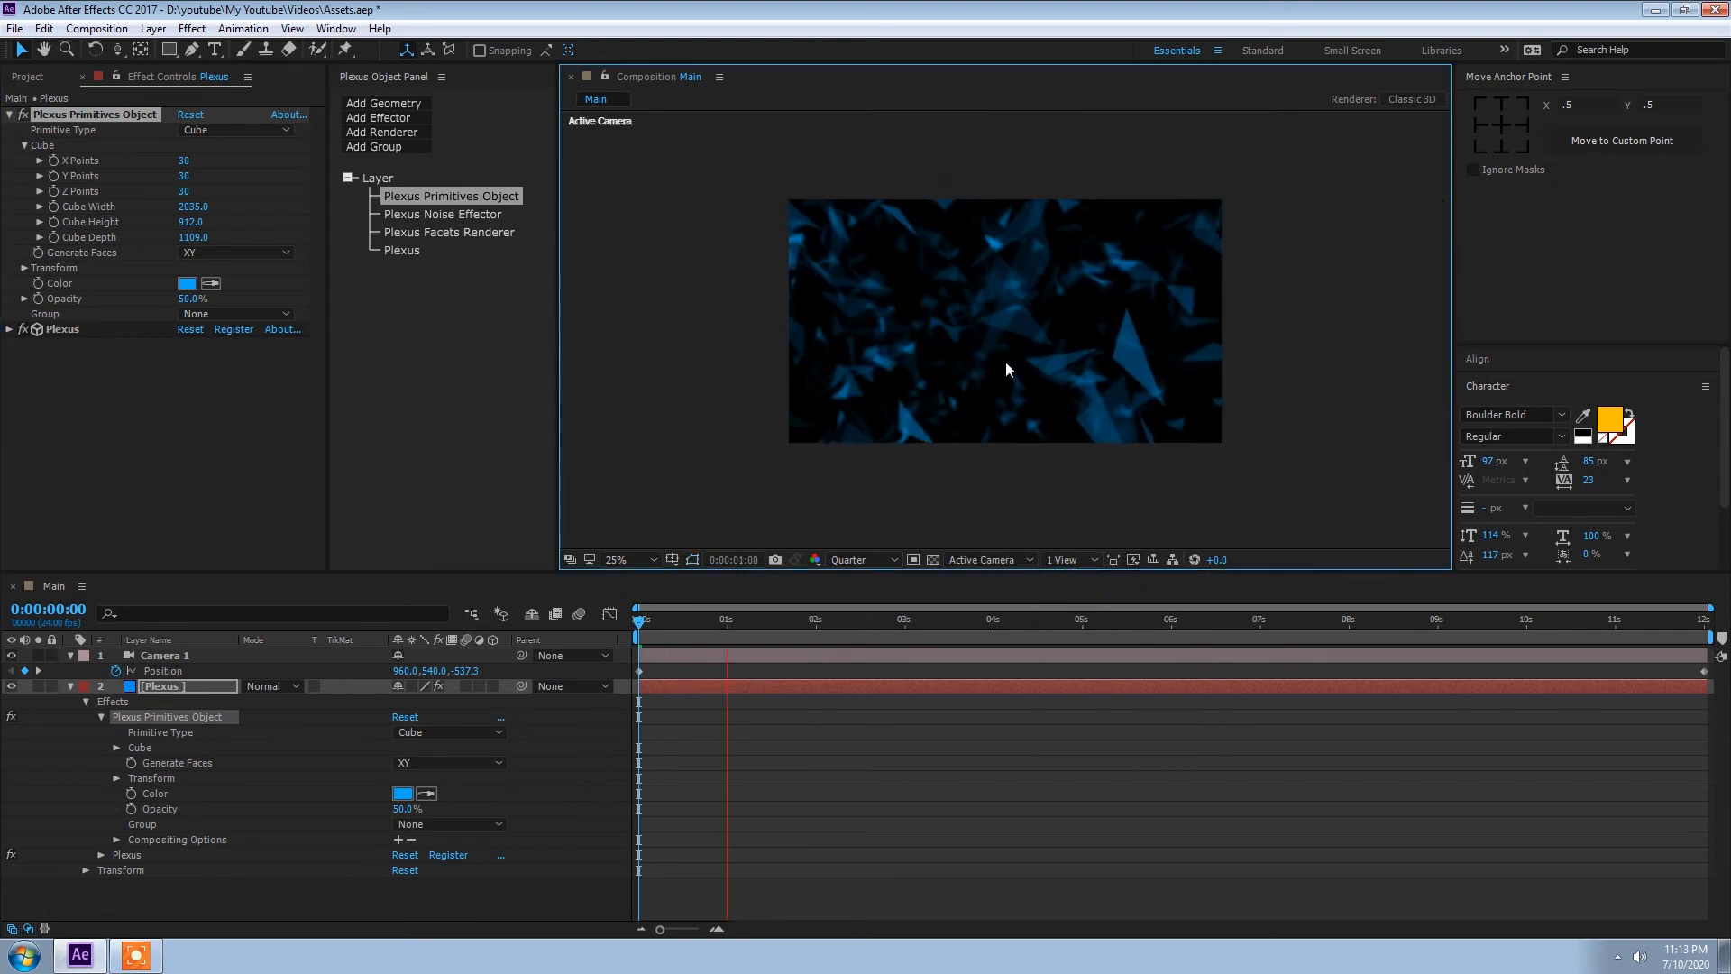
click(864, 560)
click(882, 604)
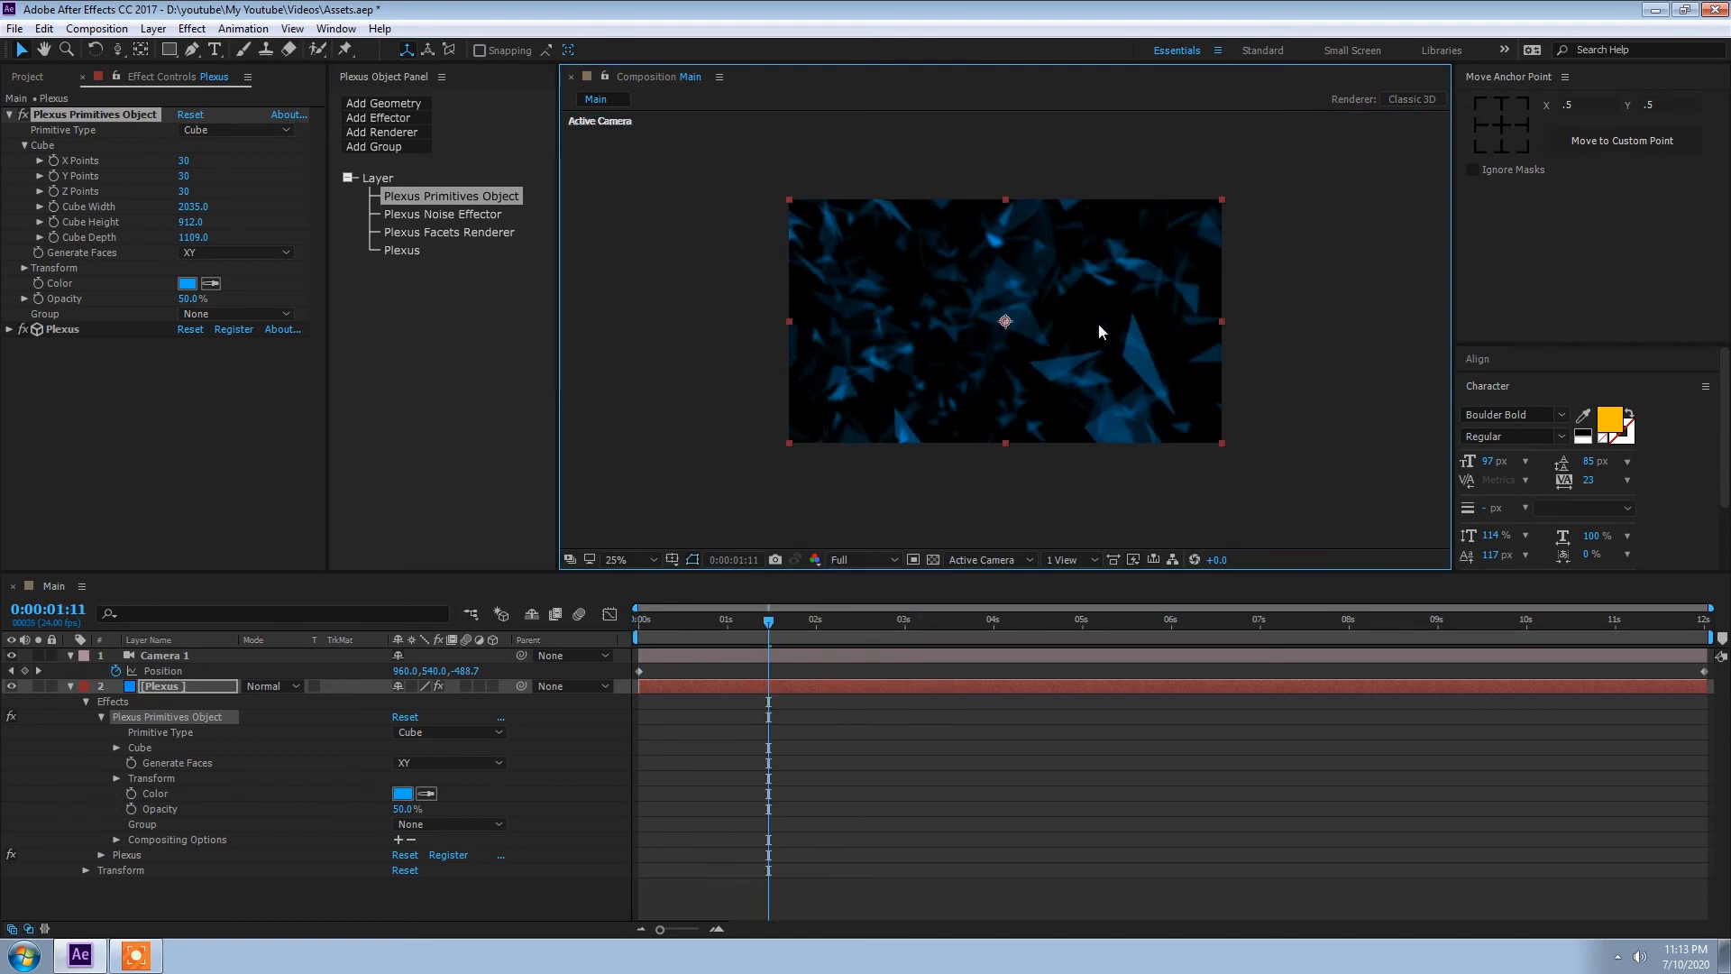
scroll(1097, 322, up, 2)
scroll(1096, 322, down, 2)
drag(768, 622, 474, 651)
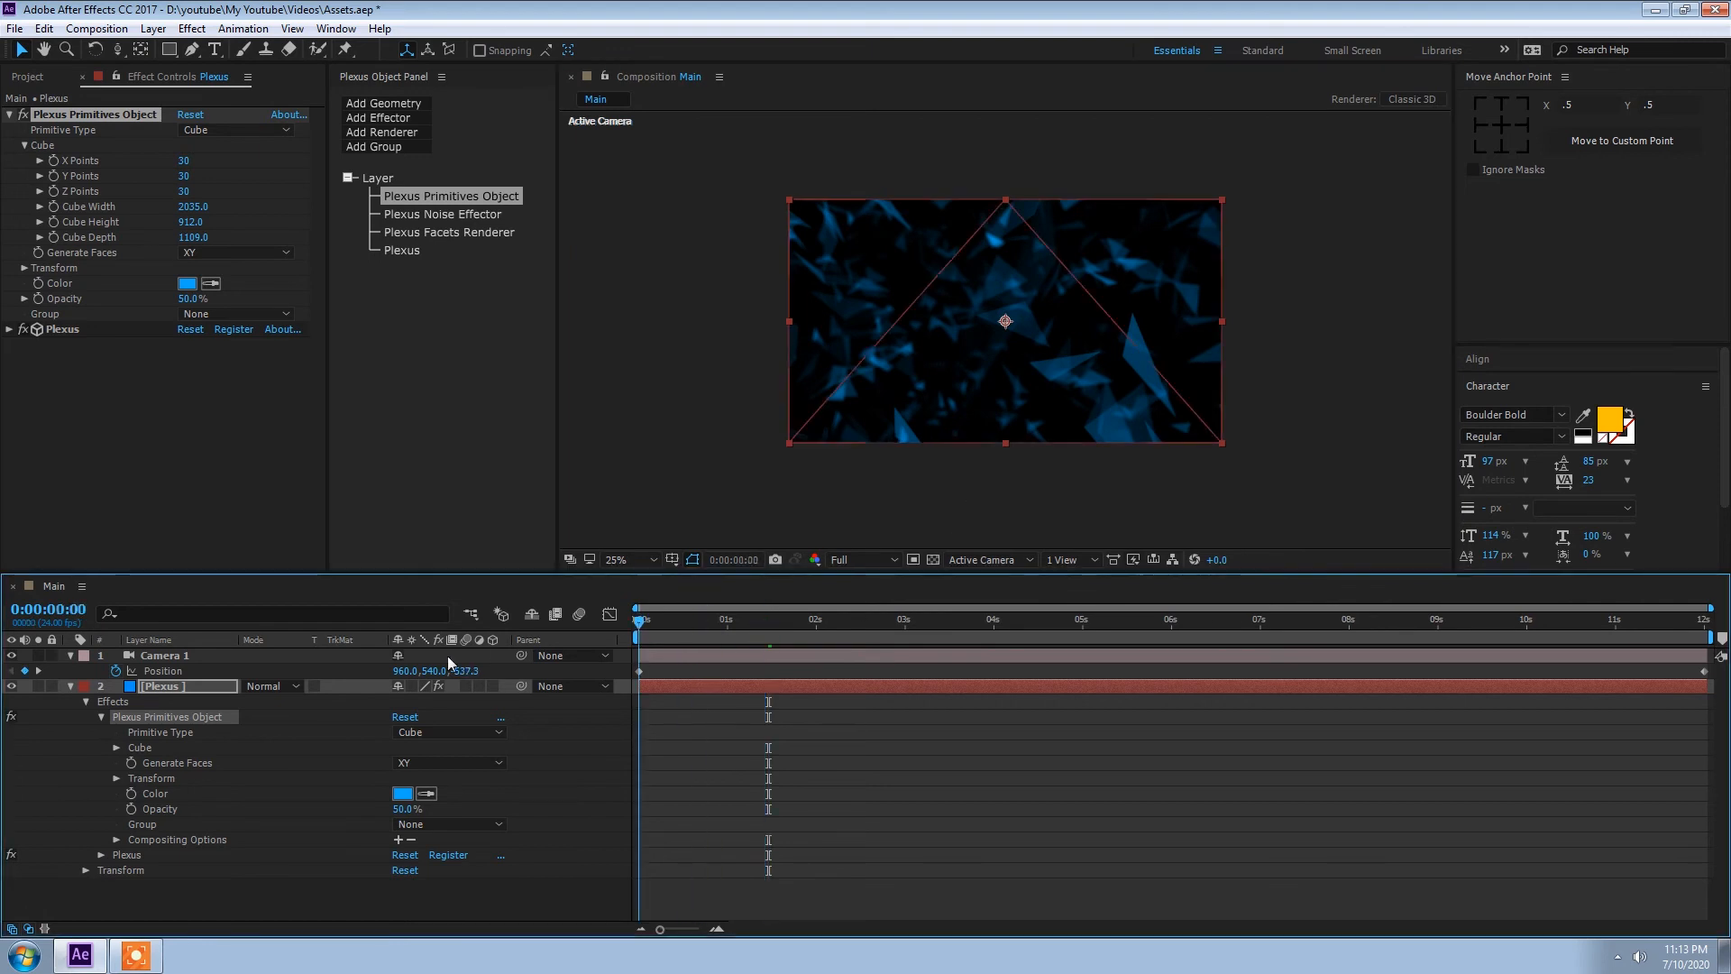
scroll(1102, 311, up, 2)
scroll(1102, 311, down, 2)
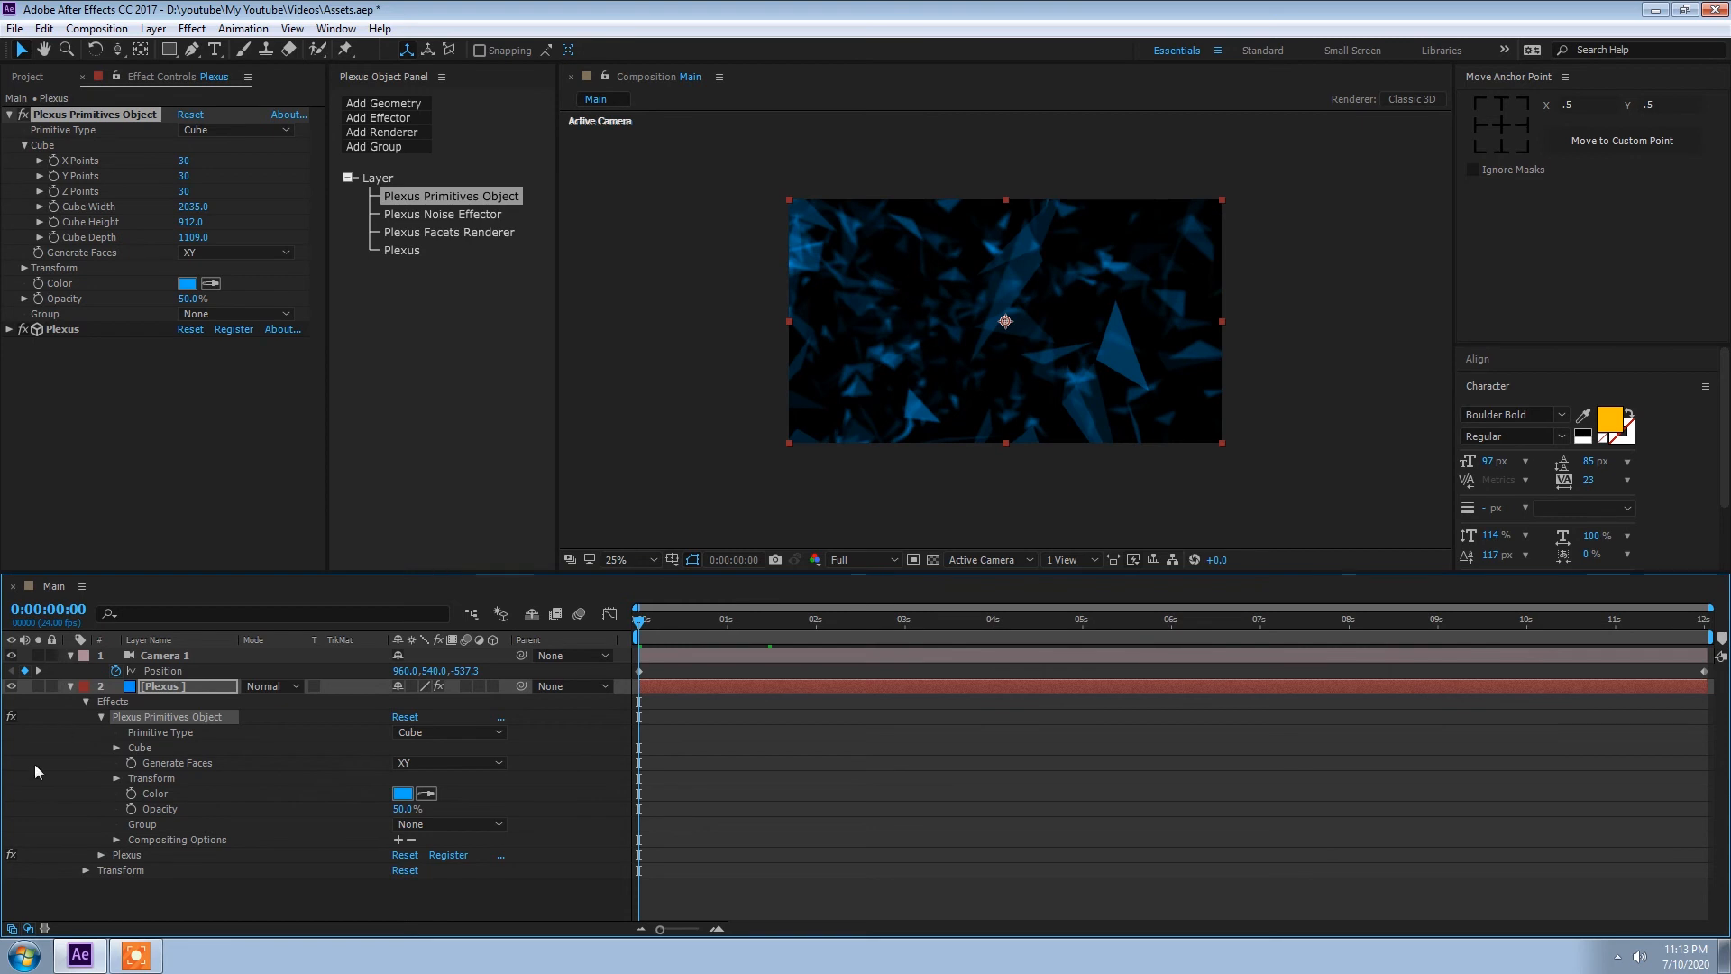
Step: Collapse the Plexus and Camera 1 layers and create a new 1920 x 1080 composition named Color Map
click(72, 688)
click(71, 669)
click(71, 657)
click(165, 756)
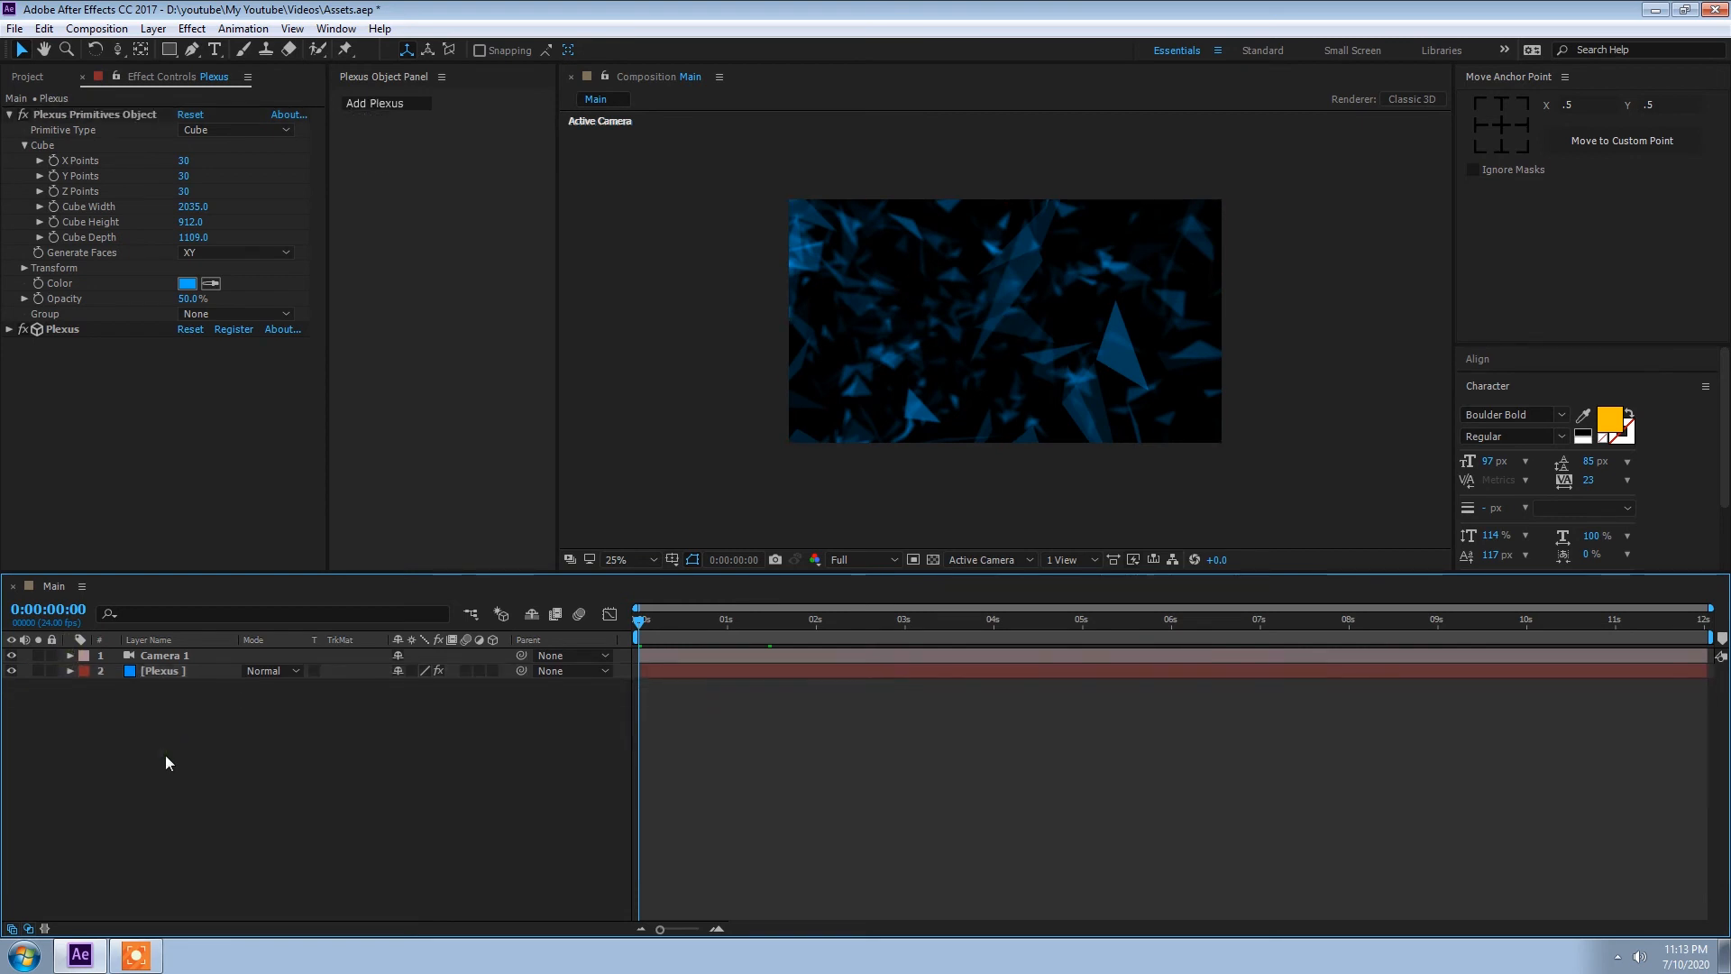
key(ctrl+n)
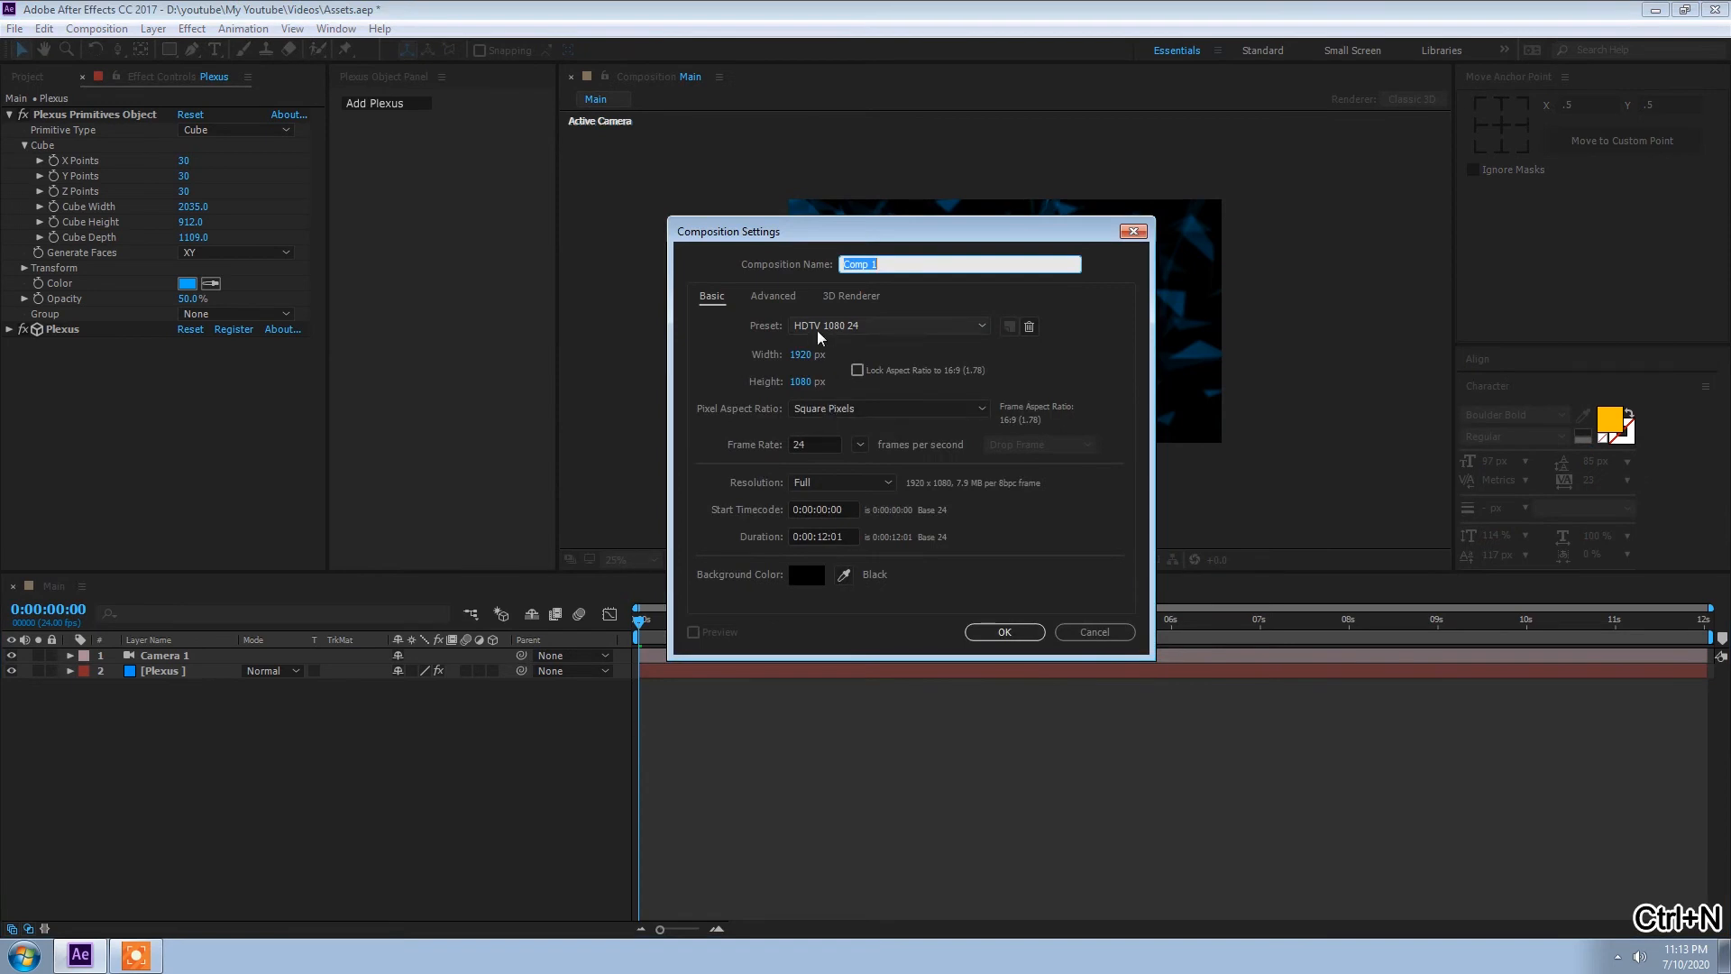
text(Colo)
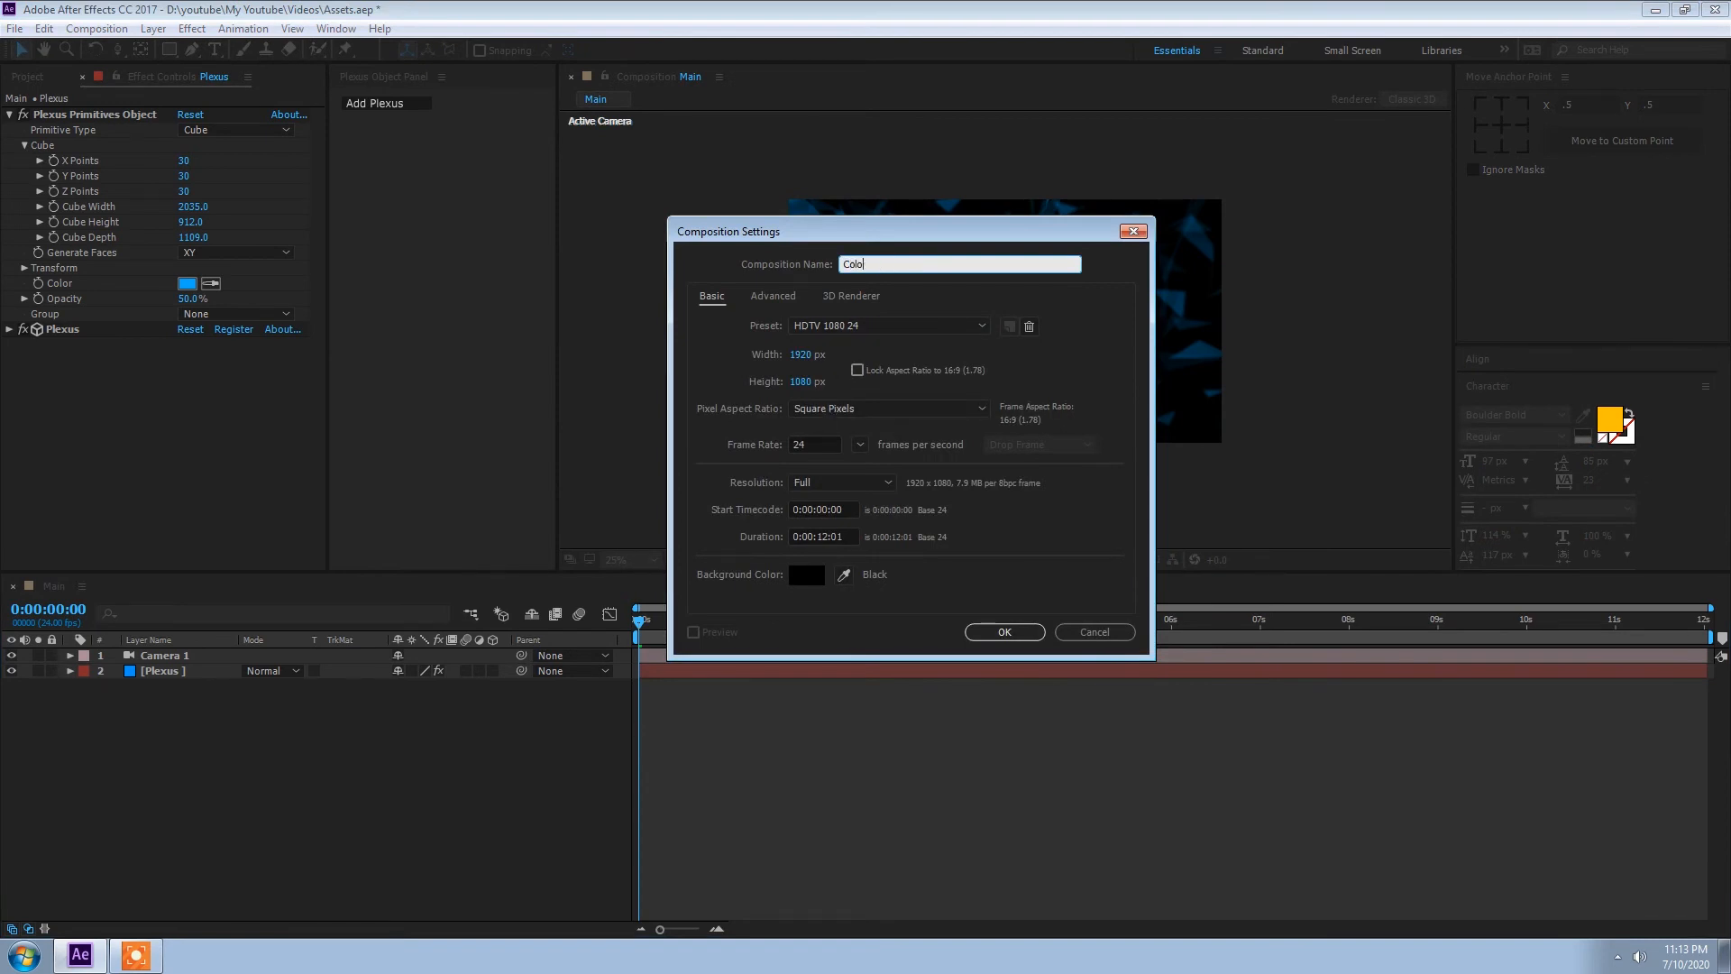
text(r Map)
key(Return)
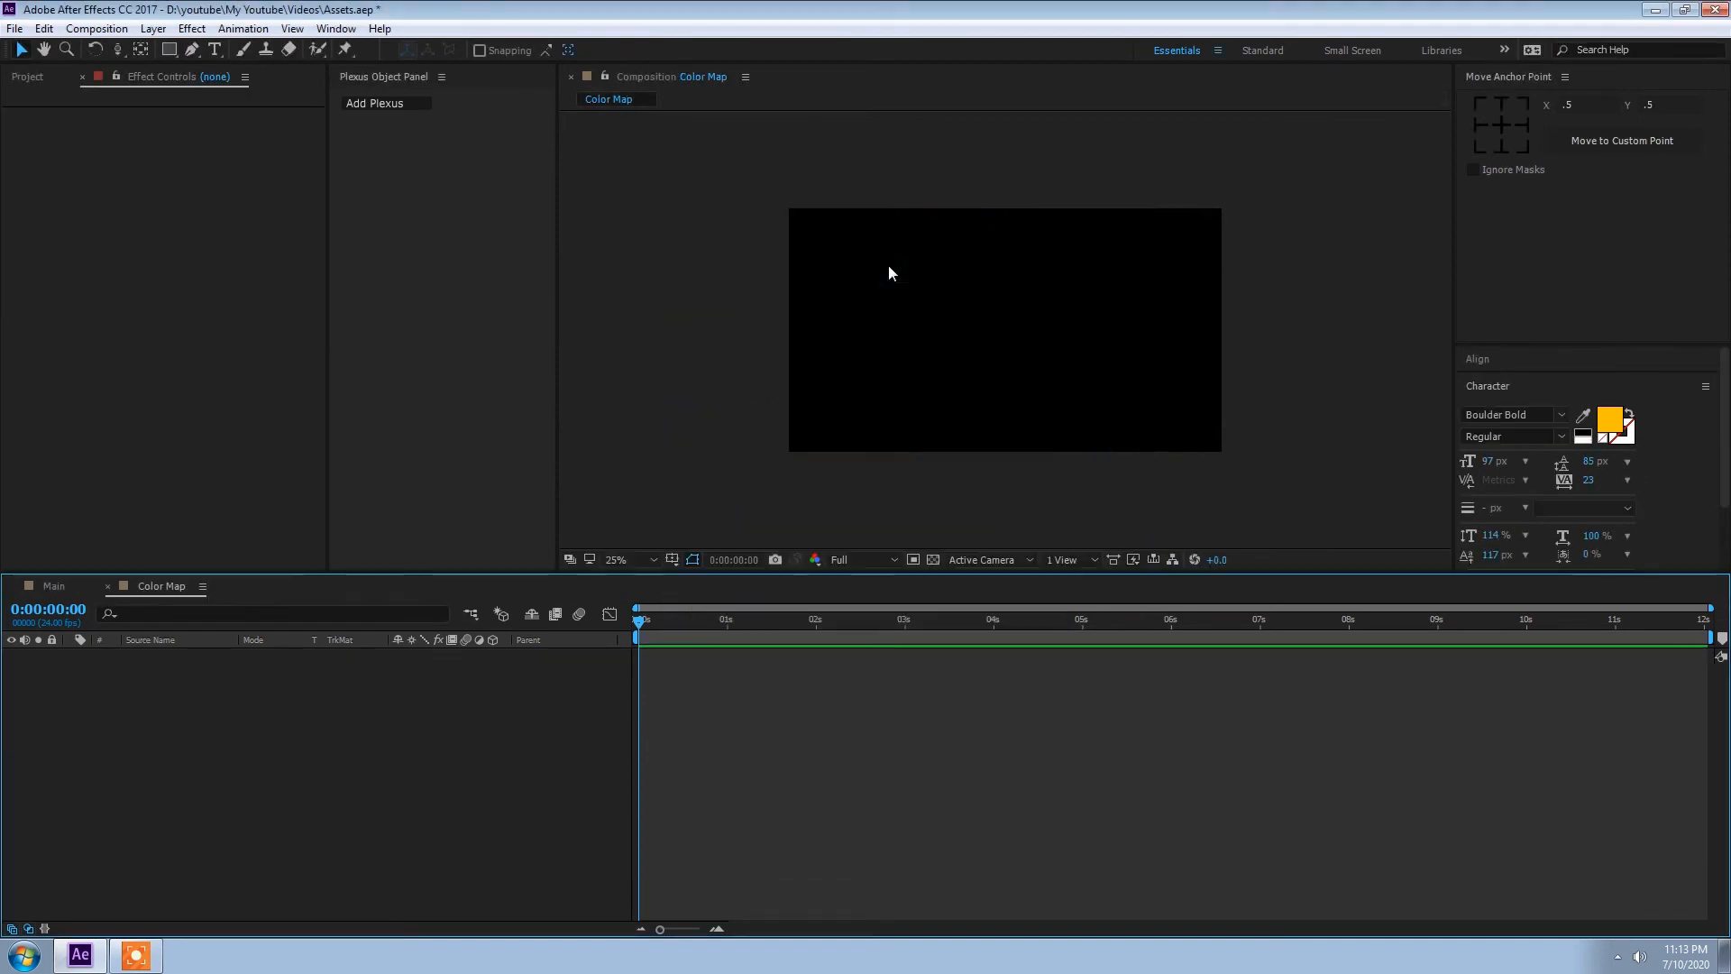
Step: Add a comp-sized blue solid named color to the Color Map composition
right_click(206, 705)
mouse_move(221, 712)
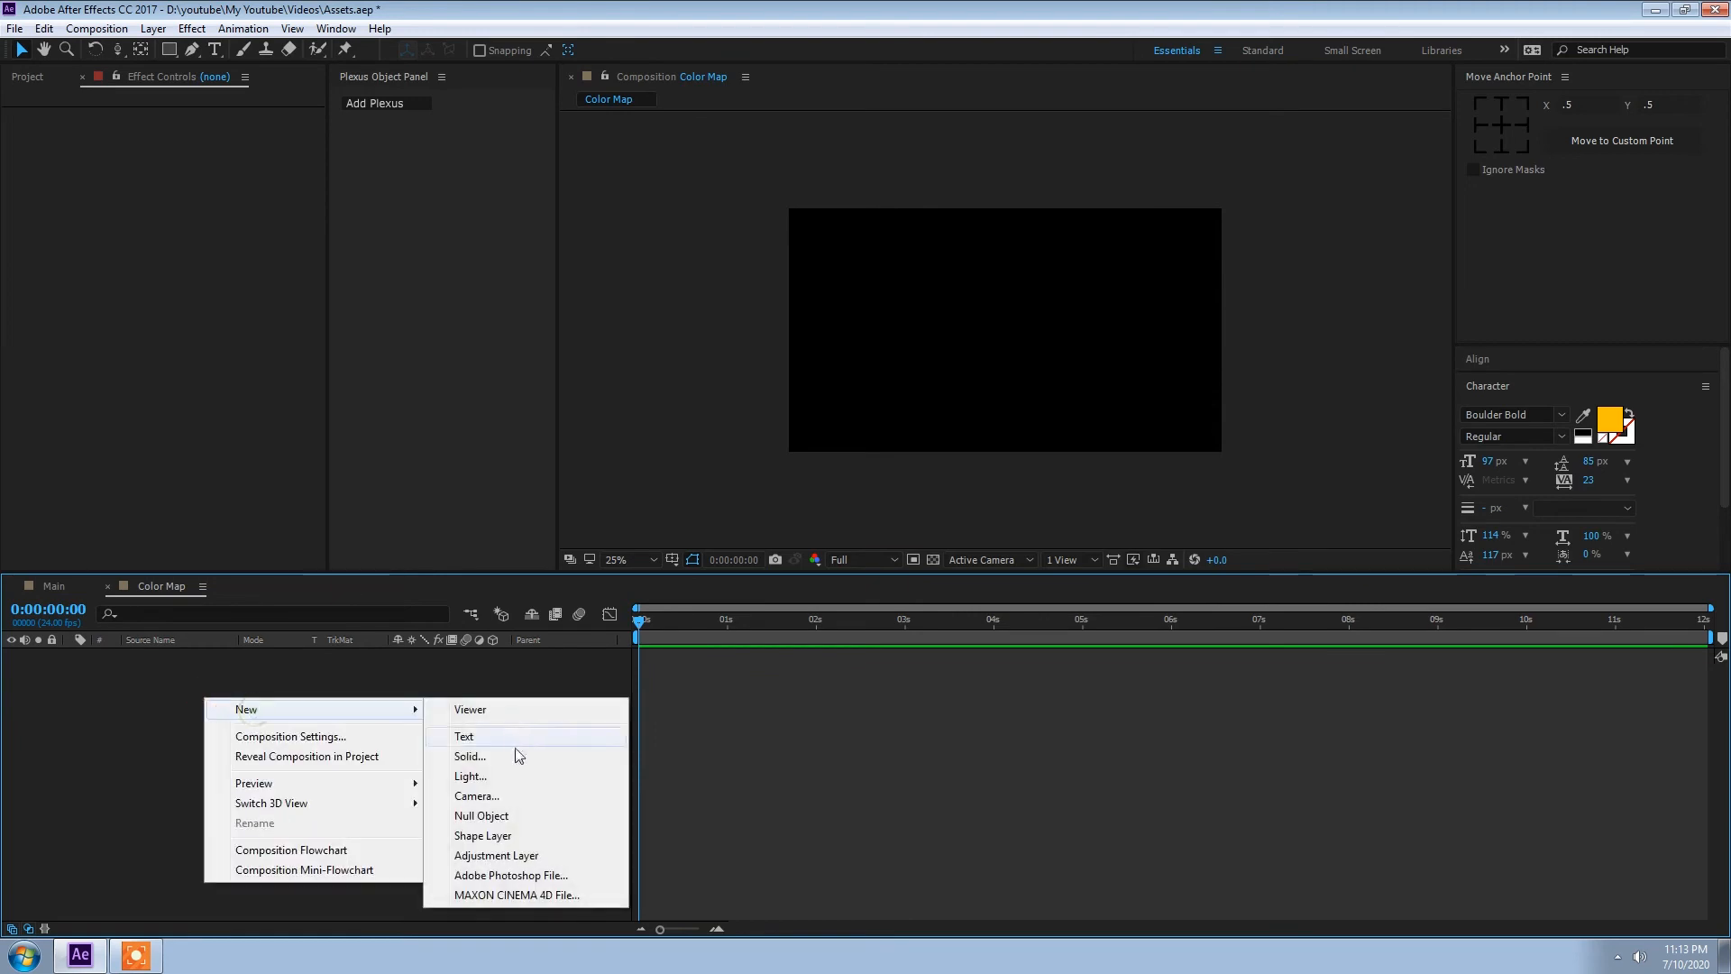
click(506, 753)
text(c)
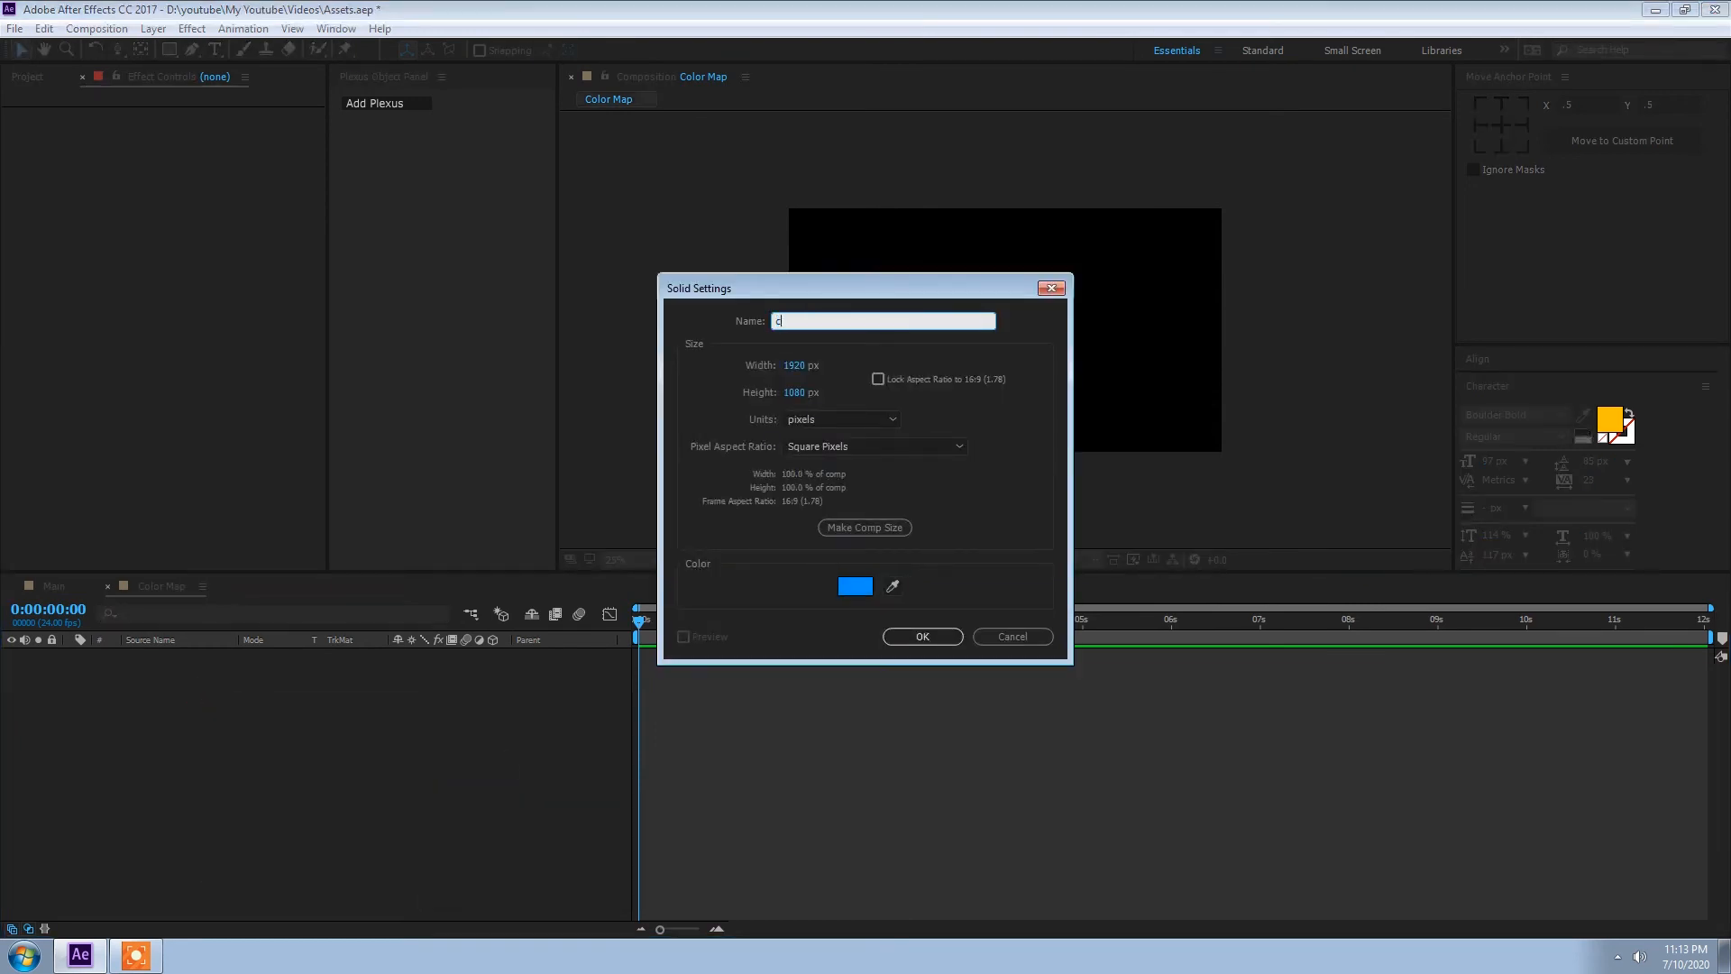
key(Return)
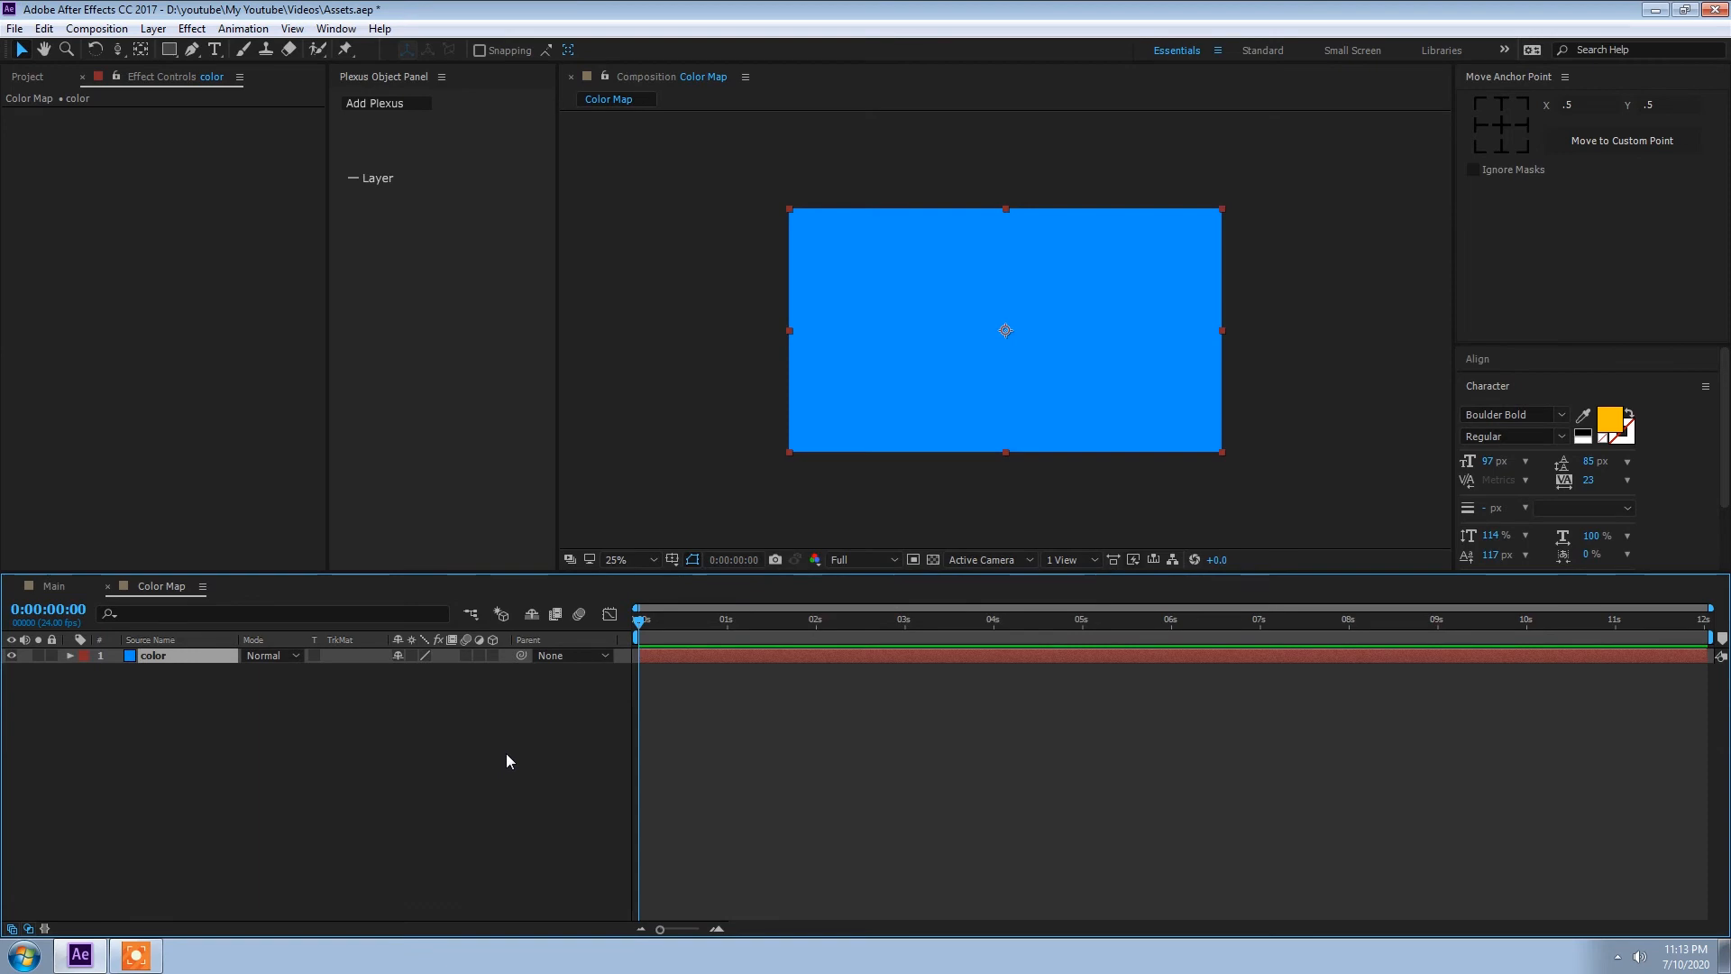
Step: Apply the 4-Color Gradient effect to the color solid
key(ctrl+space)
text(4)
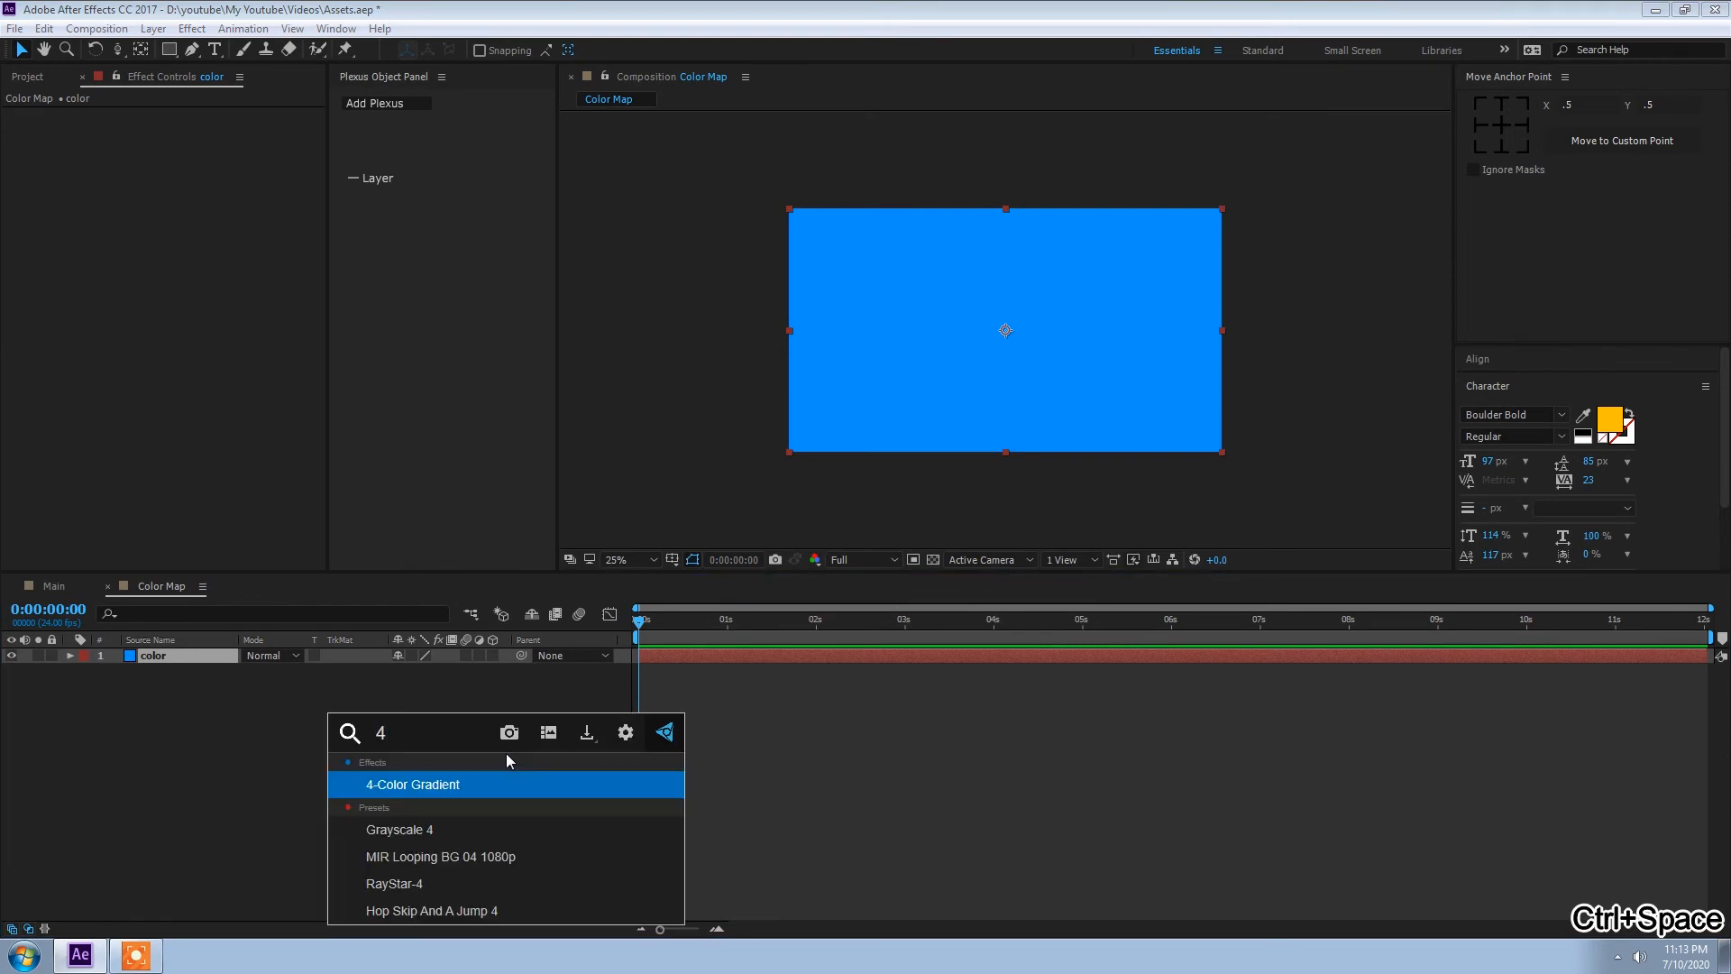
key(Return)
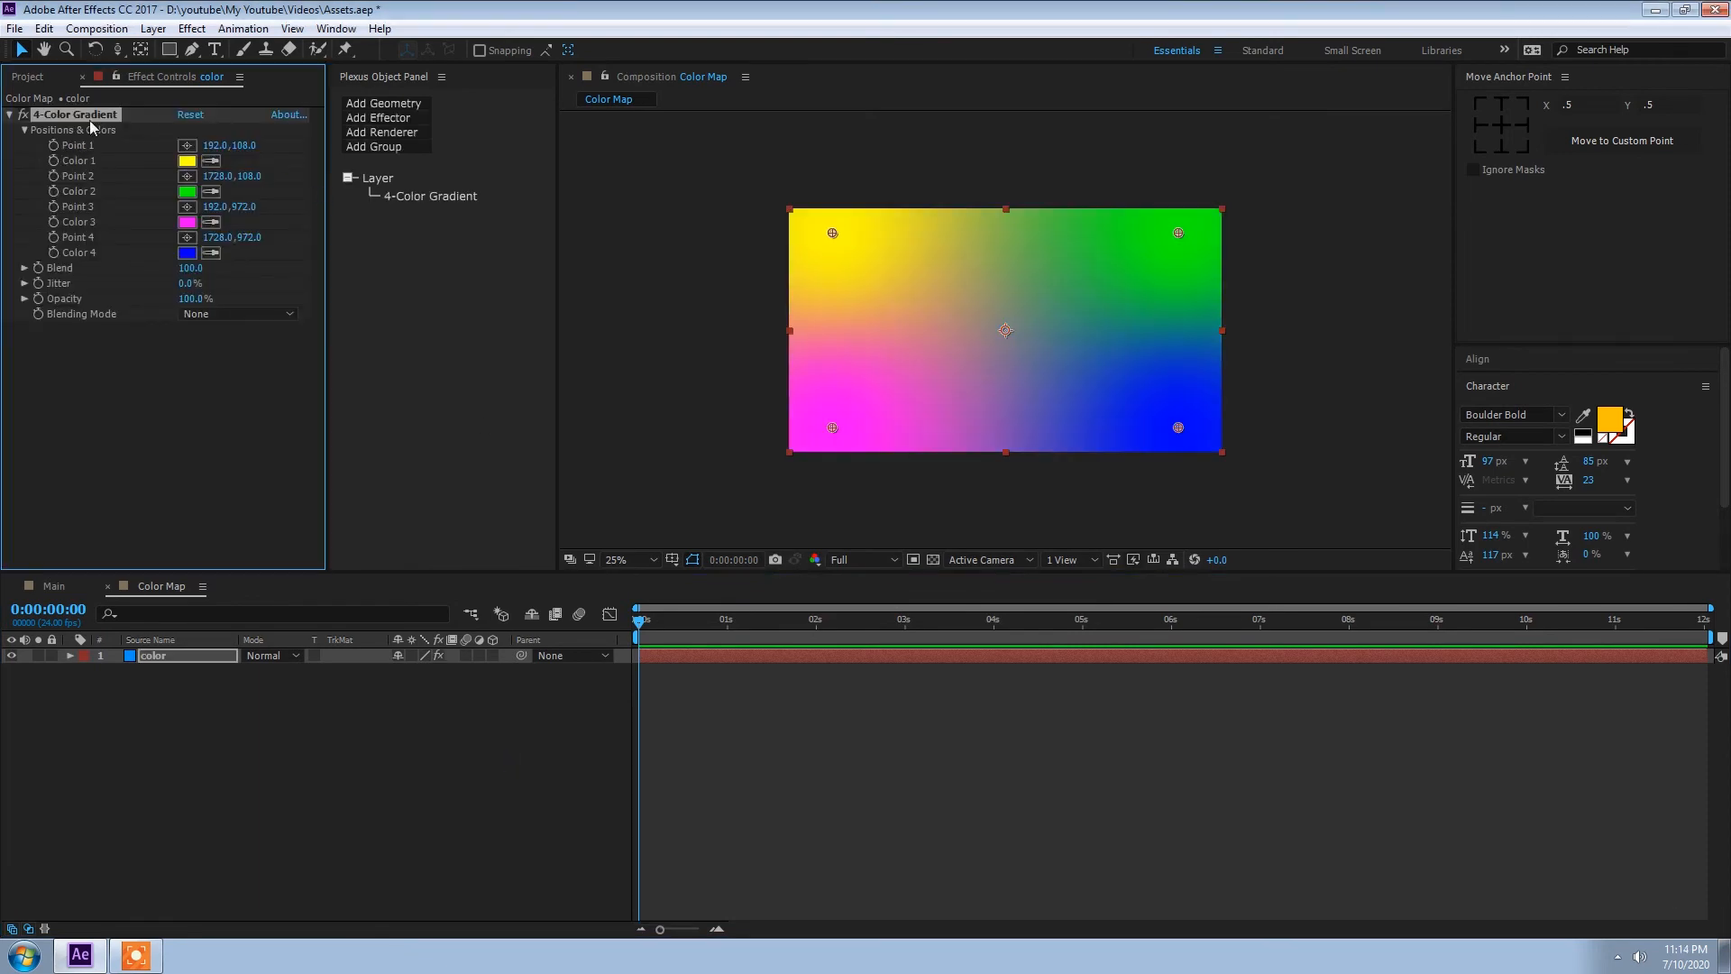
Step: Place the Color Map composition beneath the Plexus layer in Main and hide it
click(54, 586)
click(32, 77)
drag(58, 240, 34, 670)
click(11, 687)
Step: Add a Color Map effector to the Plexus layer and assign the 3. Color Map layer as its map
click(162, 671)
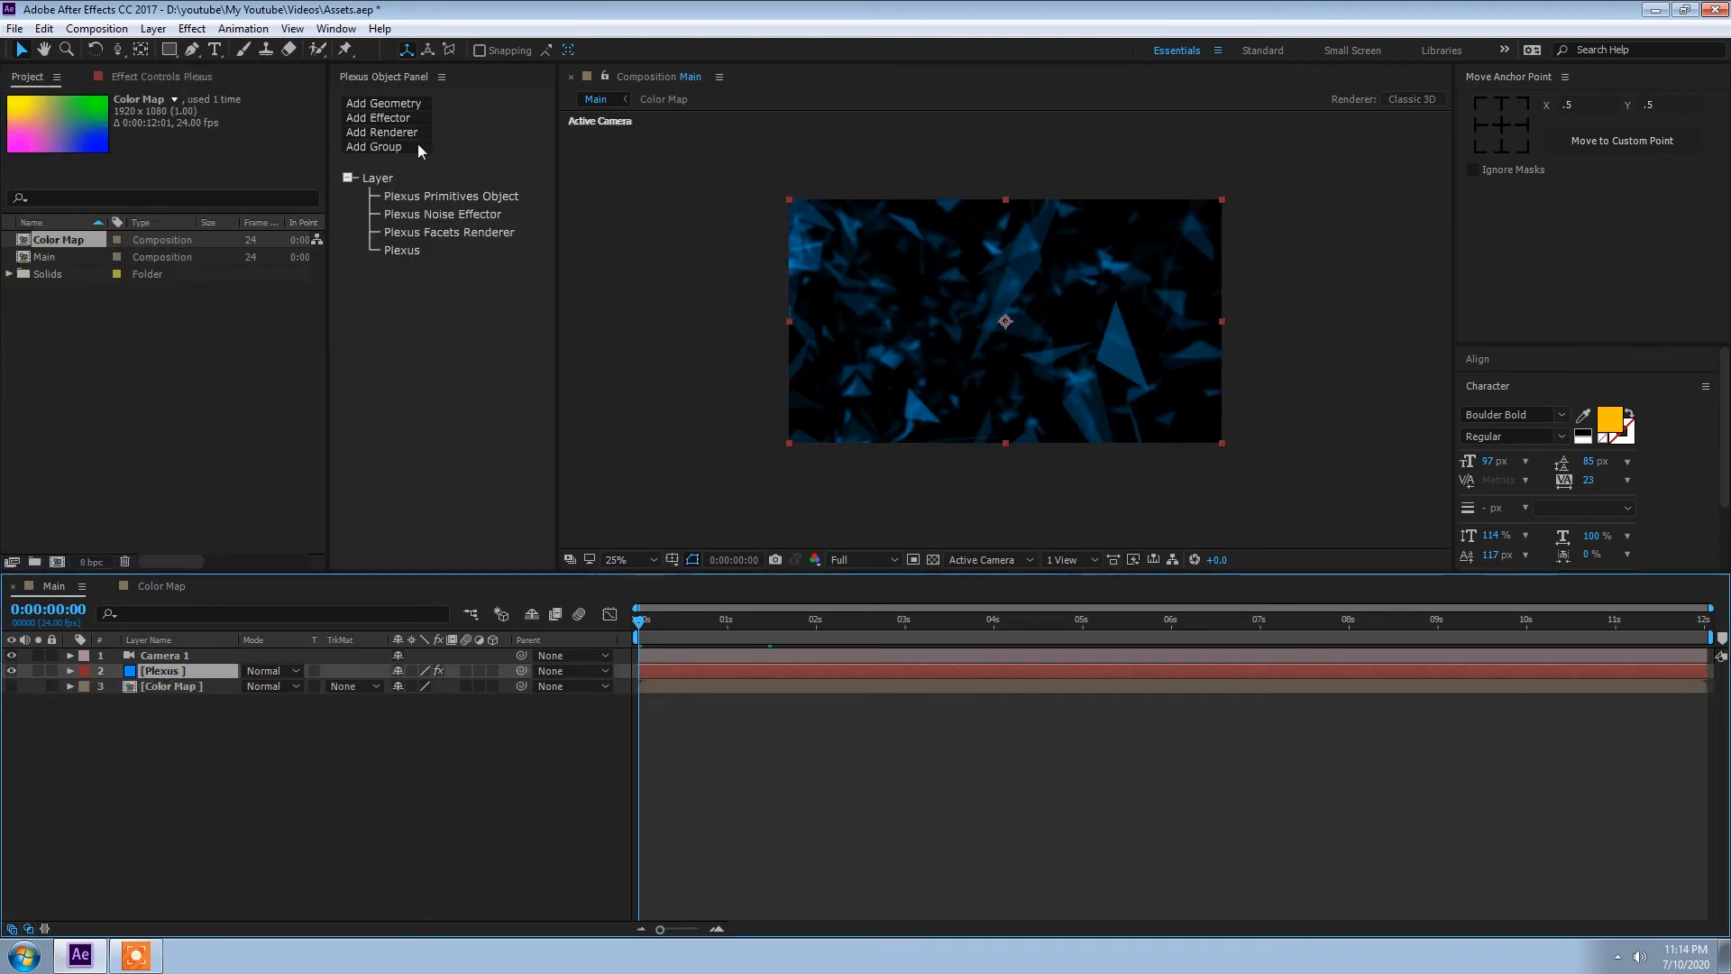
click(402, 120)
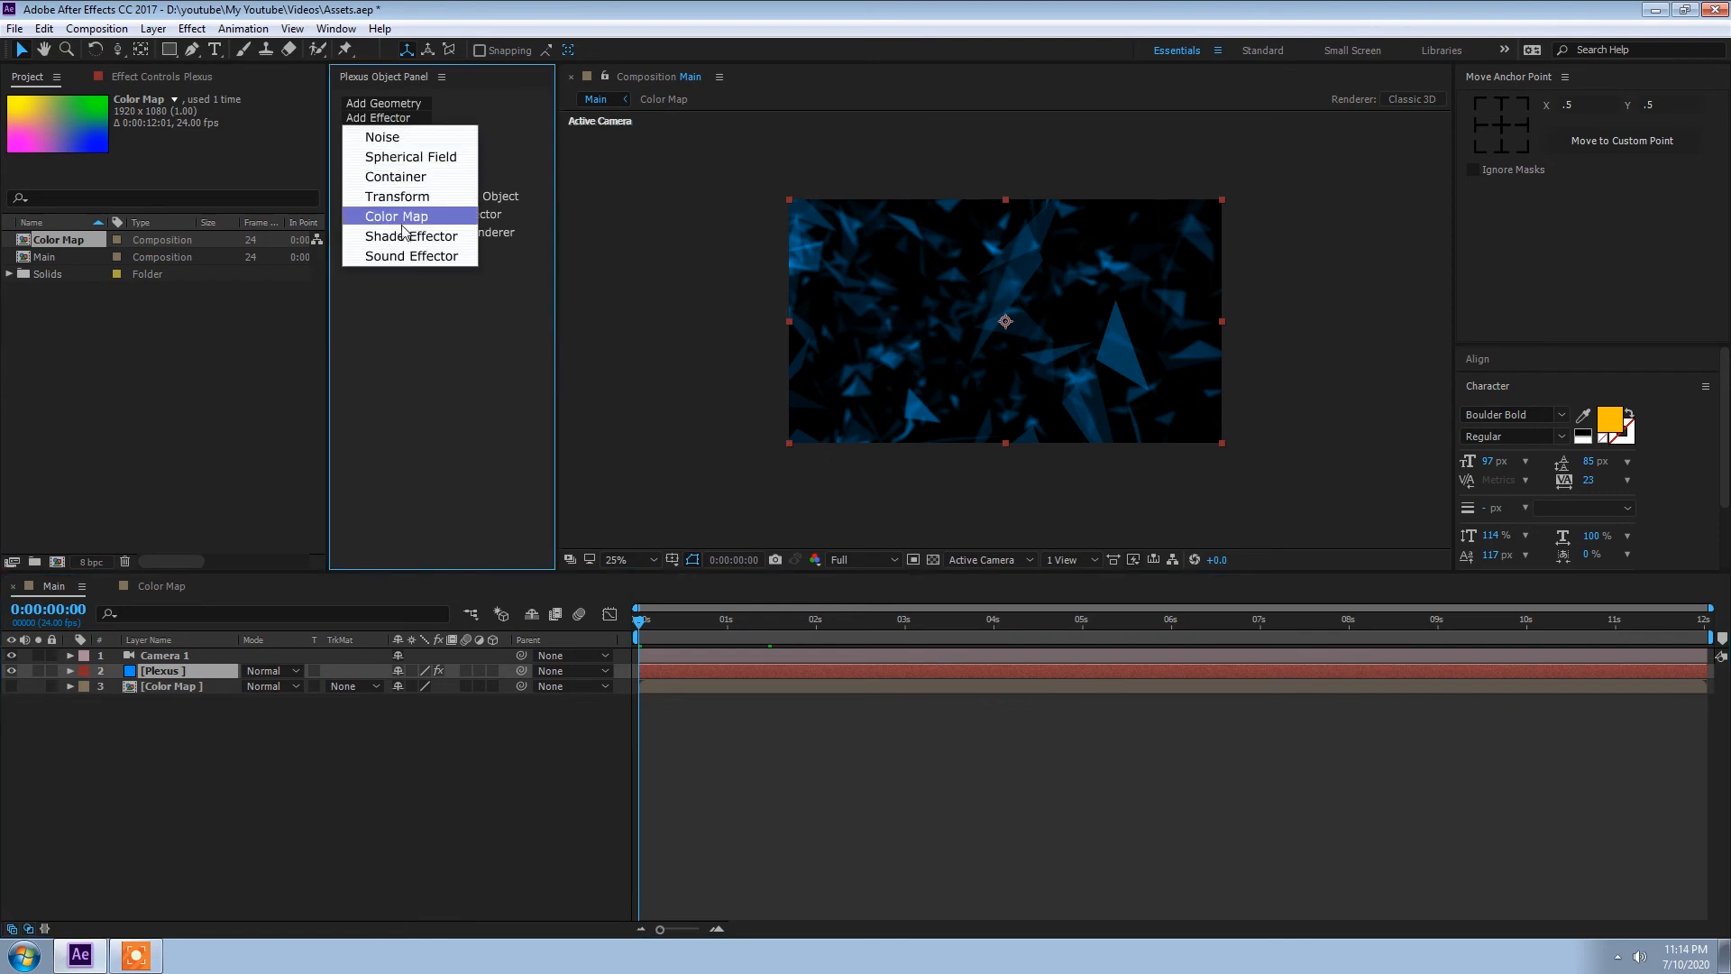
click(403, 219)
click(426, 233)
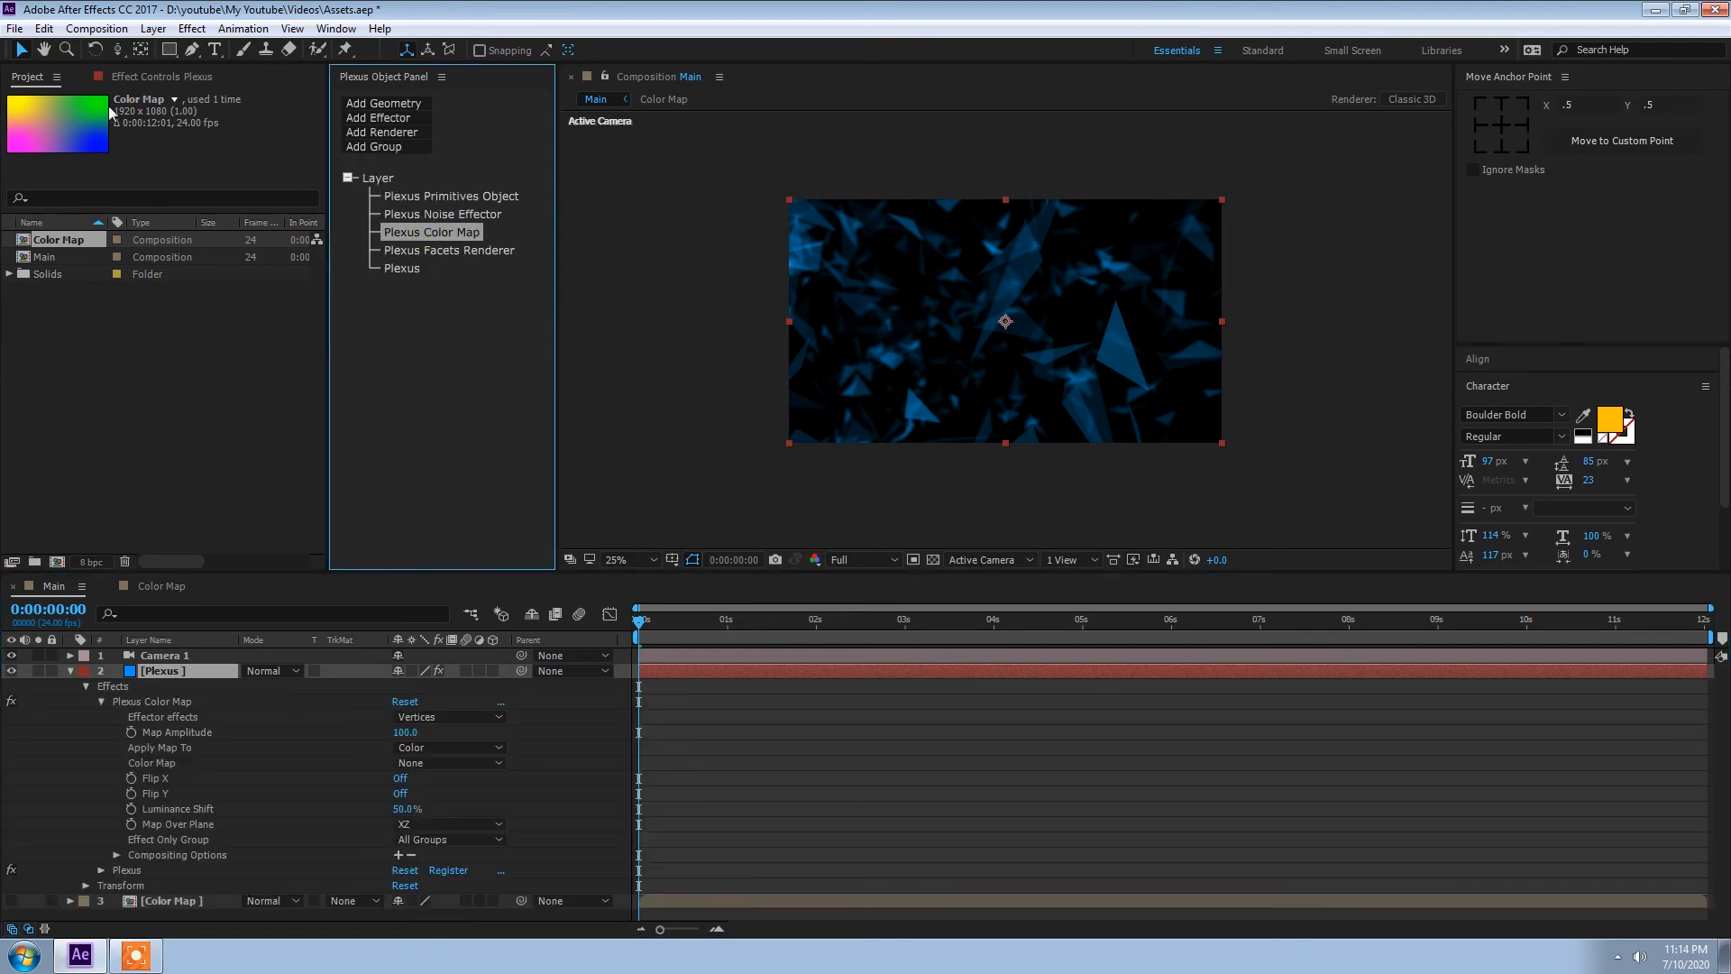
click(155, 80)
click(239, 176)
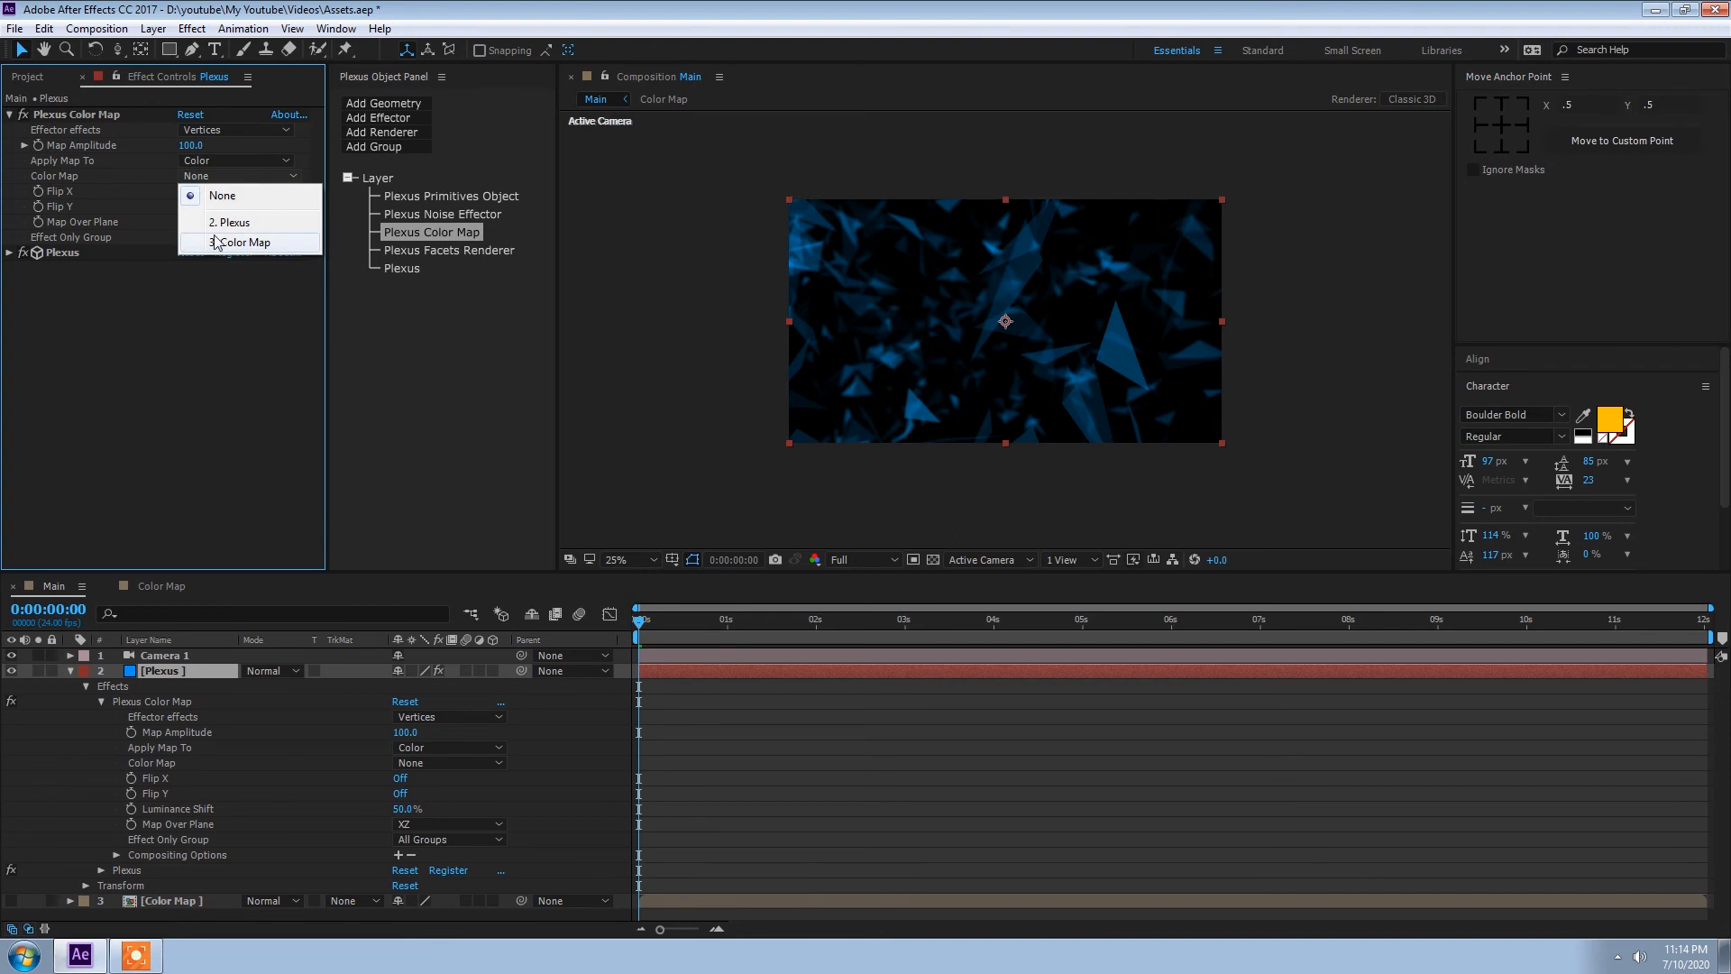
click(251, 243)
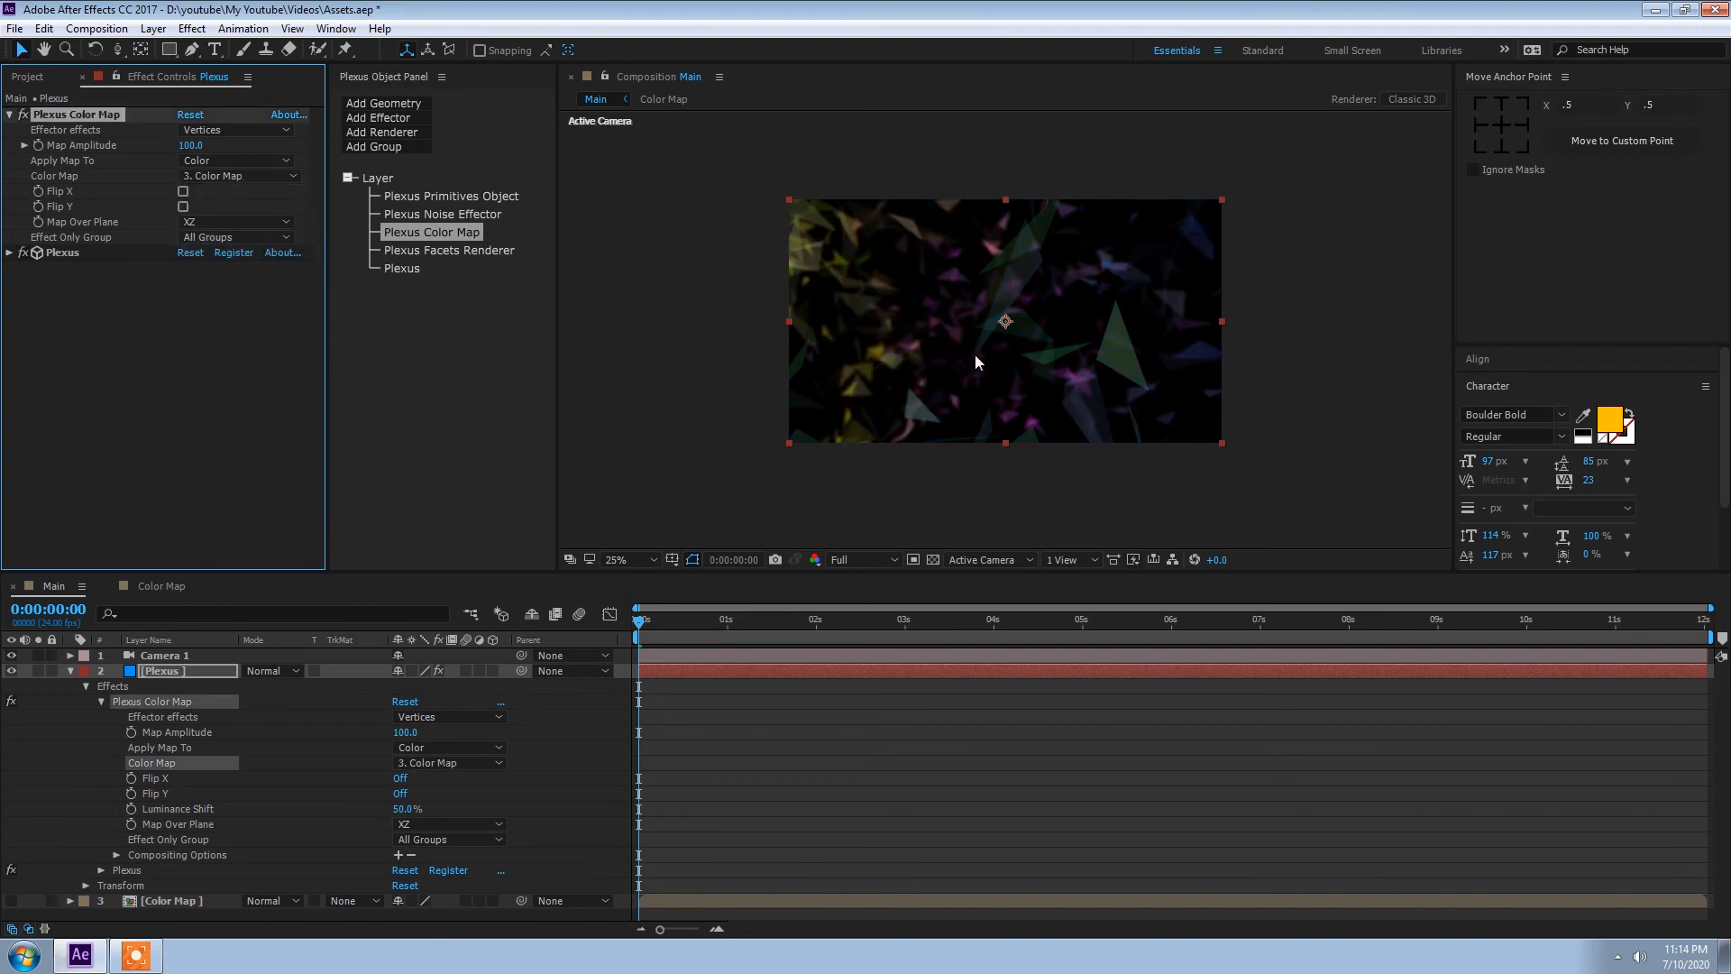
click(71, 672)
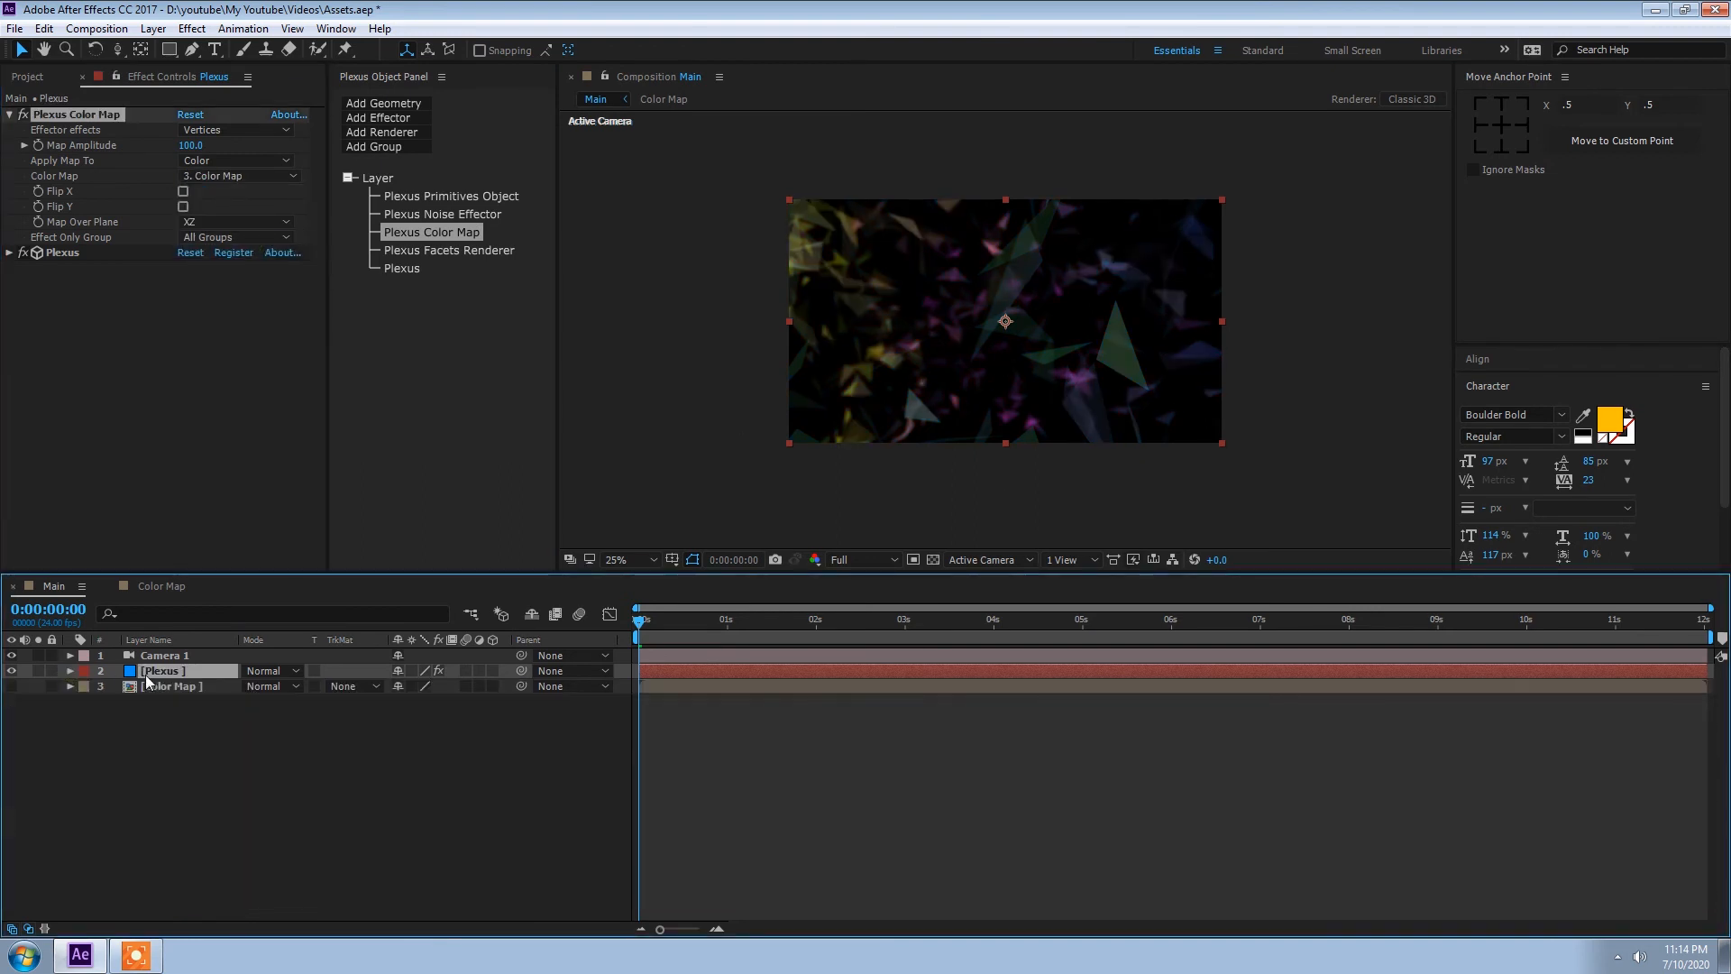
Step: In the Color Map composition, set Color 2 of the 4-Color Gradient to cyan 00E4FF
click(153, 591)
click(187, 192)
click(405, 430)
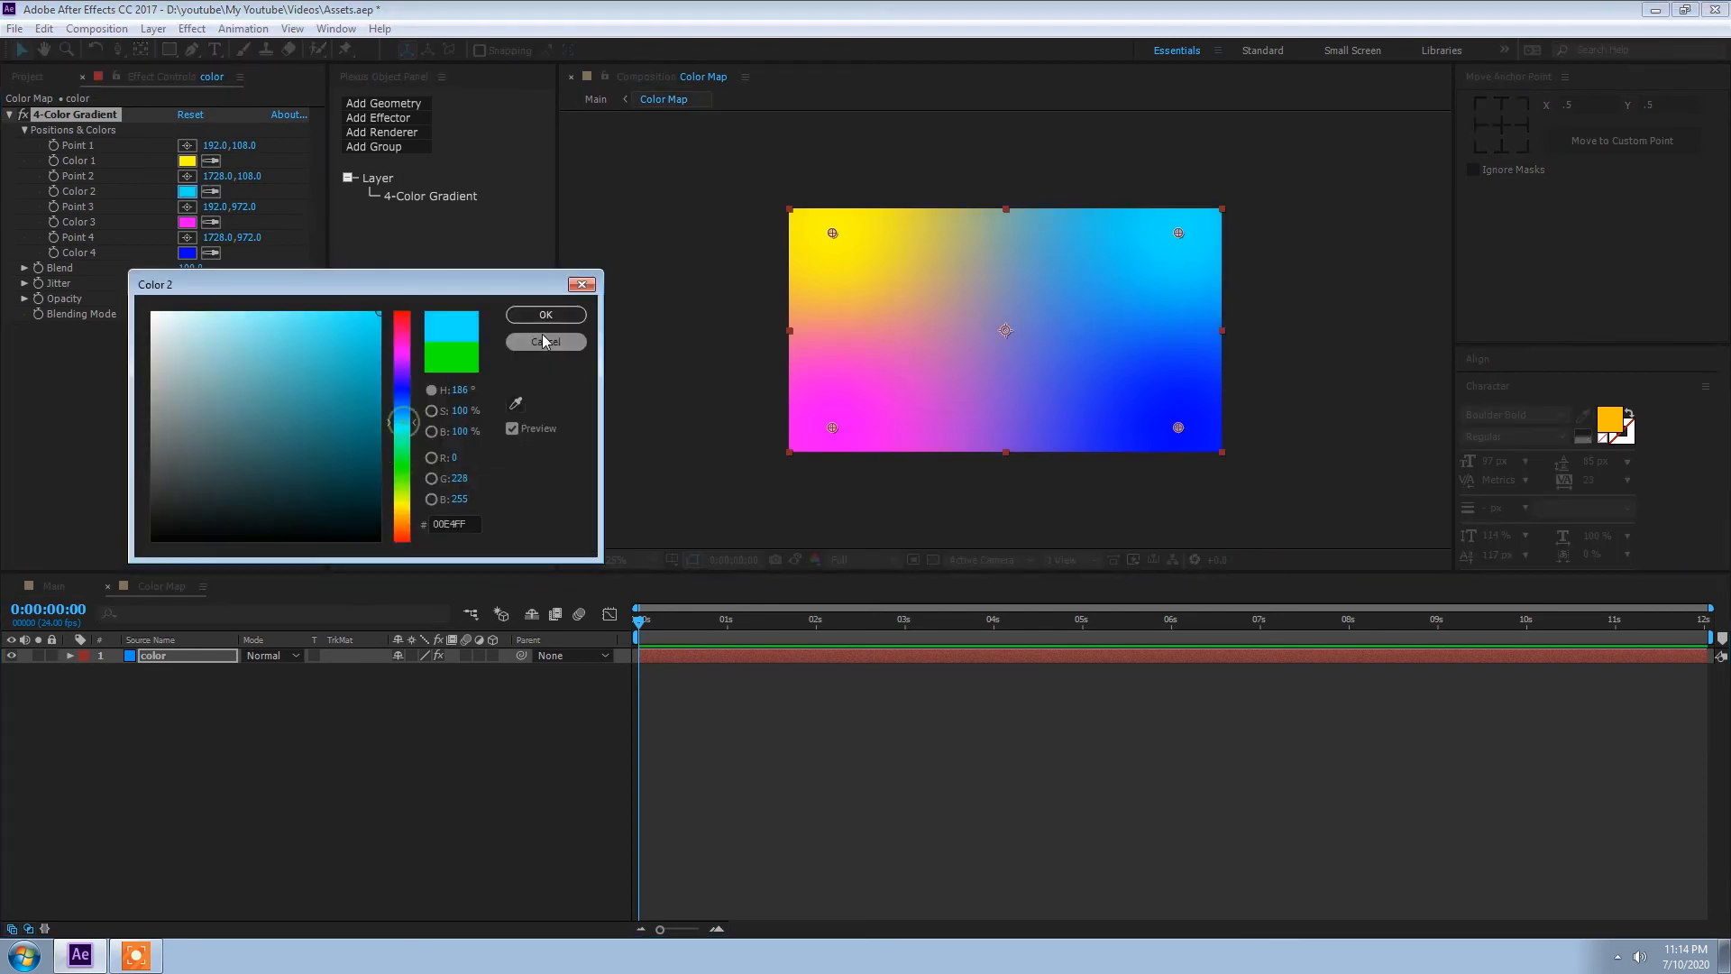
click(545, 314)
Step: Change Color 1 of the 4-Color Gradient to a fully saturated green
click(187, 160)
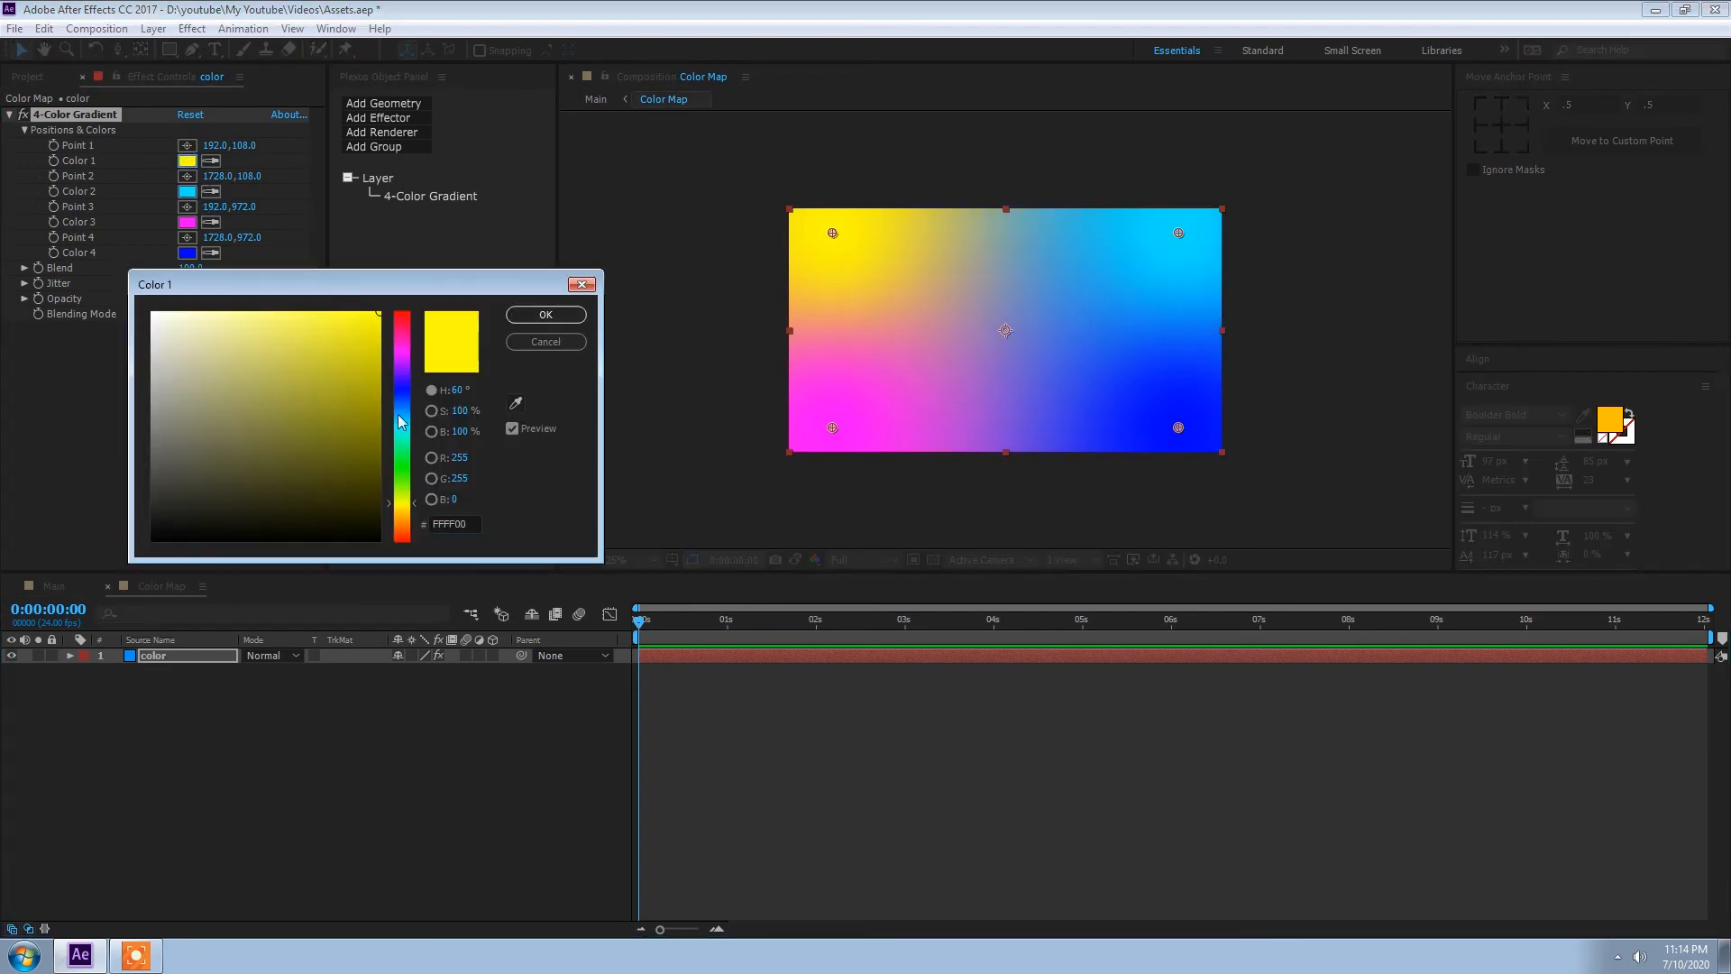
click(402, 397)
click(406, 448)
click(545, 314)
Step: Keep Color 3 of the 4-Color Gradient as magenta FF00FF and change Color 4 to orange-yellow
click(186, 222)
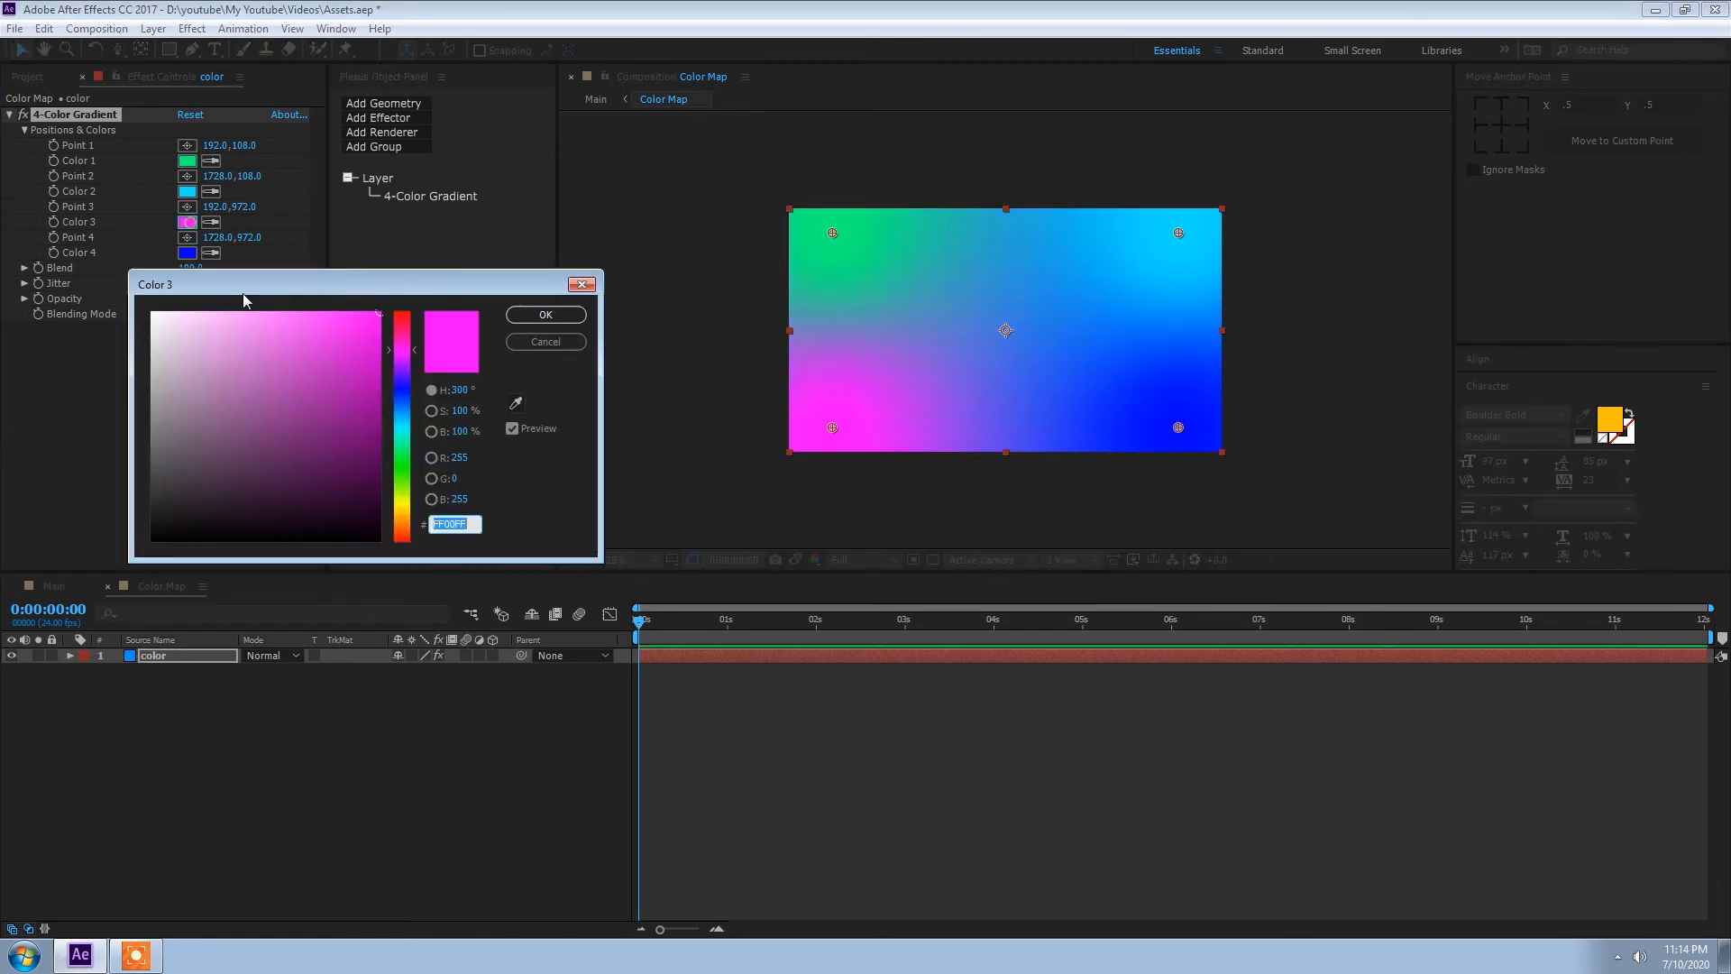
click(546, 314)
click(186, 252)
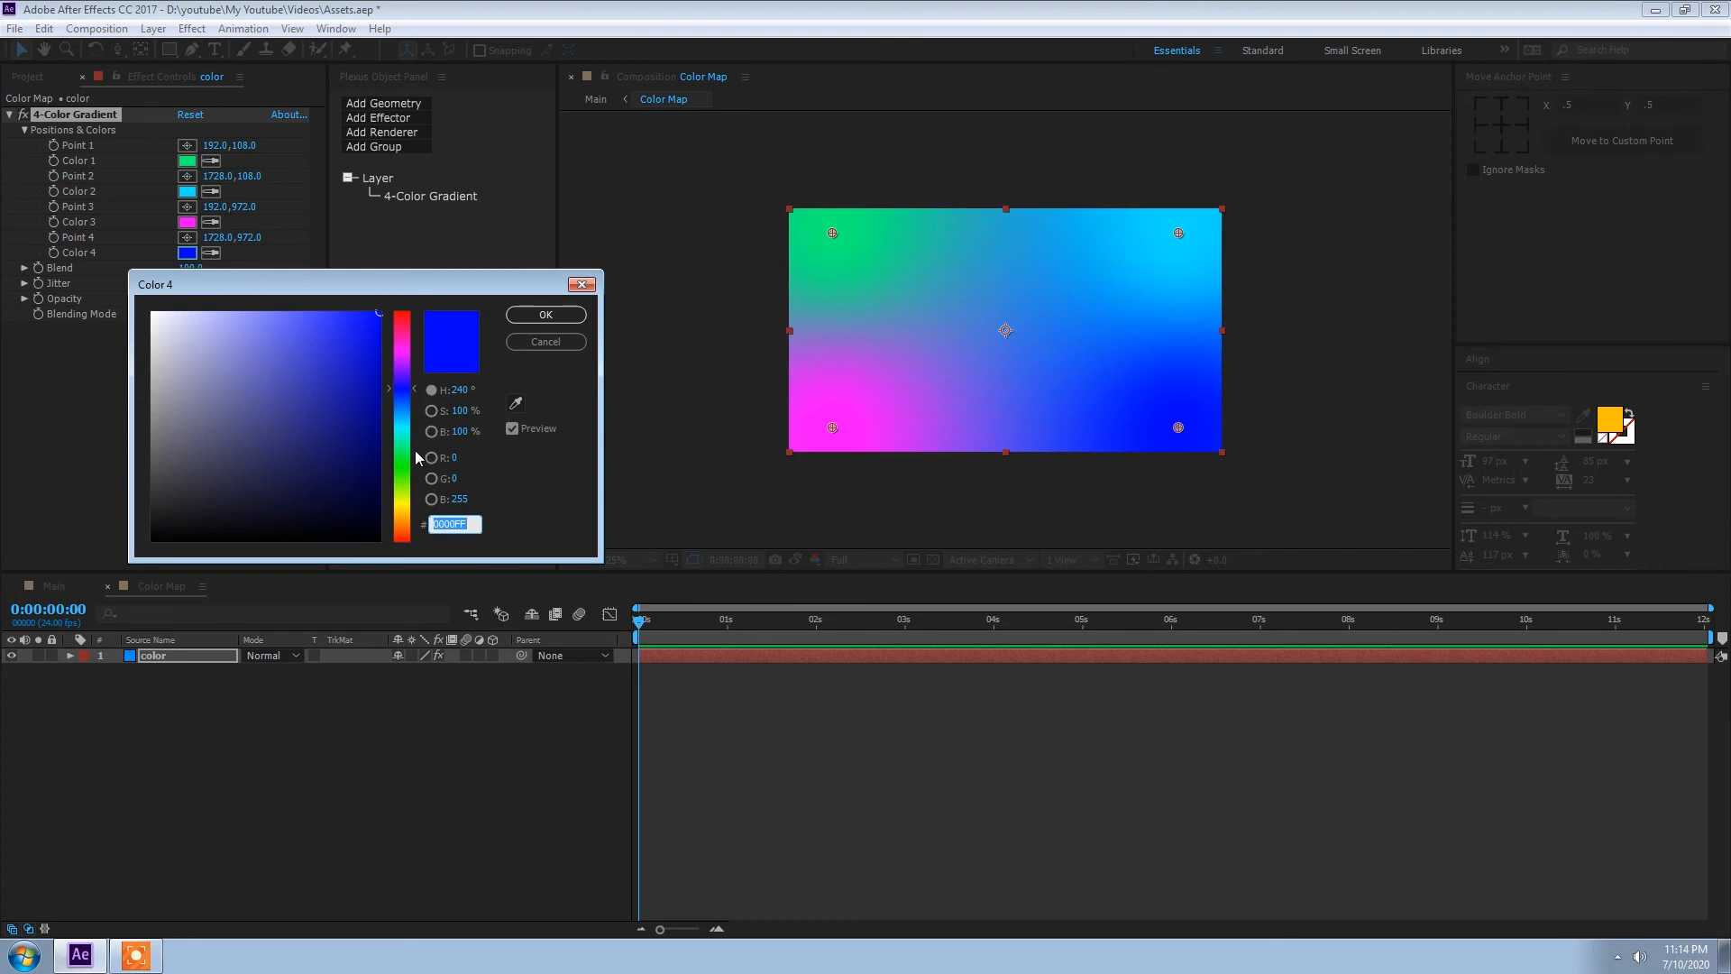
drag(416, 457, 410, 512)
click(545, 313)
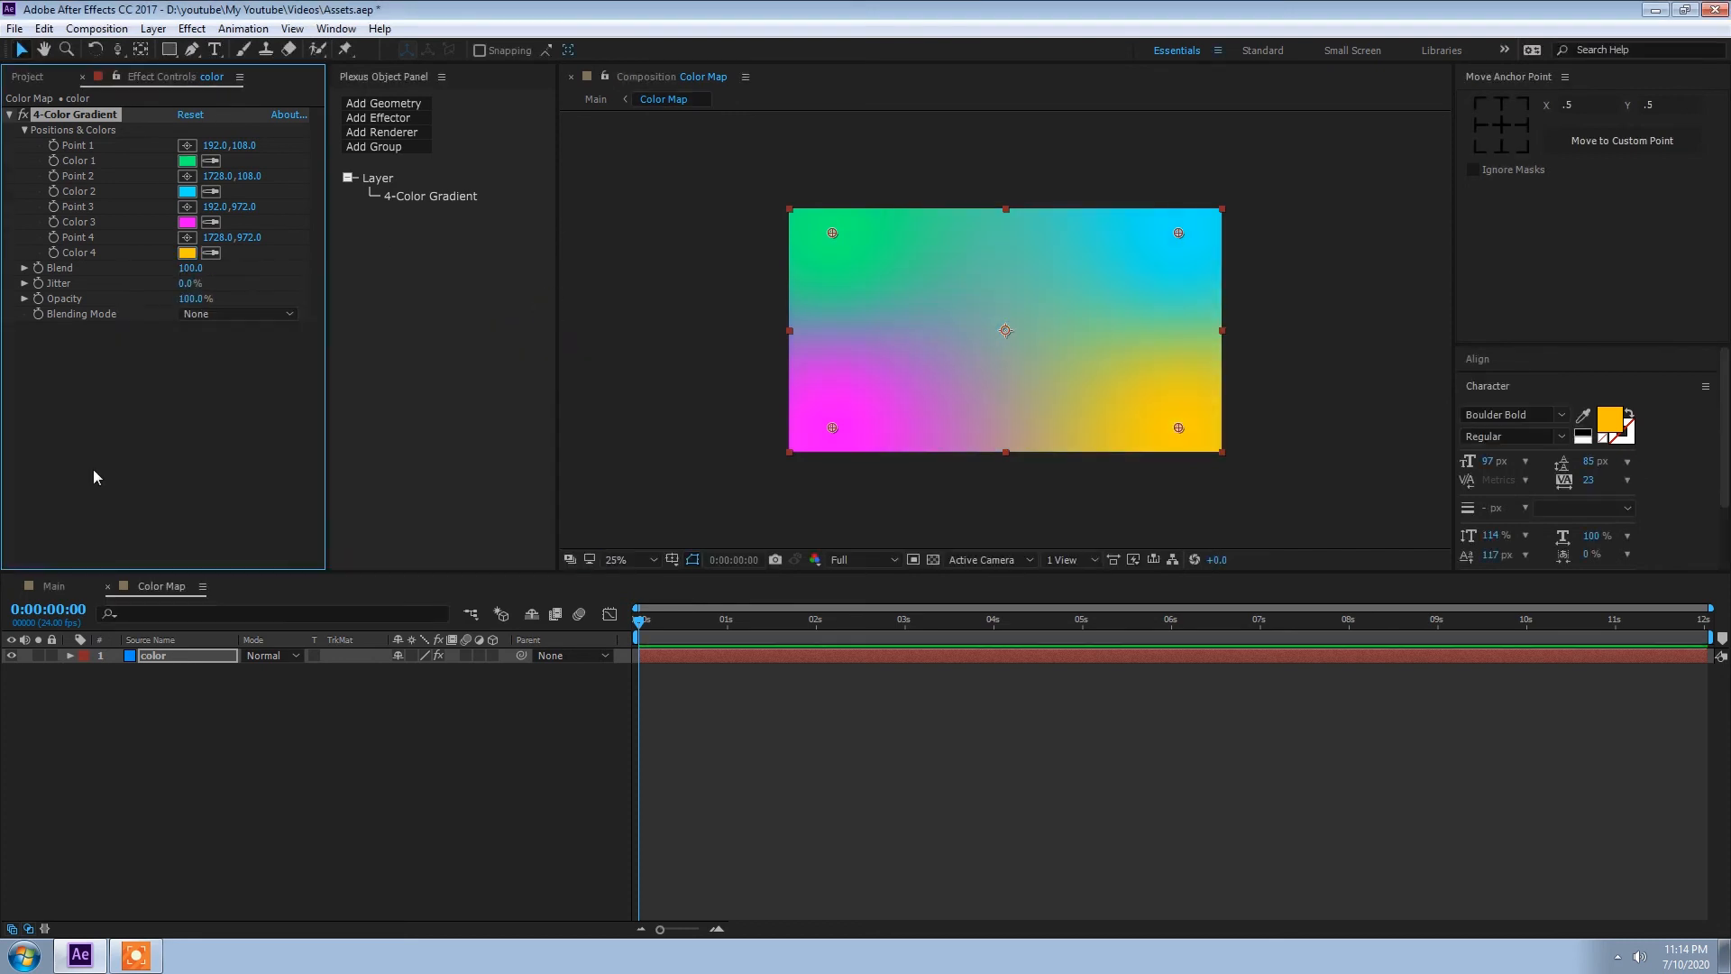
Step: Return to the Main composition, lower the preview resolution to Quarter and play back the recoloured facets
click(61, 586)
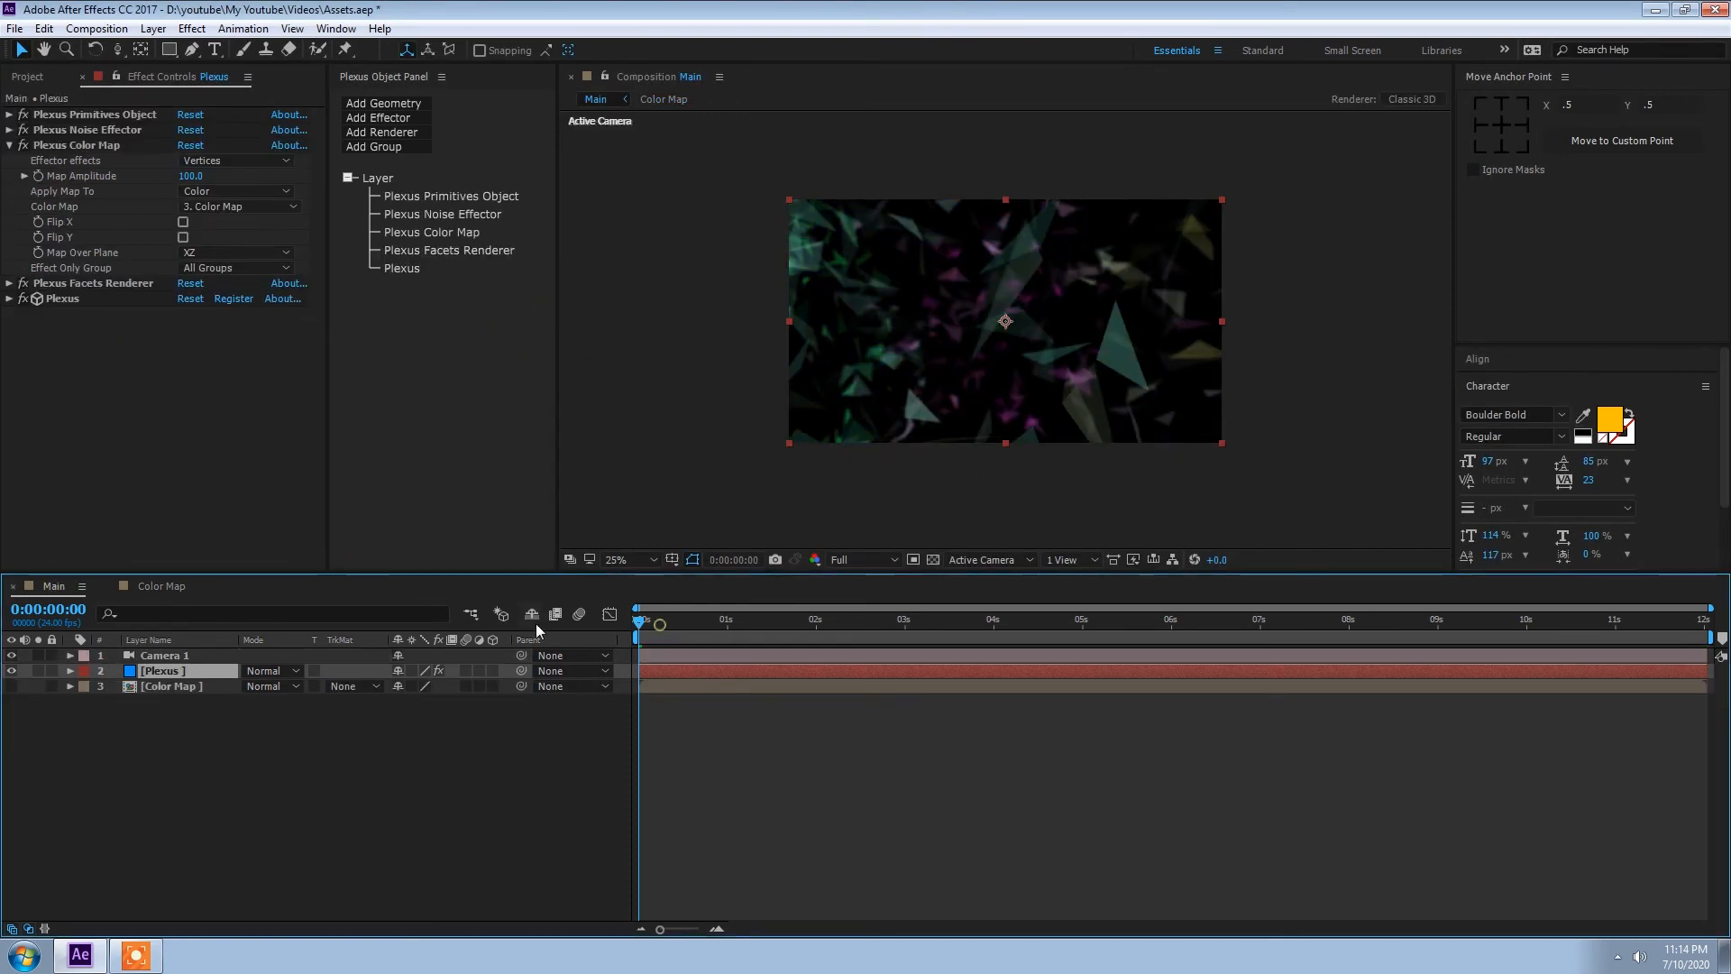
key(space)
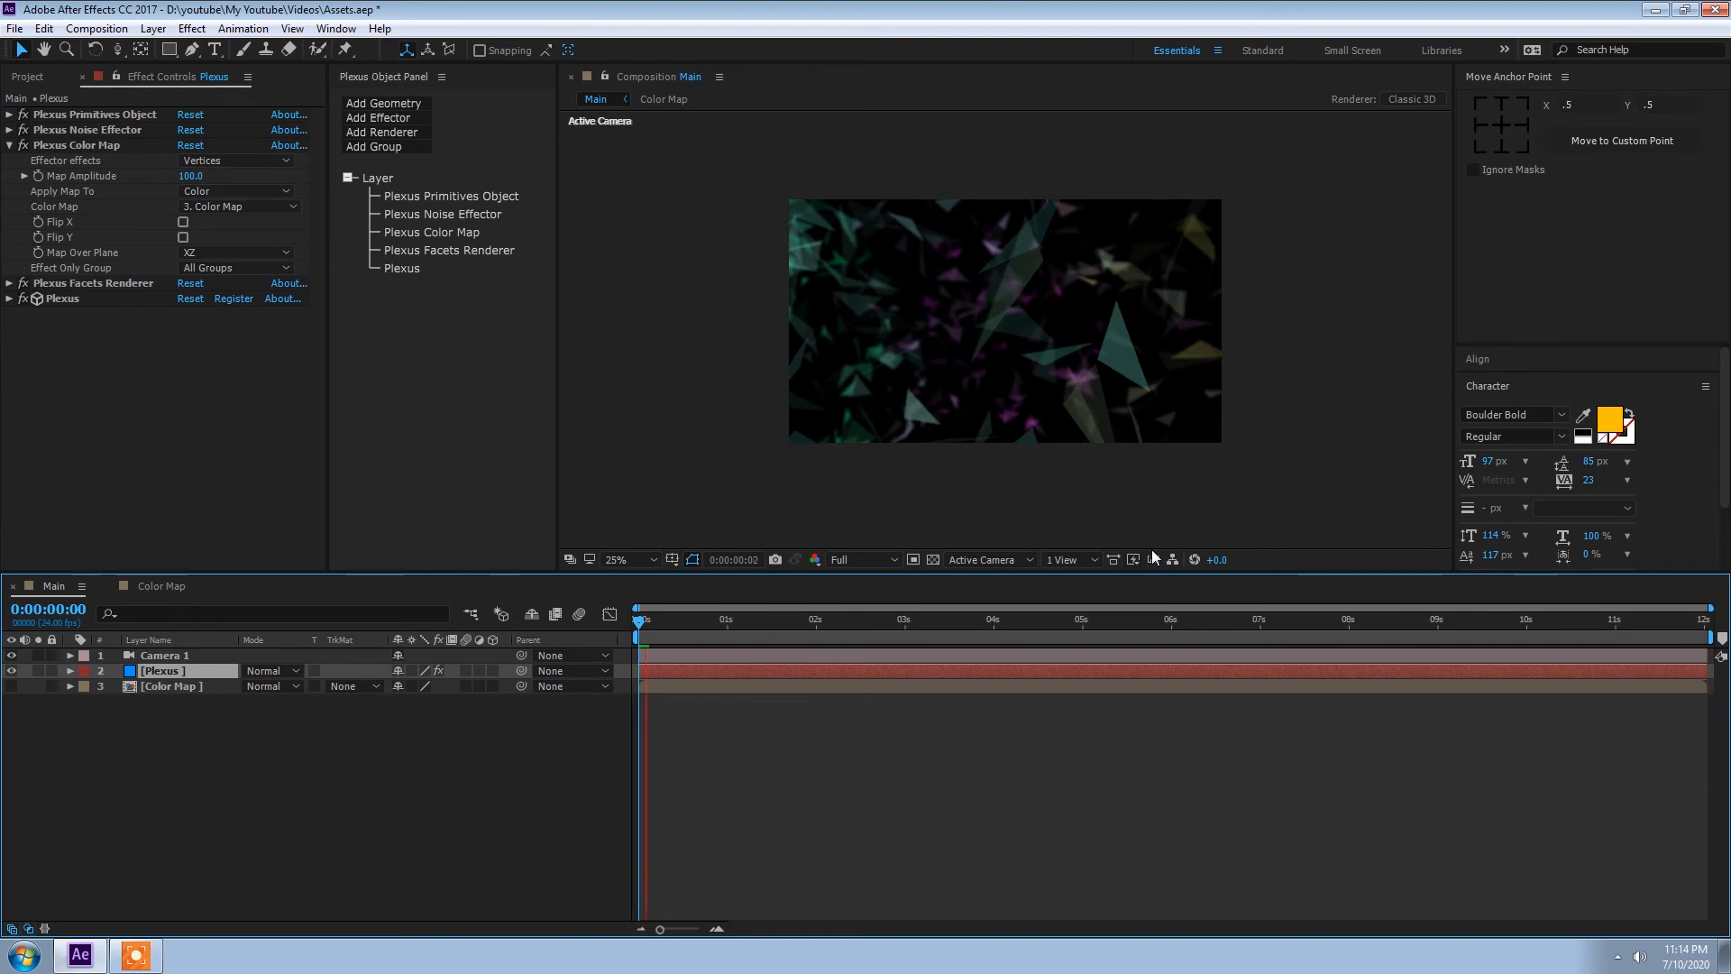
drag(717, 620, 880, 640)
click(863, 560)
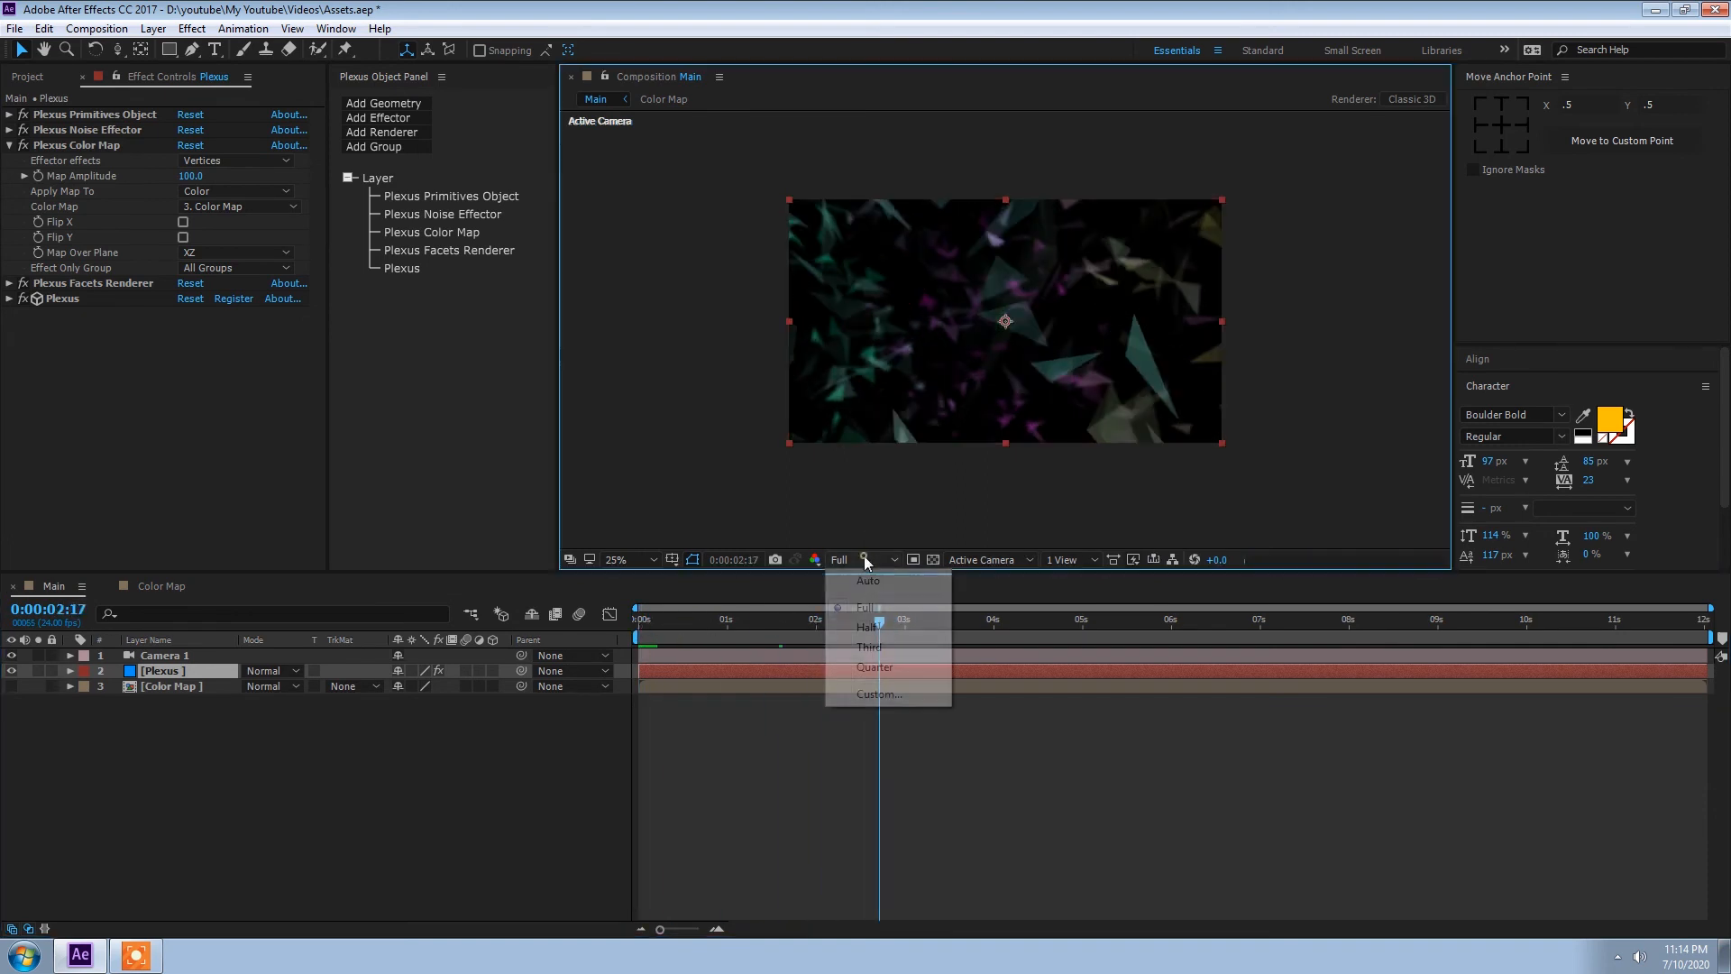
click(864, 666)
key(space)
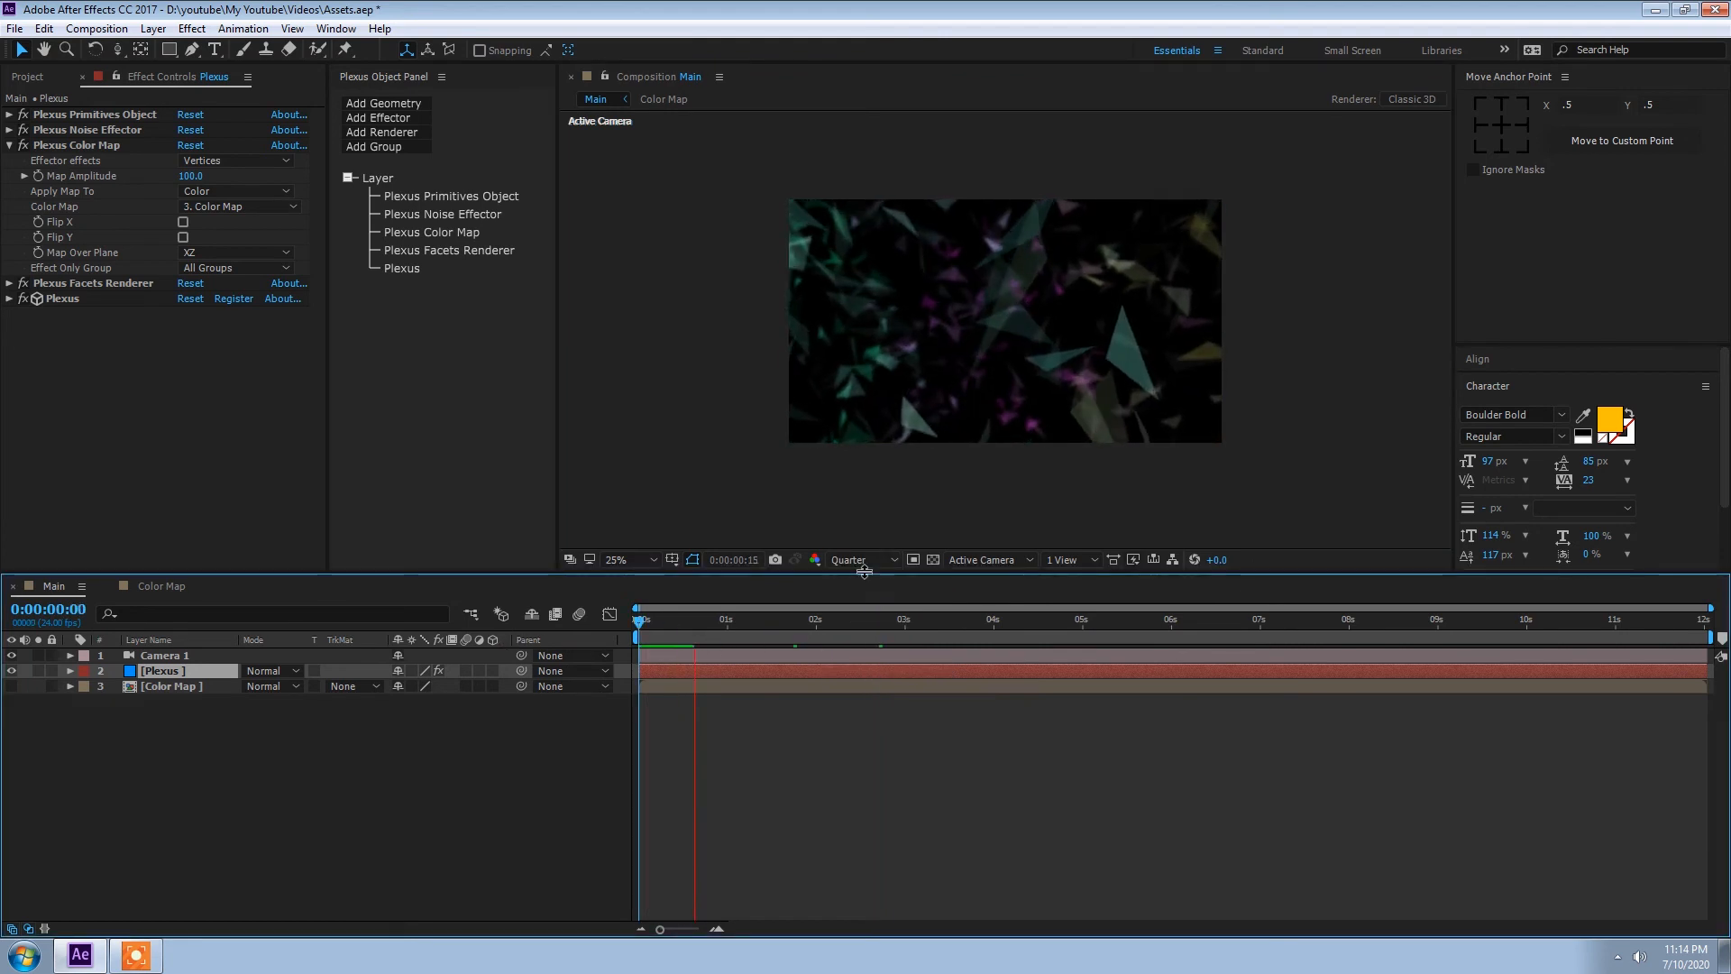
drag(683, 625, 718, 630)
key(Home)
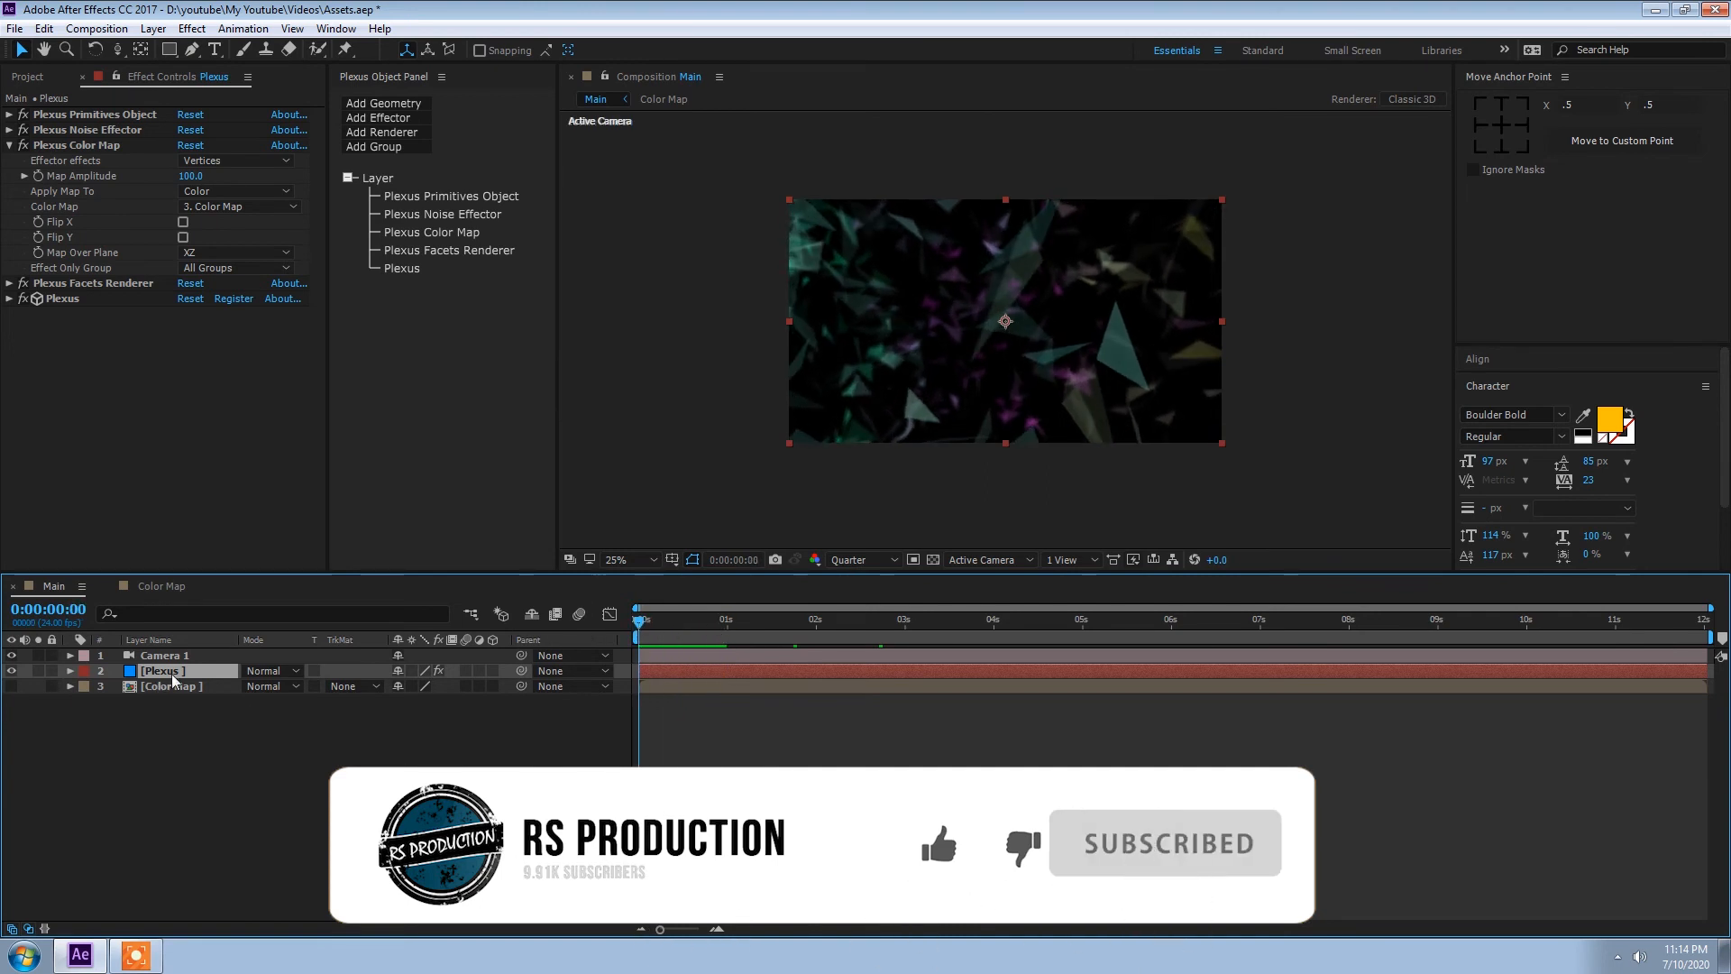
Step: Apply the Glow effect to the Plexus layer and set its Glow Threshold to 71%
key(ctrl+space)
text(glow)
key(Return)
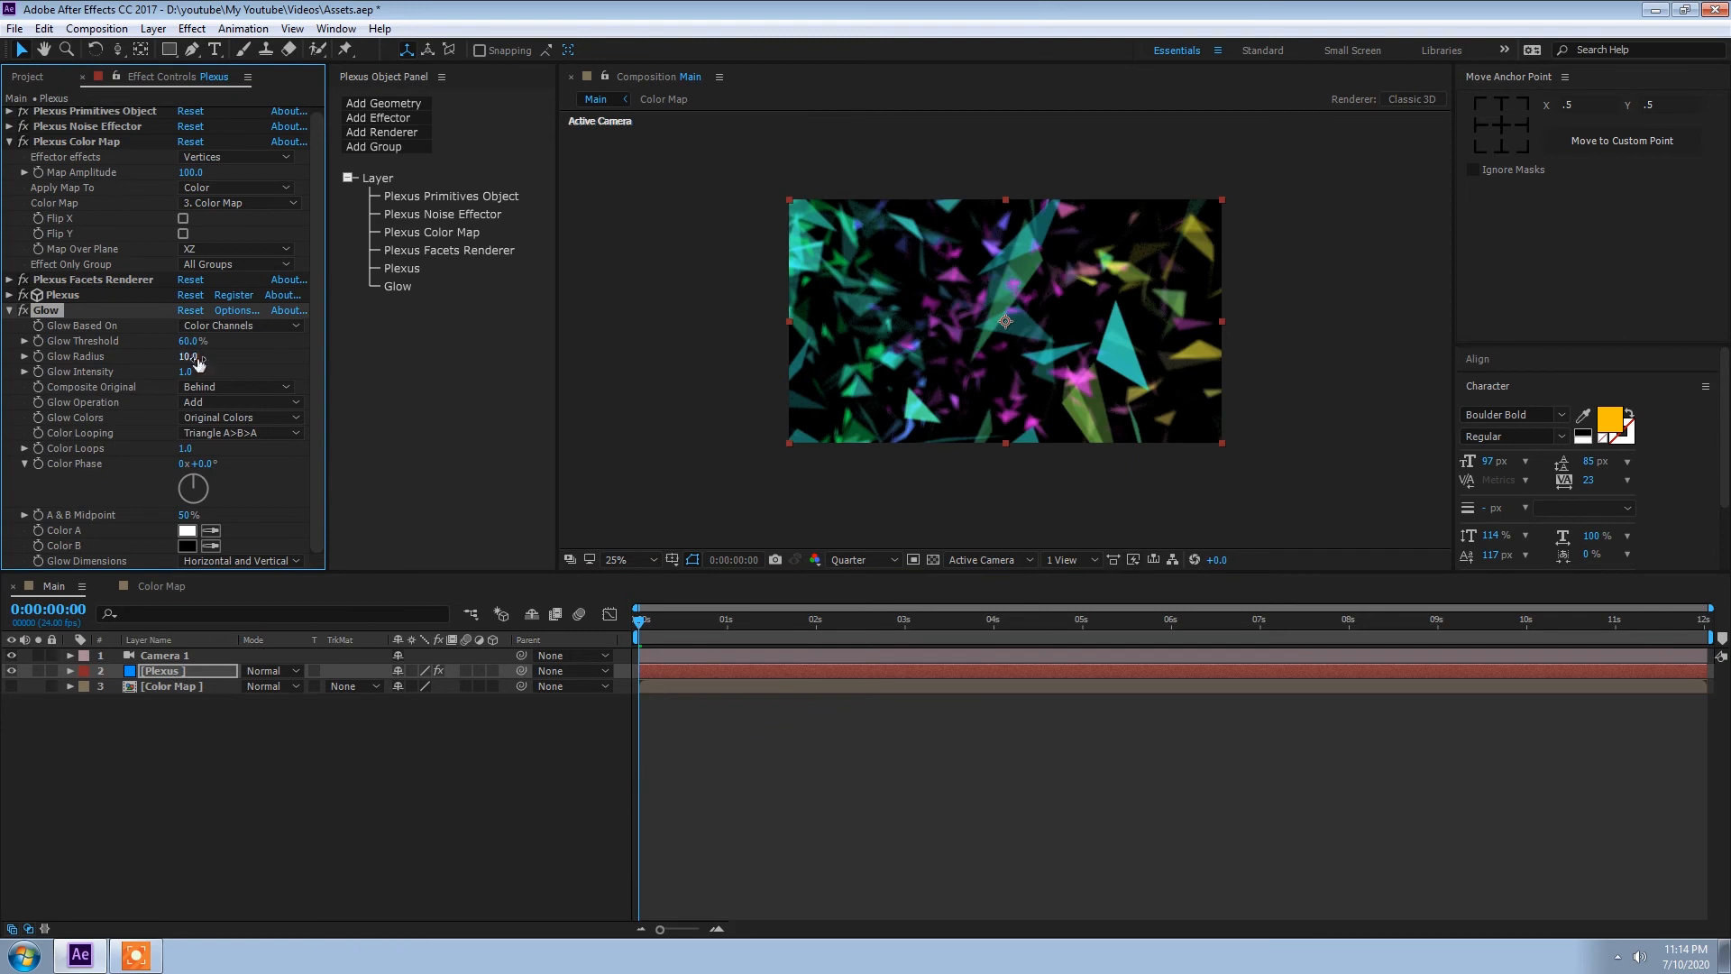
mouse_move(190, 348)
mouse_down()
mouse_move(233, 349)
mouse_move(213, 349)
mouse_up()
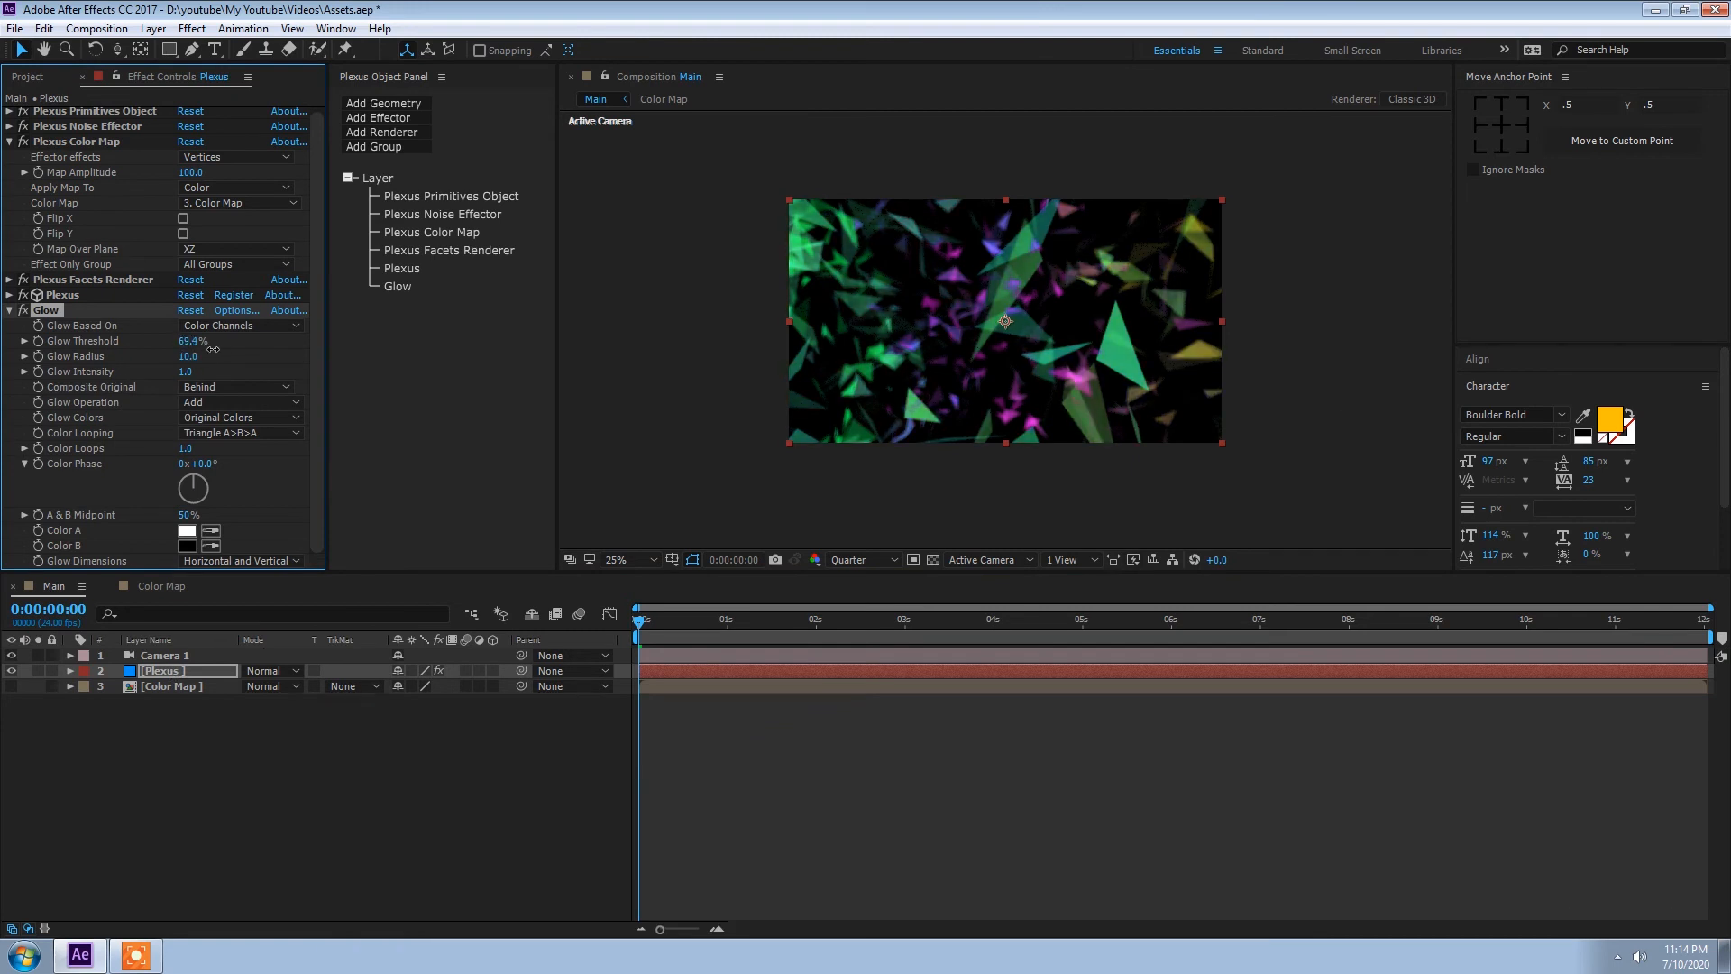
Step: Compare the Plexus layer with and without Glow and preview the glowing facets from the start
click(25, 312)
click(25, 312)
drag(657, 628, 602, 636)
key(space)
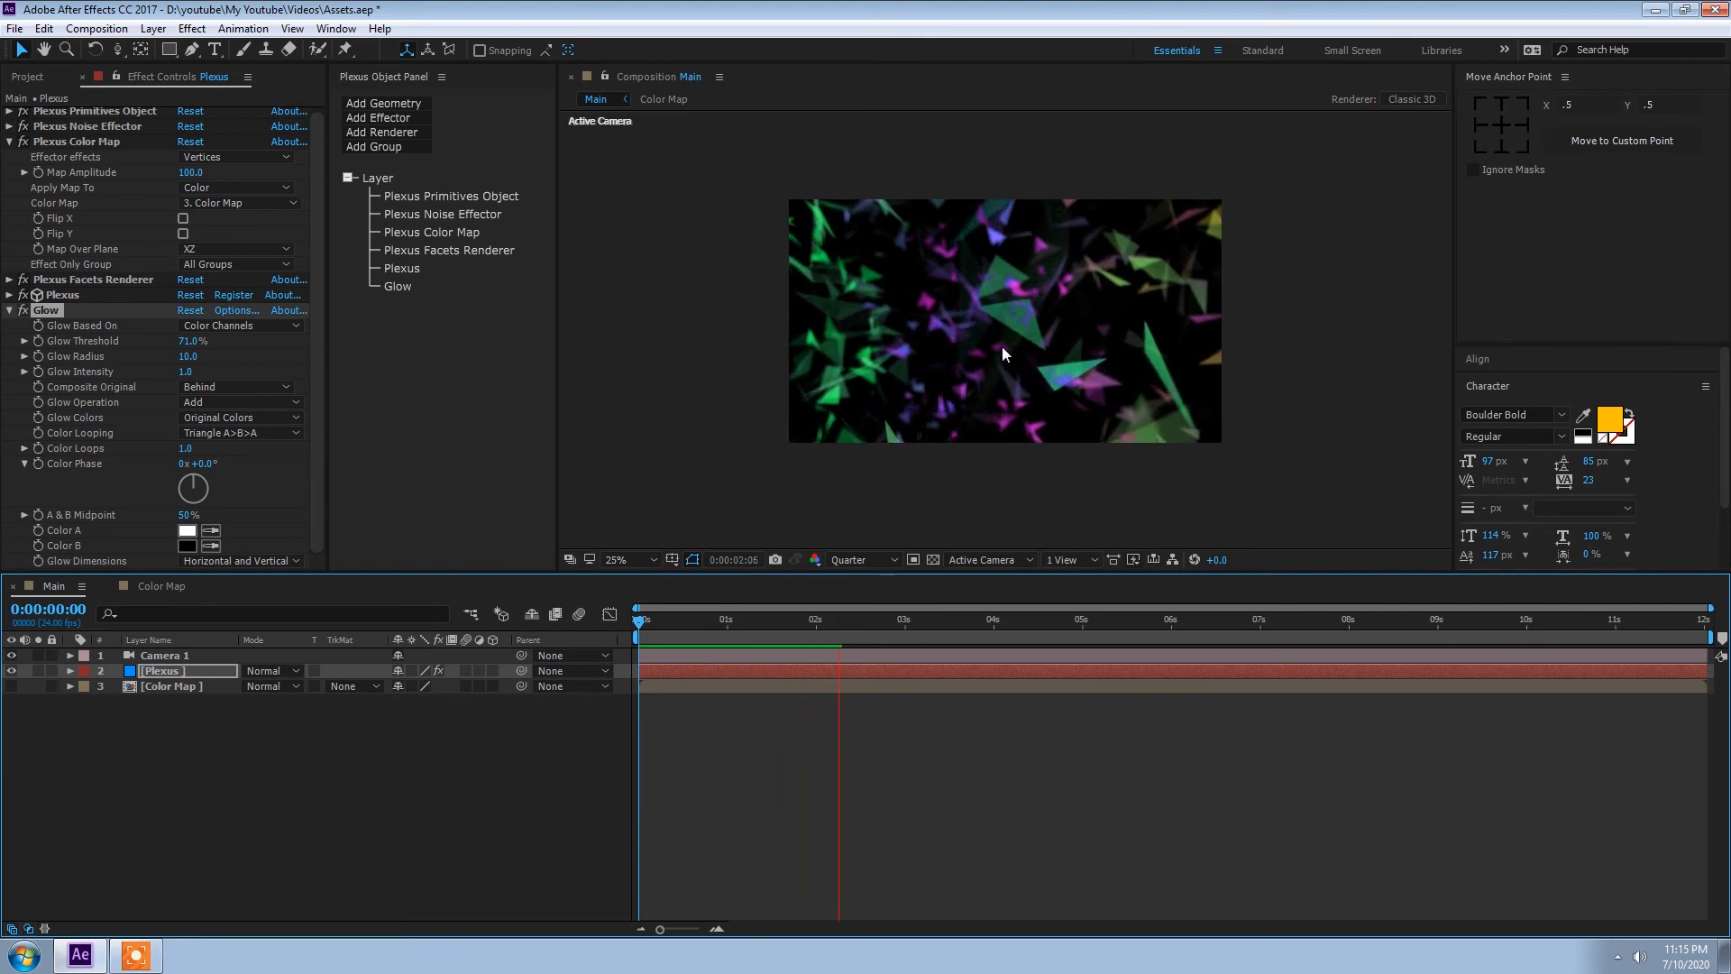
key(space)
drag(584, 642, 343, 636)
Step: Apply the CC Light Burst 2.5 effect to the Plexus layer
click(147, 671)
key(ctrl+space)
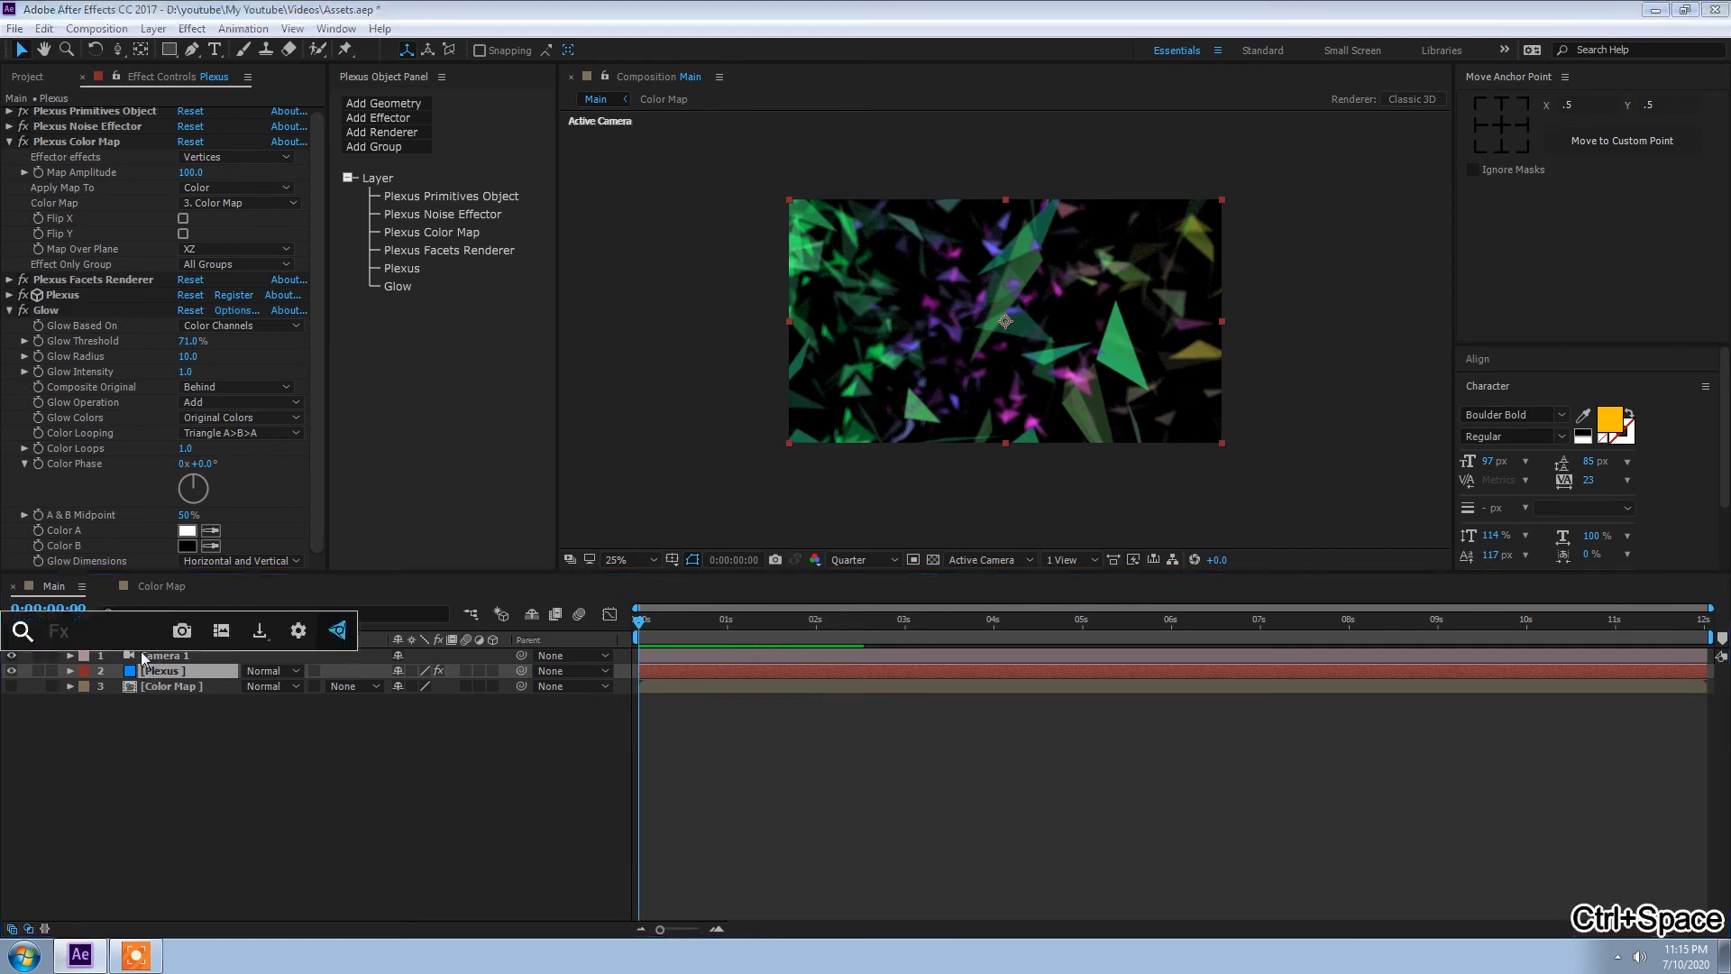
text(light)
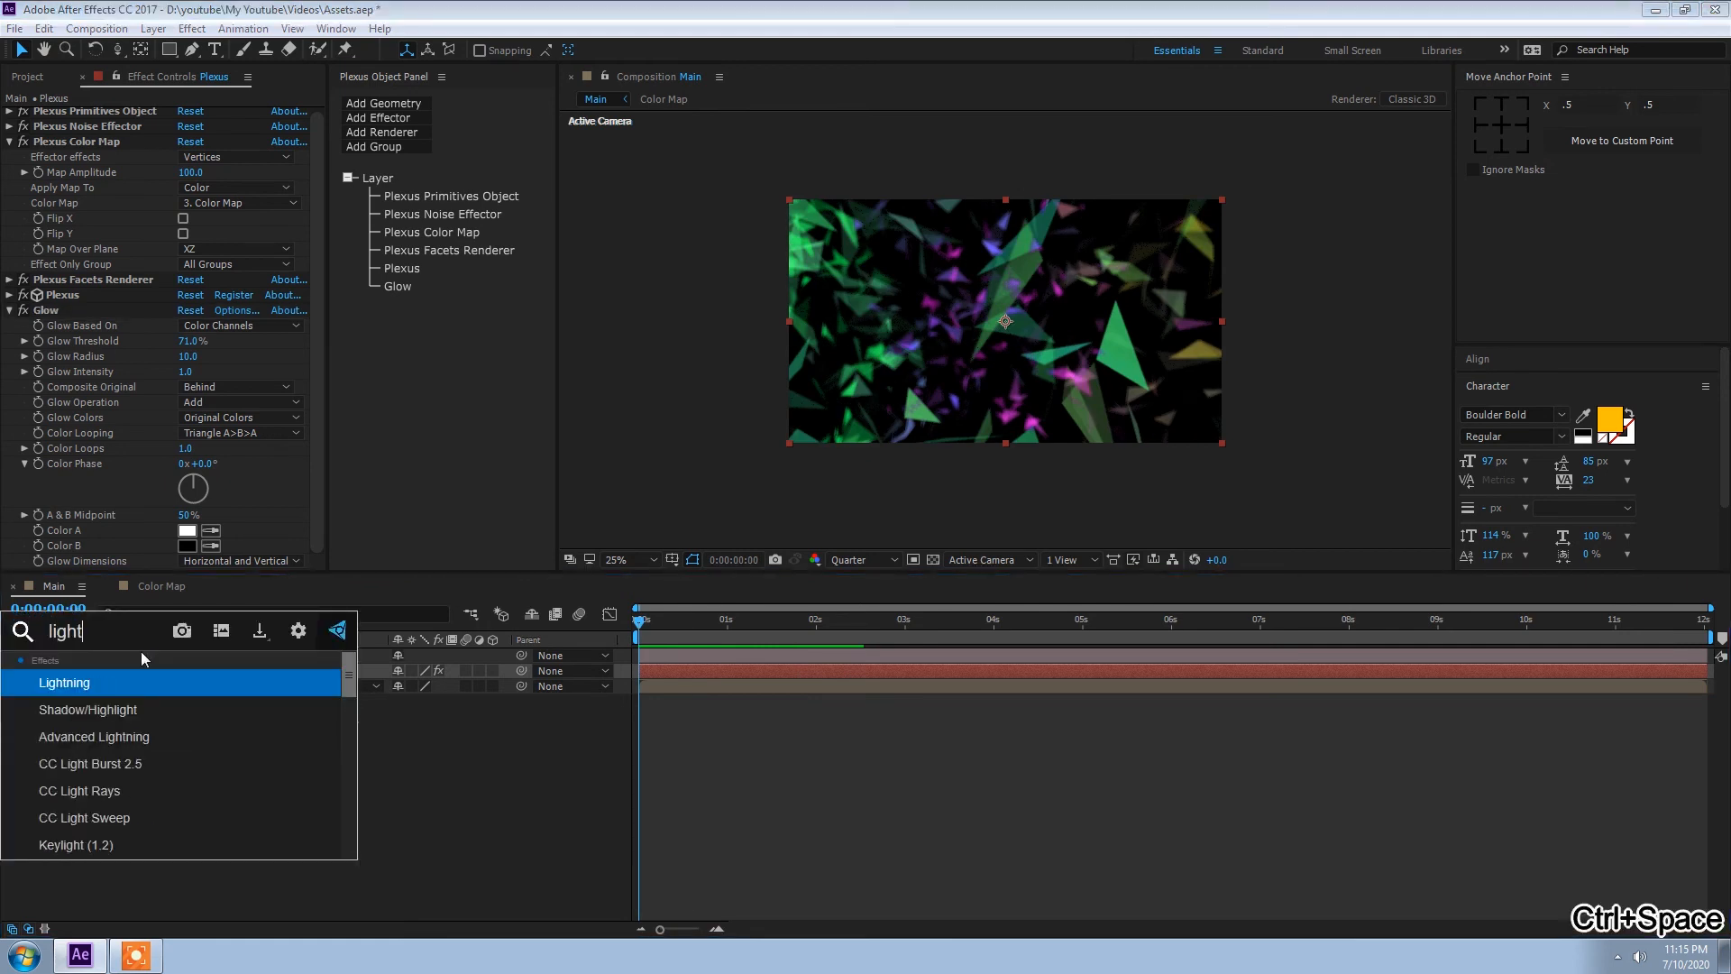
key(Down)
key(Return)
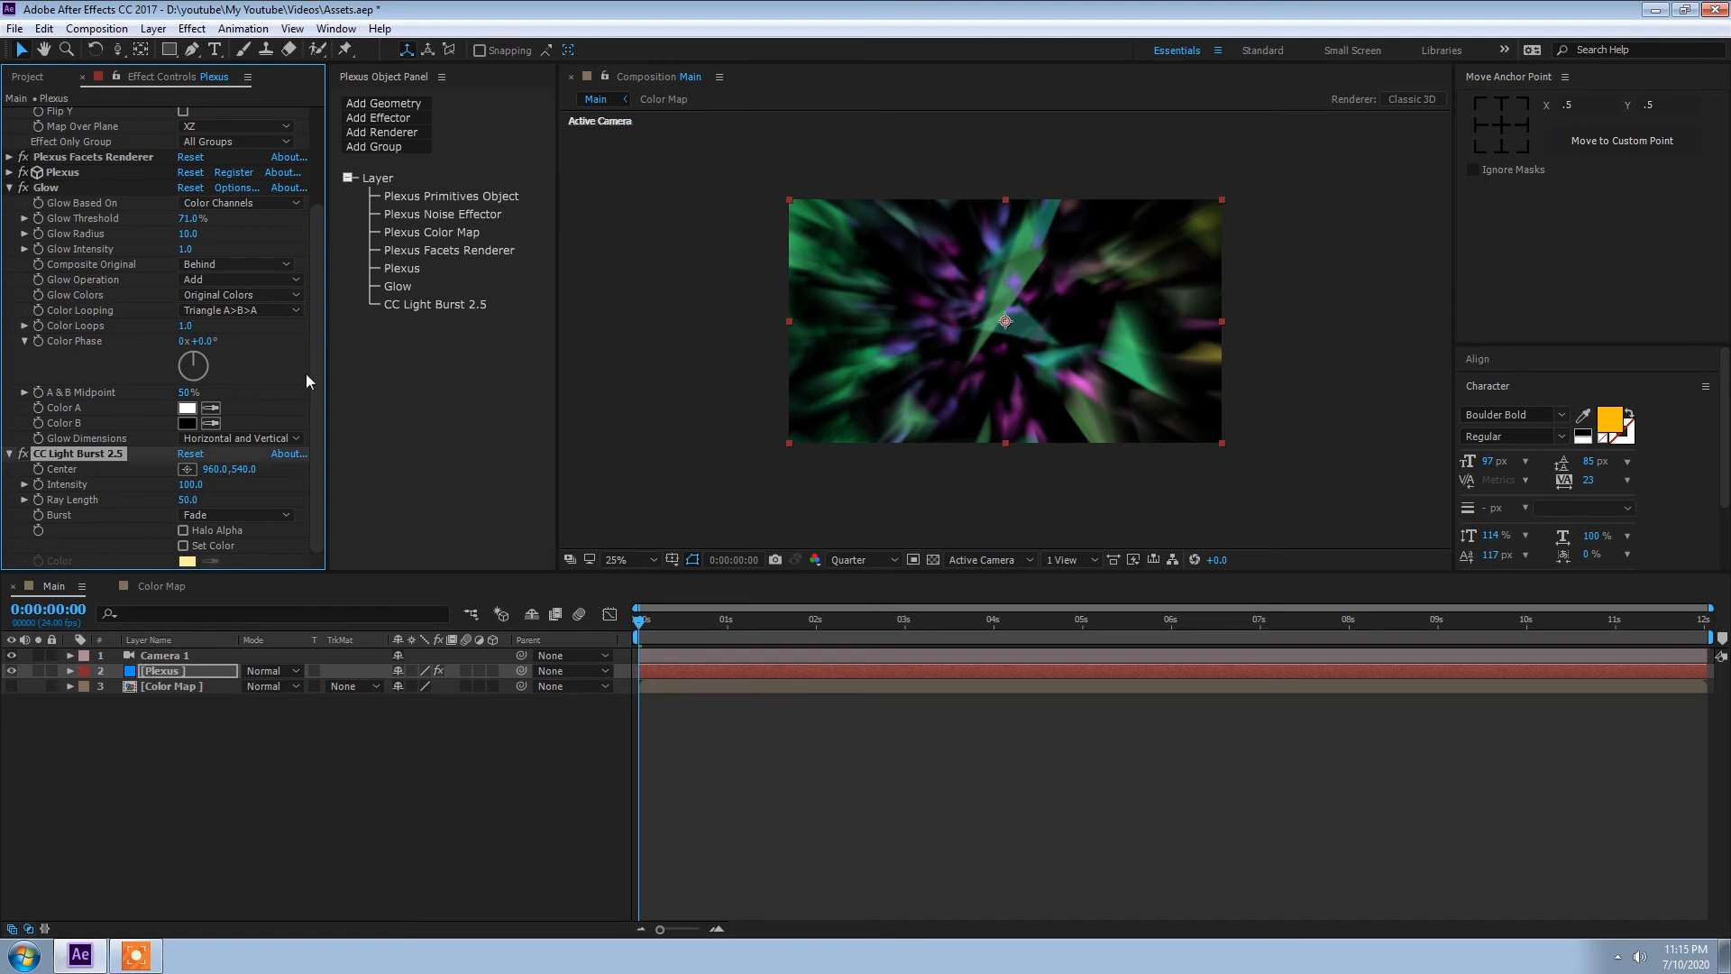
Step: Leave Set Color off in CC Light Burst 2.5 and set Intensity to 400 and Ray Length to 20
click(198, 546)
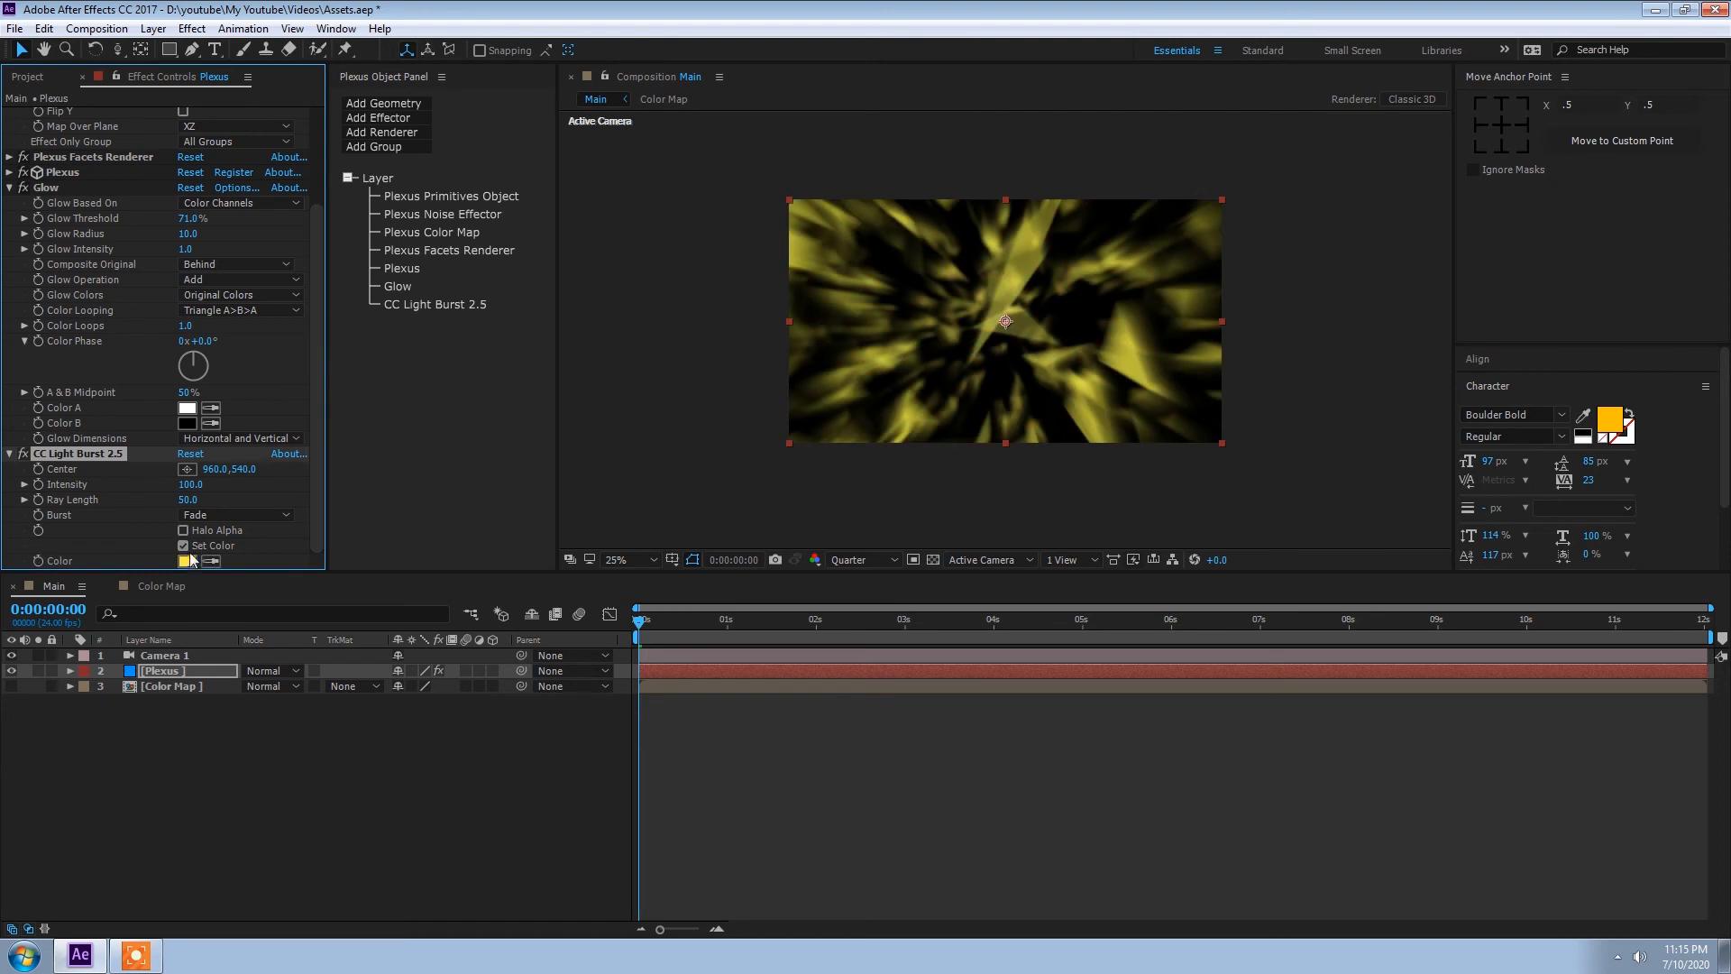
click(185, 547)
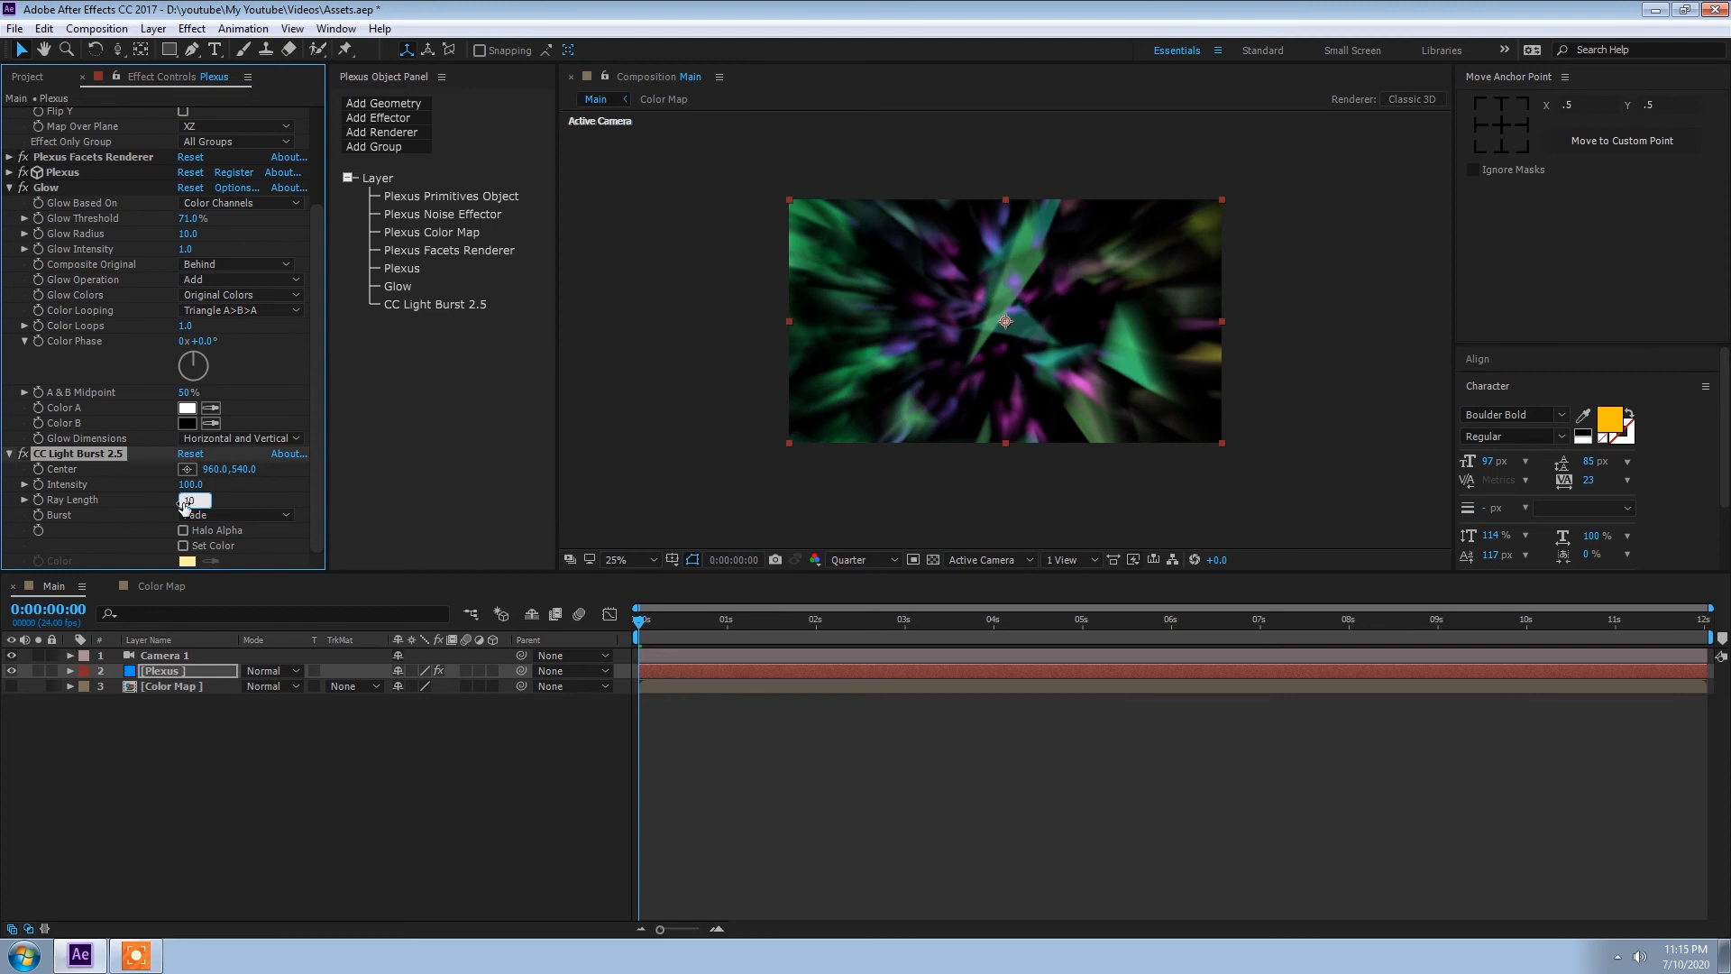
key(Return)
mouse_move(183, 507)
mouse_down()
mouse_move(284, 494)
mouse_move(197, 499)
mouse_move(191, 484)
mouse_up()
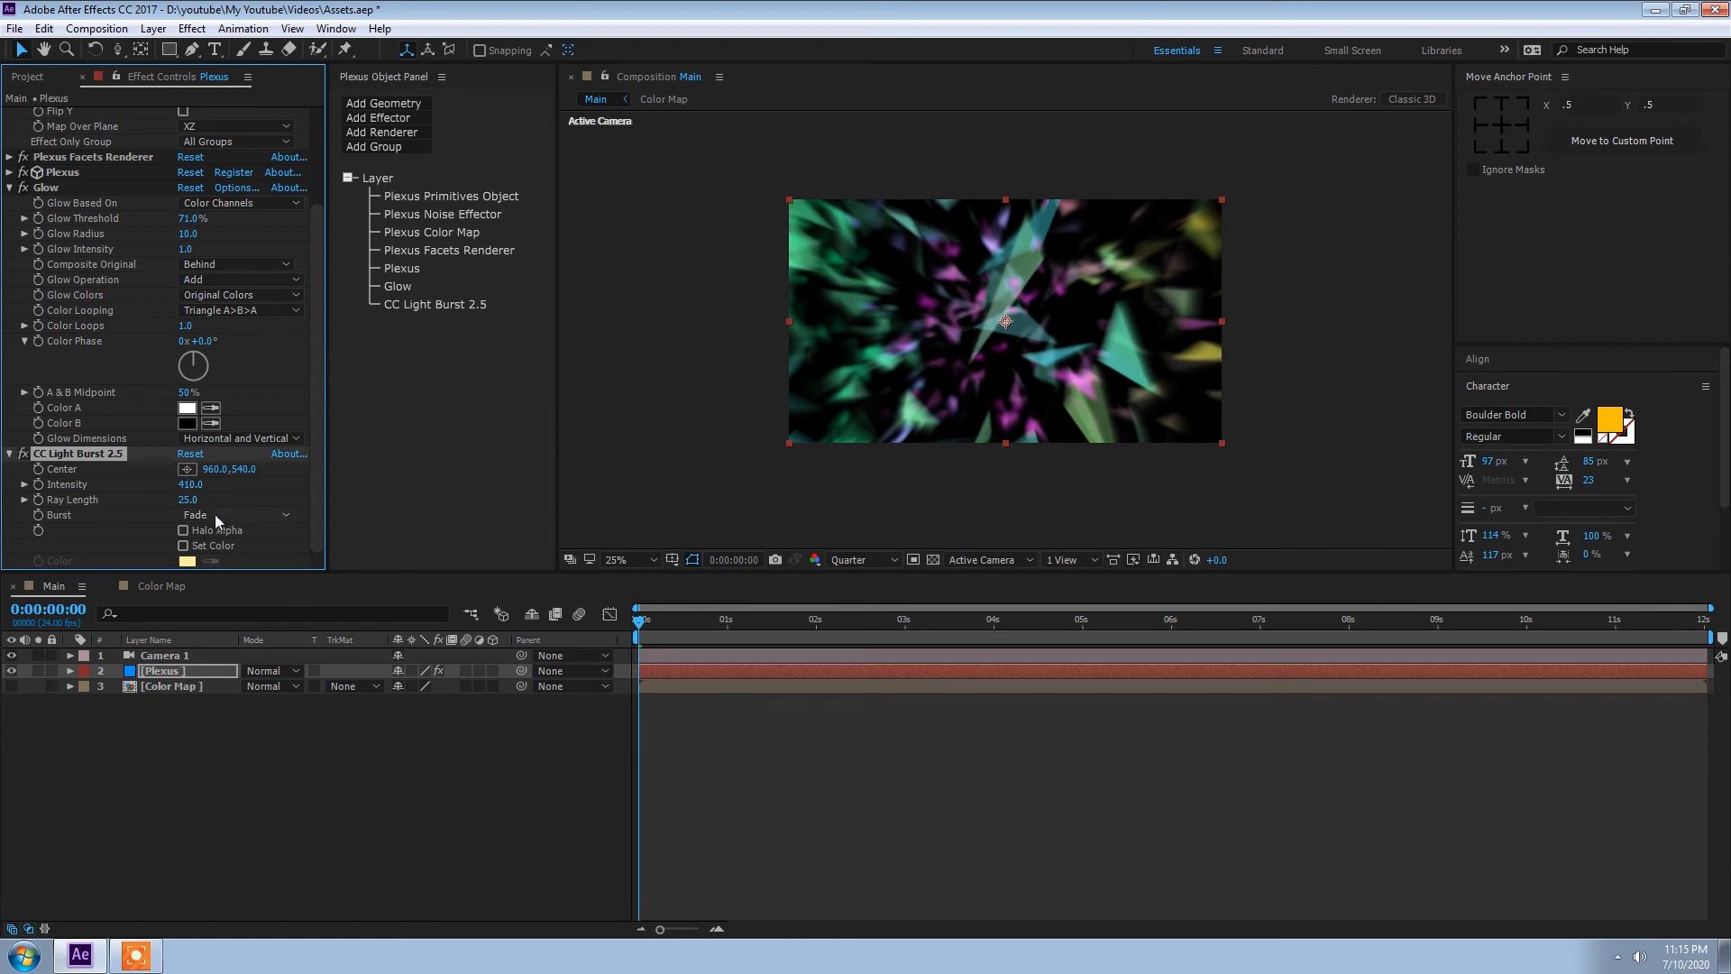
click(190, 485)
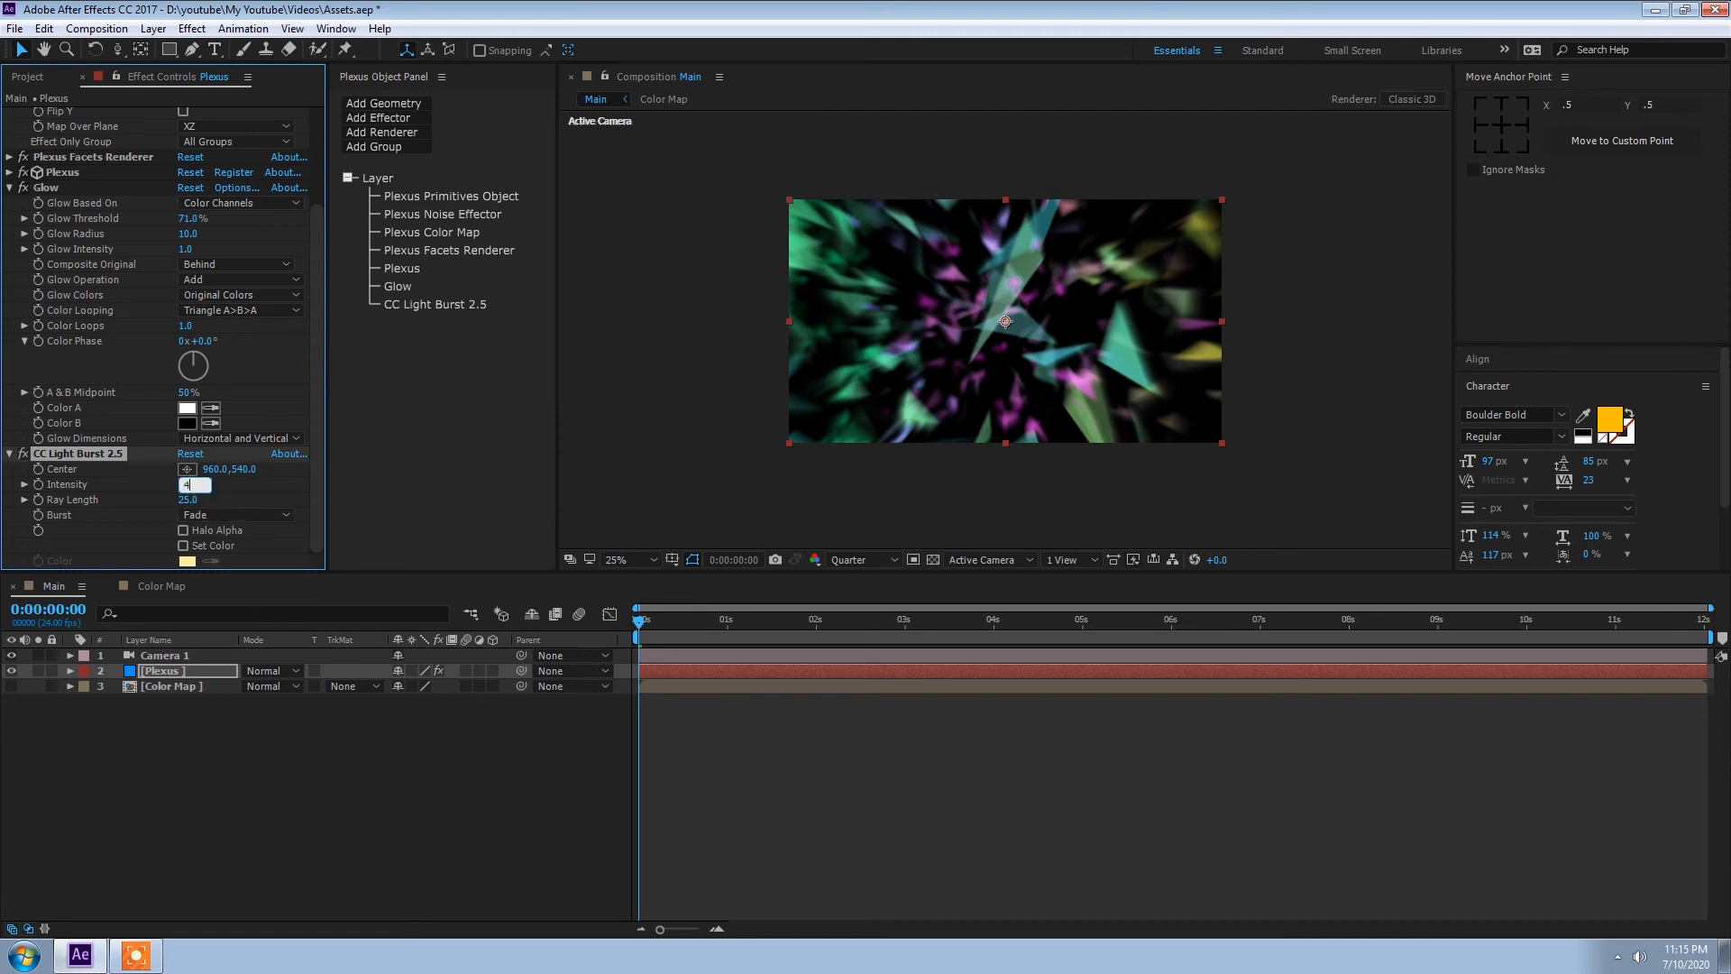
key(Return)
click(187, 501)
text(20)
key(Return)
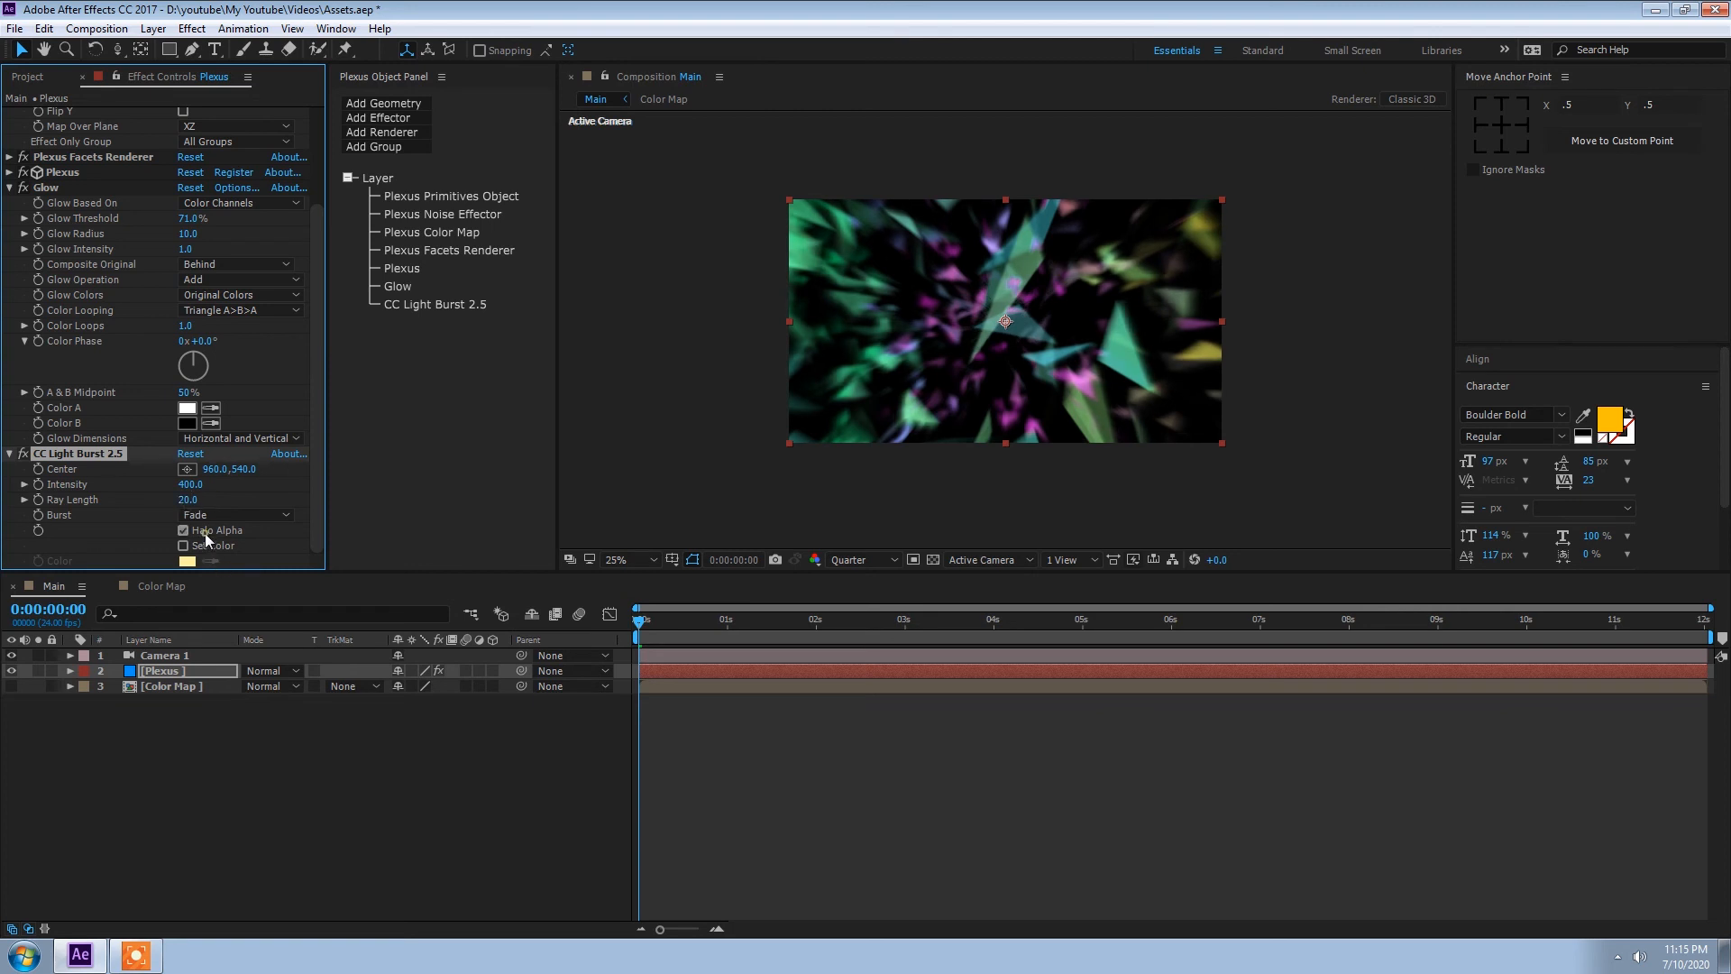
Step: Turn off Halo Alpha in CC Light Burst 2.5 and set Burst to Straight
click(184, 531)
click(230, 515)
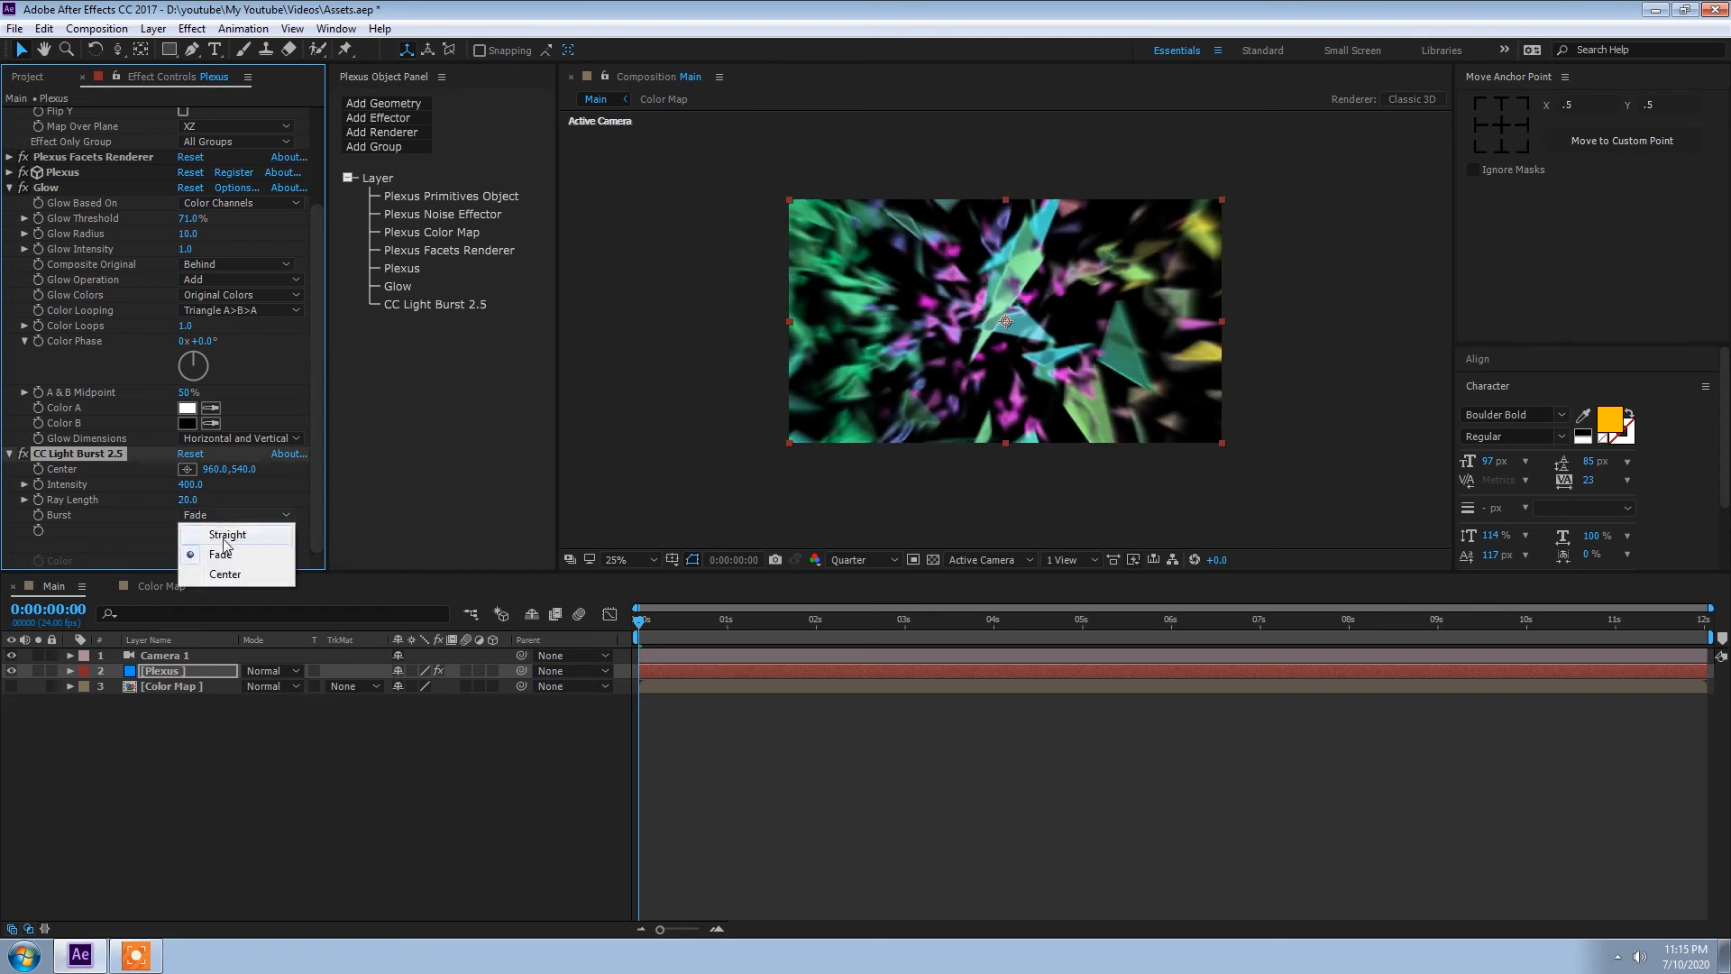
click(223, 532)
Step: Play the Main composition from the start and scrub through it to check the light burst streaks
key(space)
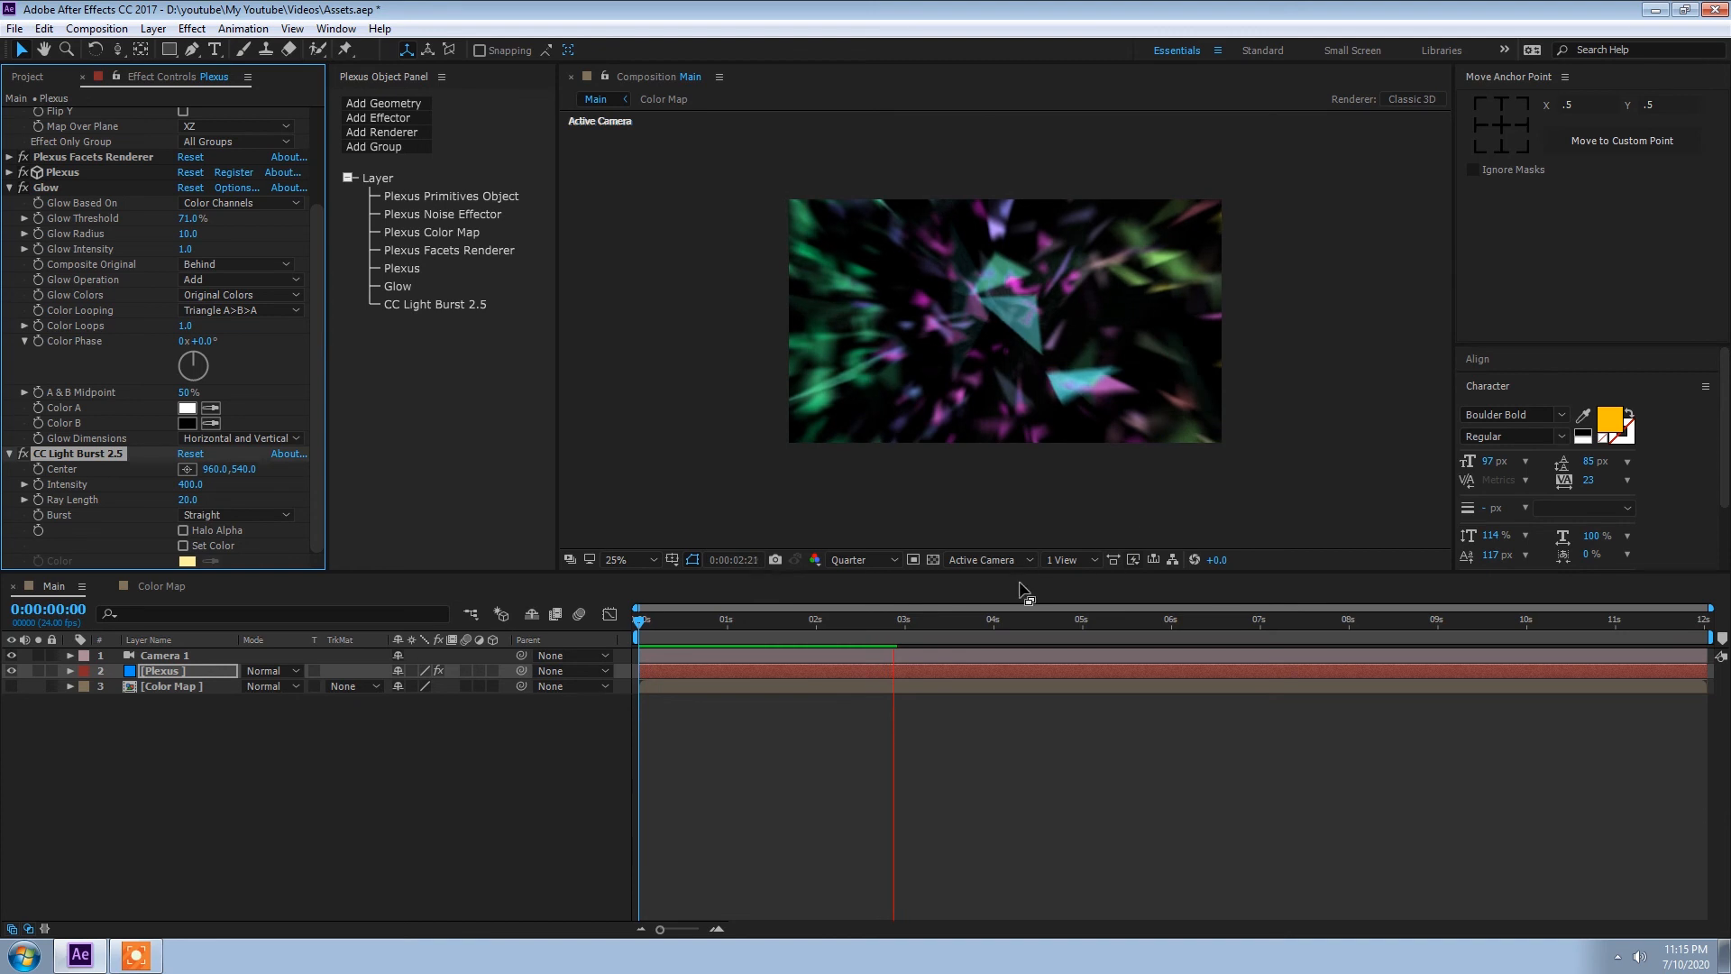
drag(887, 631, 634, 636)
key(space)
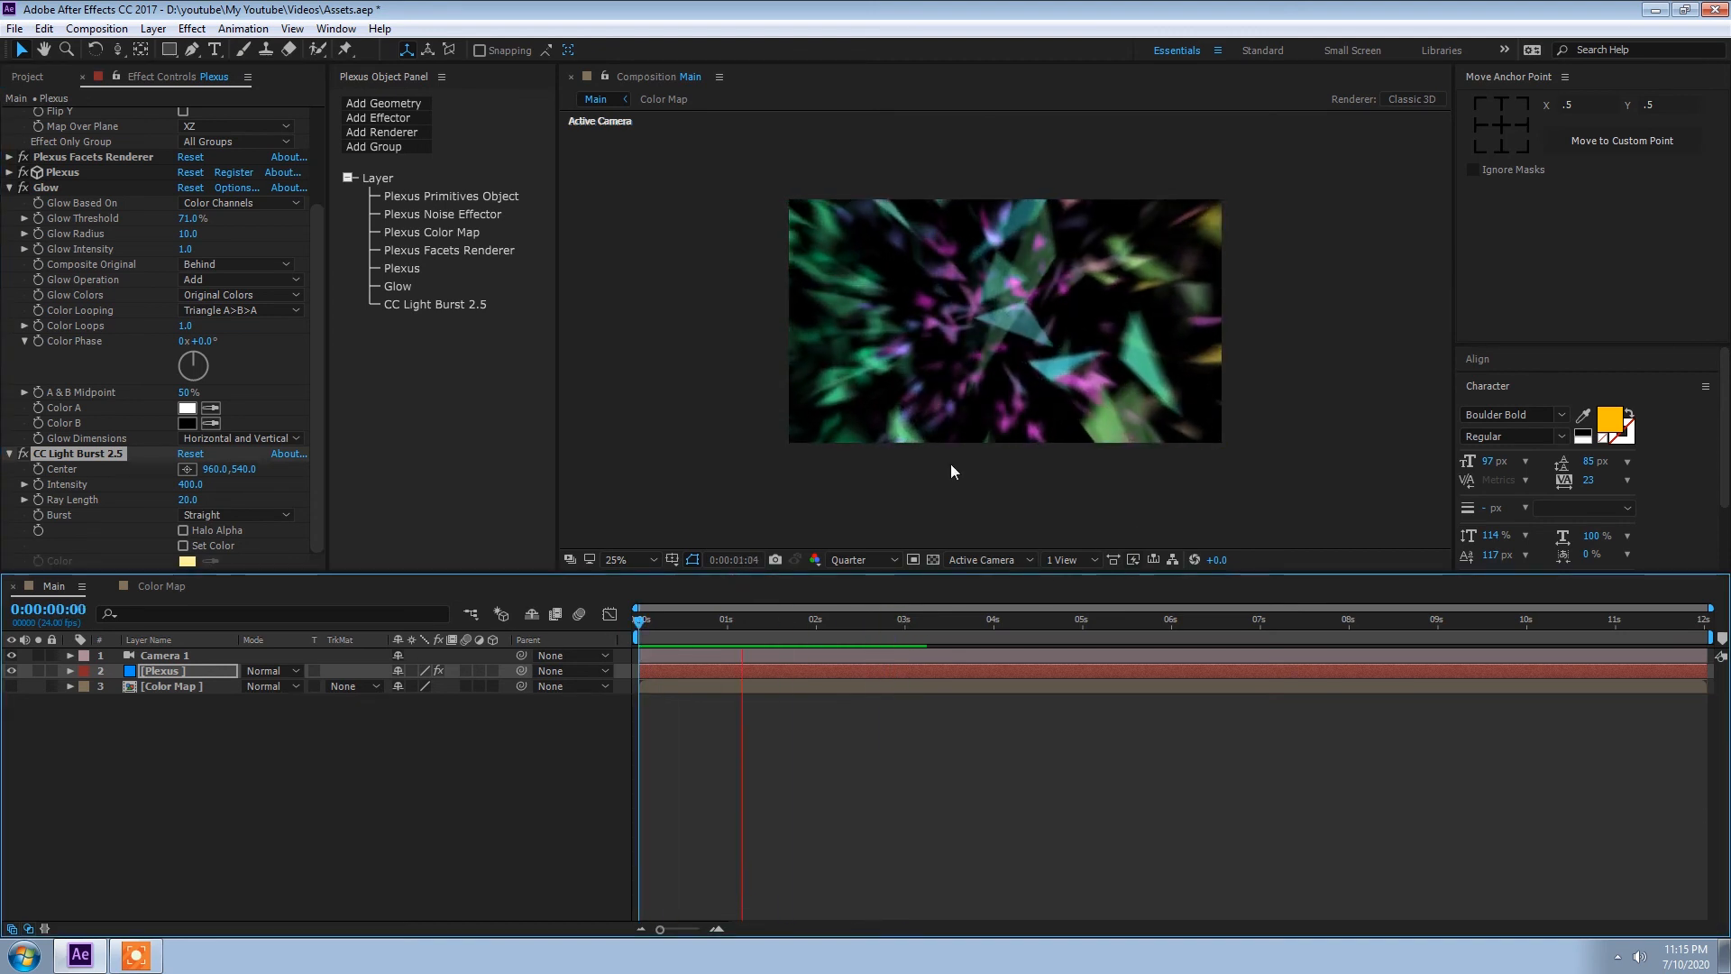
key(space)
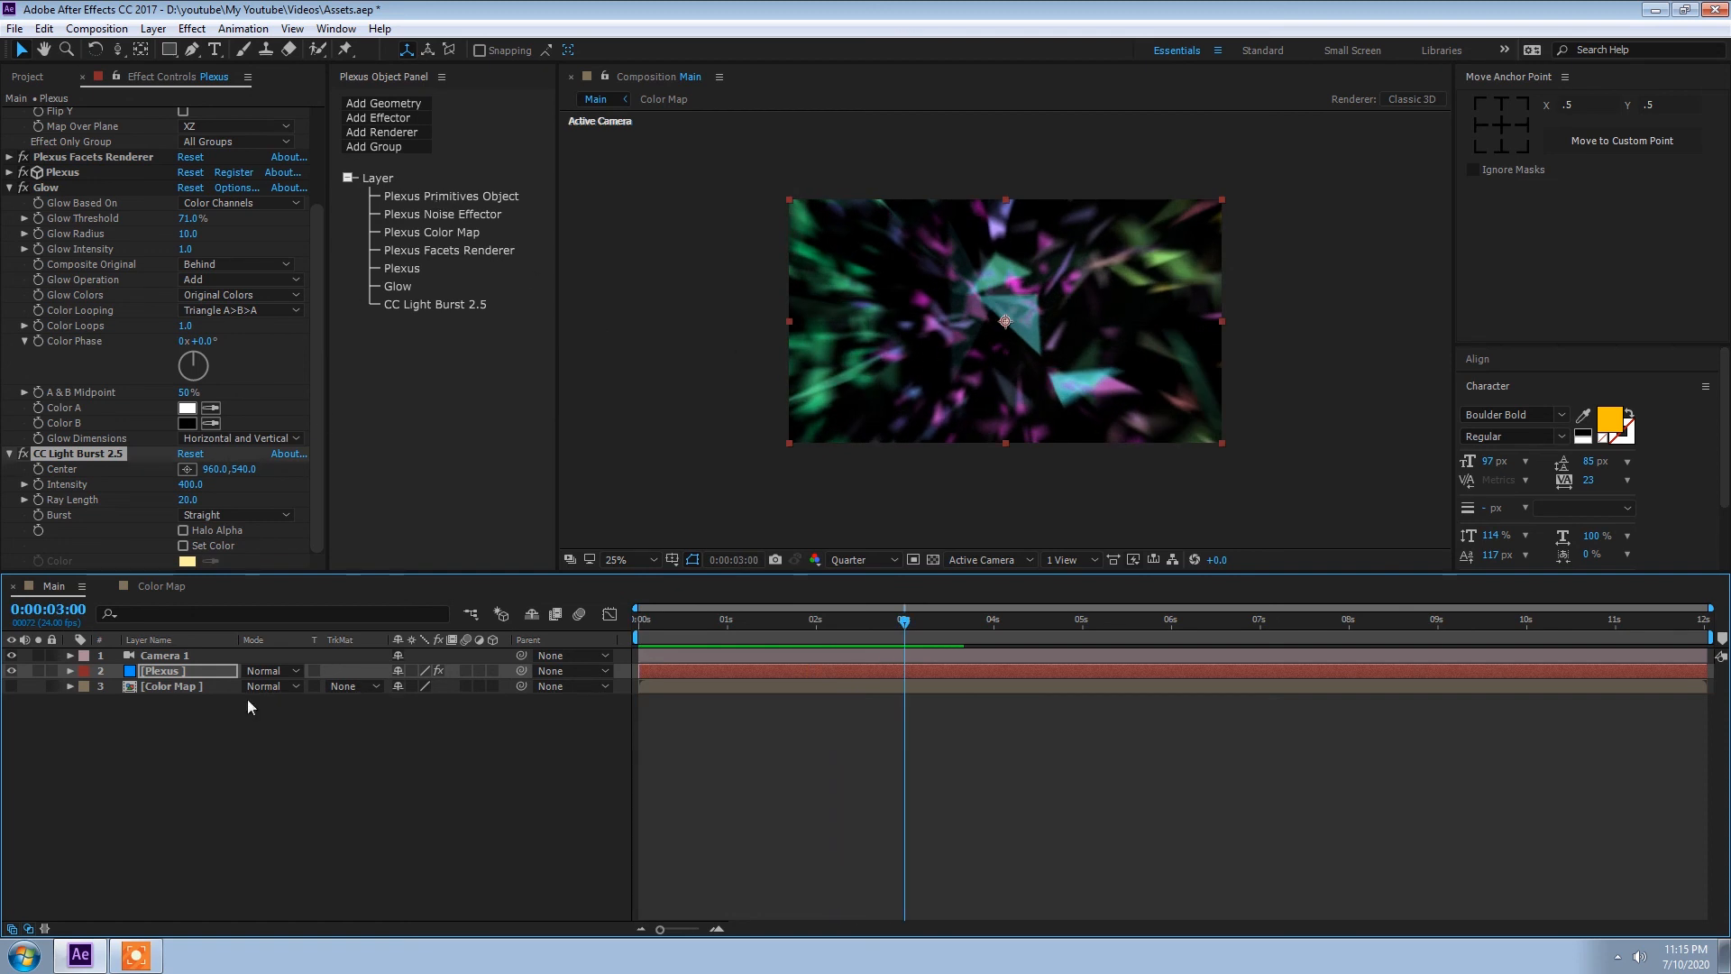
click(137, 740)
drag(813, 621, 740, 631)
Step: Collapse the CC Light Burst 2.5 settings and set the Glow Threshold to 60%
click(9, 455)
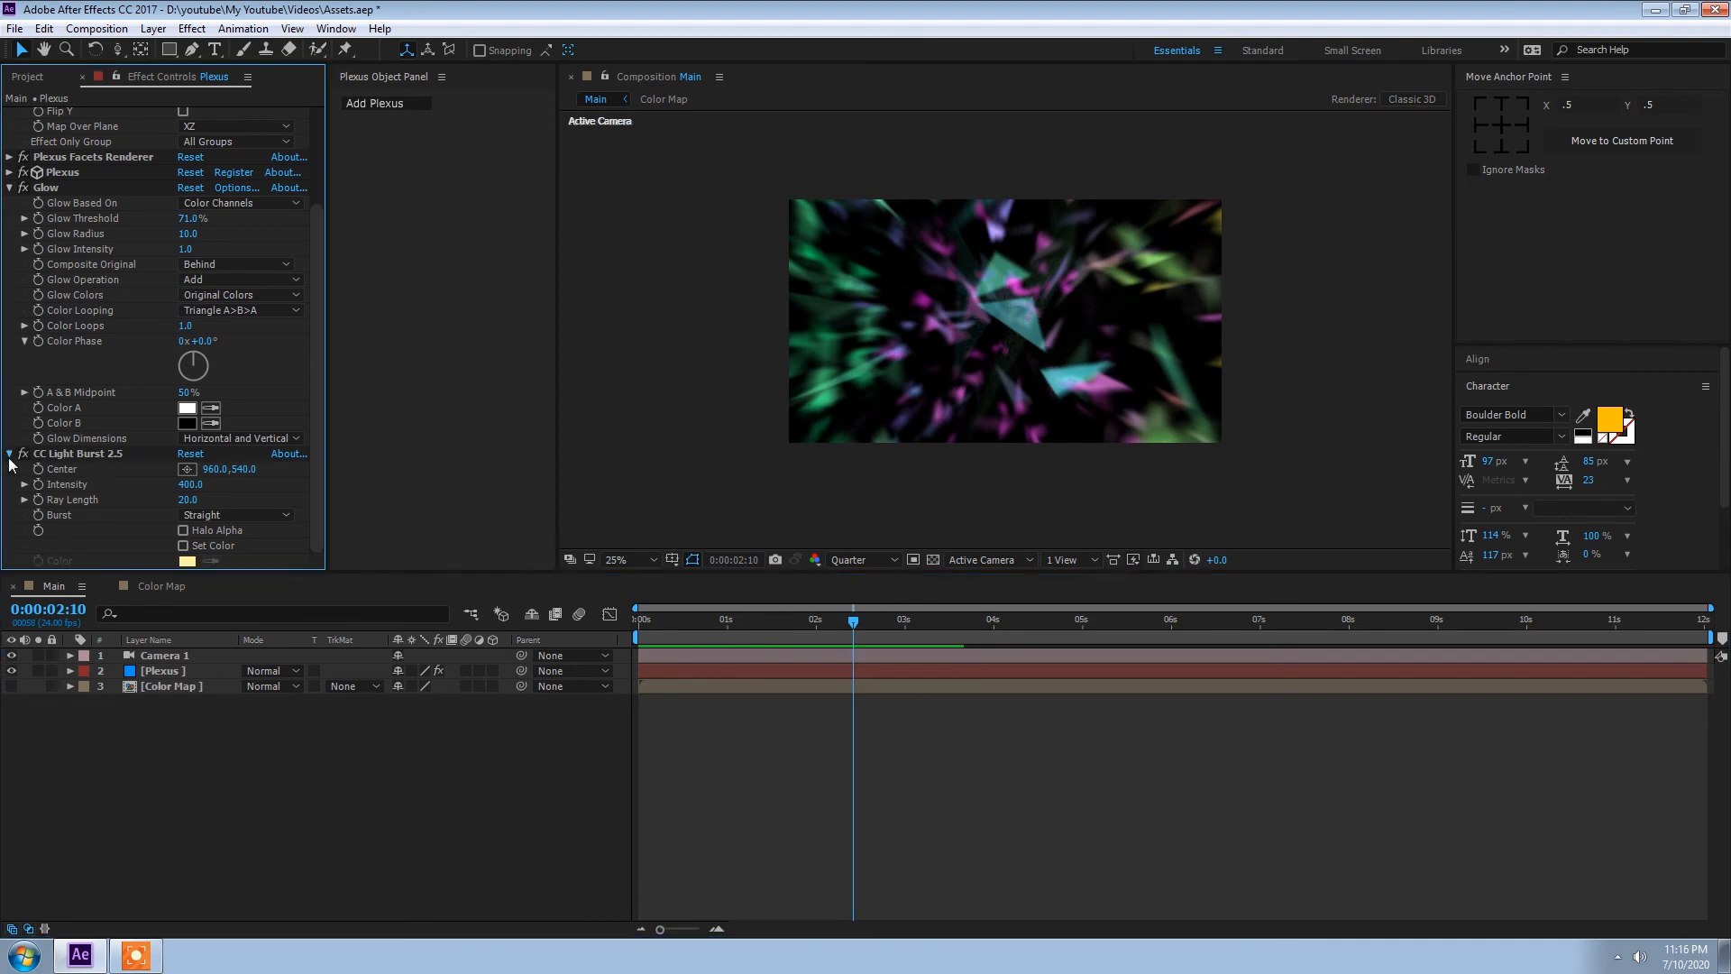
click(190, 330)
text(60)
key(Return)
Step: Check the current frame at Full preview resolution and return the resolution to Quarter
click(851, 560)
click(875, 602)
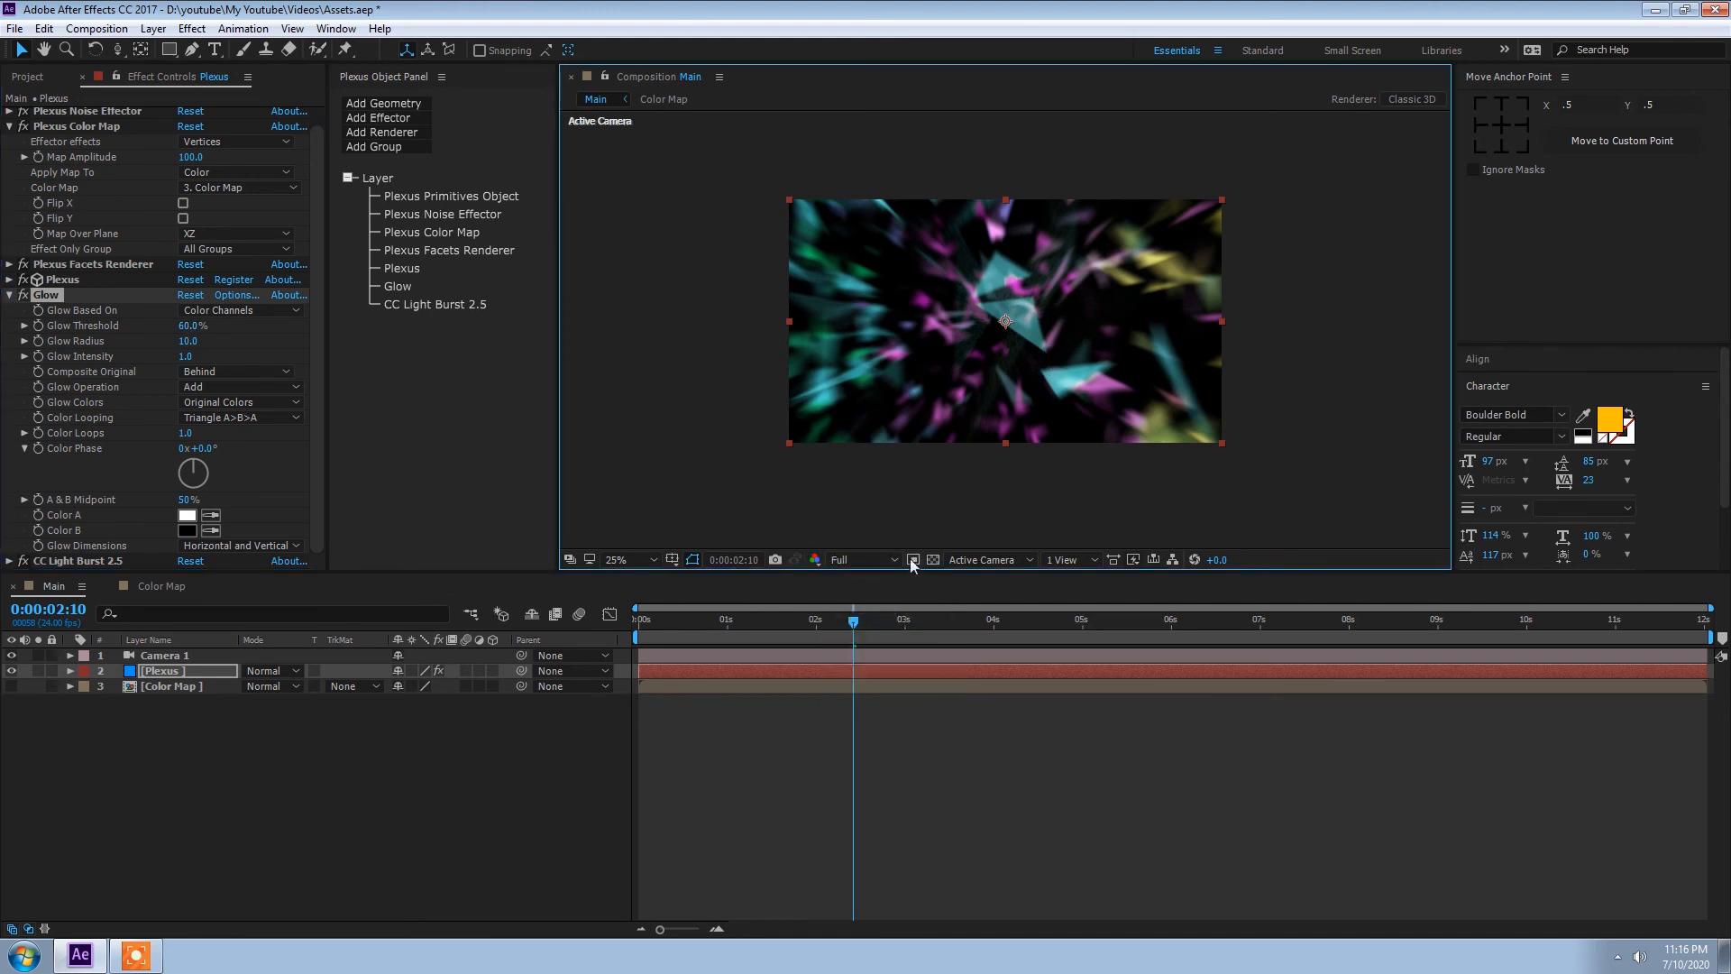
click(852, 560)
click(871, 667)
Step: Preview the animation from the beginning to review the combined glow and light burst
drag(852, 622, 596, 642)
key(space)
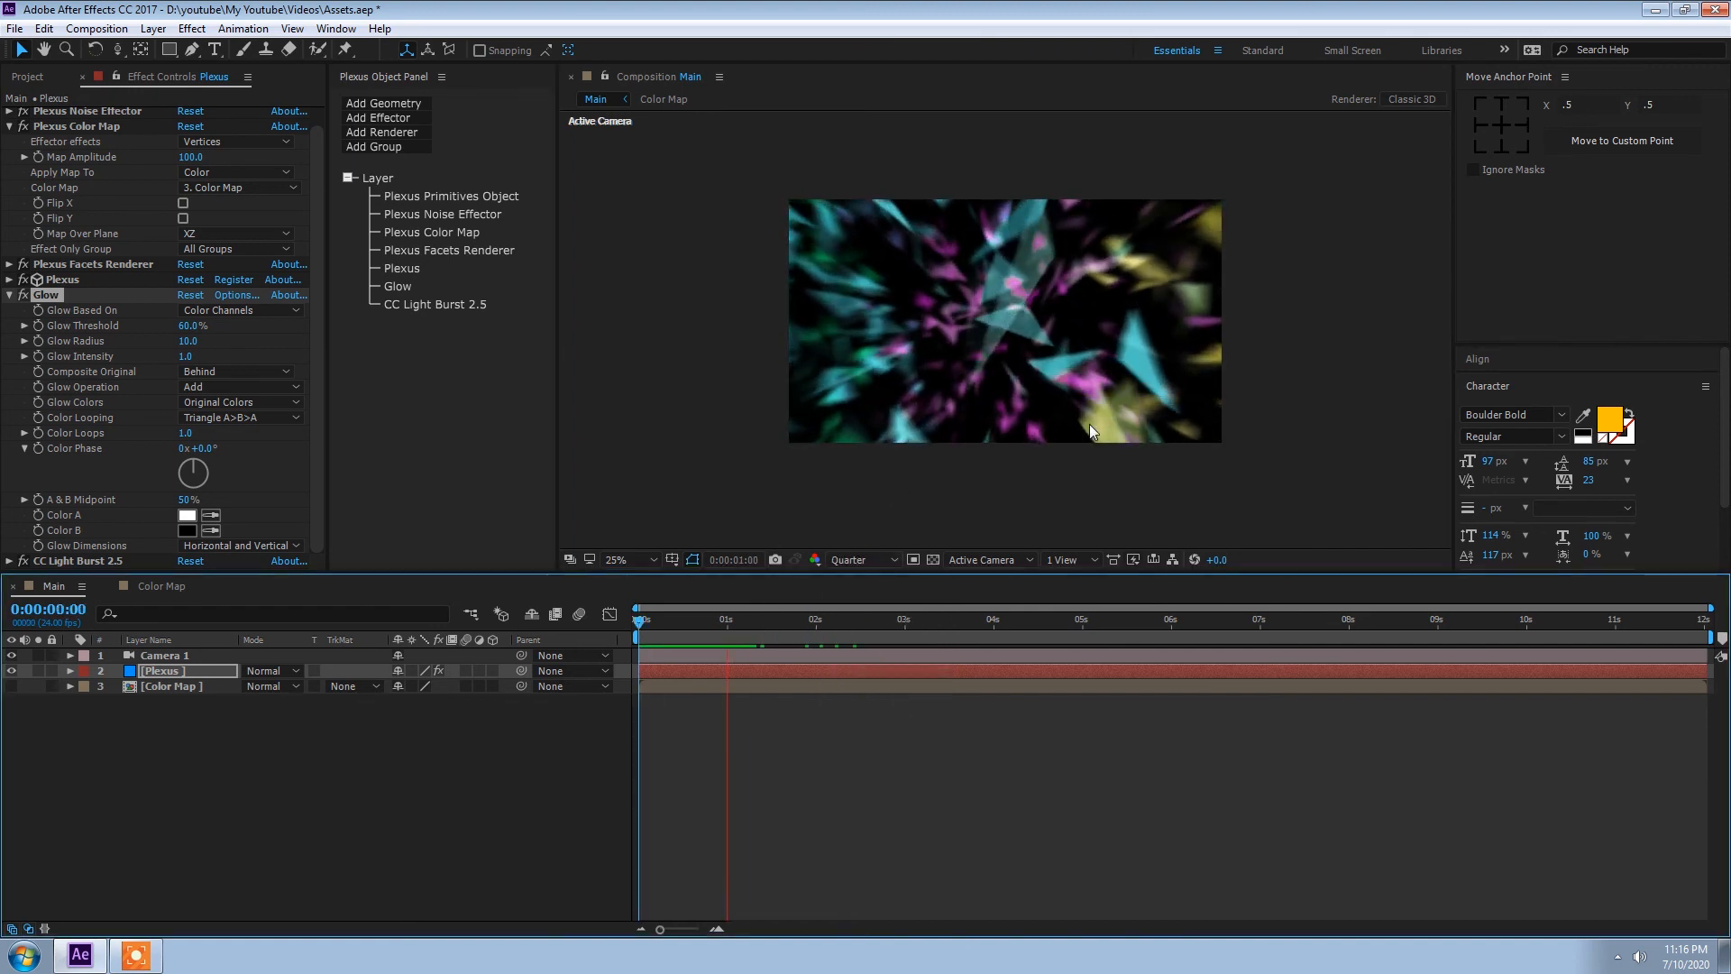
key(space)
drag(857, 635, 576, 657)
key(space)
key(space)
key(space)
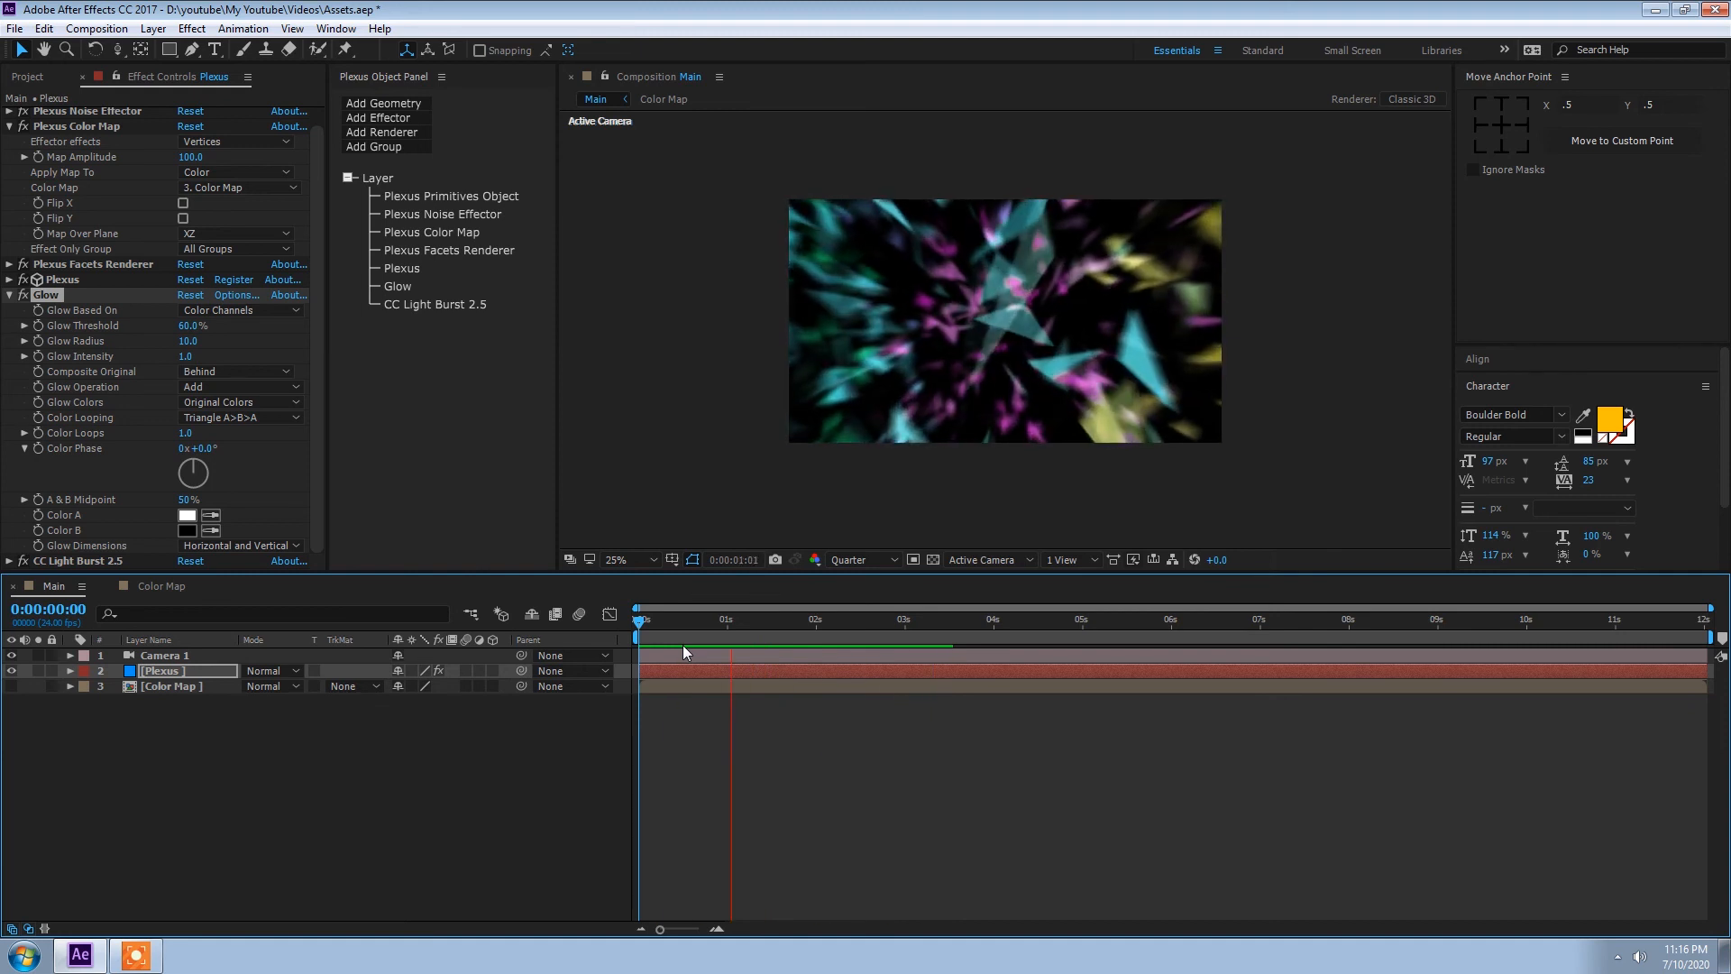
key(space)
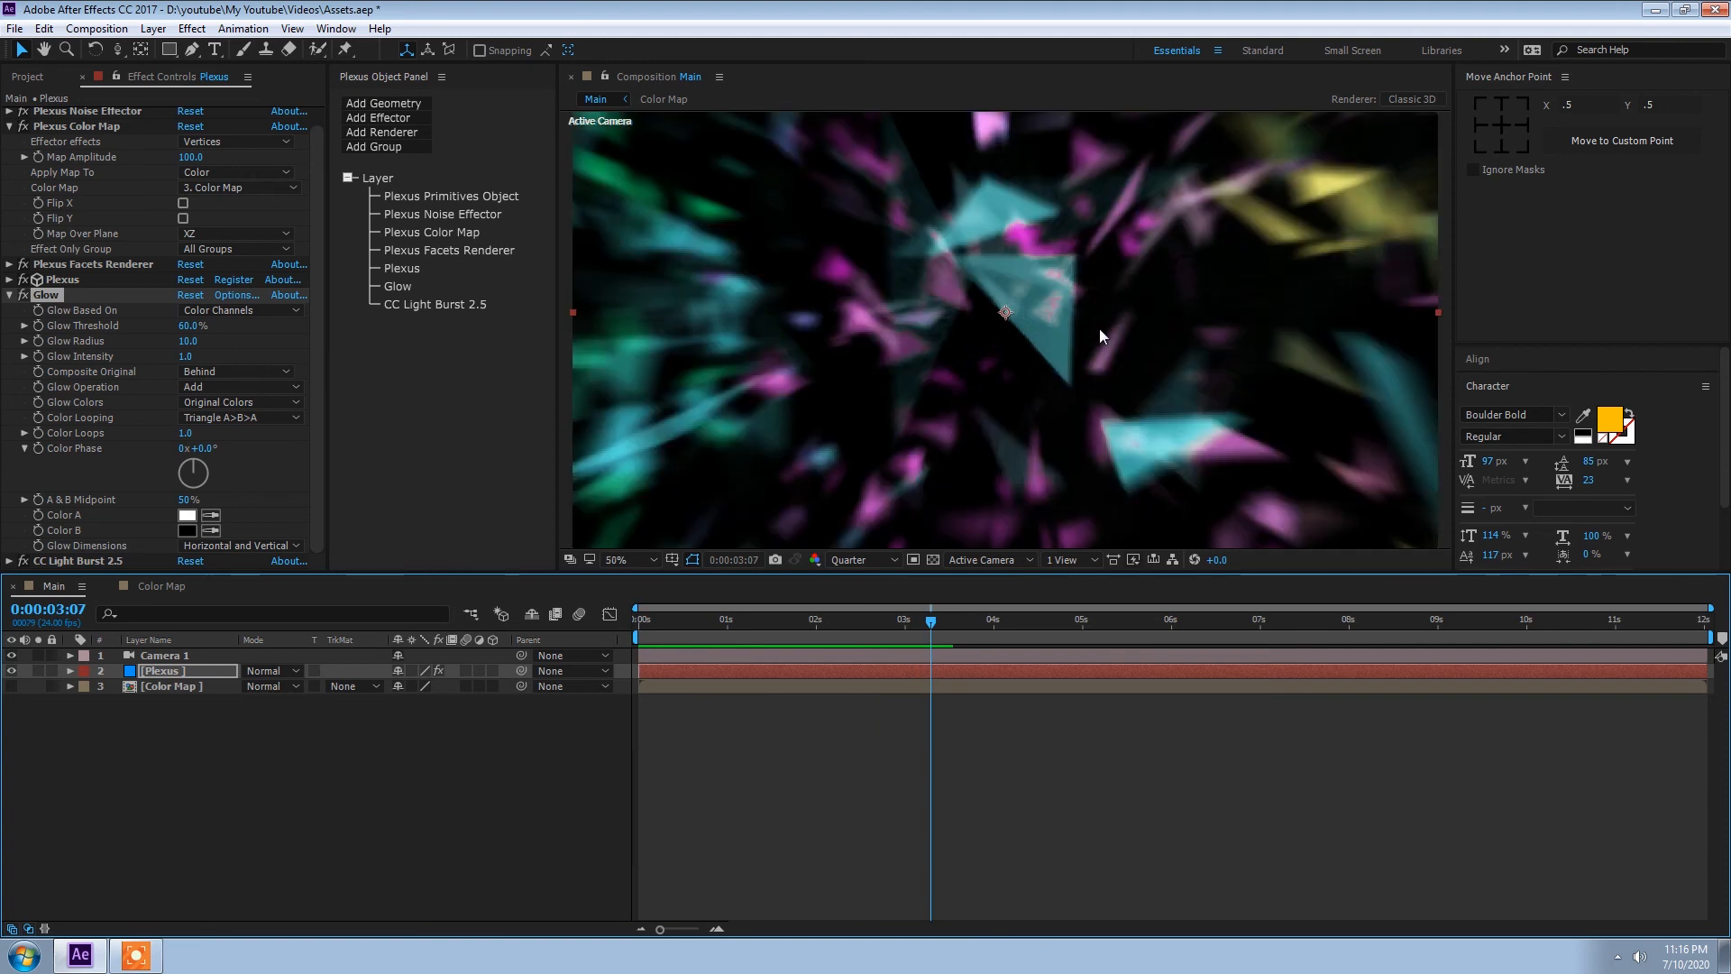
Step: Collapse the Glow settings and set the main Plexus object's Render Quality to 4x
key(comma)
click(9, 296)
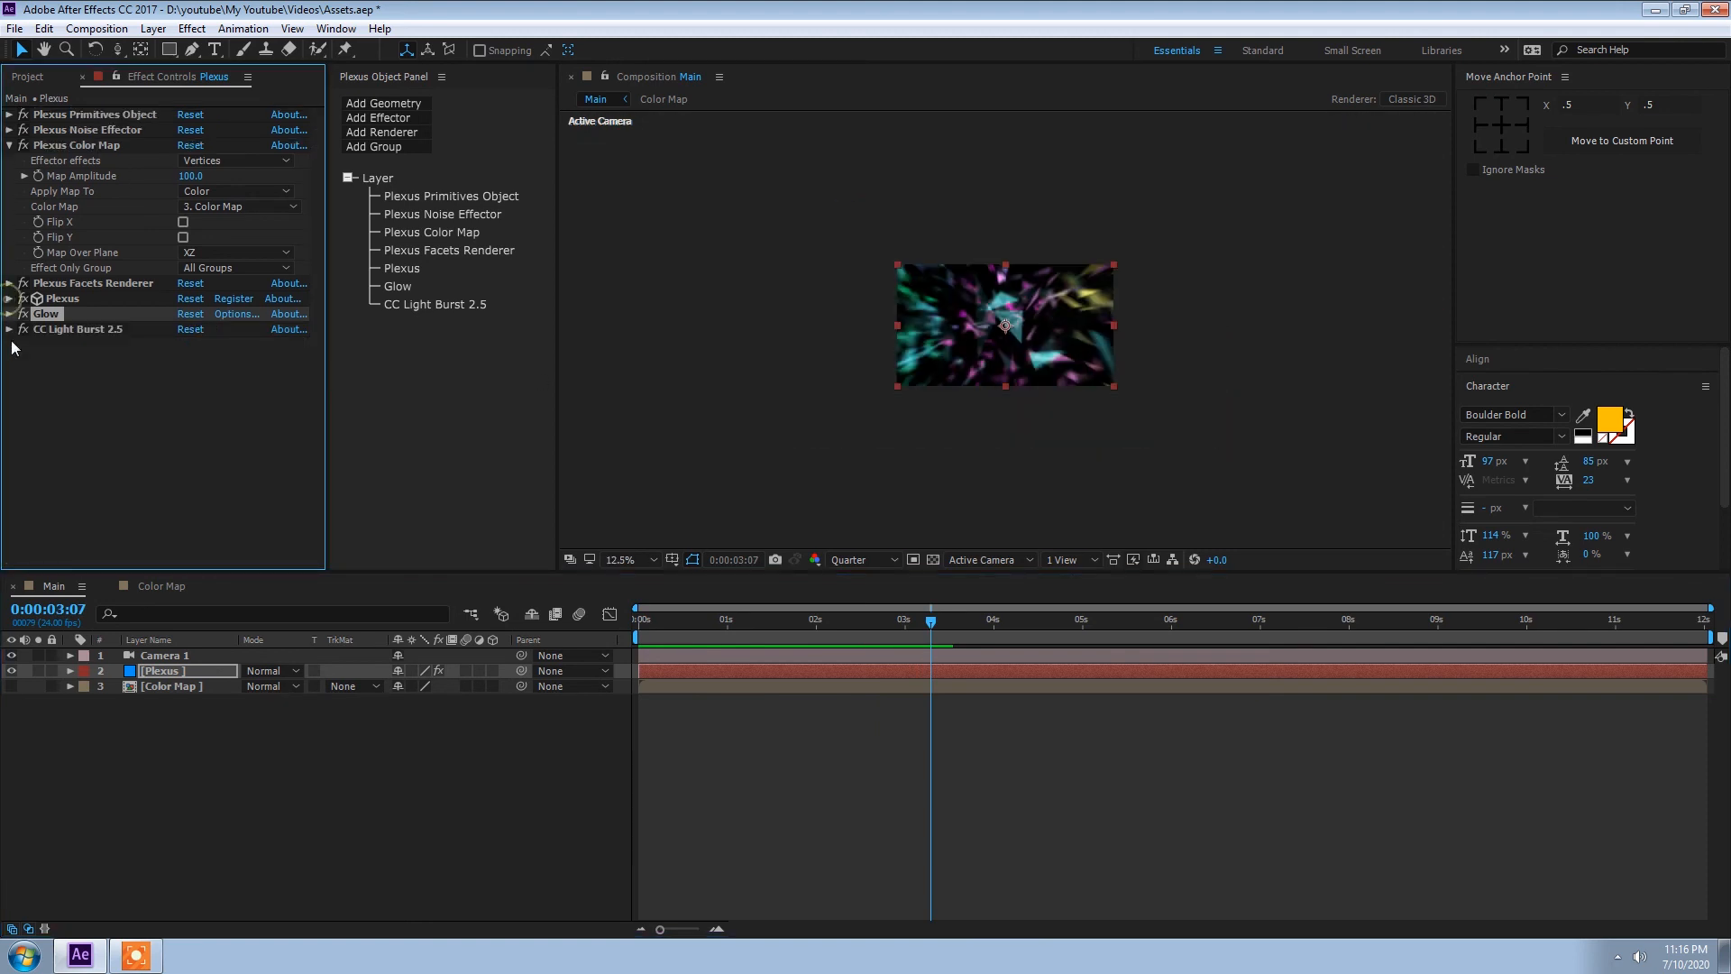
click(401, 268)
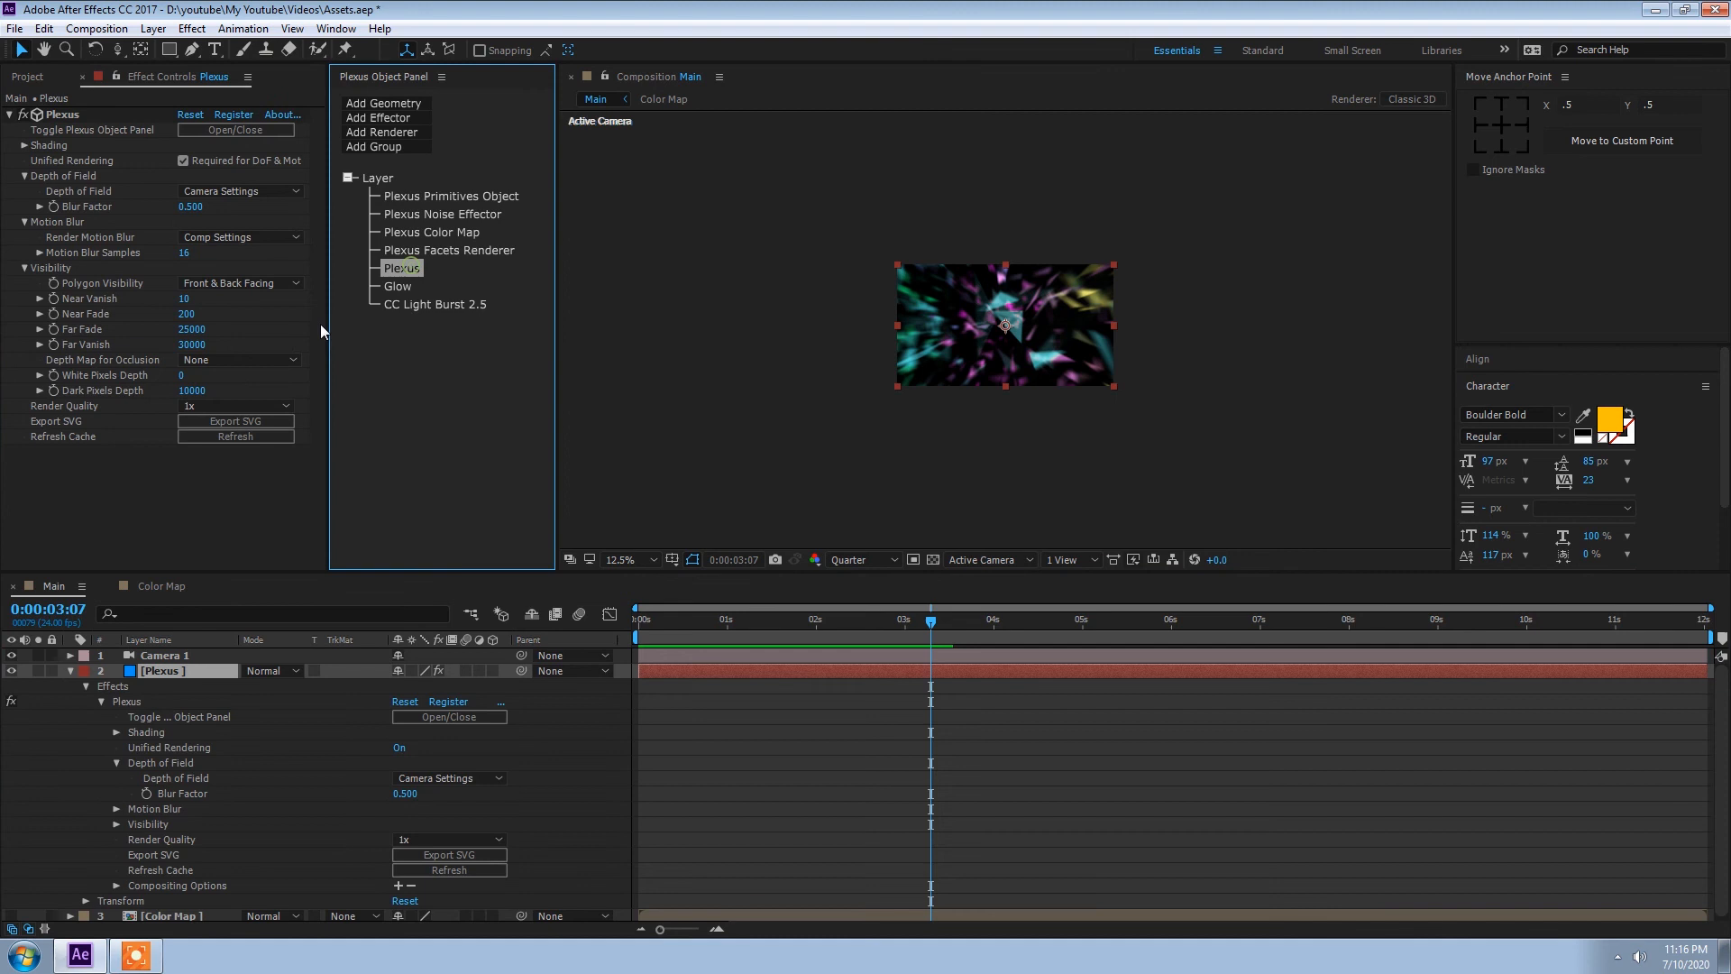
click(222, 407)
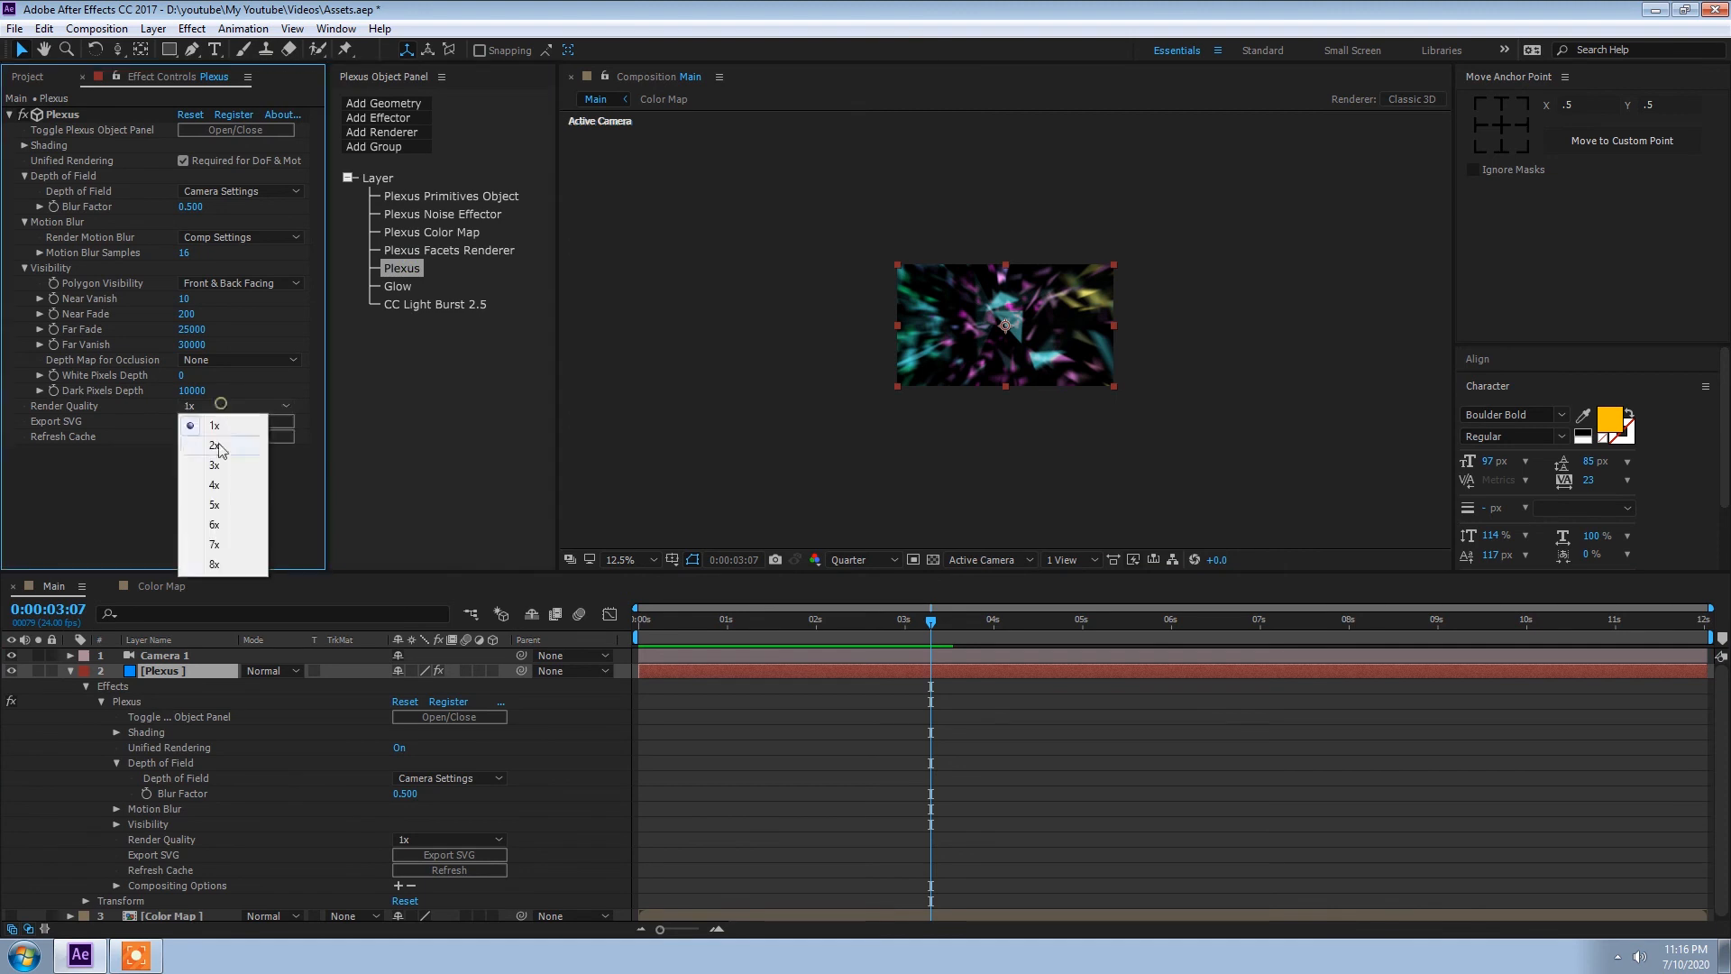
click(1124, 293)
key(slash)
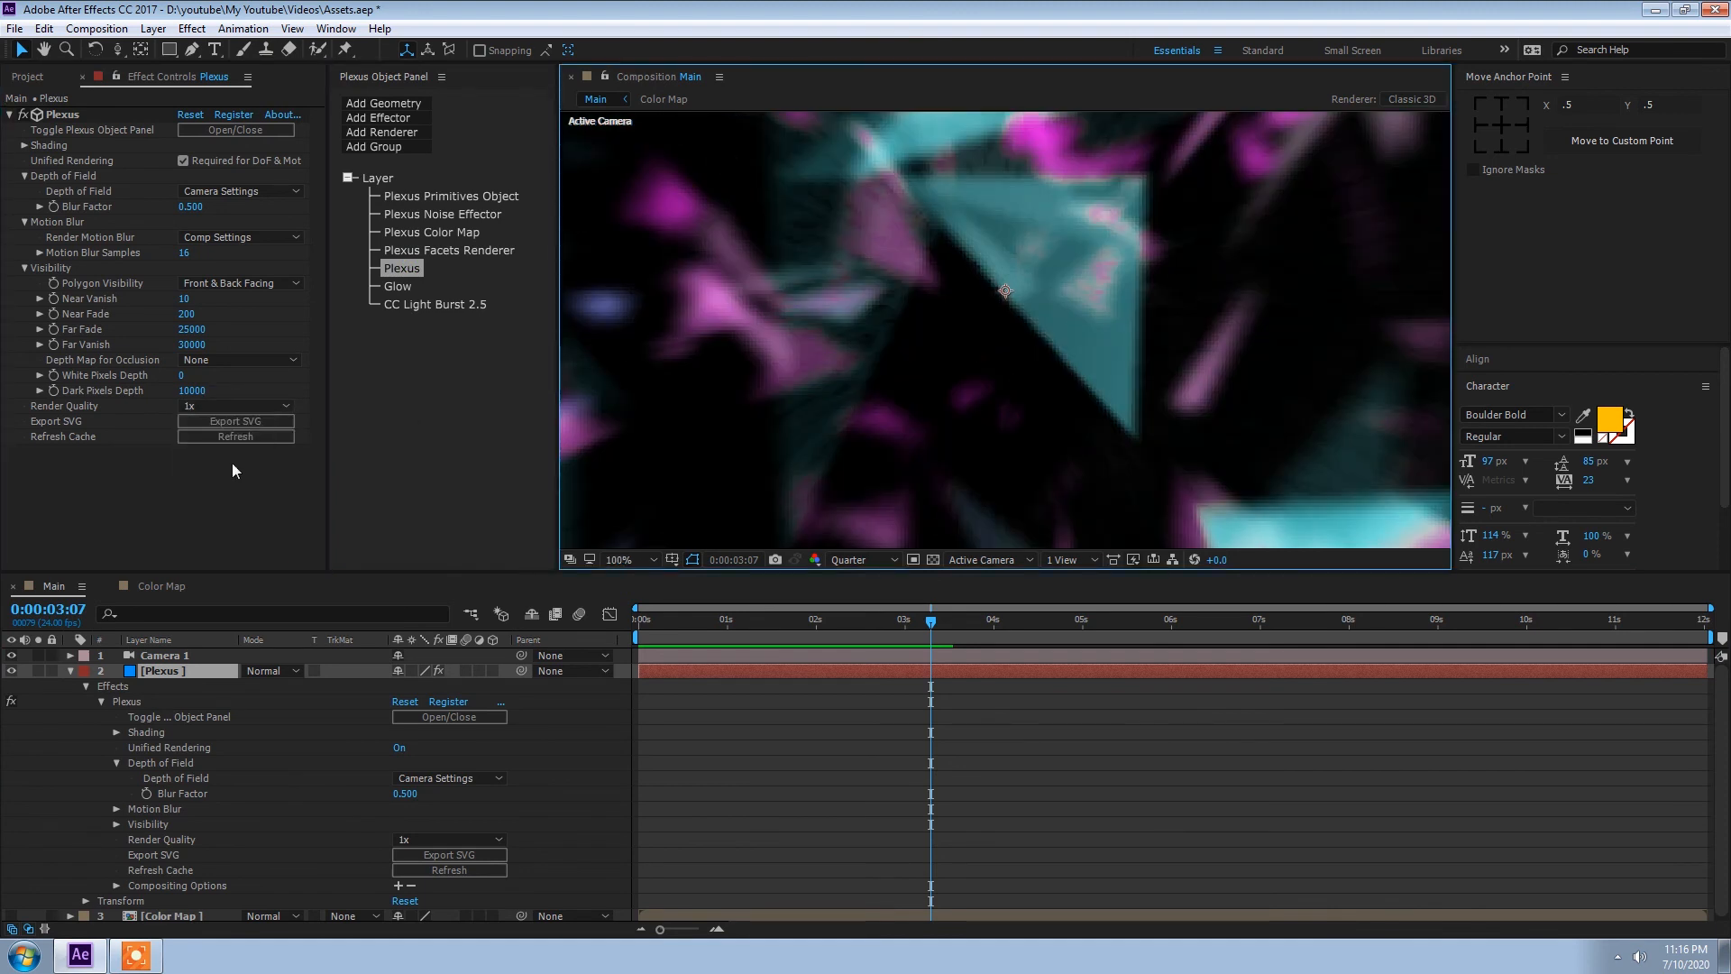
click(247, 405)
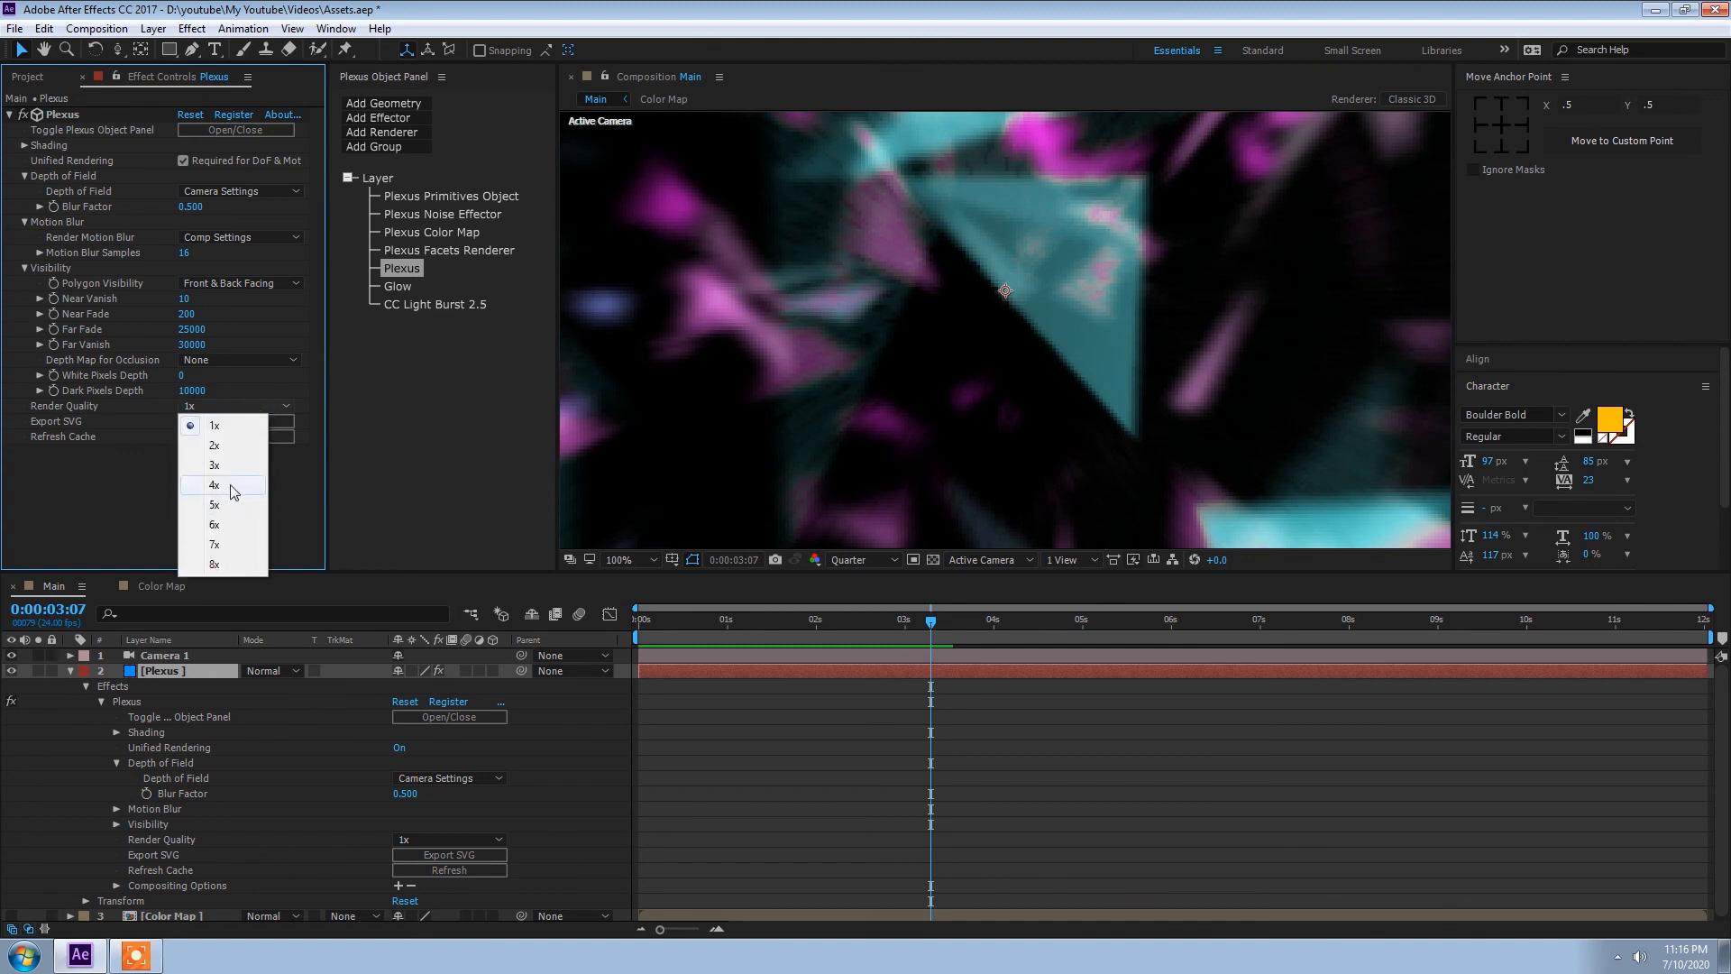
click(232, 494)
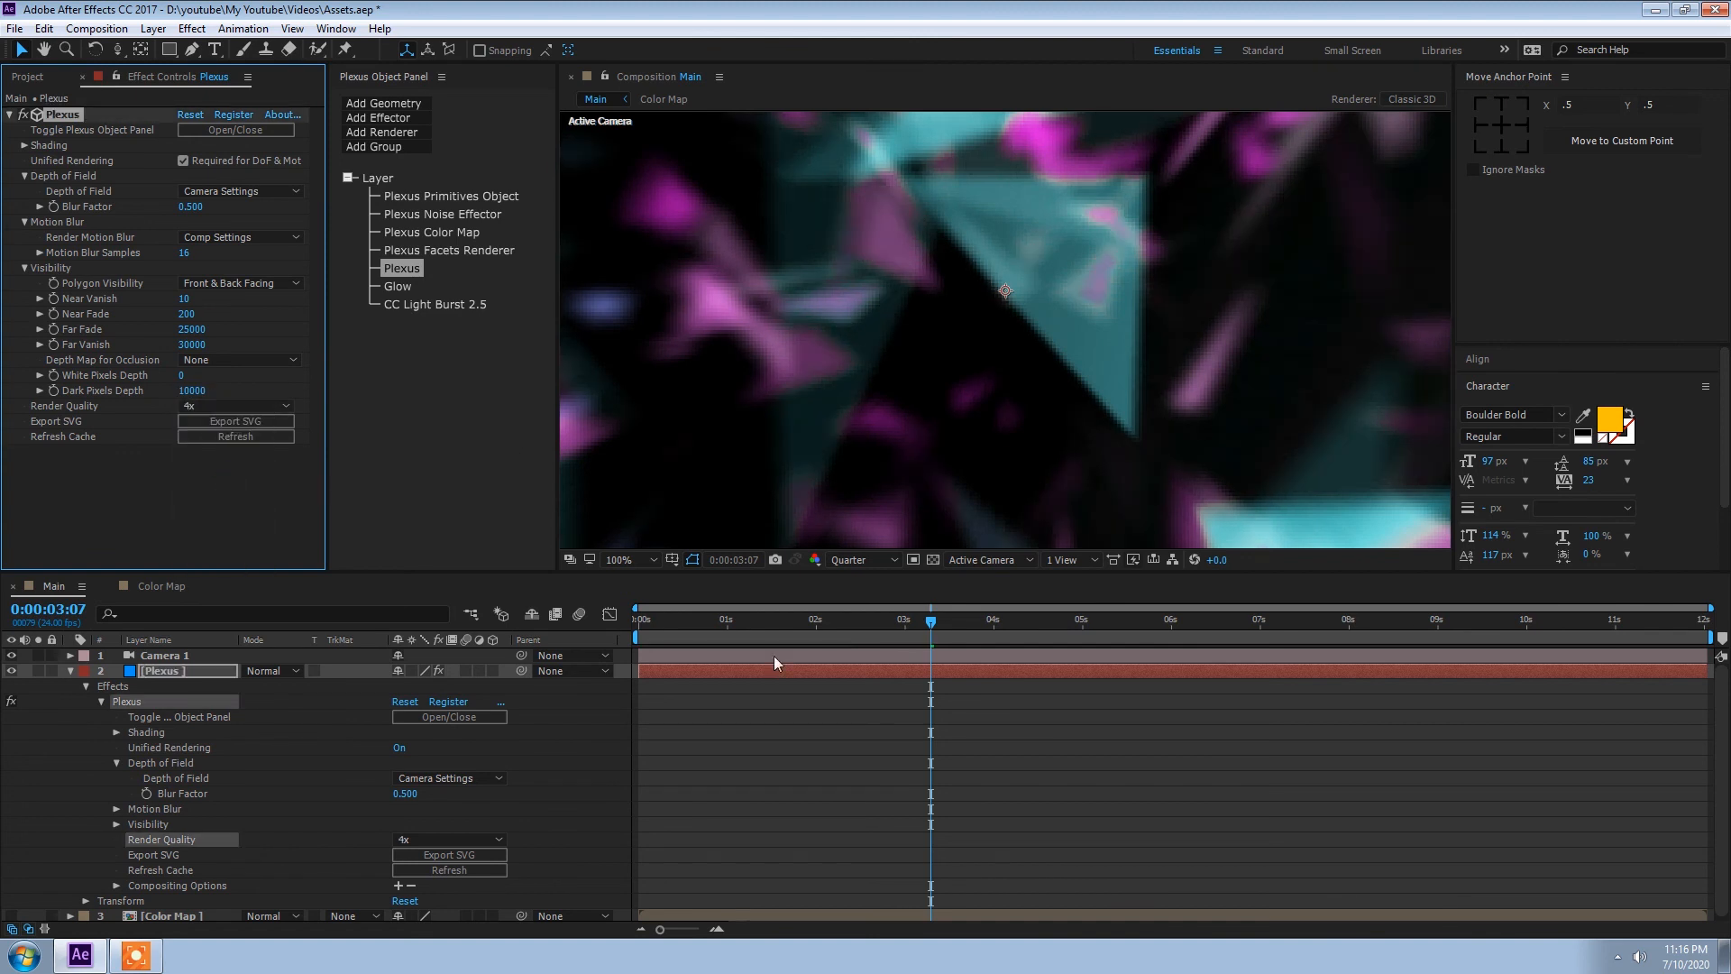
Step: Fit the composition view at 25% and preview the animation from the first frame to check the render quality
key(comma)
key(comma)
key(comma)
key(period)
key(comma)
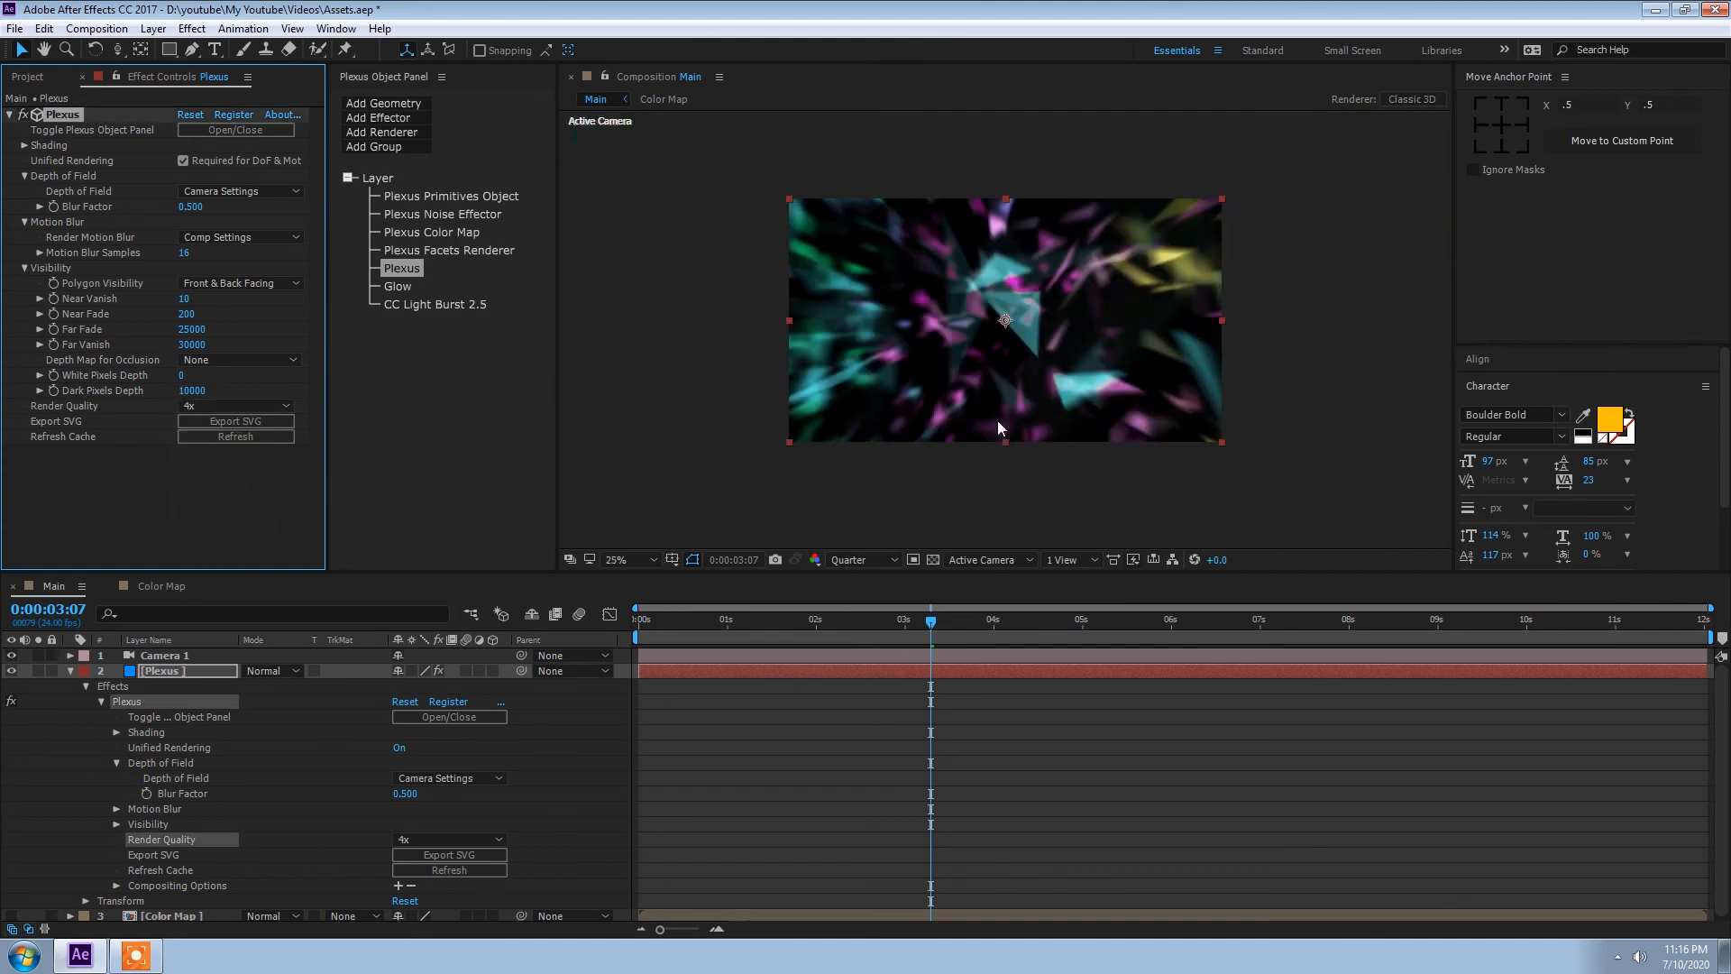
drag(928, 621, 538, 624)
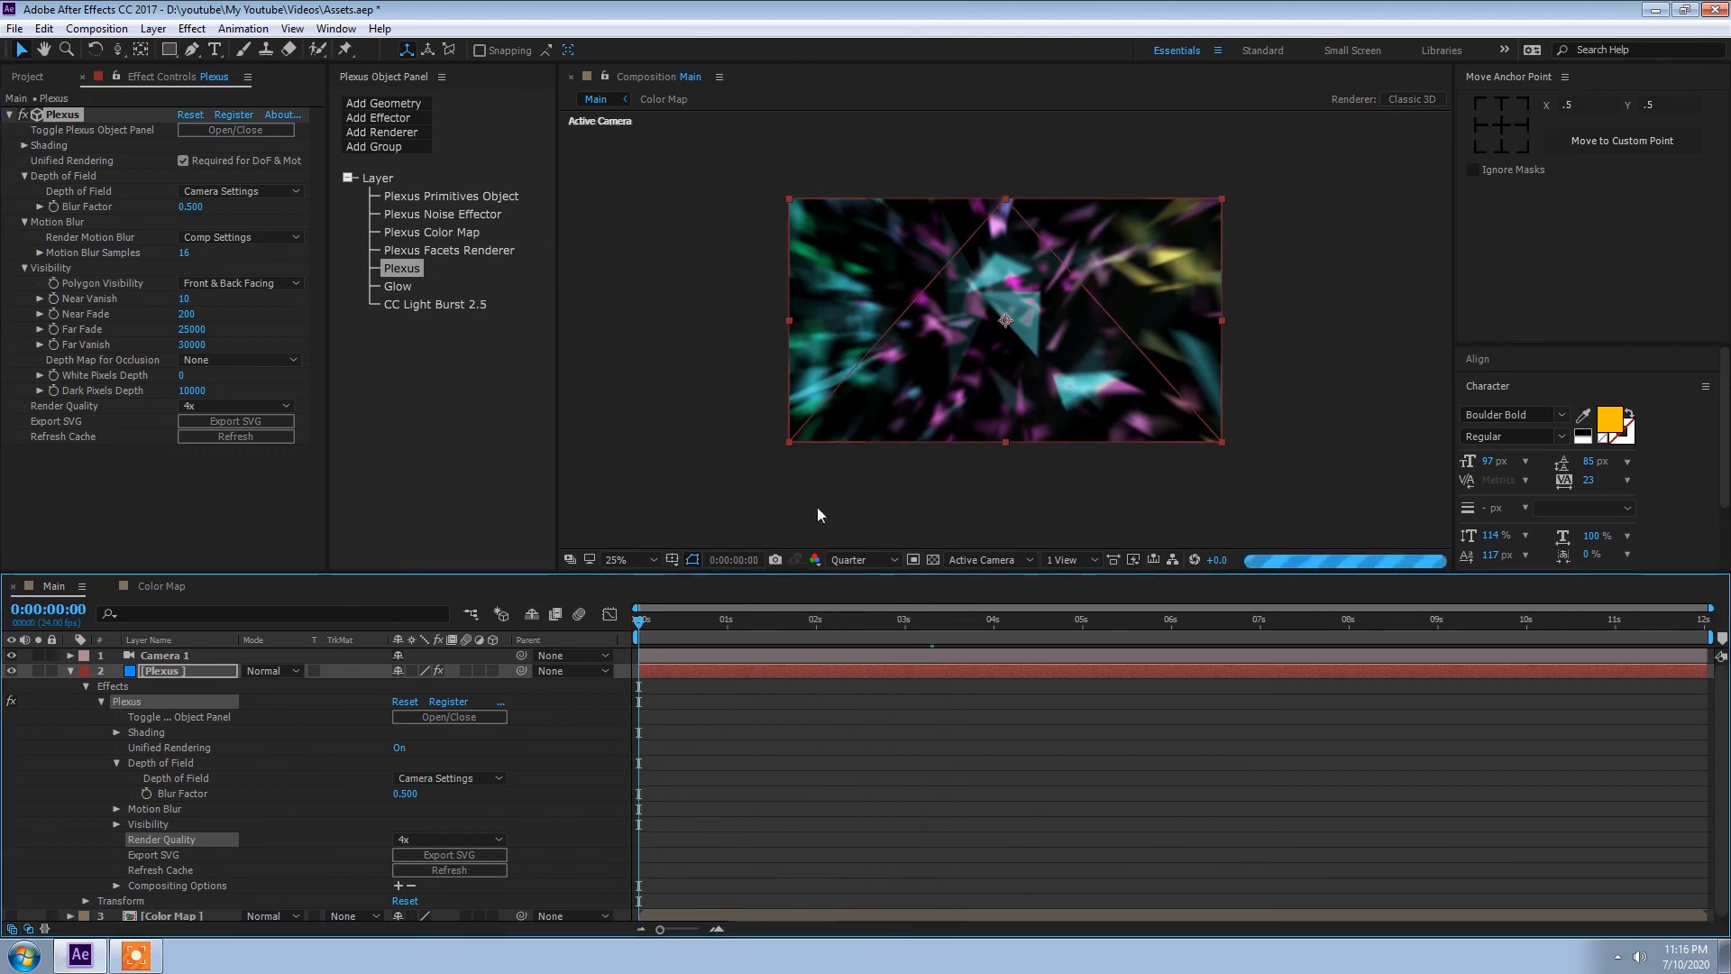
key(space)
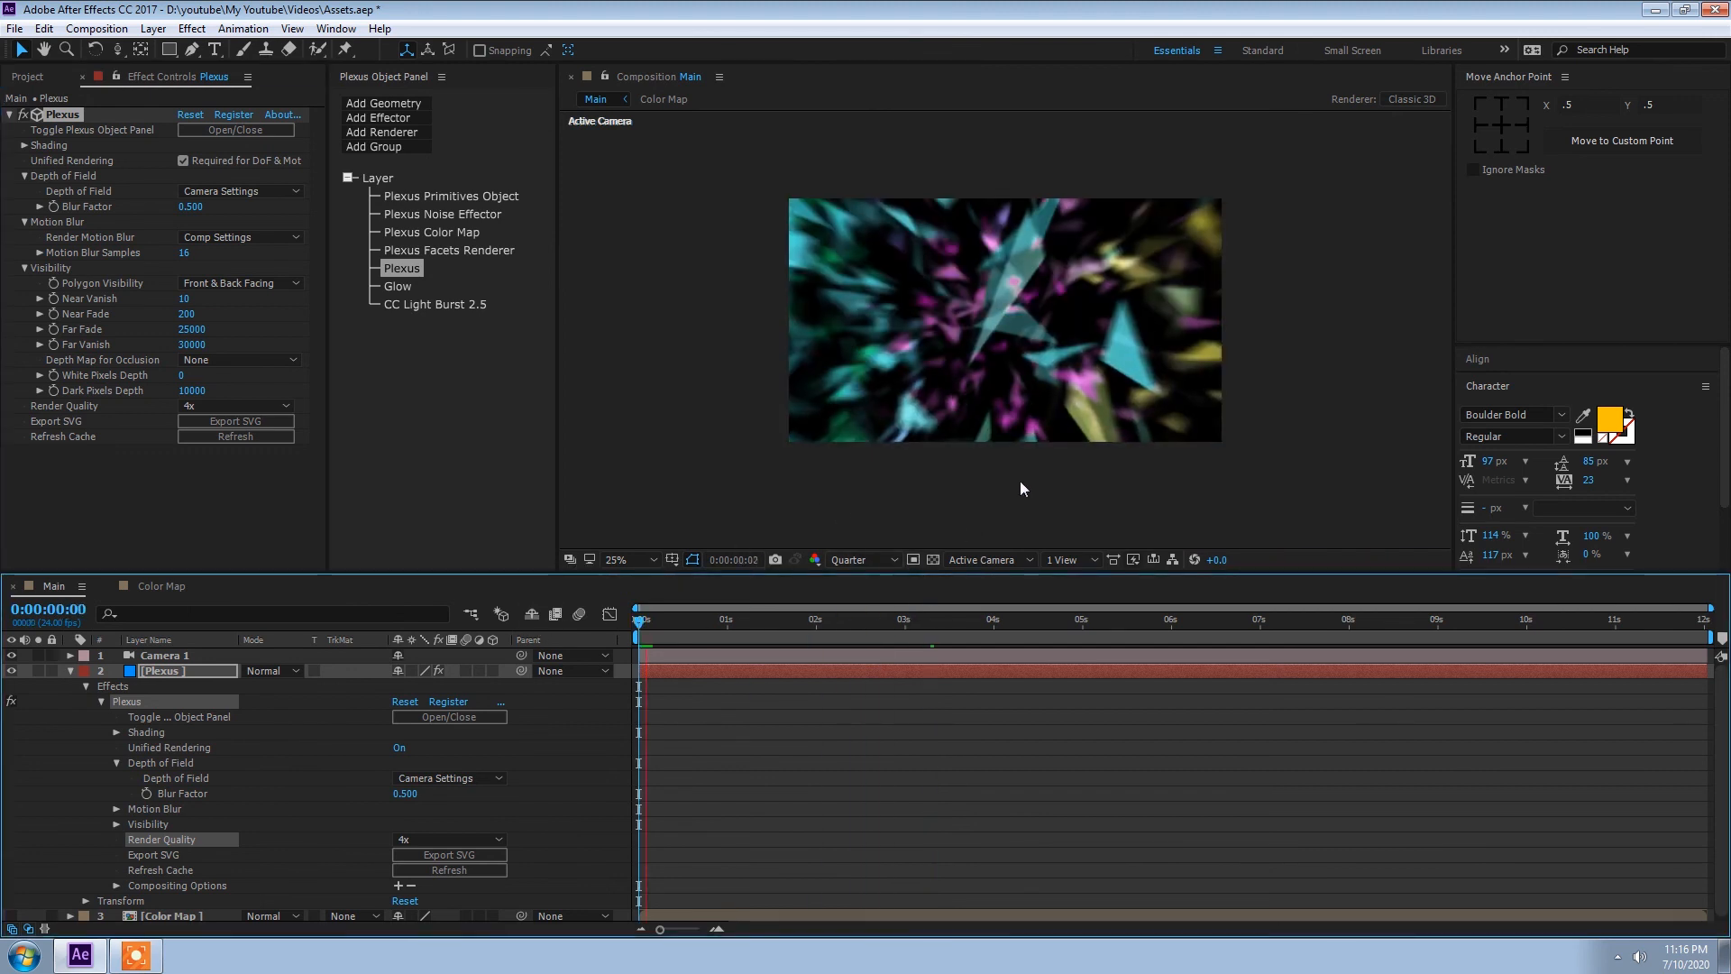
key(space)
key(space)
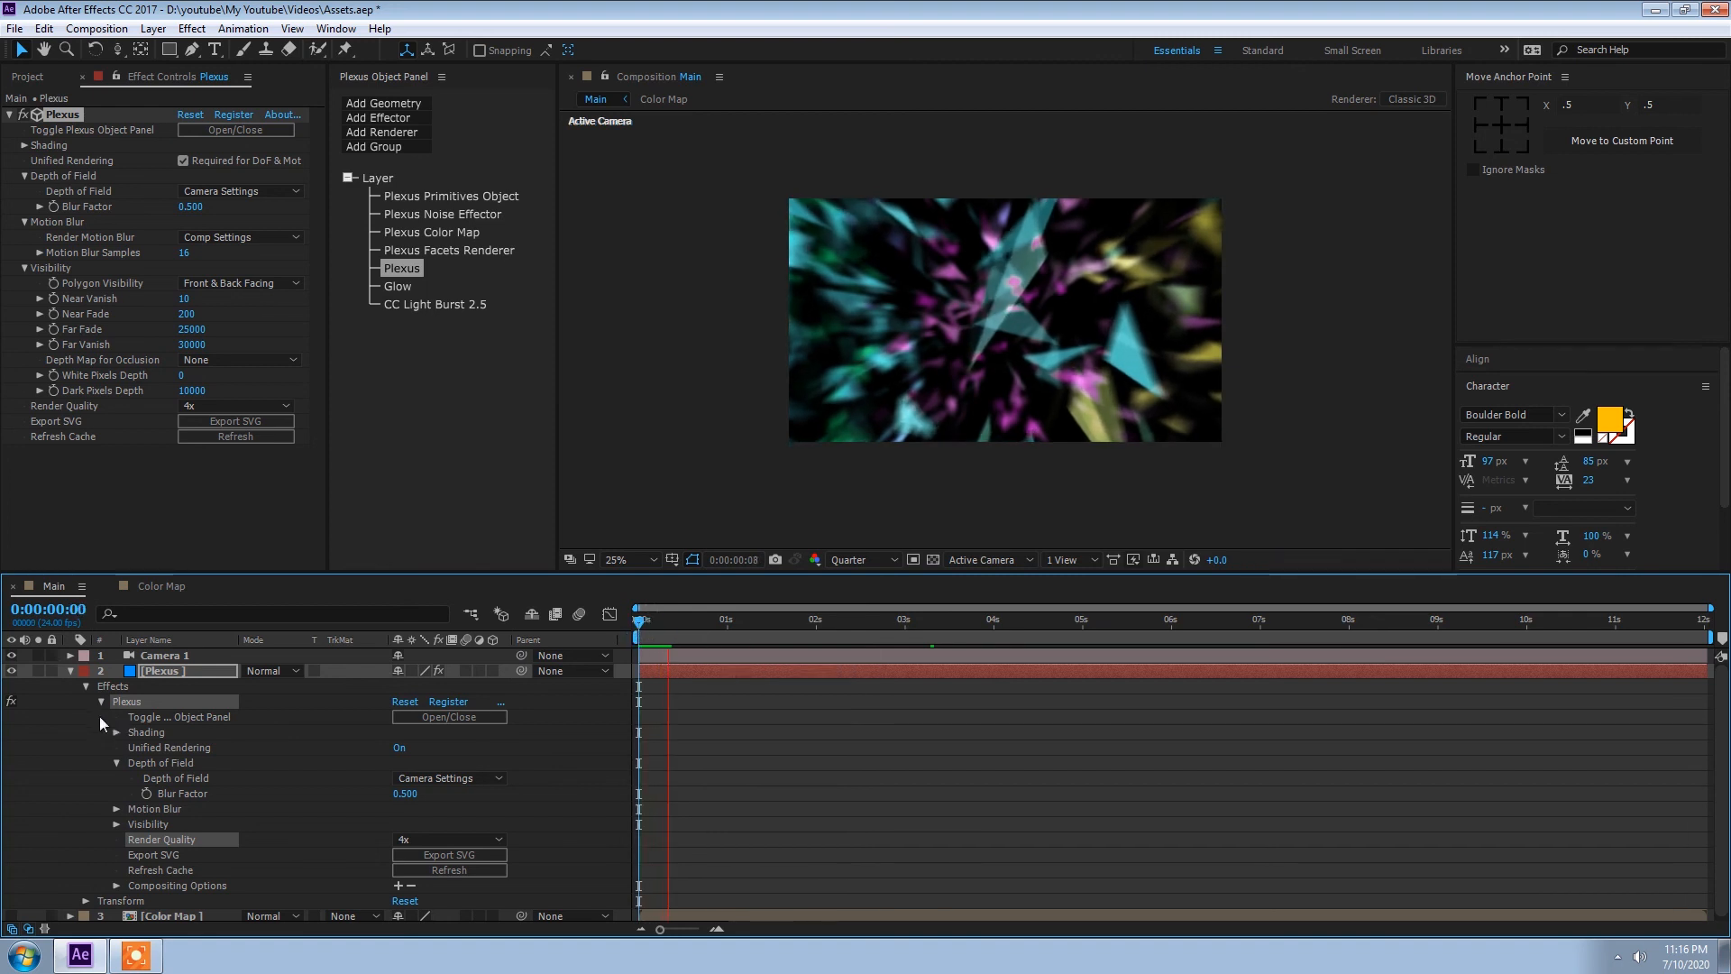
Step: Collapse the Plexus layer's properties in the timeline and preview the animation again from the first frame
click(70, 671)
click(231, 727)
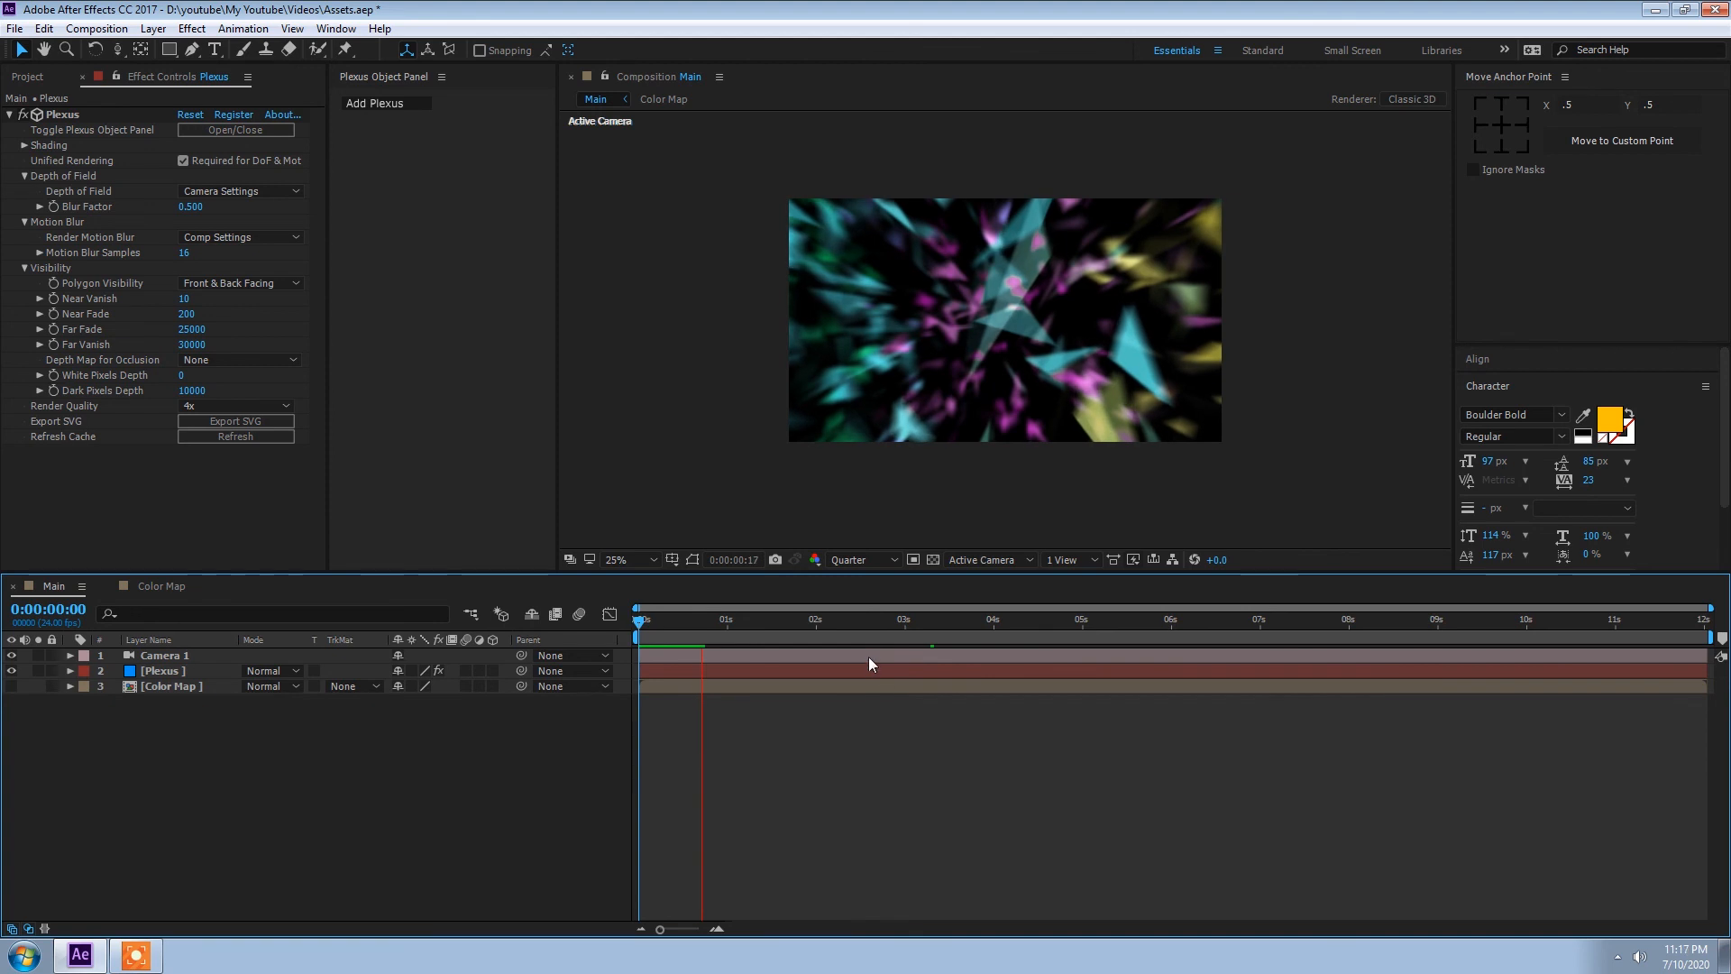
drag(709, 620, 560, 635)
key(space)
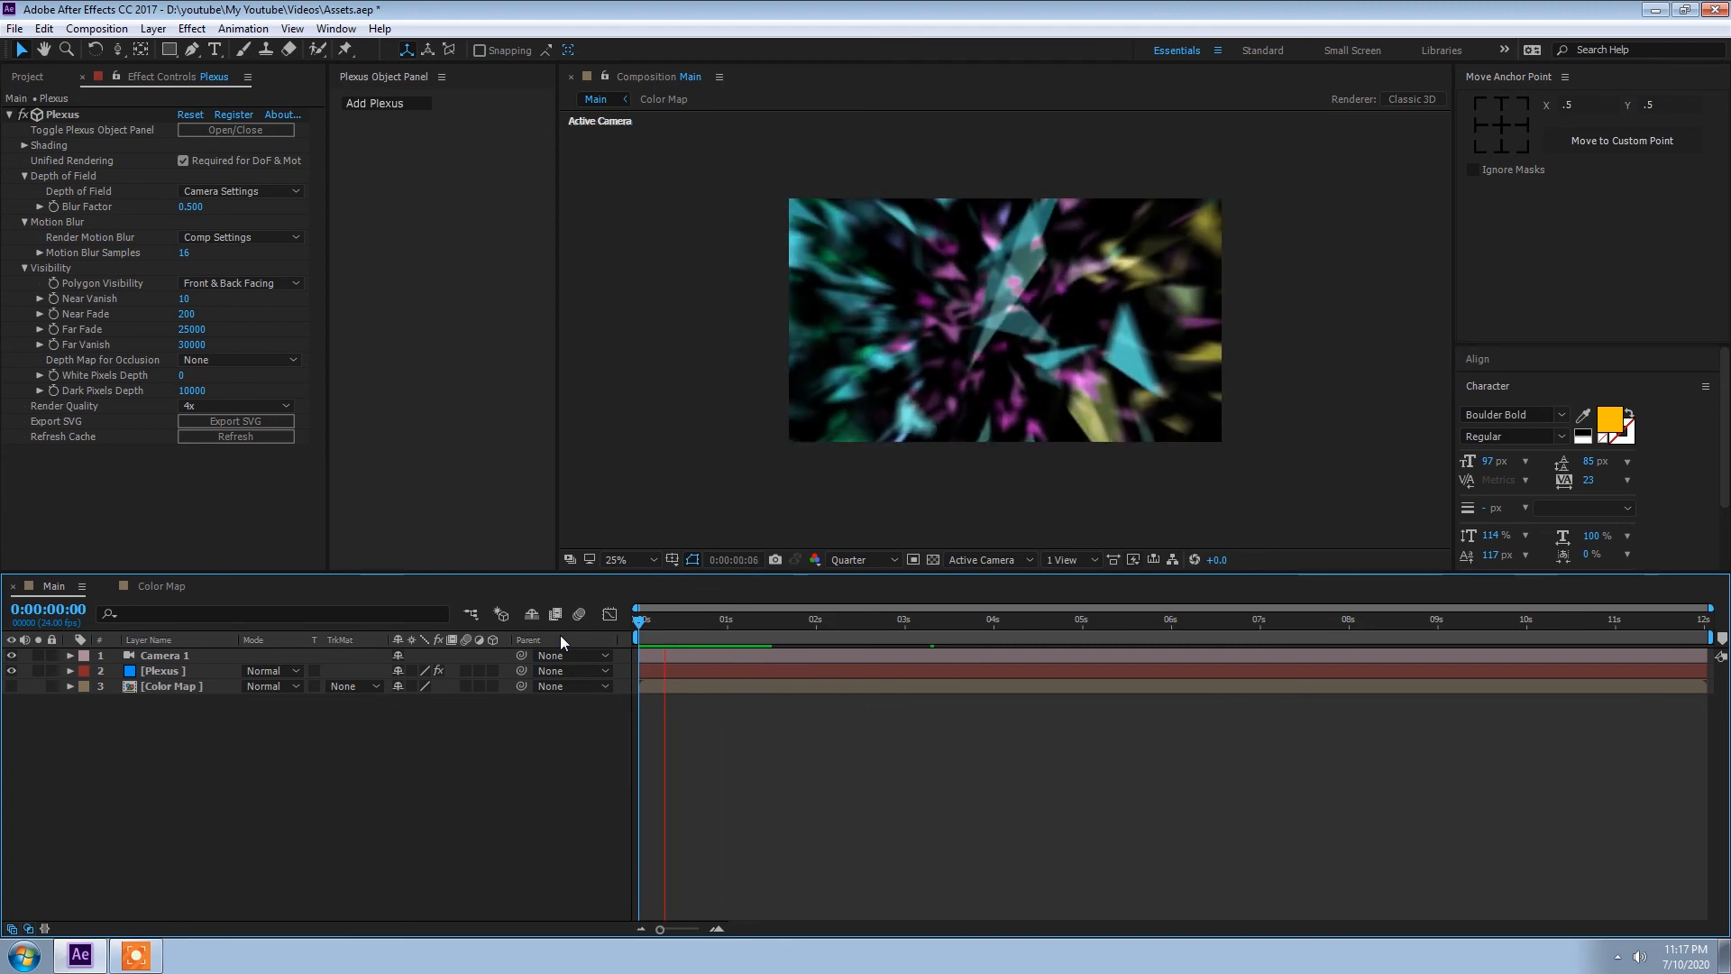
key(space)
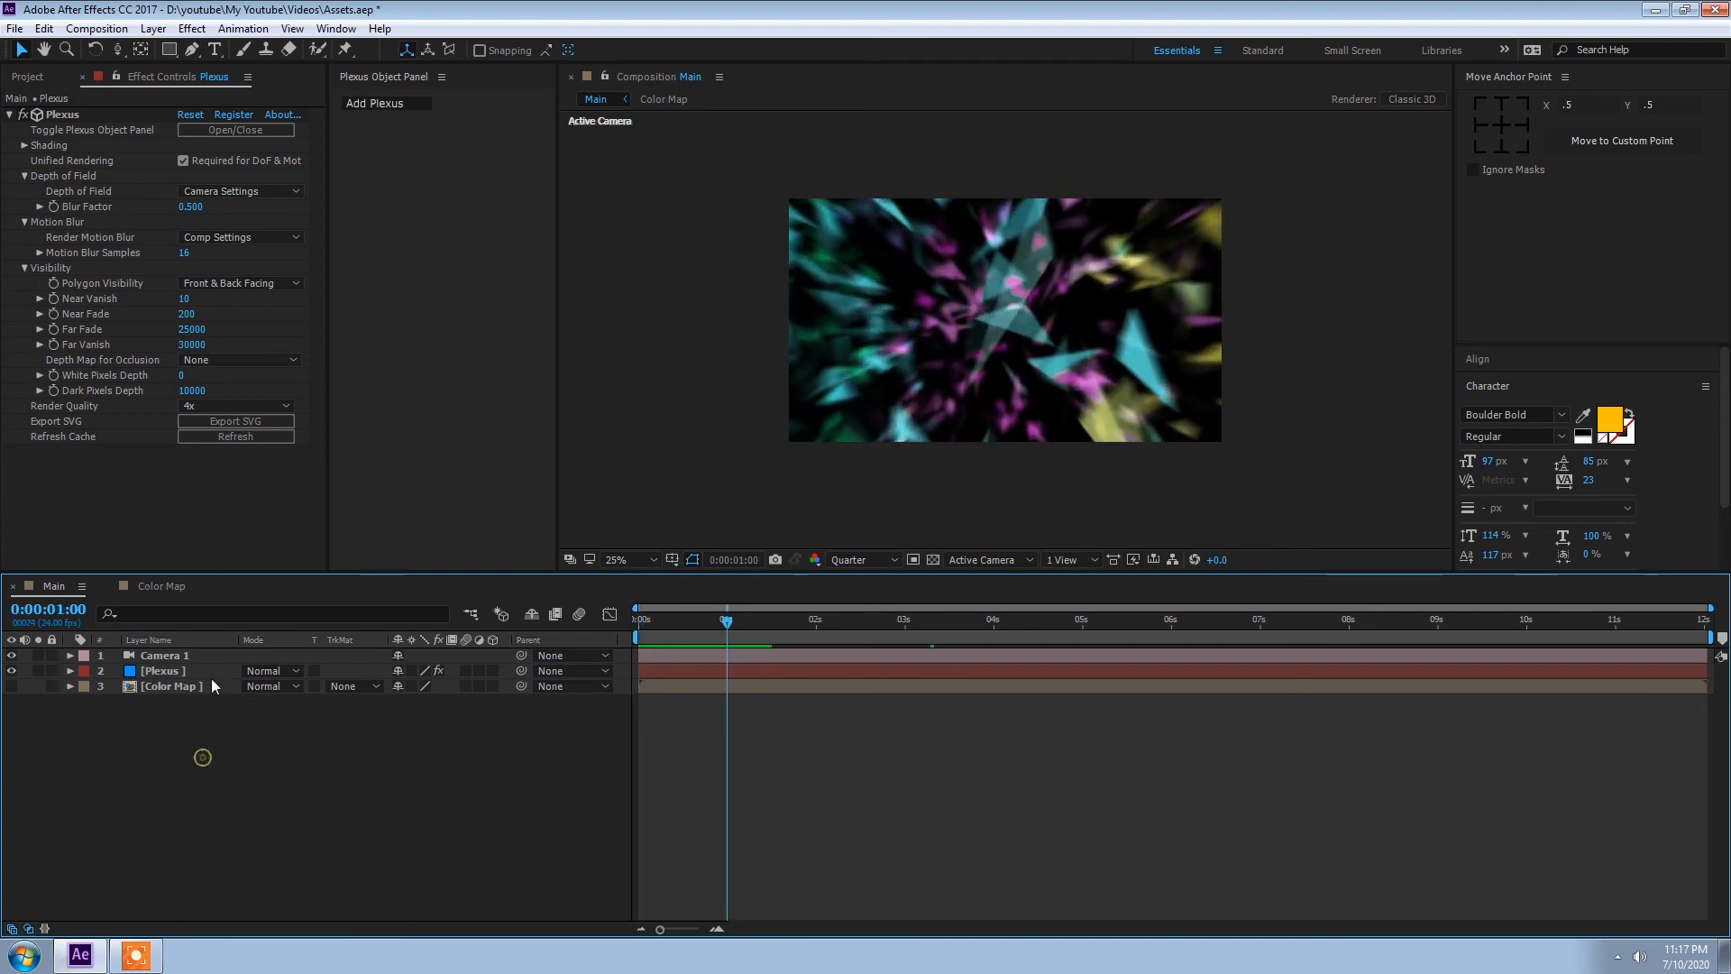
Step: Apply the Optics Compensation effect to the Plexus layer and enable Reverse Lens Distortion
click(165, 674)
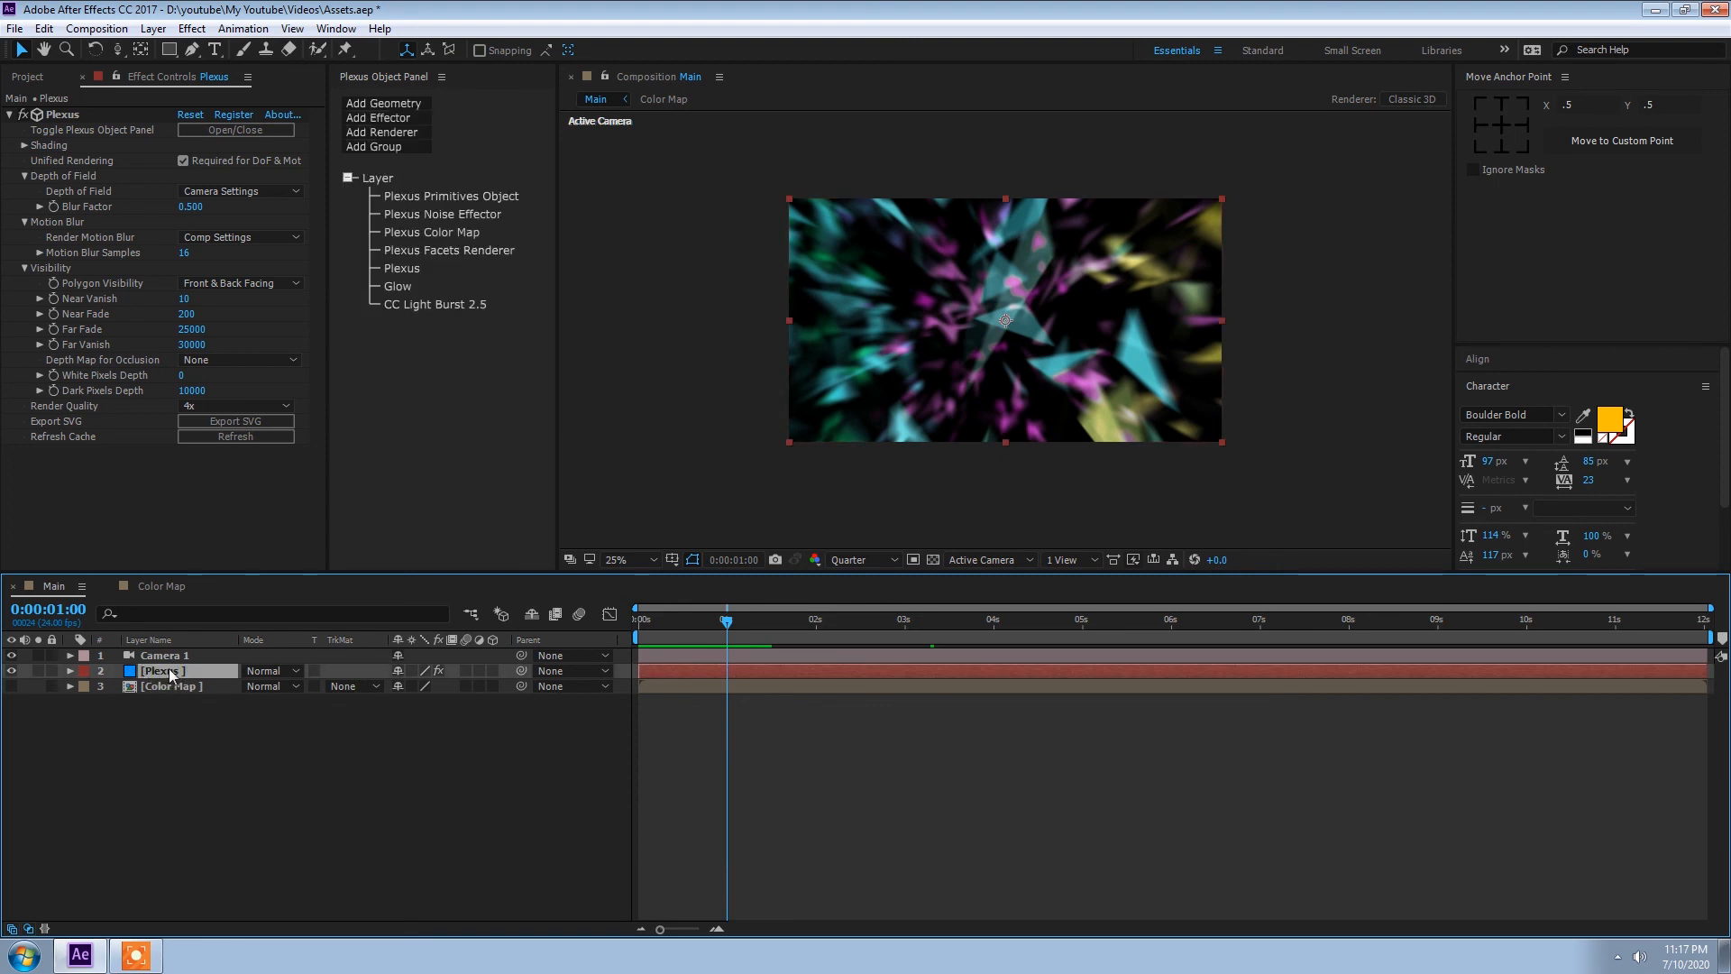
key(ctrl+space)
text(op)
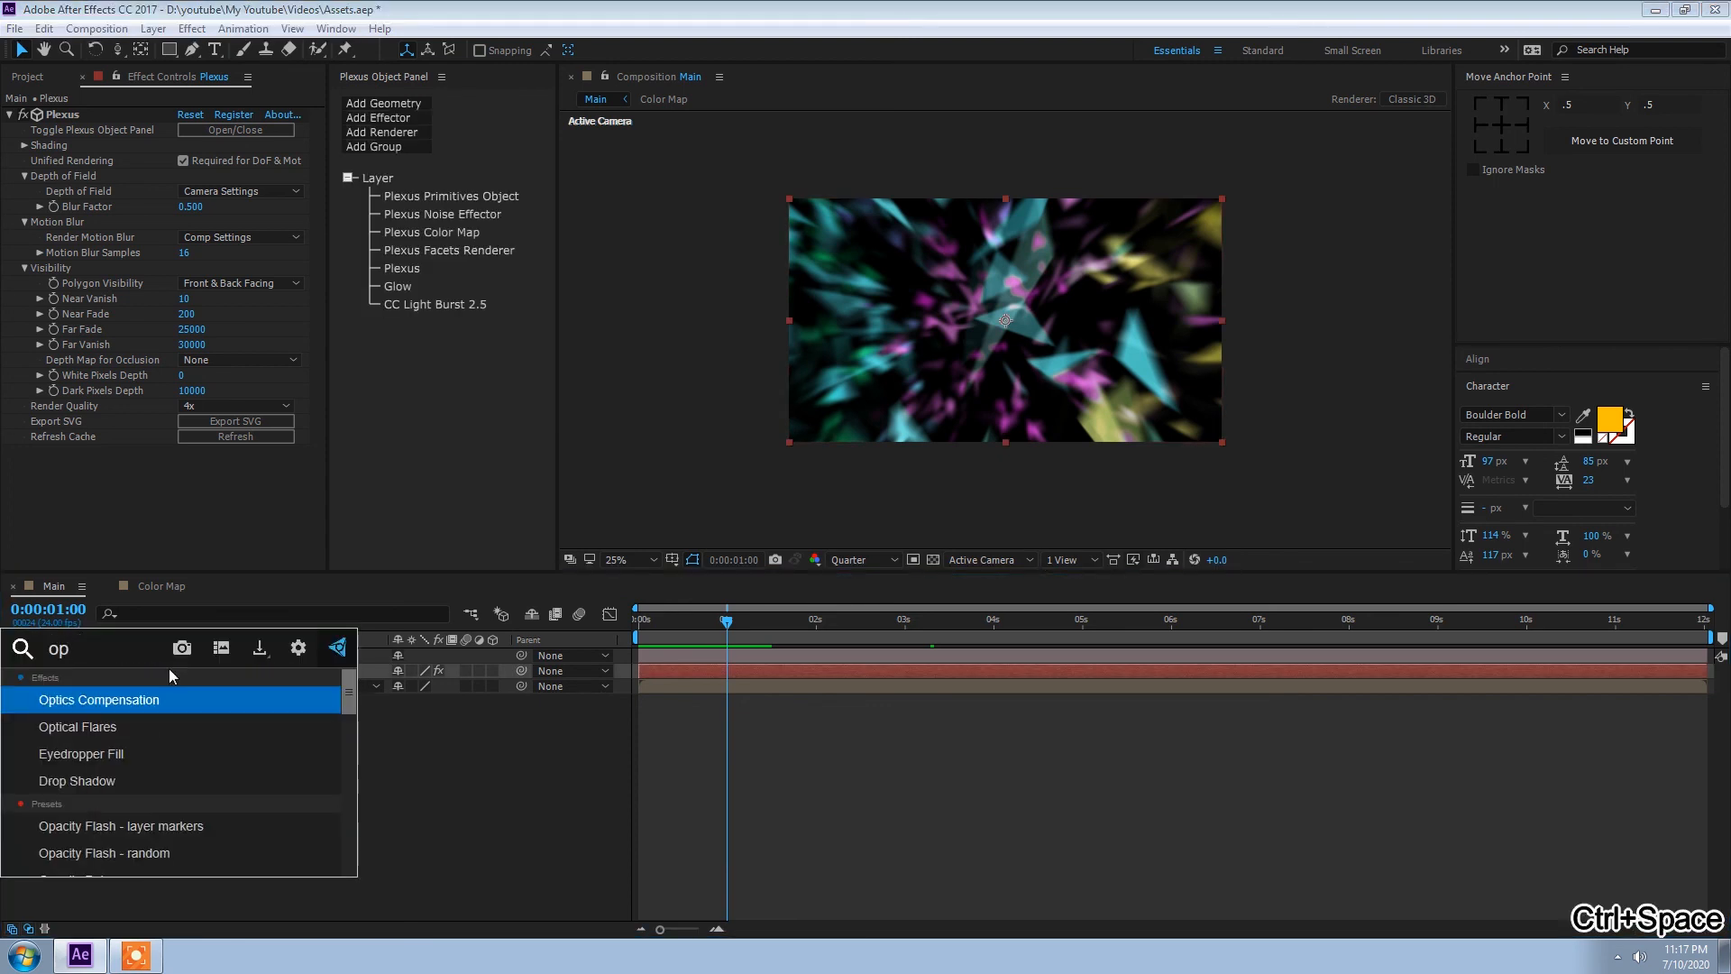
key(Return)
click(207, 483)
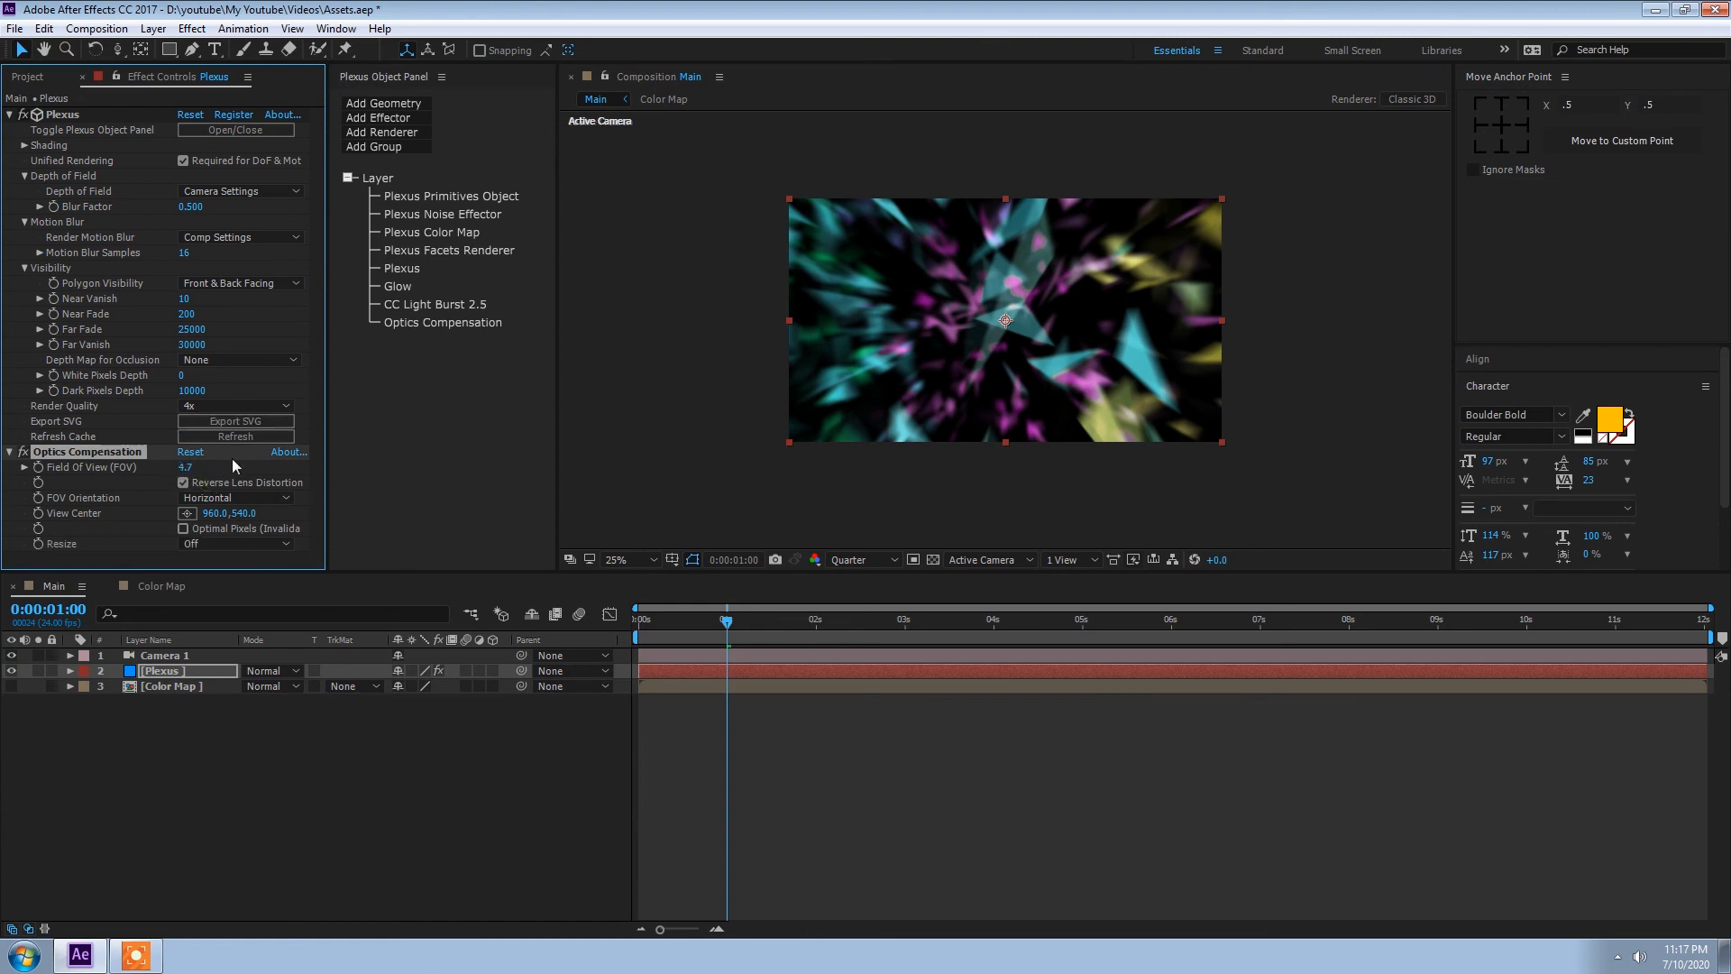
Step: Try Field Of View values of 10 and 35 for the Optics Compensation effect
click(184, 467)
text(10)
key(Return)
click(188, 467)
text(35)
key(Return)
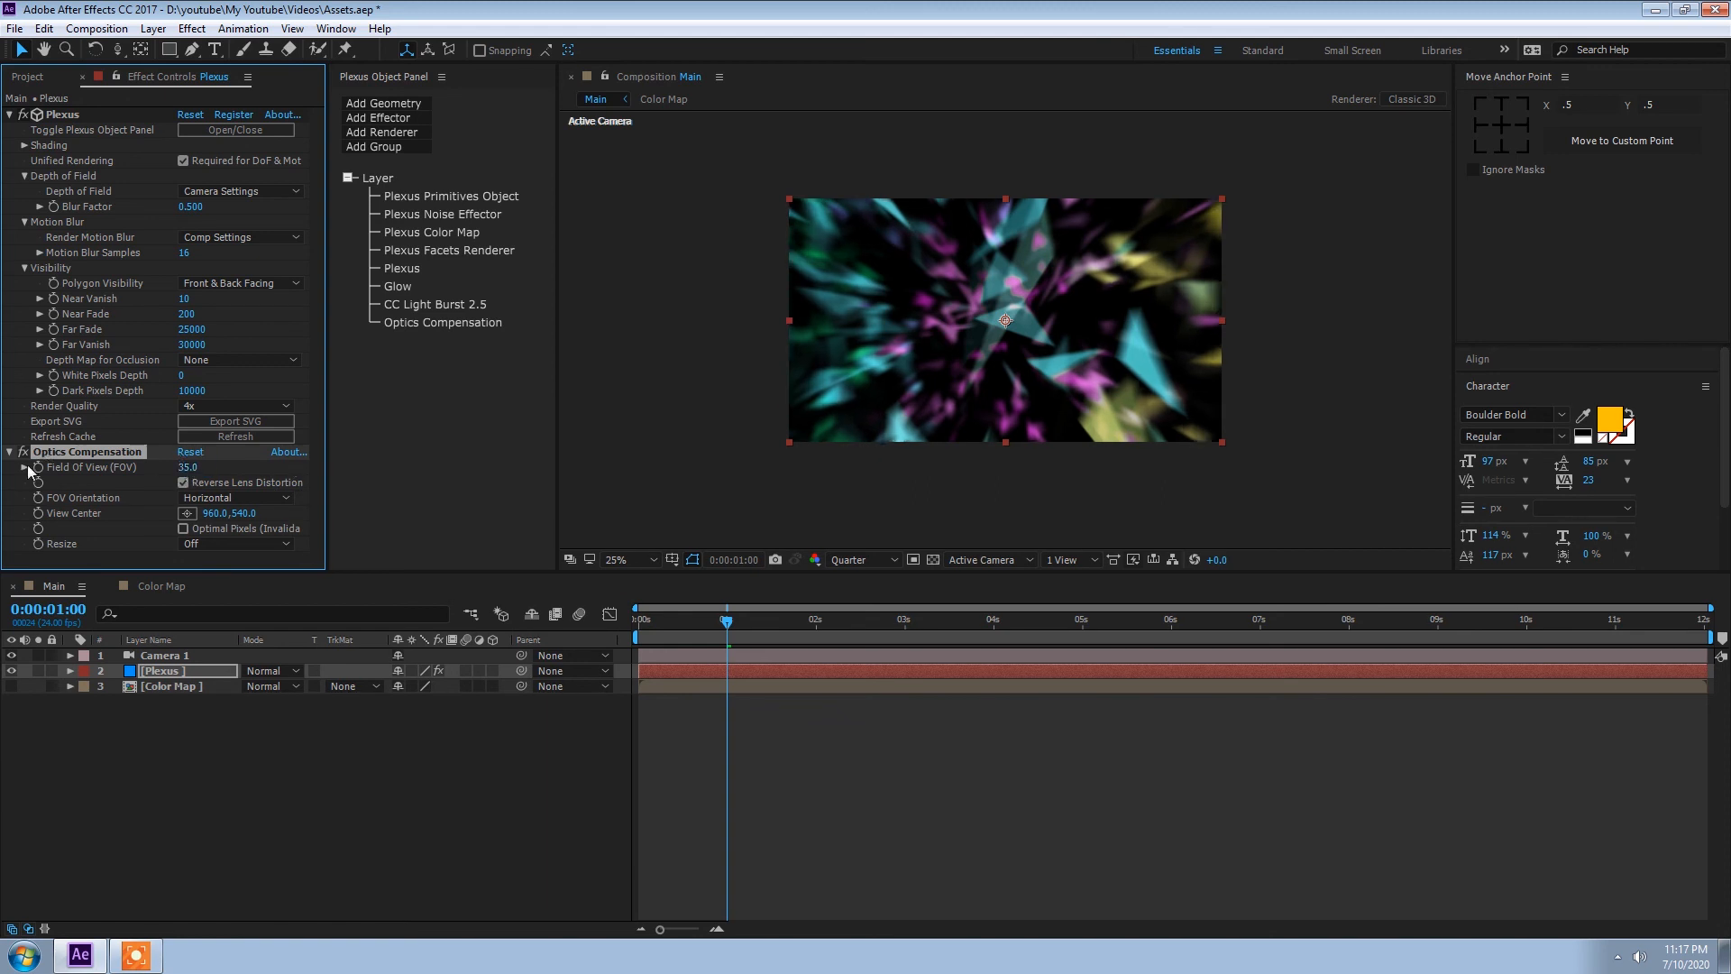
Step: Compare the image with Optics Compensation switched off and on, and set its Field Of View to 60
click(23, 457)
click(24, 457)
click(24, 457)
click(23, 457)
click(189, 467)
text(60)
key(Return)
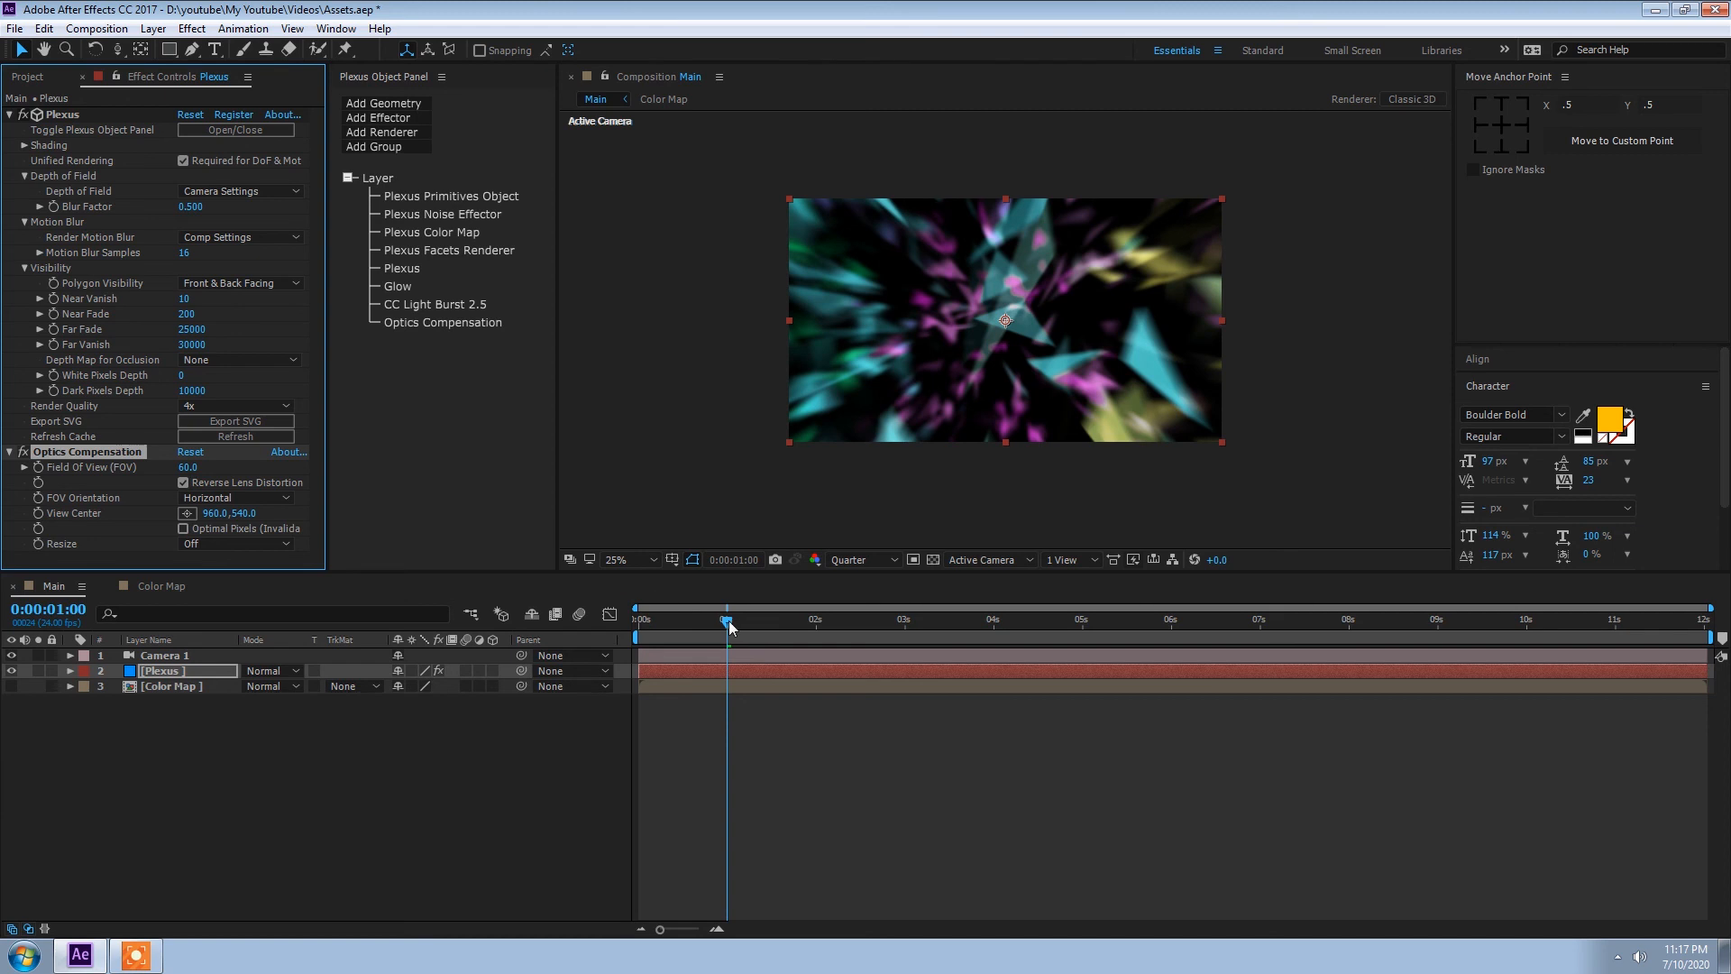
Step: Preview the lens-distorted animation and collapse the Plexus and Optics Compensation settings
key(space)
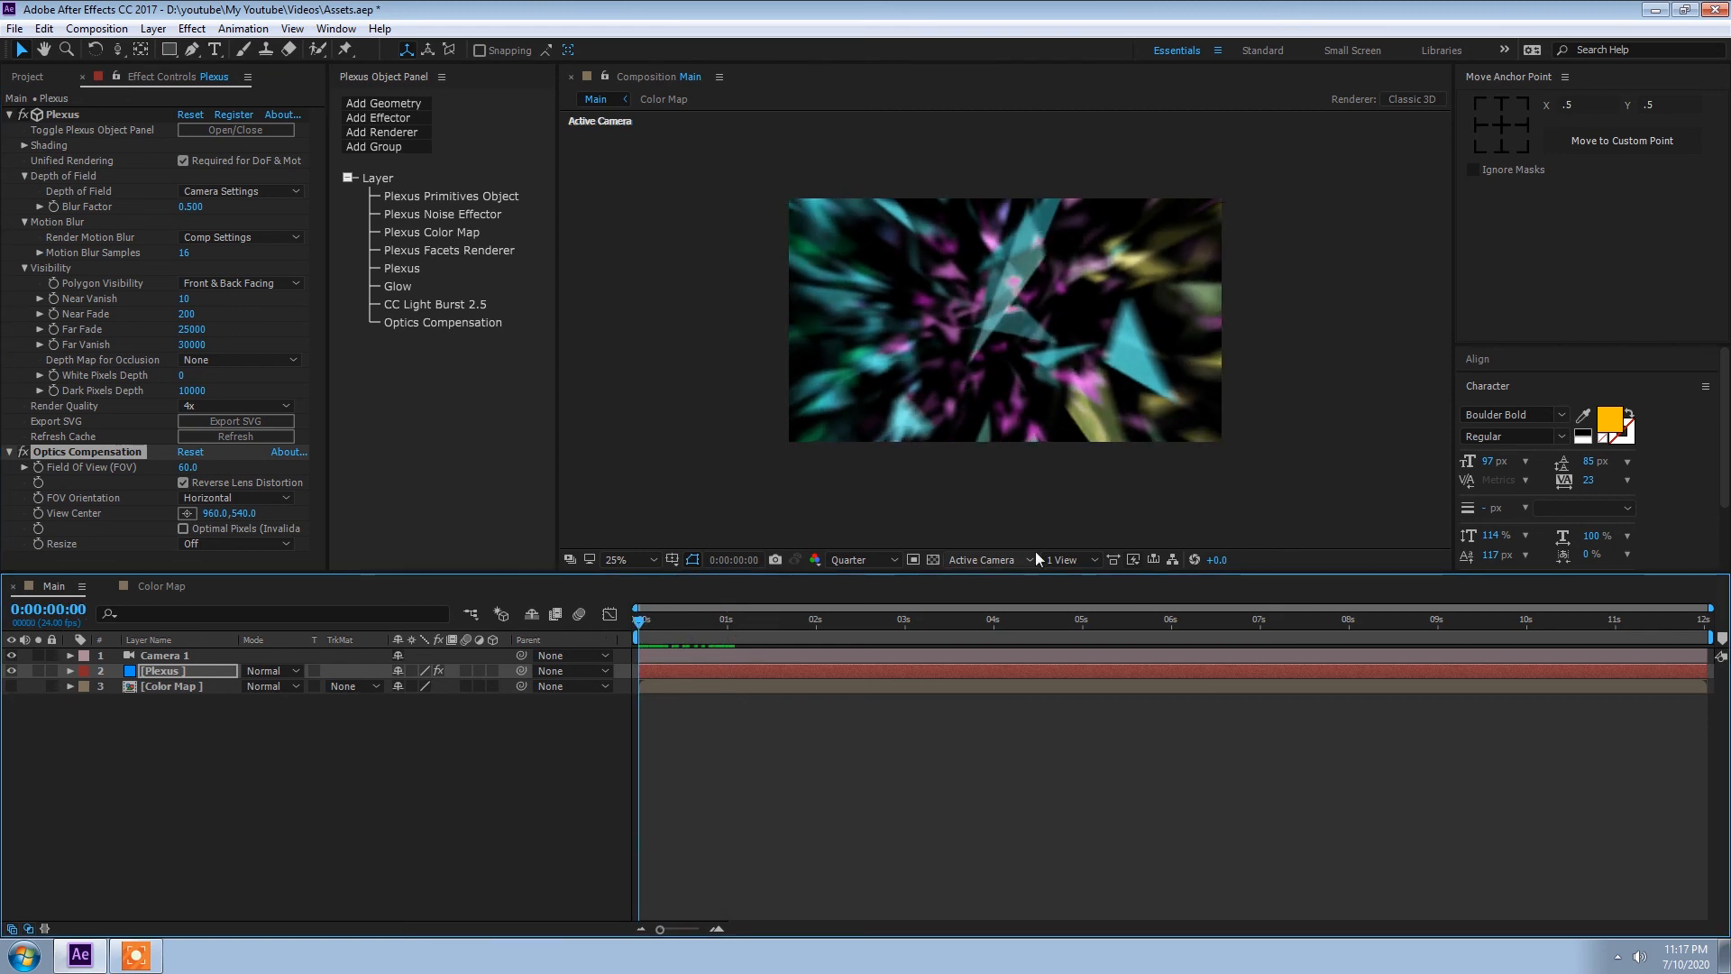
key(space)
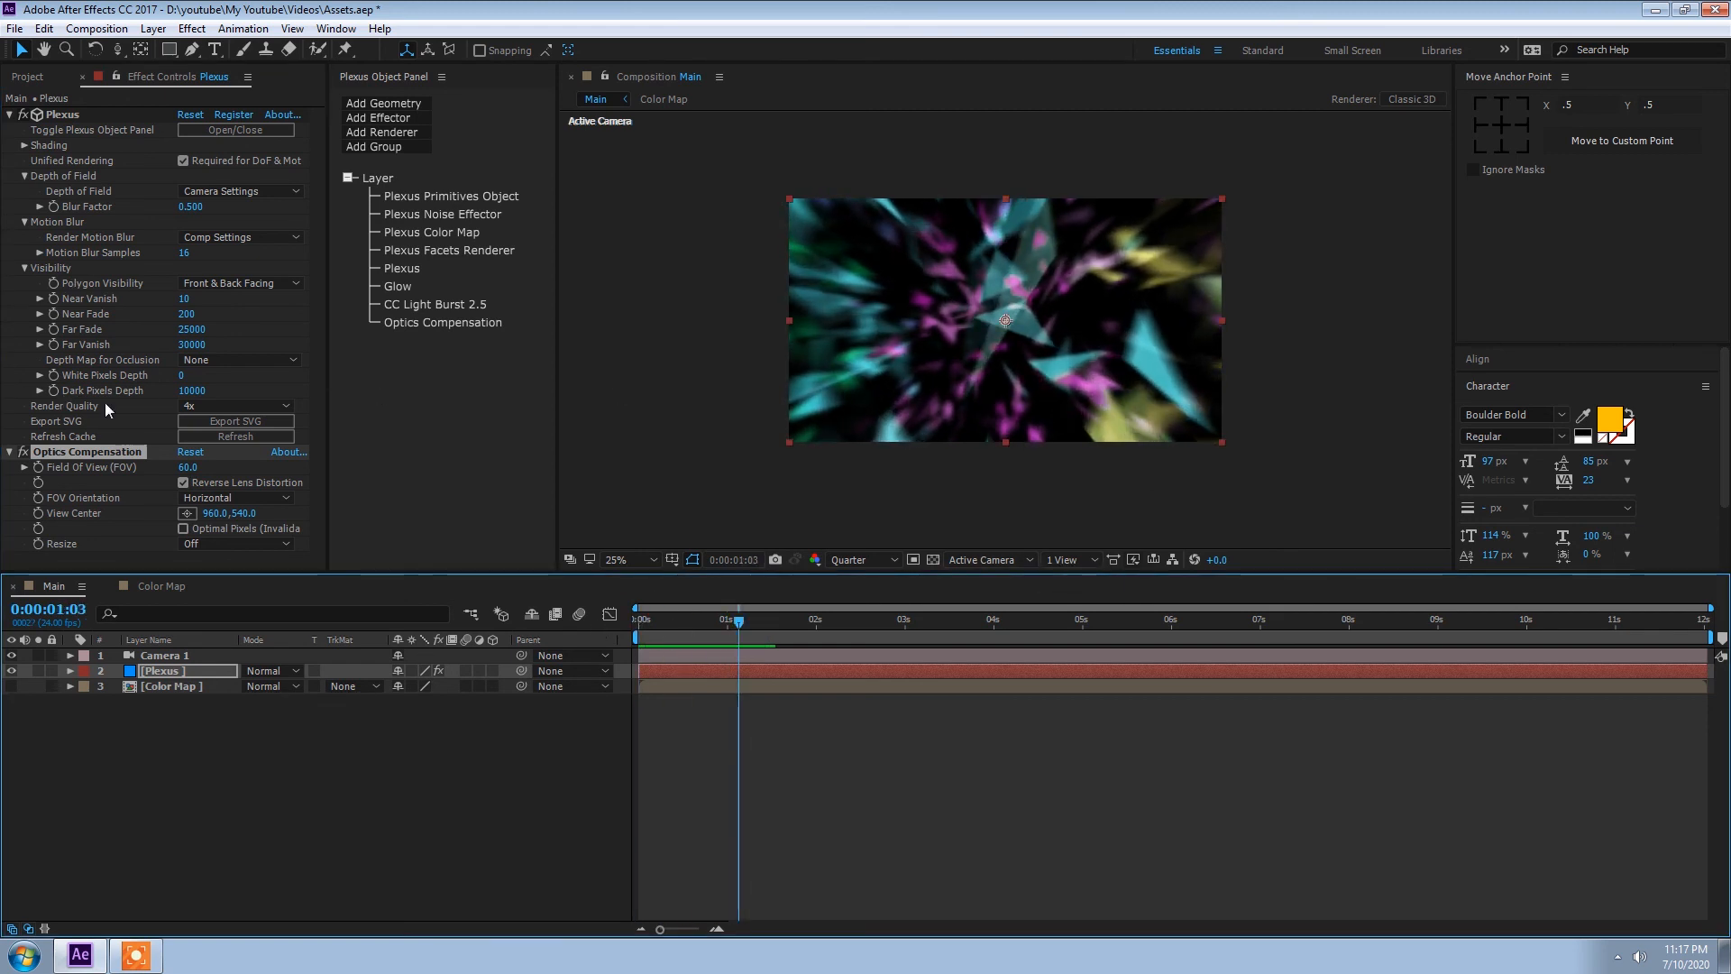
click(83, 120)
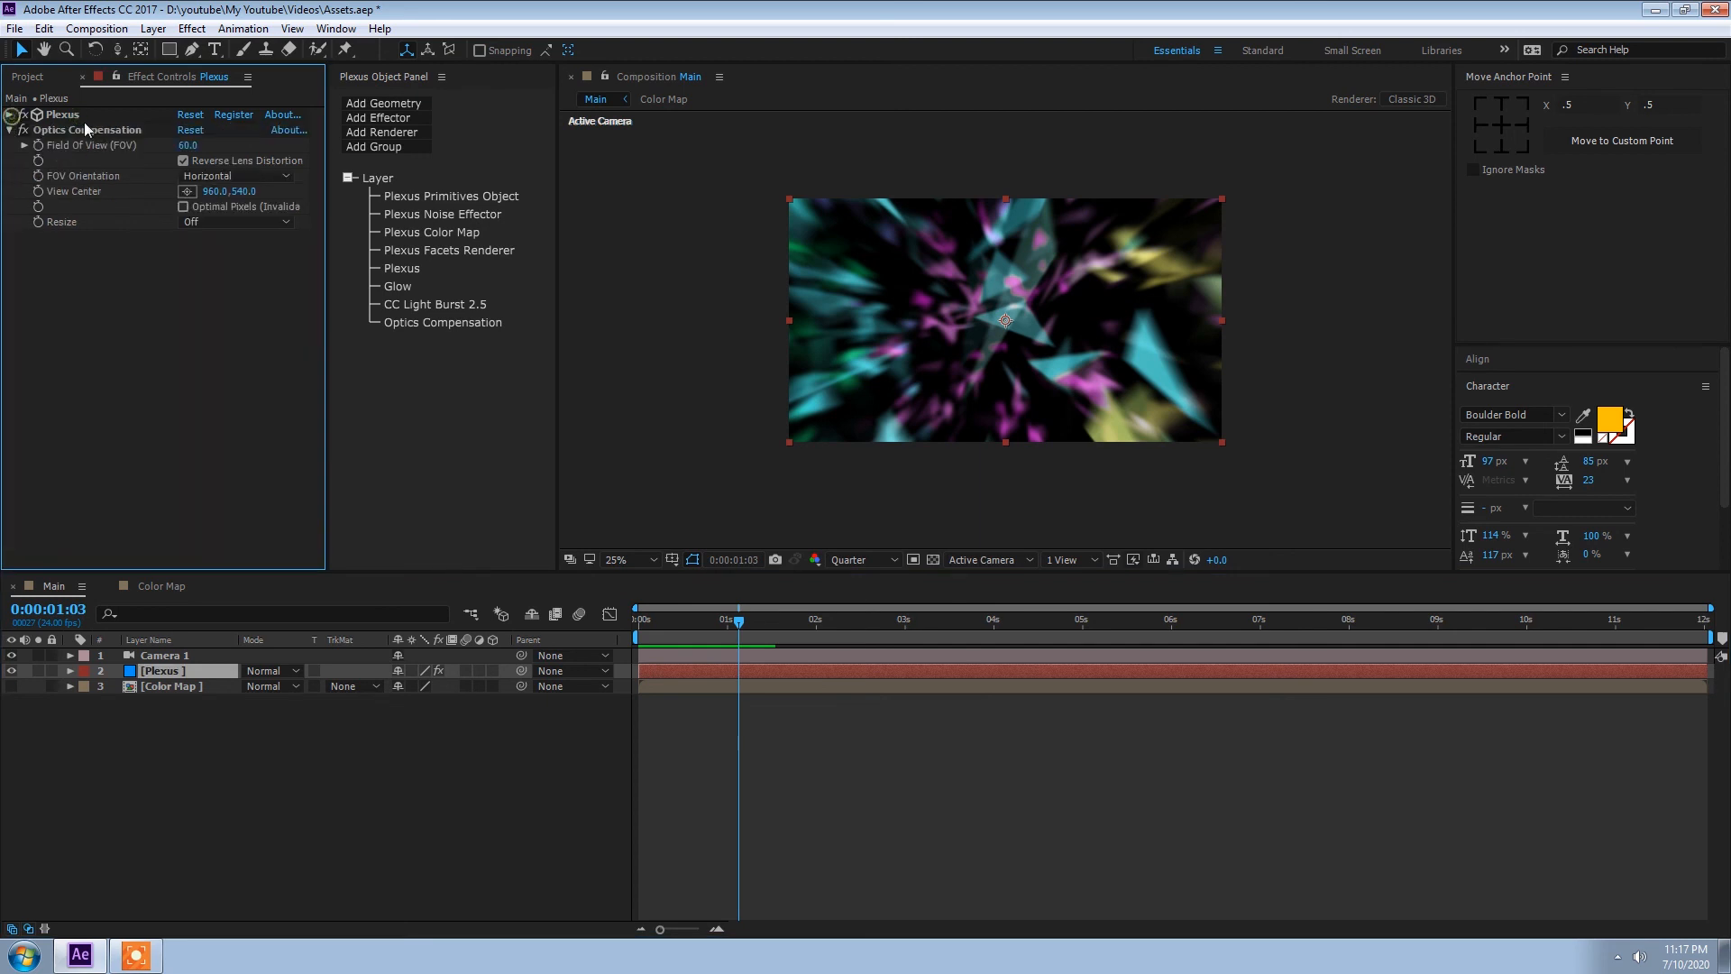
click(10, 130)
Step: Duplicate the Glow effect on the Plexus layer and set the copy's Glow Threshold to 70%
click(159, 674)
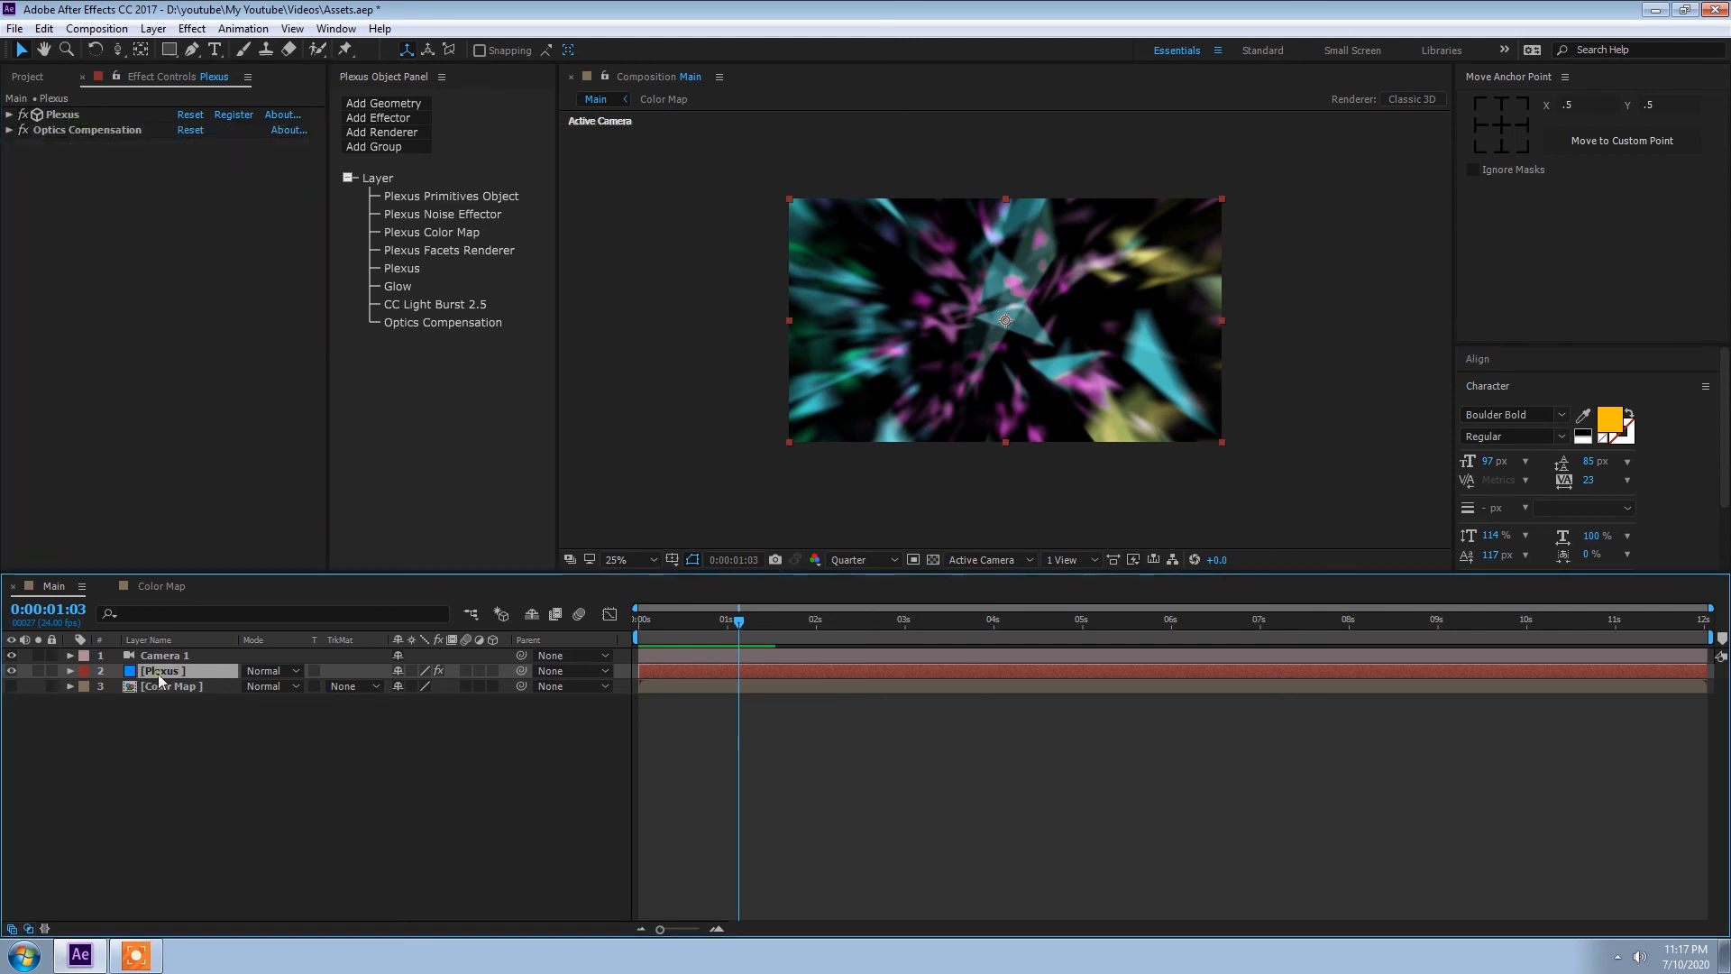
click(397, 285)
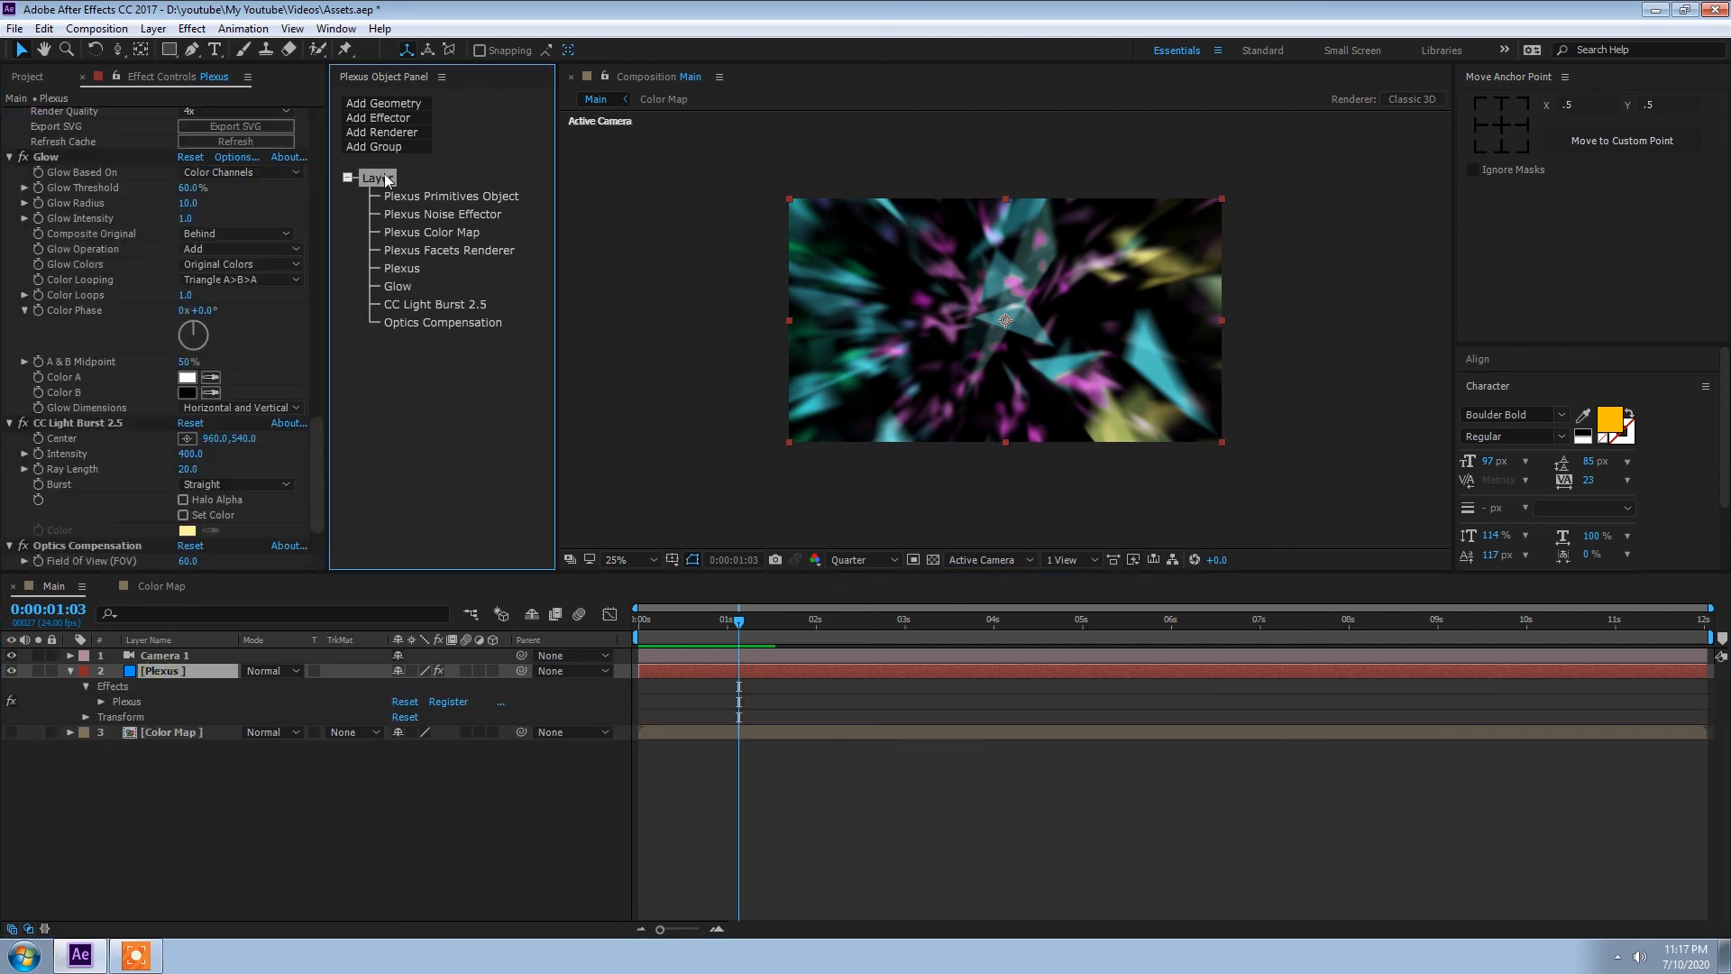
click(45, 156)
key(ctrl+d)
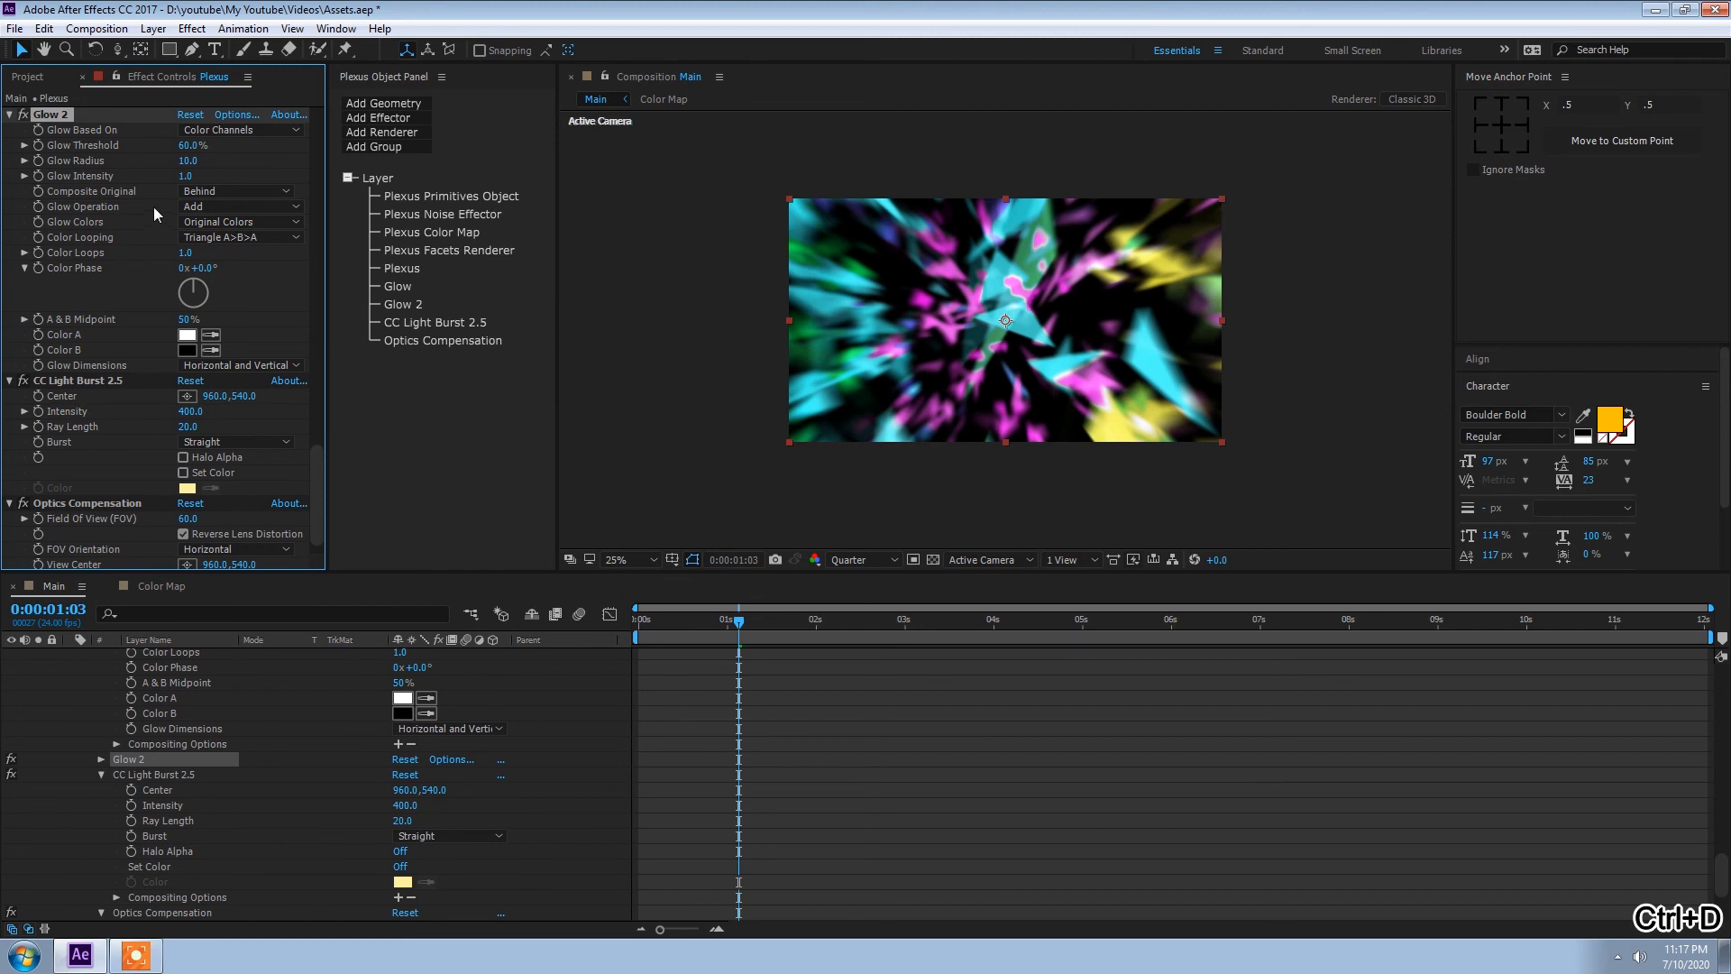
click(190, 147)
text(70)
key(Return)
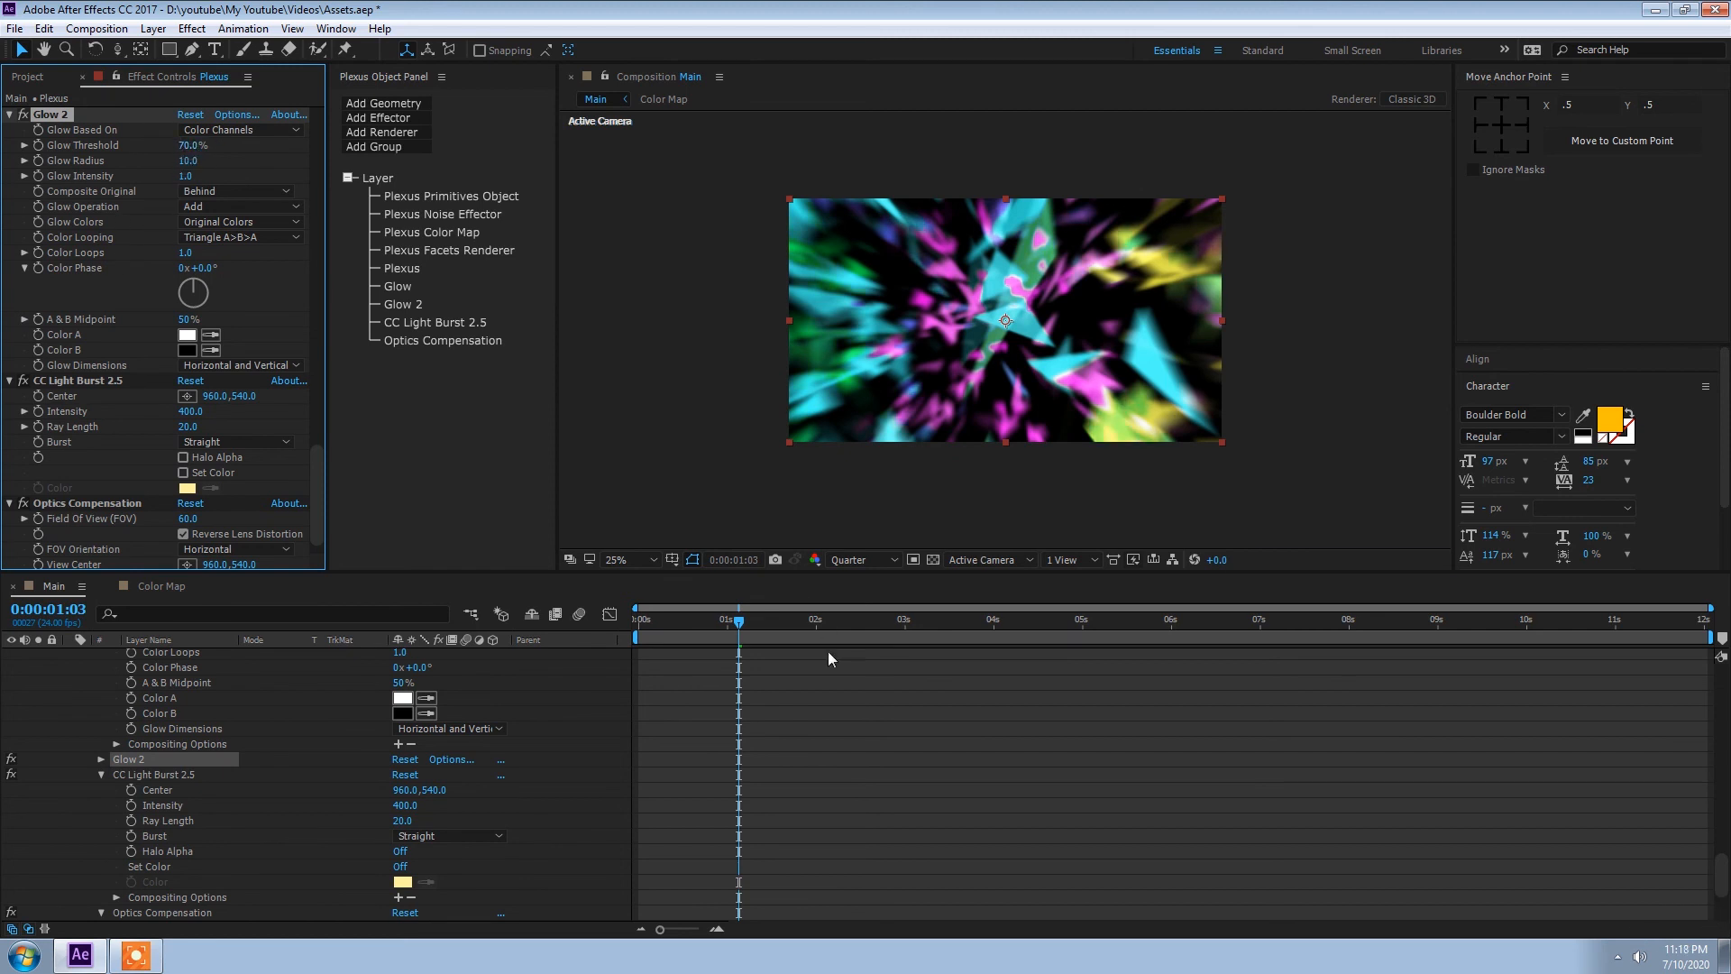
Step: Go to the first frame and increase the duplicated glow's Glow Radius to about 41
drag(748, 621, 532, 618)
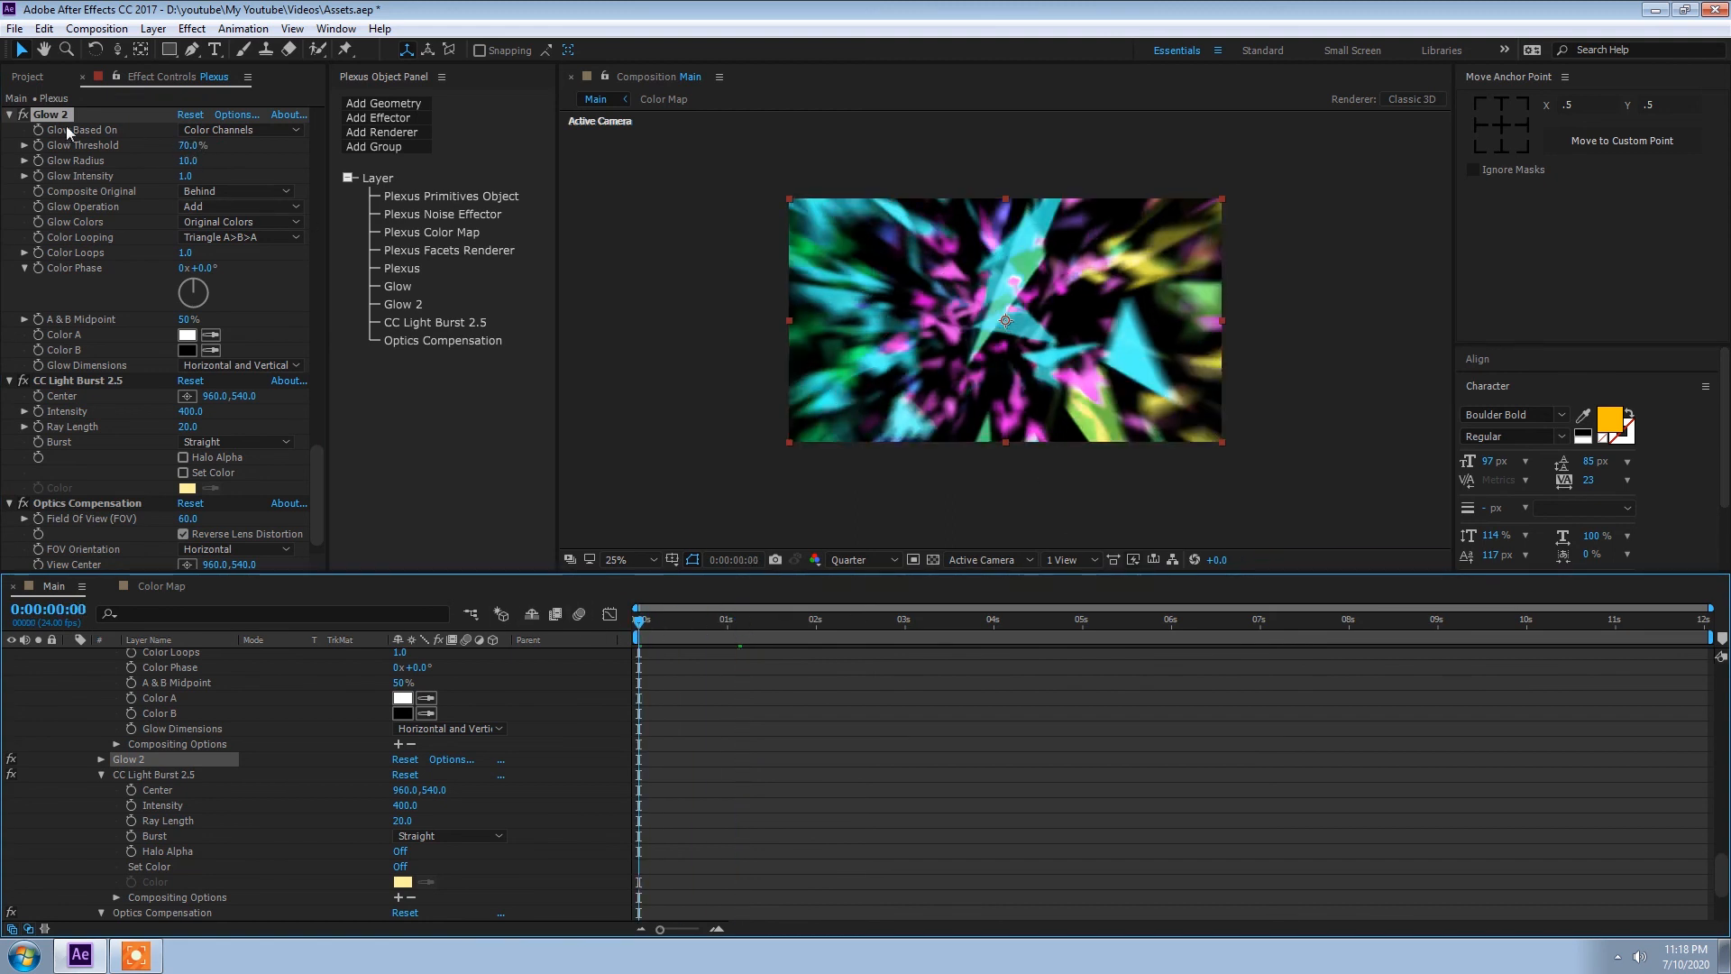
mouse_move(188, 161)
mouse_down()
mouse_move(171, 161)
mouse_move(220, 162)
mouse_up()
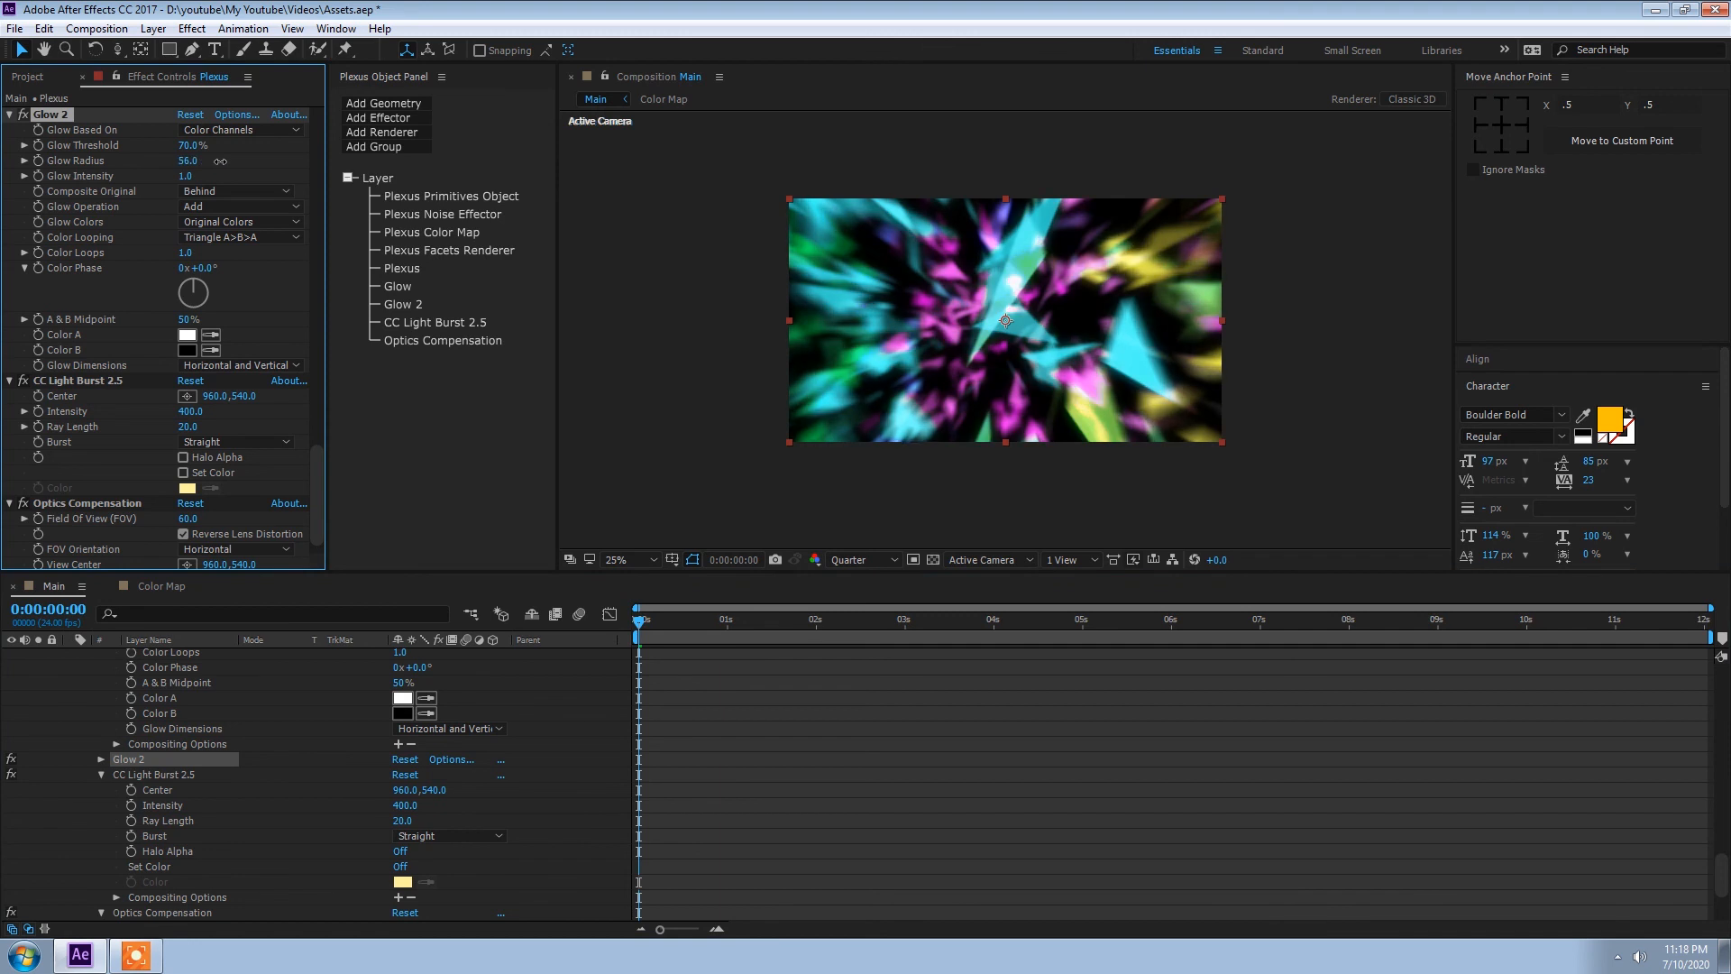
click(188, 145)
key(Return)
Step: Try a Glow Threshold of 78% on the original Glow effect
scroll(36, 218, up, 5)
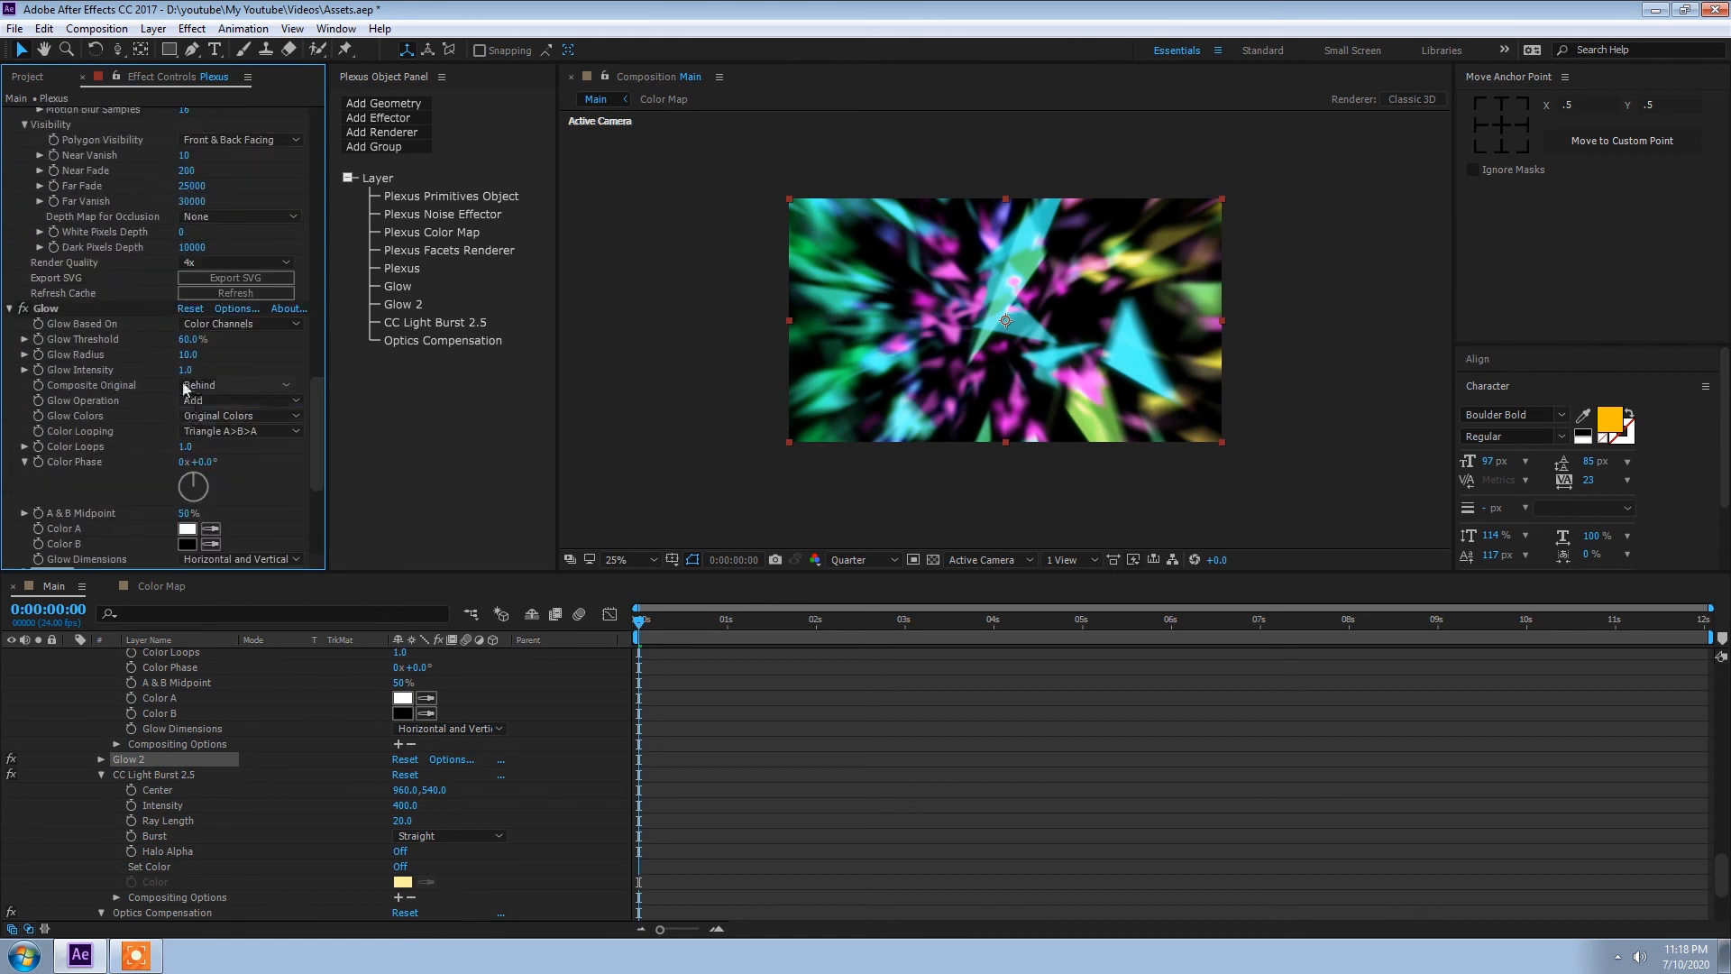
click(191, 339)
text(78)
key(Return)
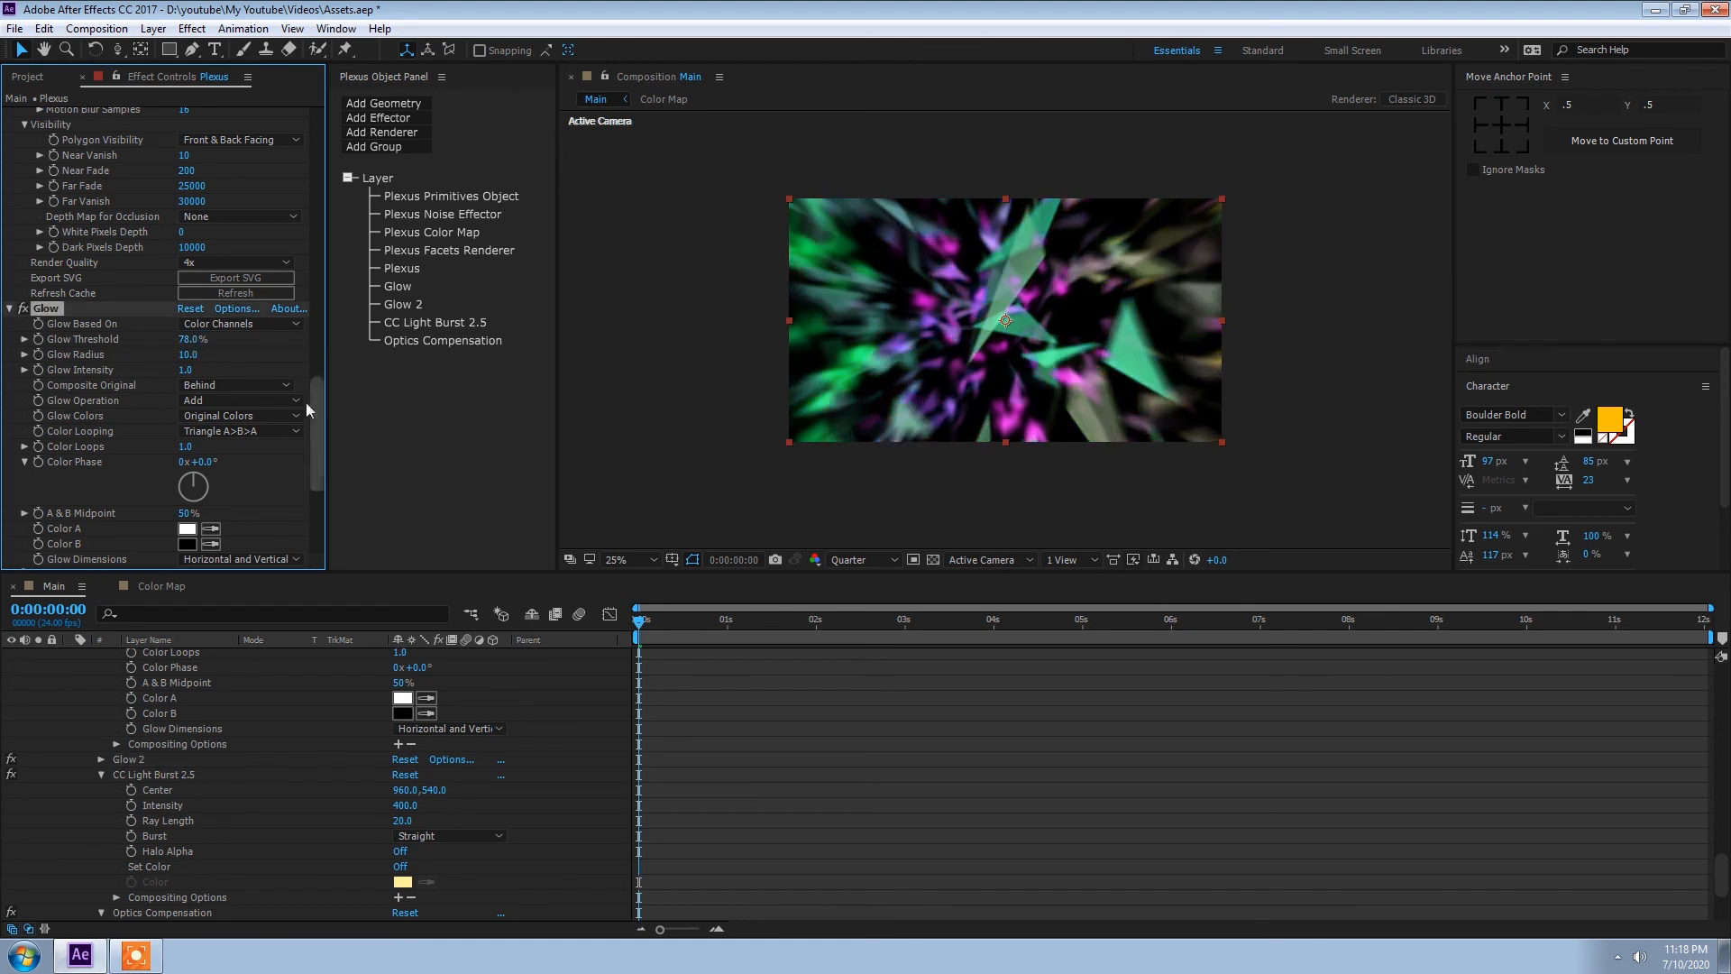
Step: Set the original Glow effect's Glow Threshold to 70% and preview the animation from the first frame
click(191, 337)
text(70)
key(Return)
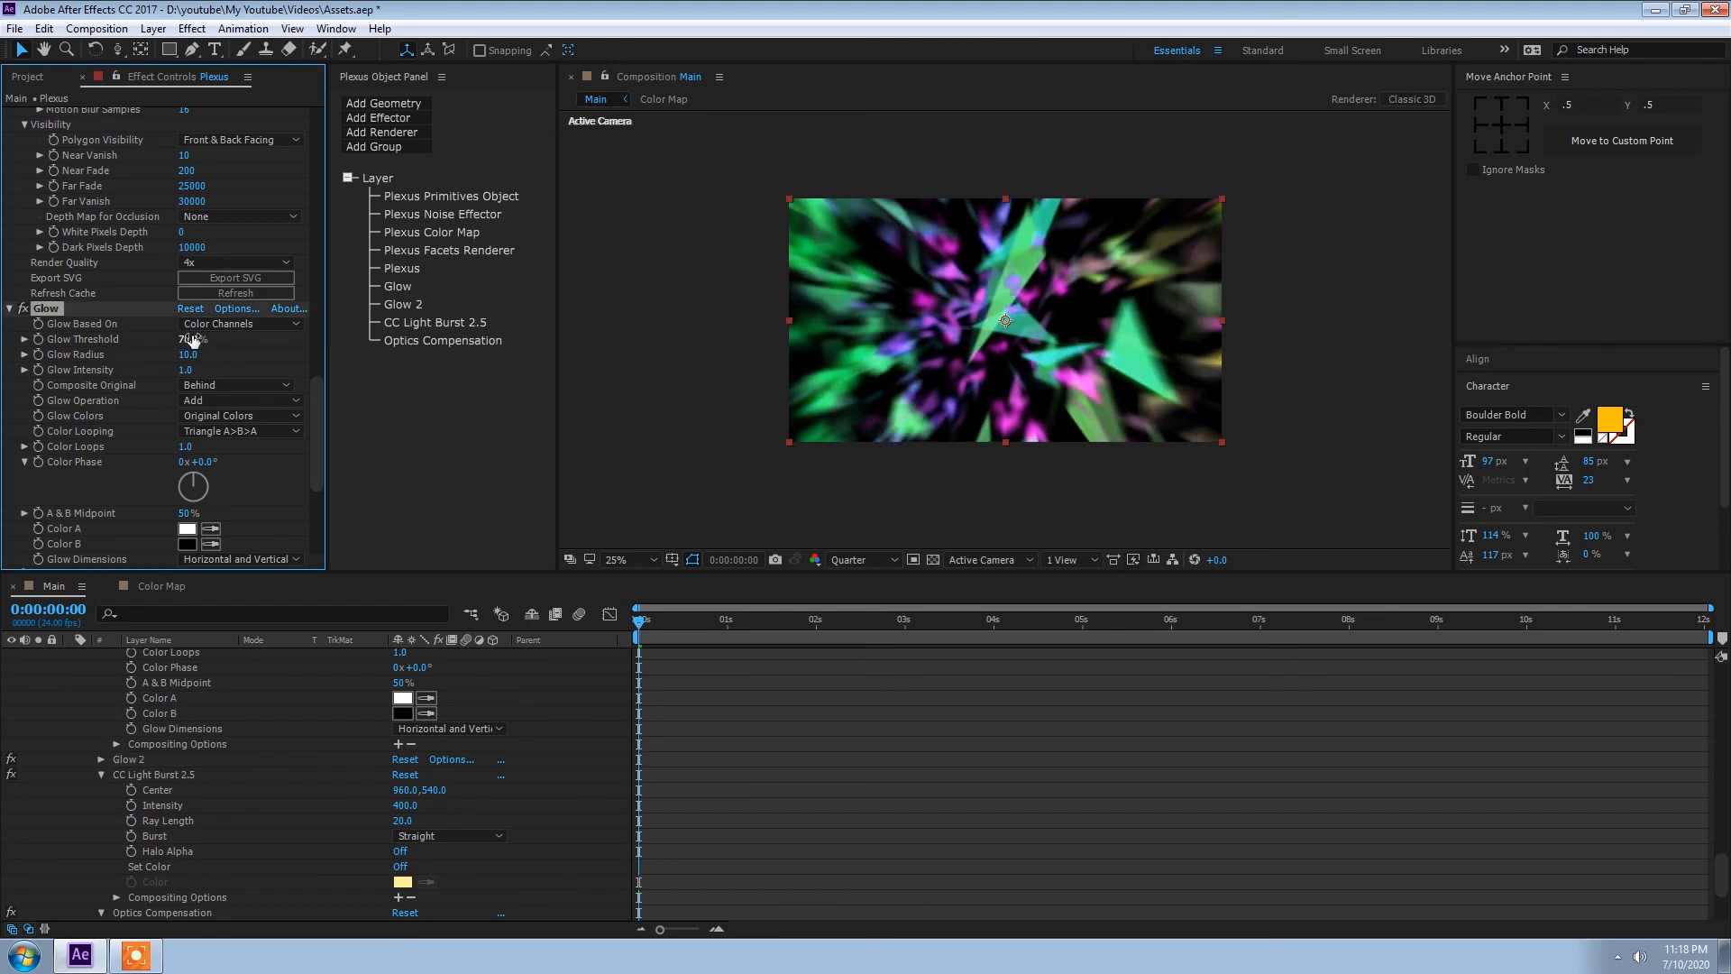
key(space)
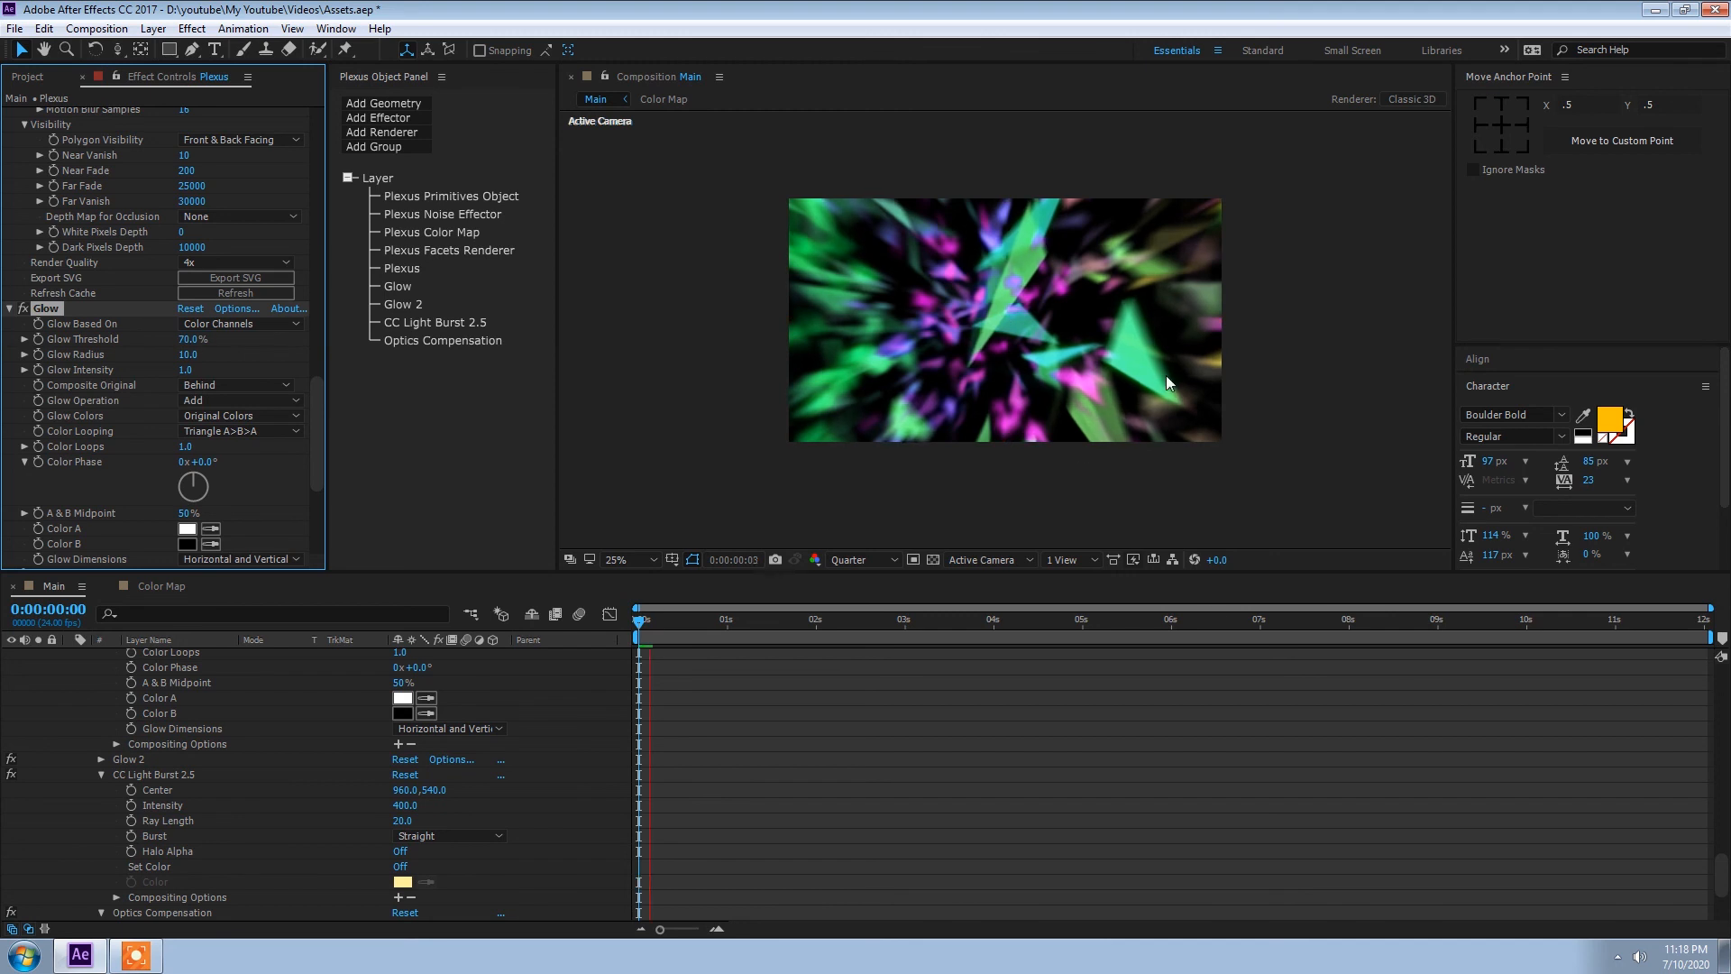
drag(667, 623, 625, 625)
Step: Set the composition's preview resolution to Full and save the project
click(868, 560)
click(872, 607)
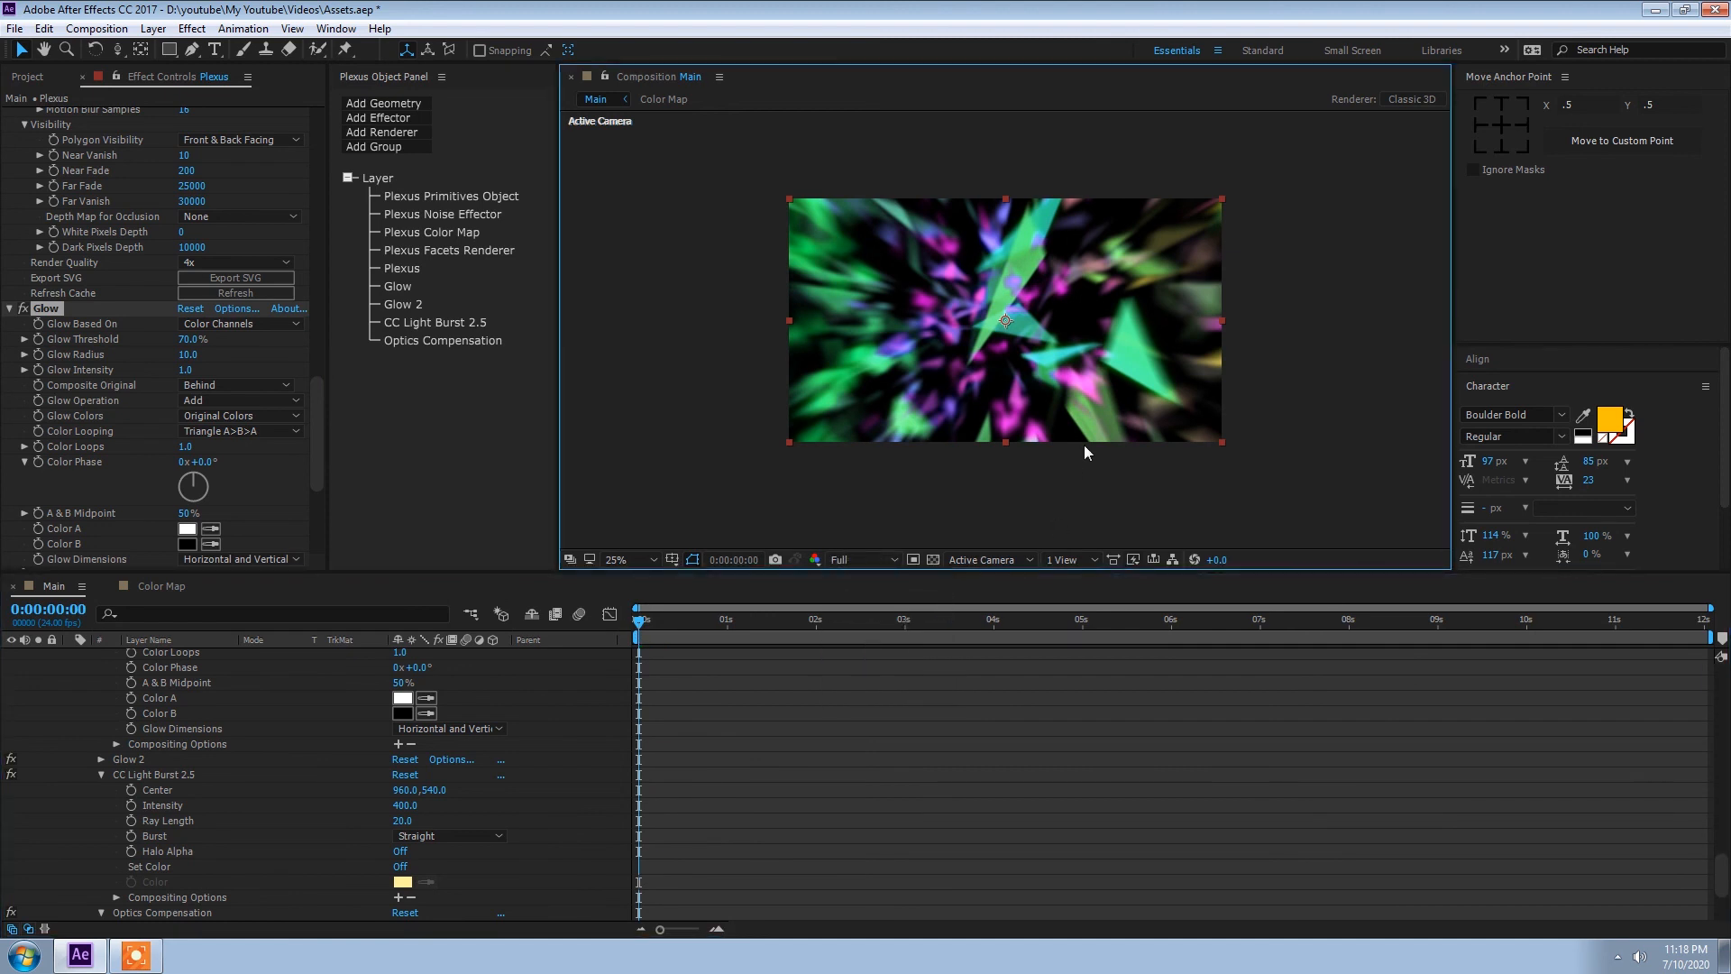
key(ctrl+s)
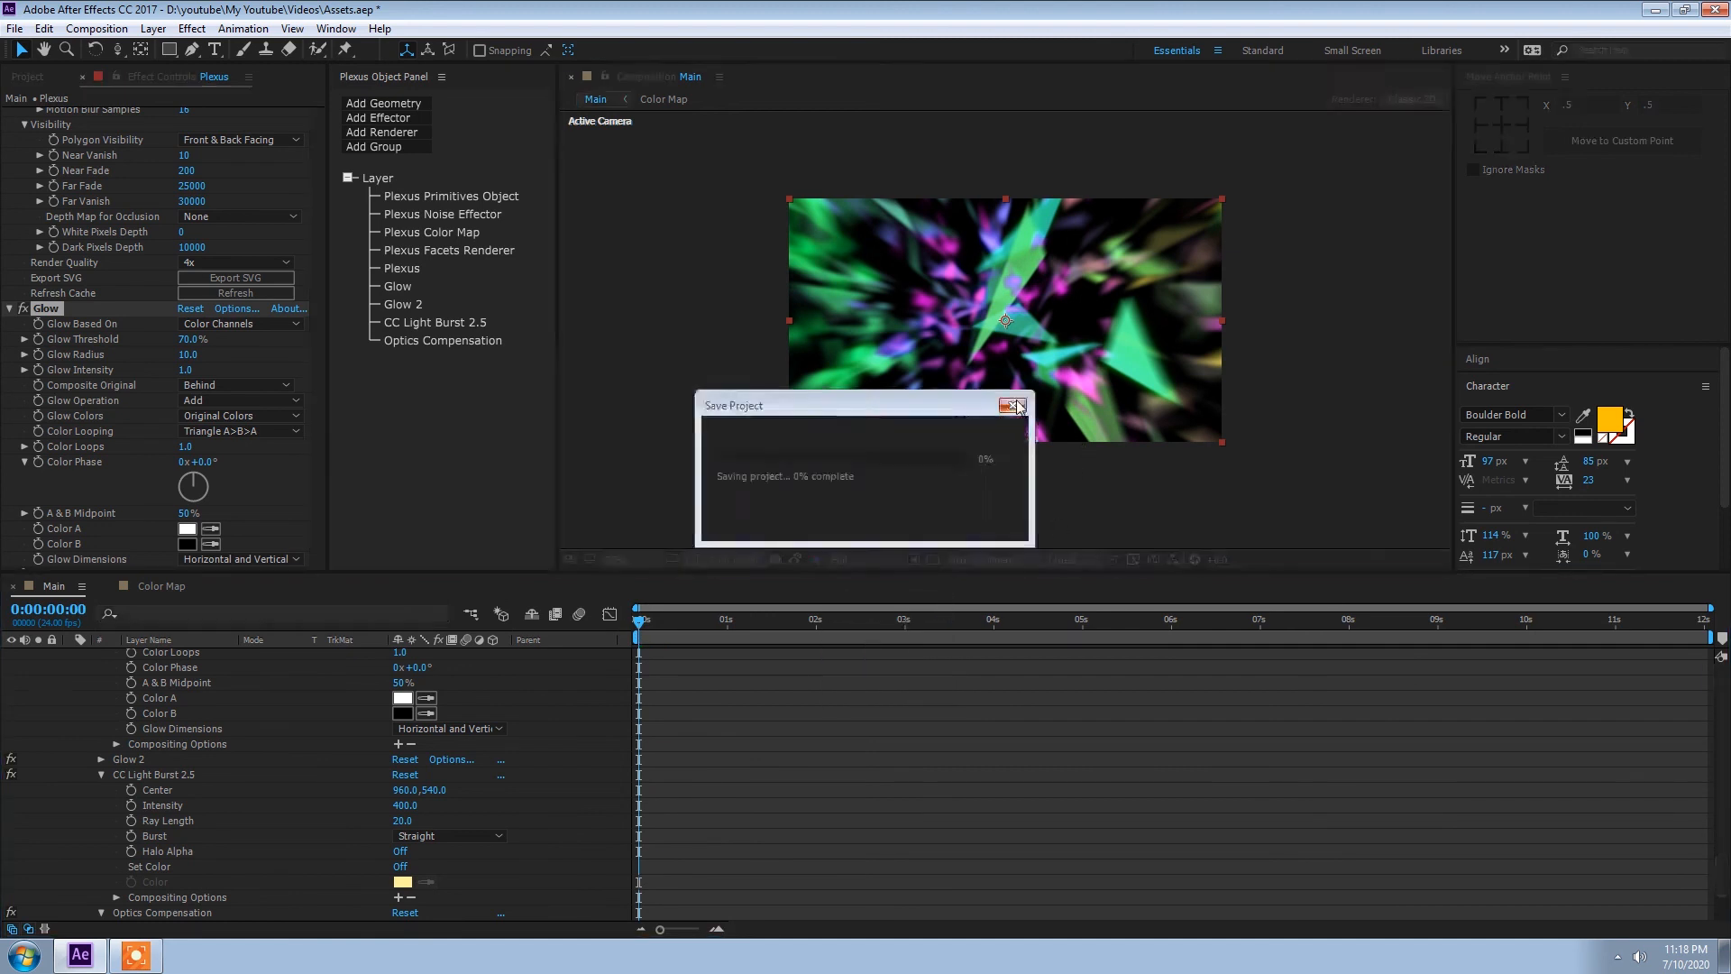